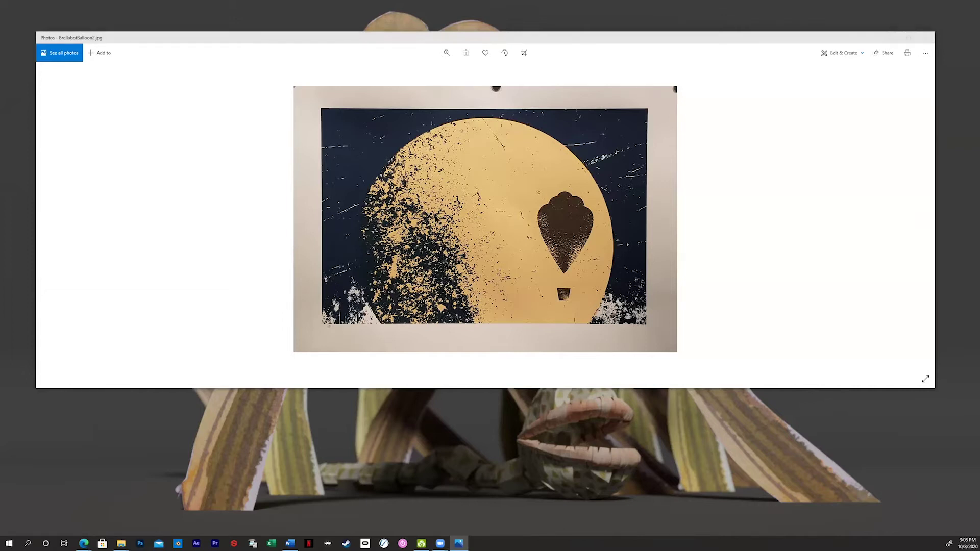
Enlarge the photo viewer window and zoom in on the balloon print to examine it
scroll(436, 221, "down", 1)
scroll(436, 221, "up", 1)
scroll(587, 230, "up", 1, "ctrl")
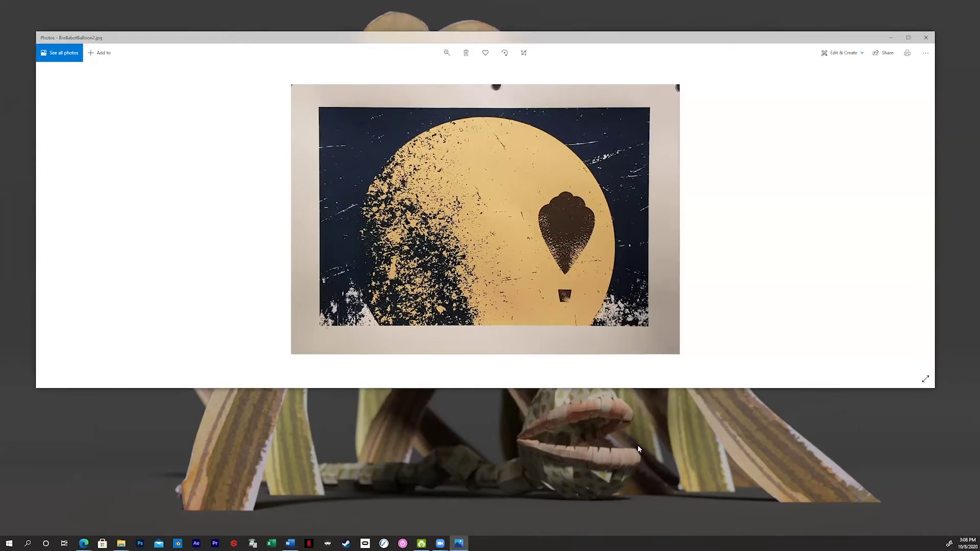
scroll(726, 391, "up", 2, "ctrl")
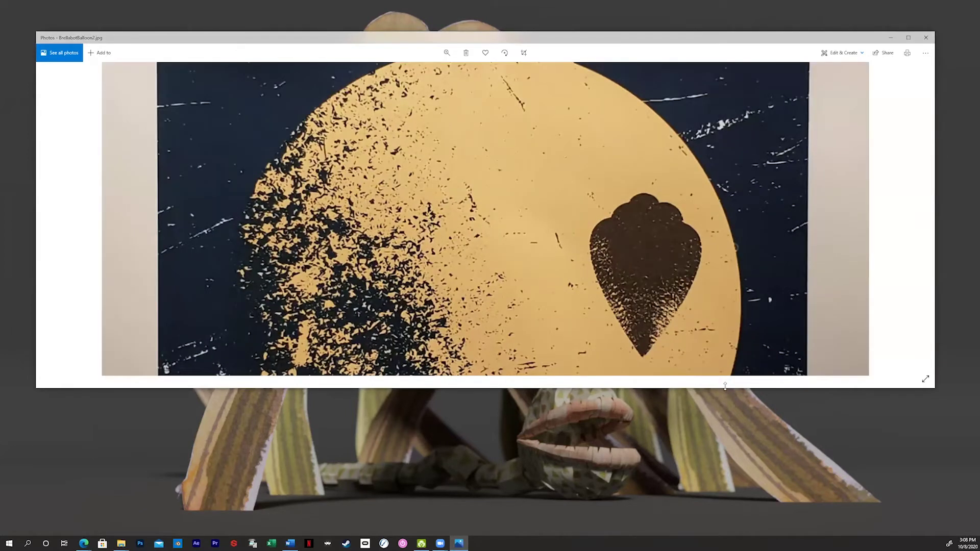
key("super+shift+Up")
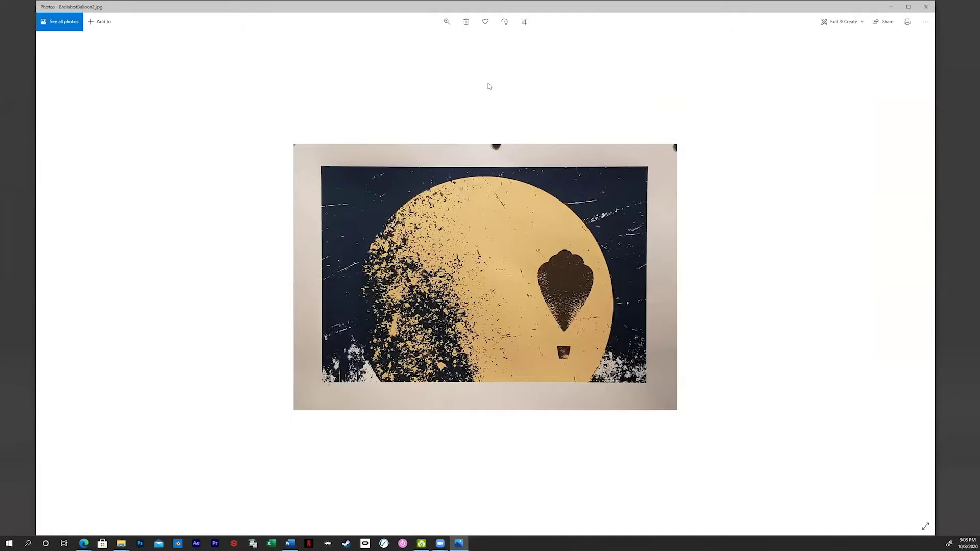
left_click(447, 21)
left_click_drag(414, 42, 419, 42)
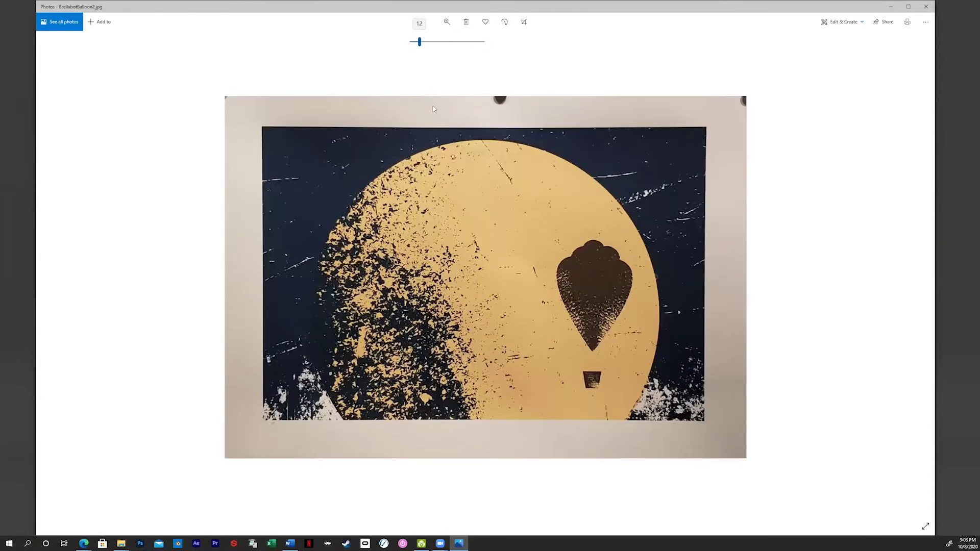
scroll(321, 276, "up", 1)
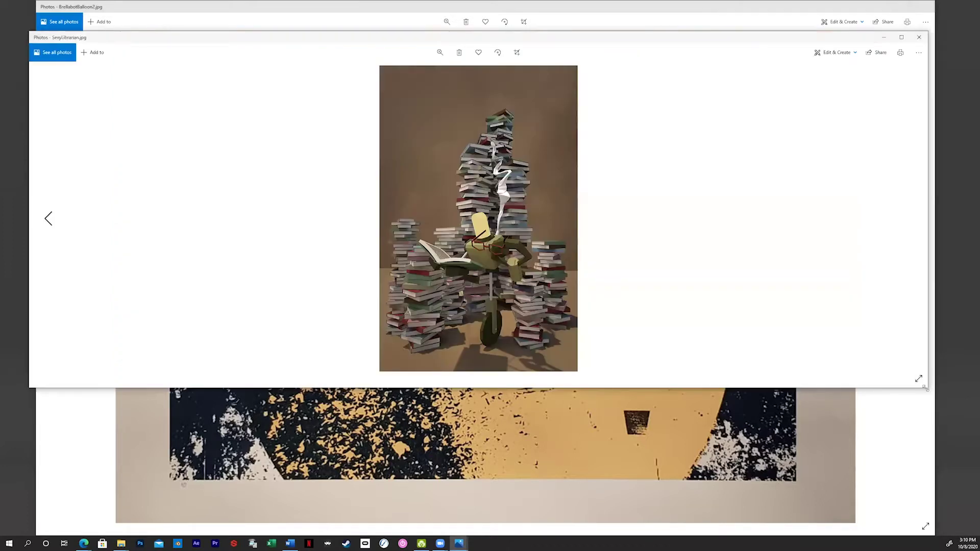
Enlarge the window of the picture with the stacked books and zoom in on the image
left_click_drag(925, 388, 974, 535)
left_click(462, 22)
left_click_drag(429, 42, 443, 43)
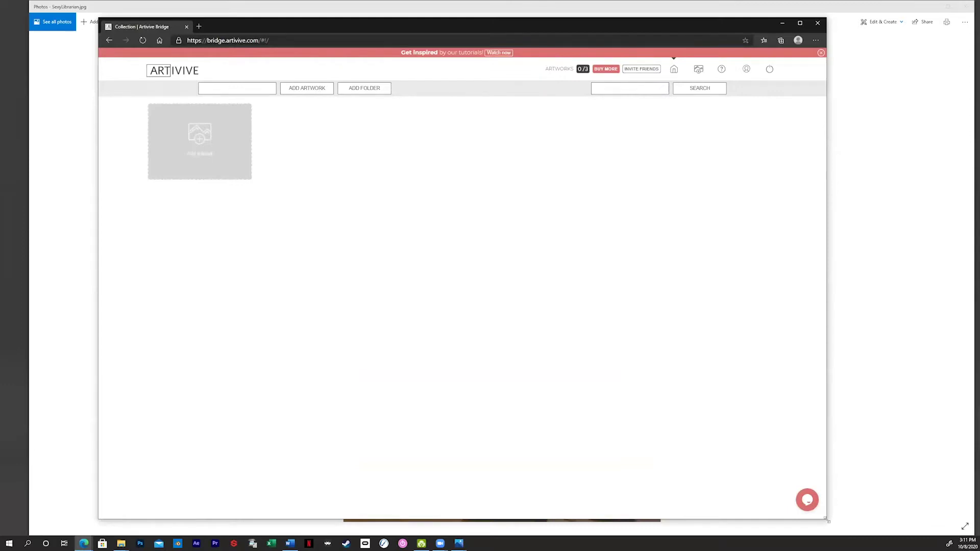
Move the Artivive Bridge browser window to the screen's upper edge and enlarge it to fill most of the screen
left_click_drag(828, 521, 932, 536)
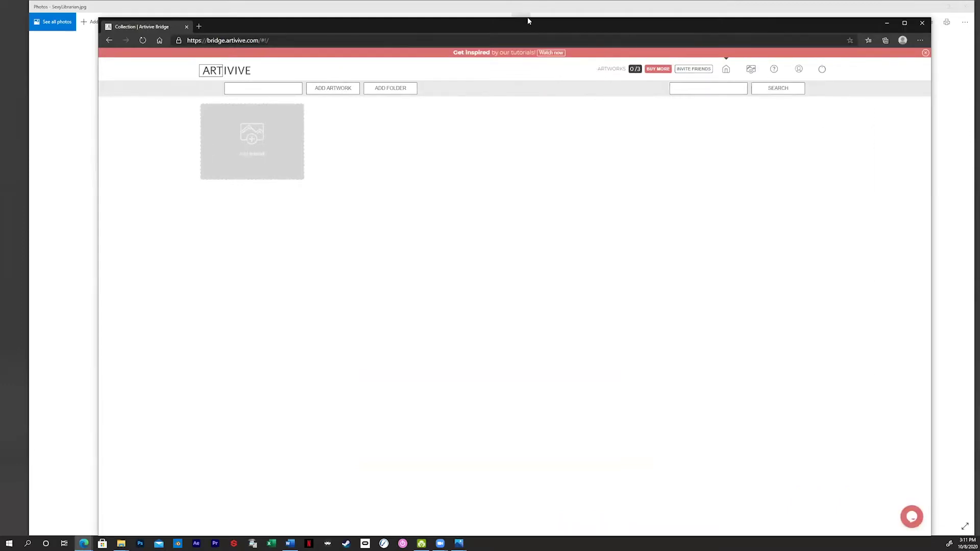
left_click_drag(522, 16, 464, 0)
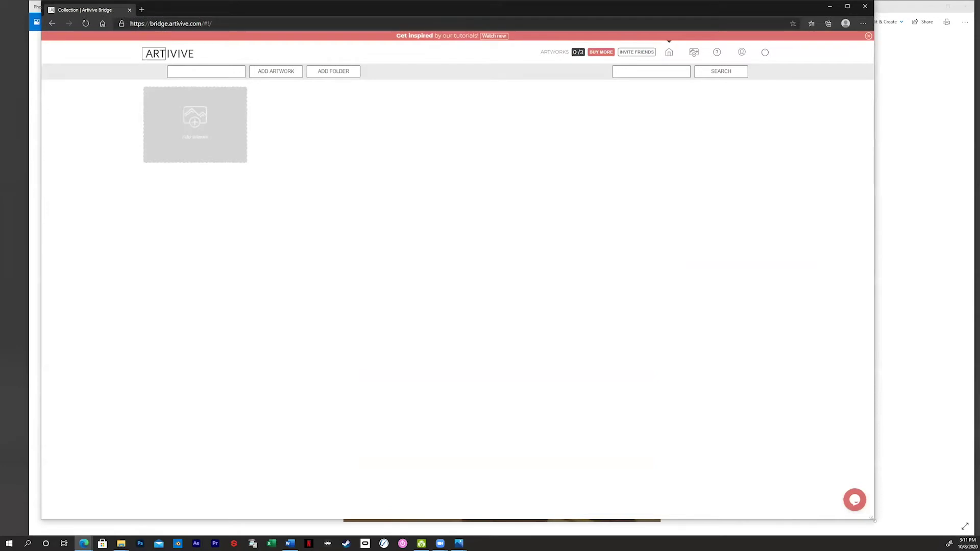
left_click_drag(873, 520, 945, 535)
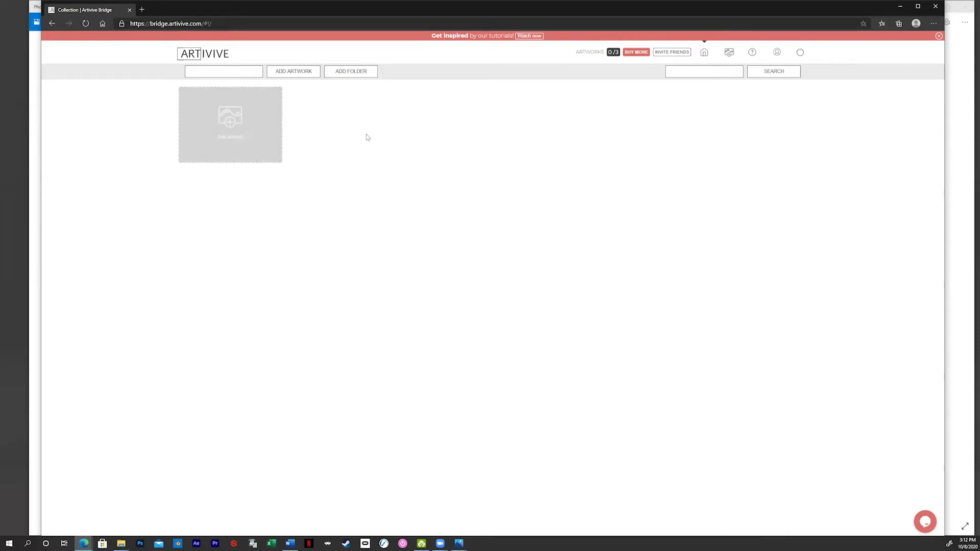
Start a new artwork with BrellabotBalloon2.jpg as its image and try to add it without a name or video
left_click(237, 132)
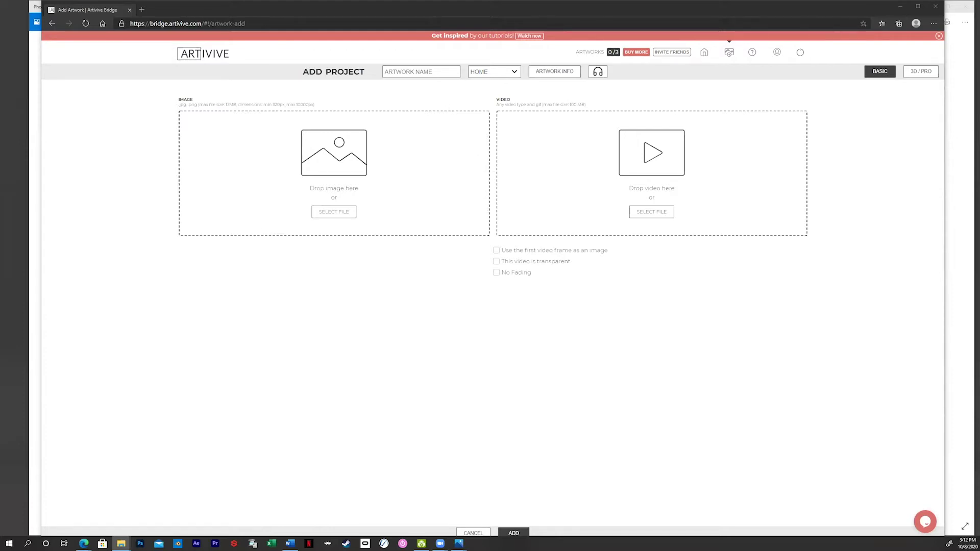
left_click_drag(30, 169, 334, 156)
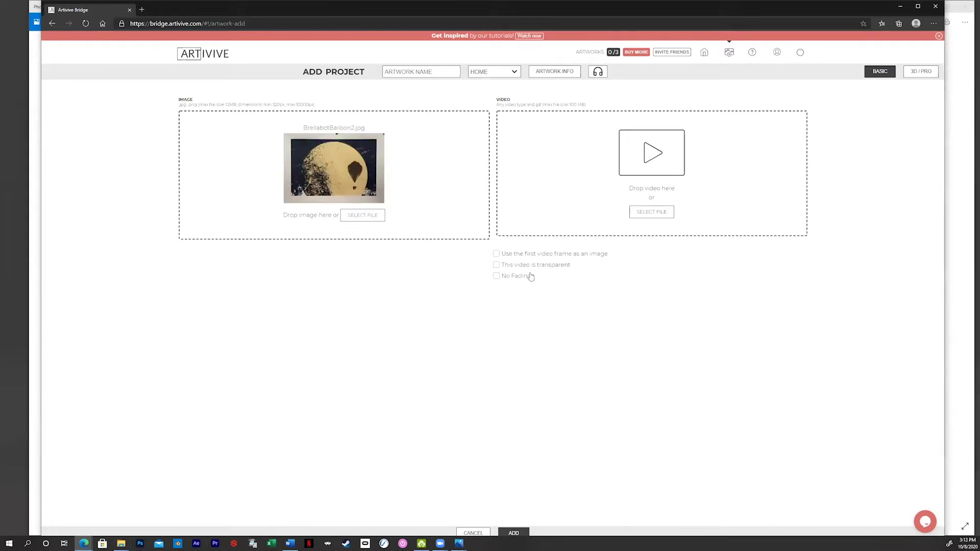
left_click(520, 531)
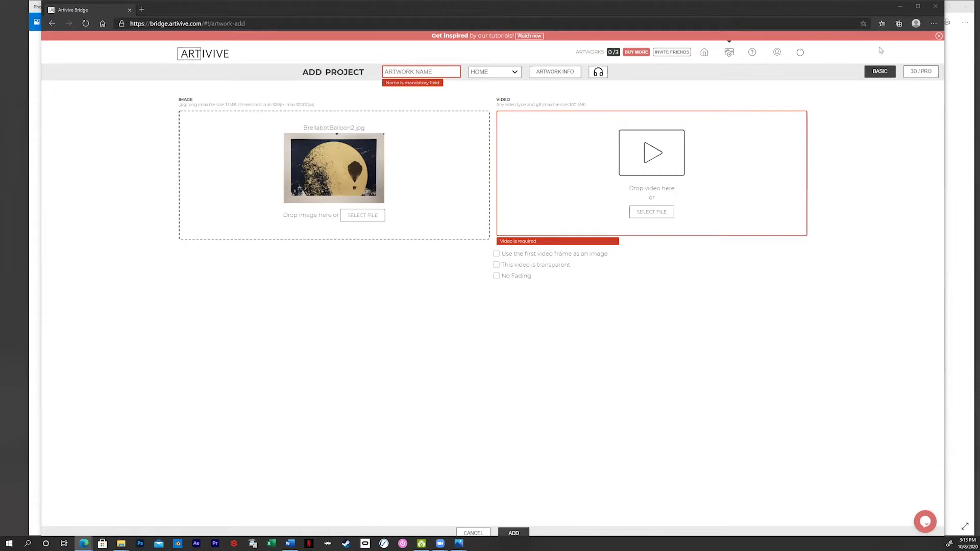
Switch to Photoshop, enlarge its window and open the recent file Aug 1st Work on this one Trees Redo.psd
left_click(838, 19)
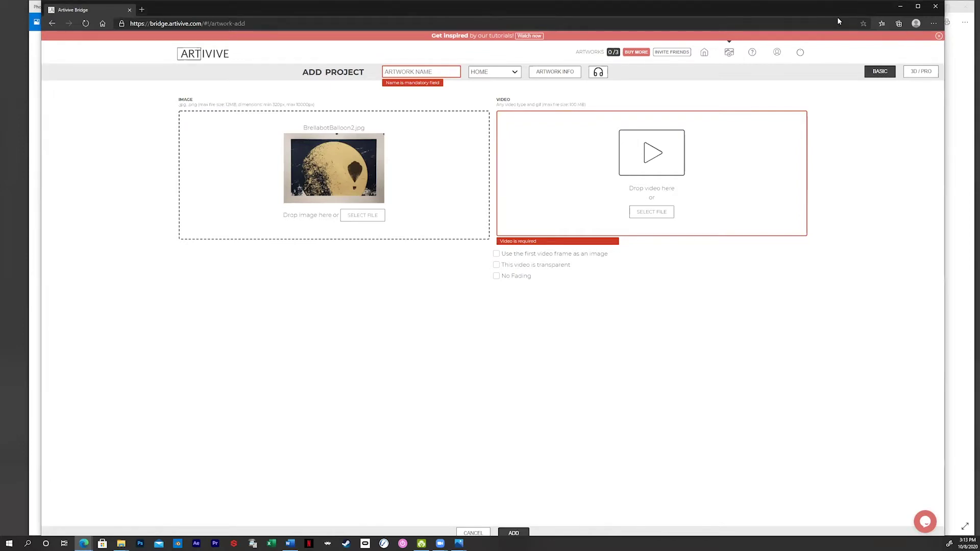
left_click_drag(837, 17, 853, 28)
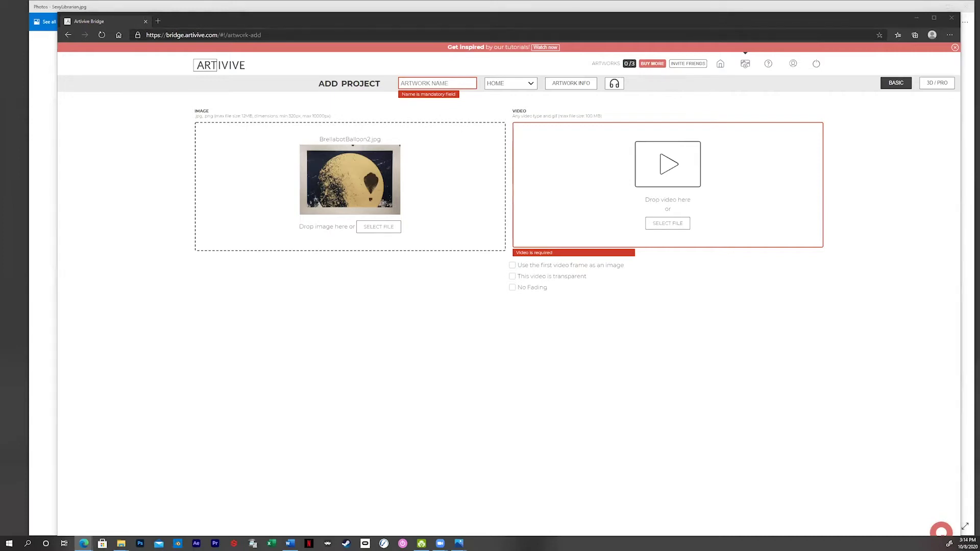
key("alt+Tab")
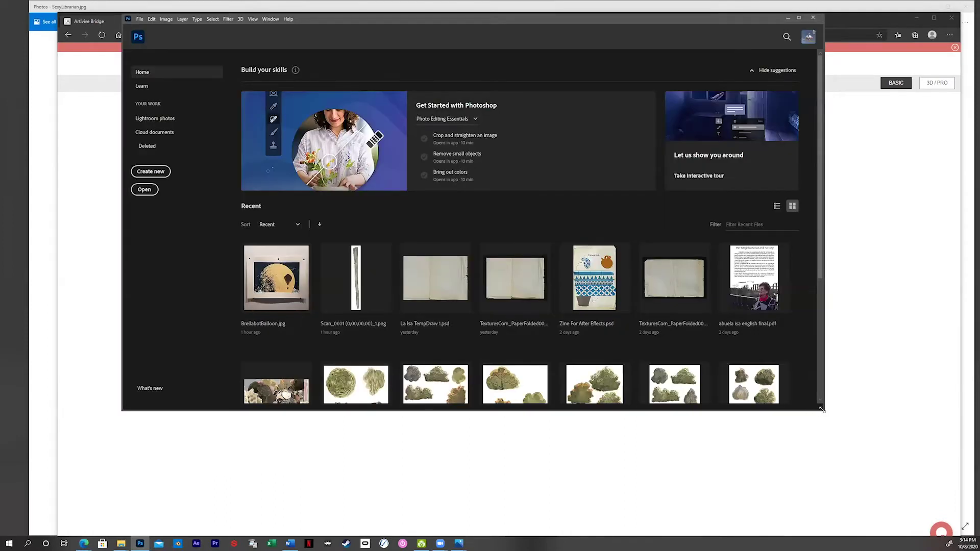
left_click_drag(821, 408, 953, 514)
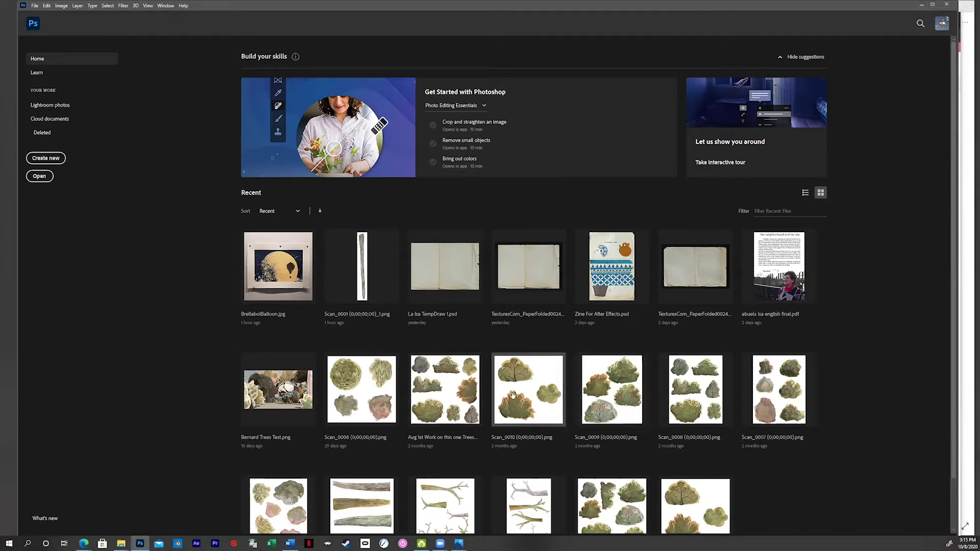
left_click(452, 395)
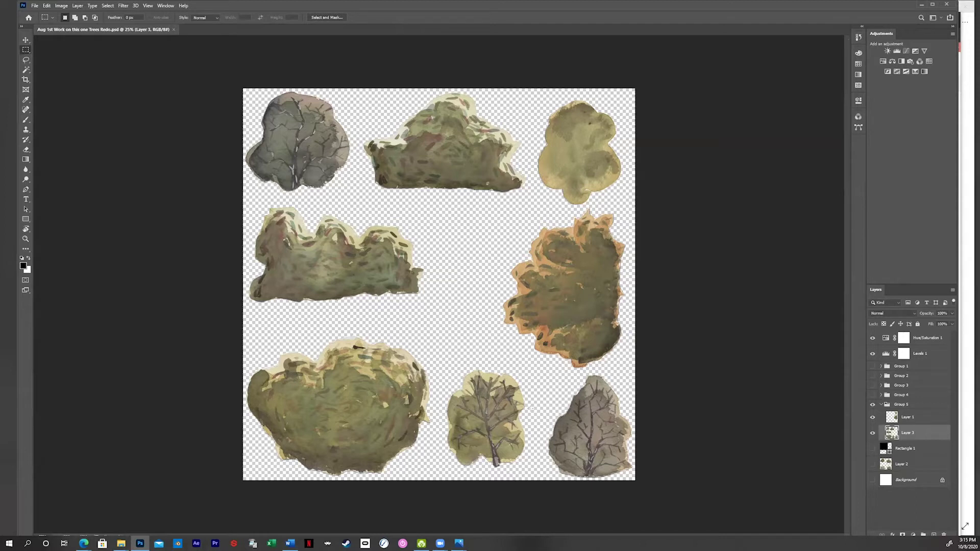
Check which layers of Group 5 hold the painted trees by toggling the visibility of the group and Layer 3
left_click(26, 40)
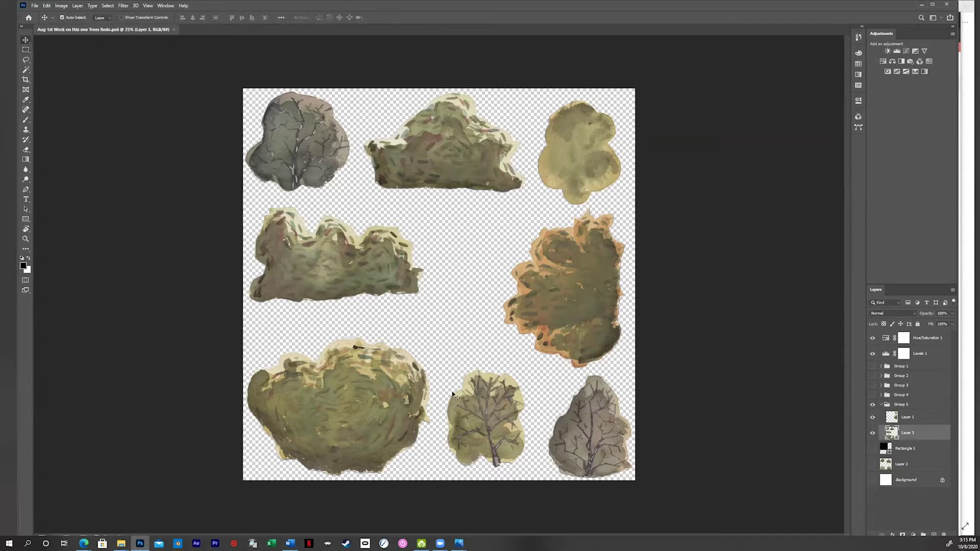
left_click(505, 424)
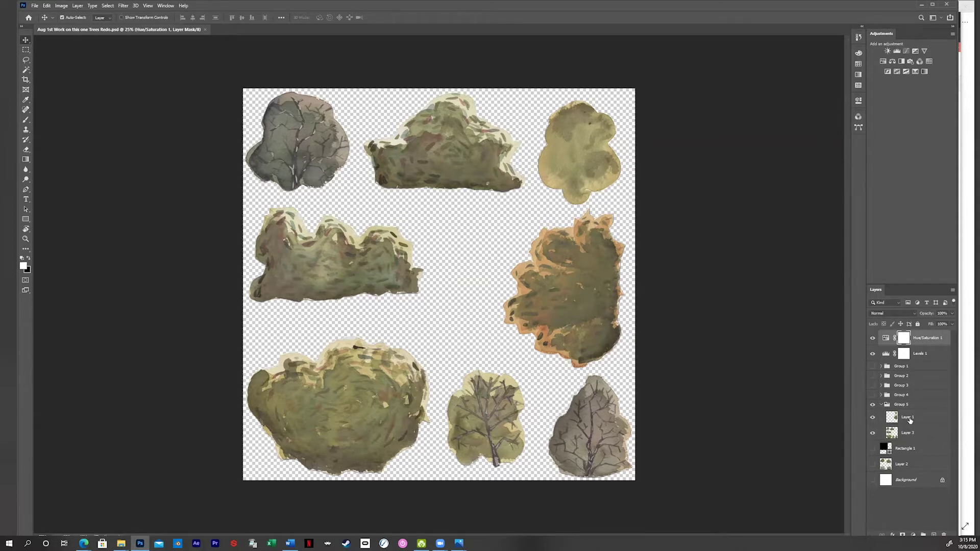
left_click(909, 418)
left_click(873, 406)
left_click(873, 406)
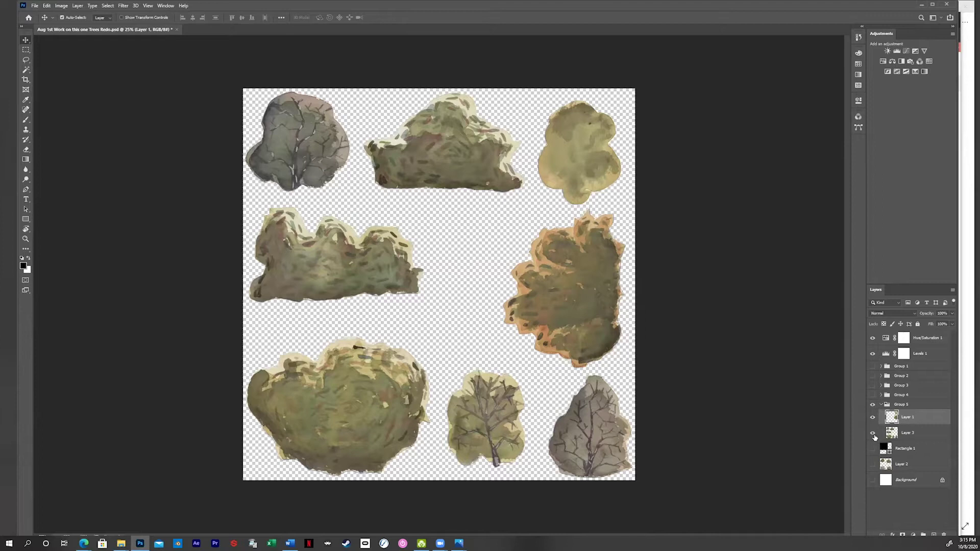
left_click(873, 433)
Lasso the grey tree in the canvas's lower-right corner and copy it from Layer 3
left_click(26, 60)
mouse_move(603, 371)
left_mouse_down()
mouse_move(565, 389)
mouse_move(536, 443)
mouse_move(548, 482)
mouse_move(637, 482)
mouse_move(642, 443)
mouse_move(628, 389)
mouse_move(611, 372)
left_mouse_up()
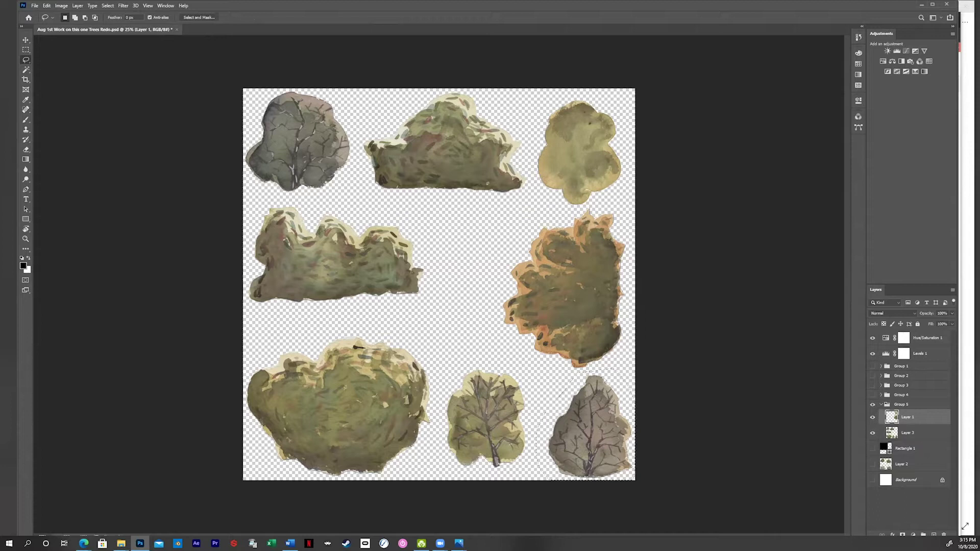
key("ctrl+j")
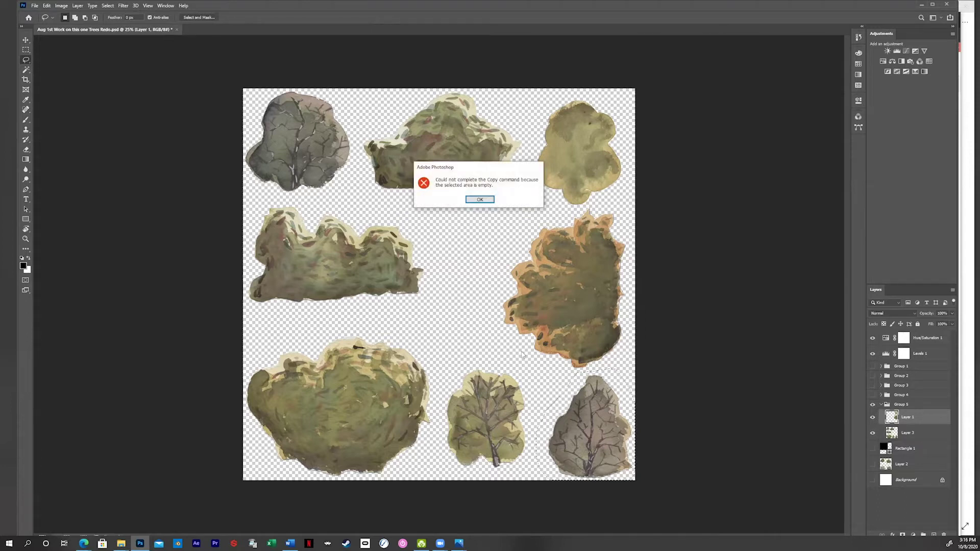
left_click(479, 197)
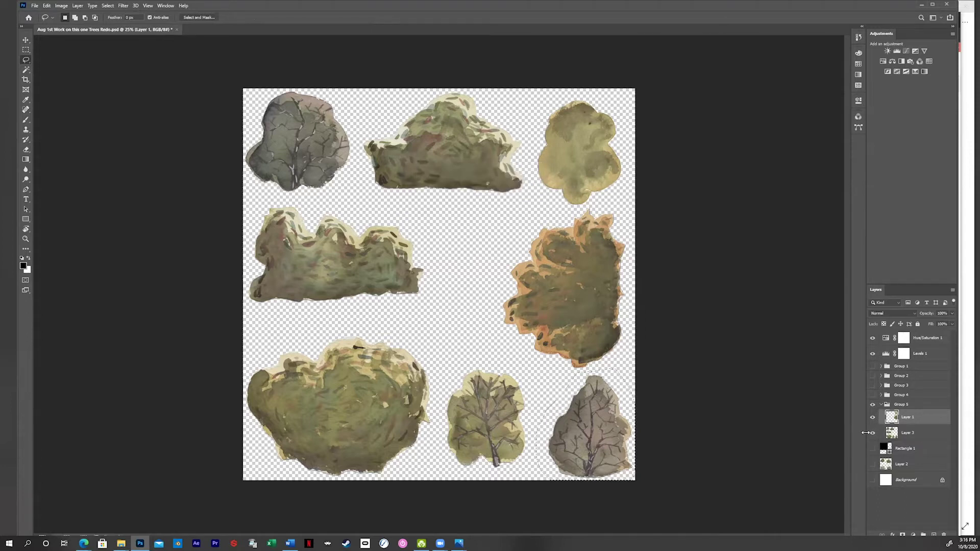
left_click(931, 434)
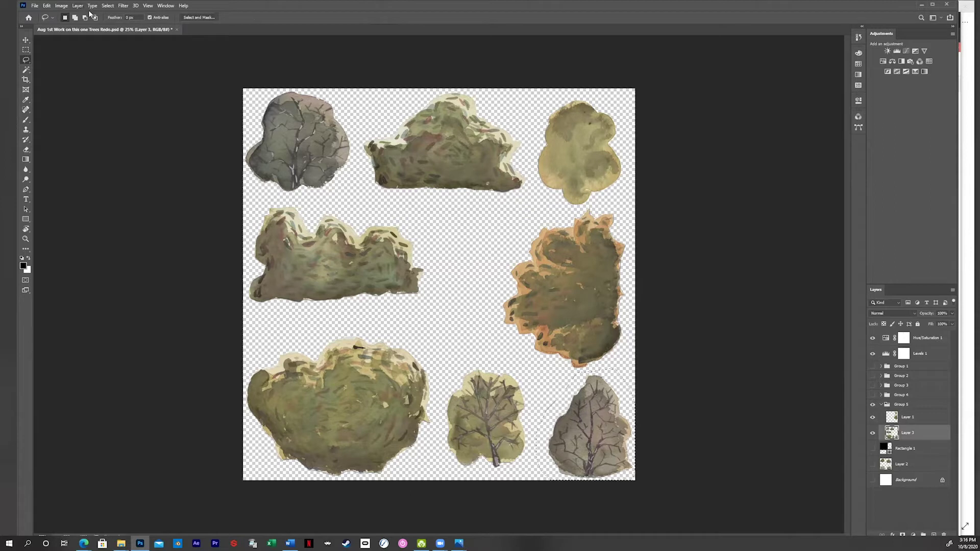
left_click(47, 5)
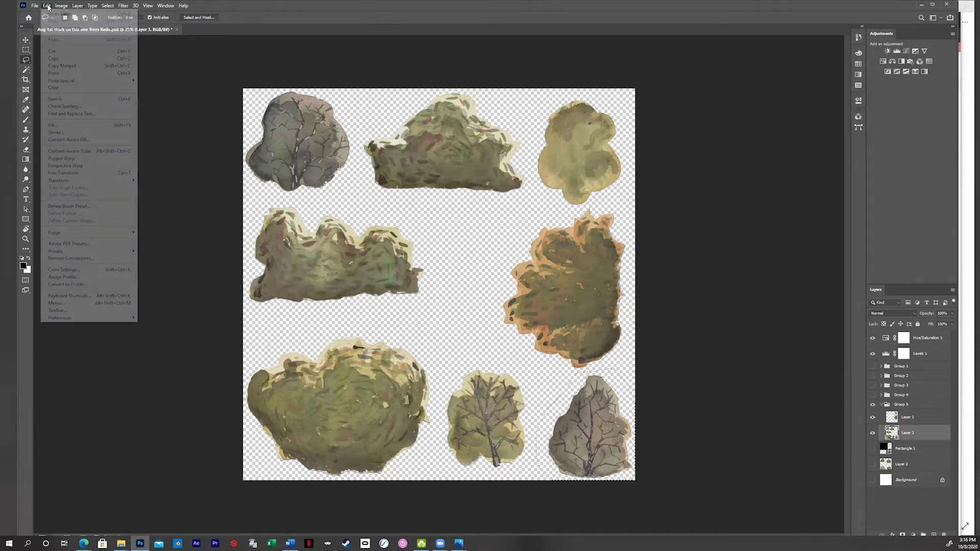
left_click(67, 58)
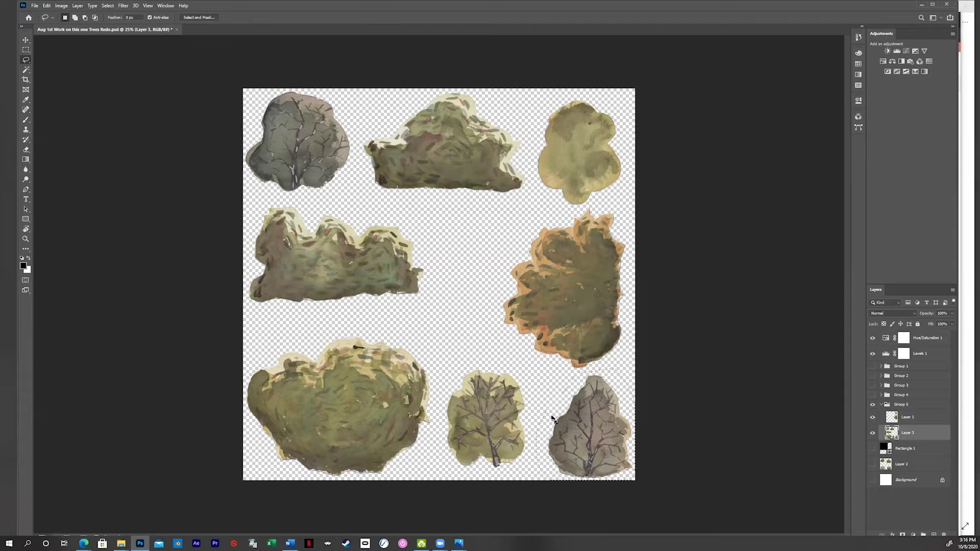
Create a new document from the Clipboard preset, 903 x 1088 px at 72 ppi
left_click(35, 6)
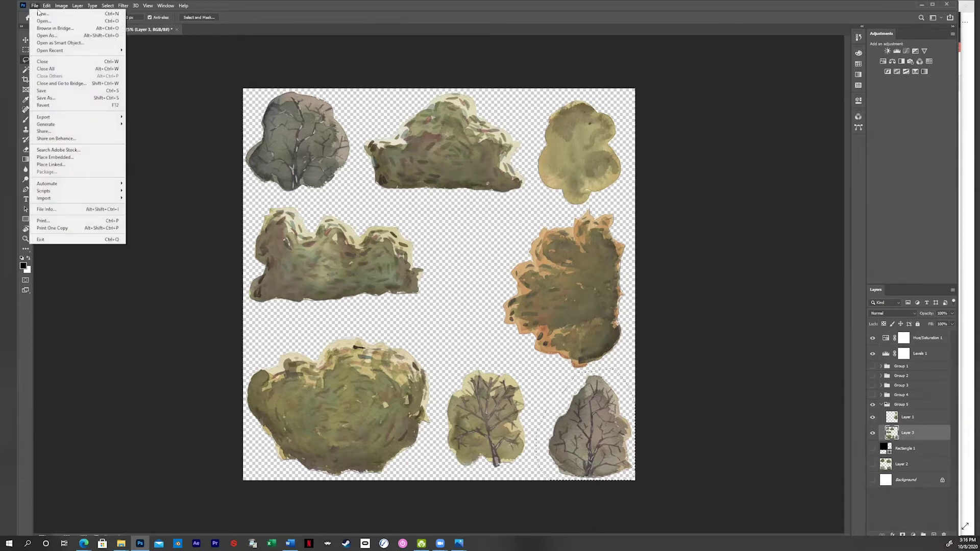
left_click(36, 6)
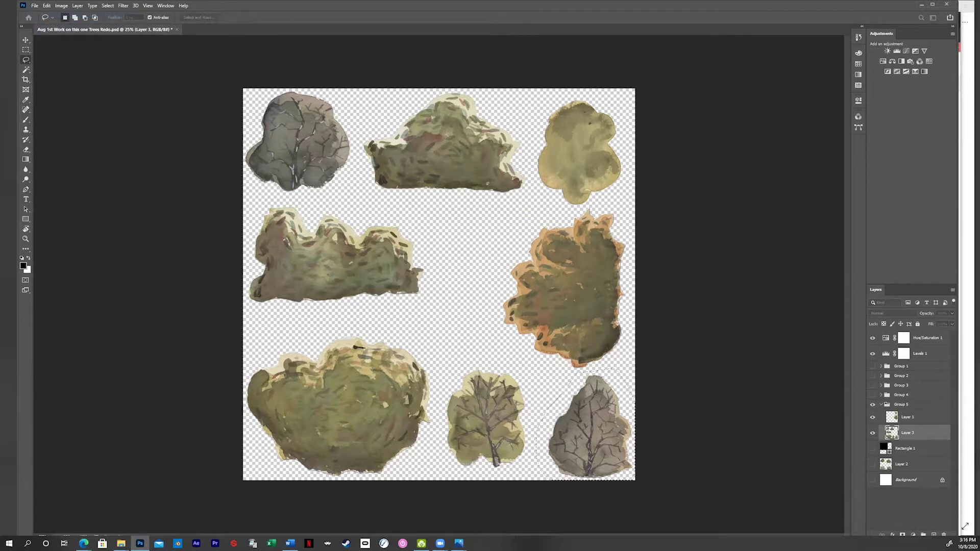
key("ctrl+n")
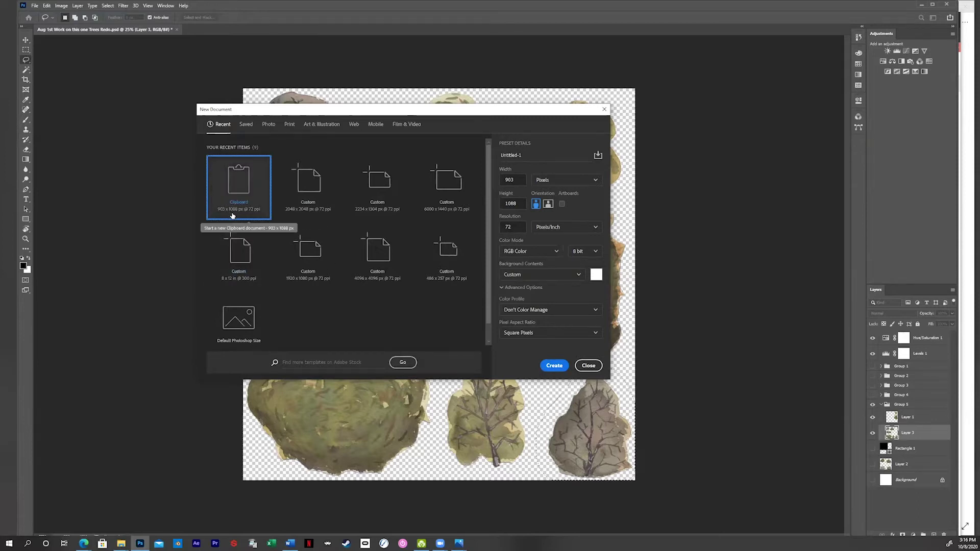
left_click(548, 367)
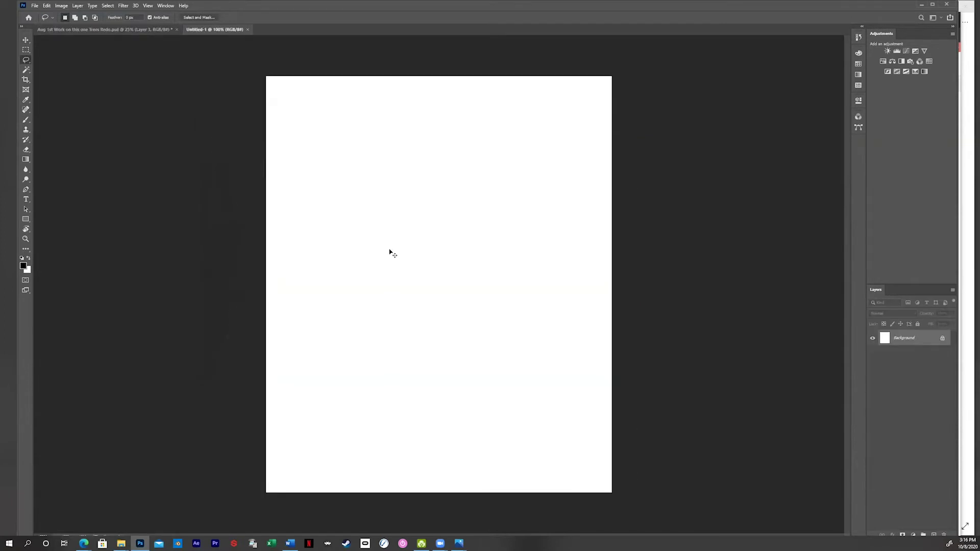
Paste the copied tree into the new document and hide the white Background layer
left_click(47, 6)
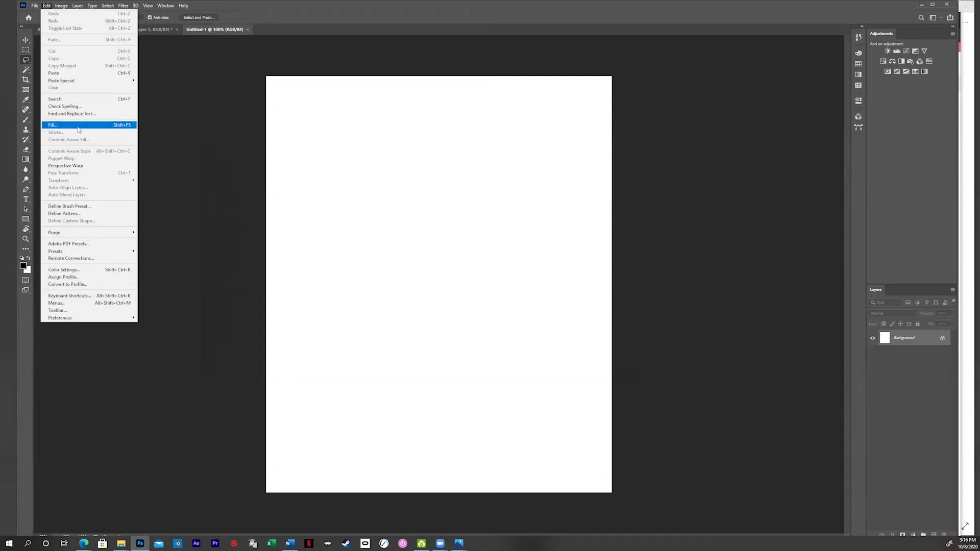
left_click(70, 73)
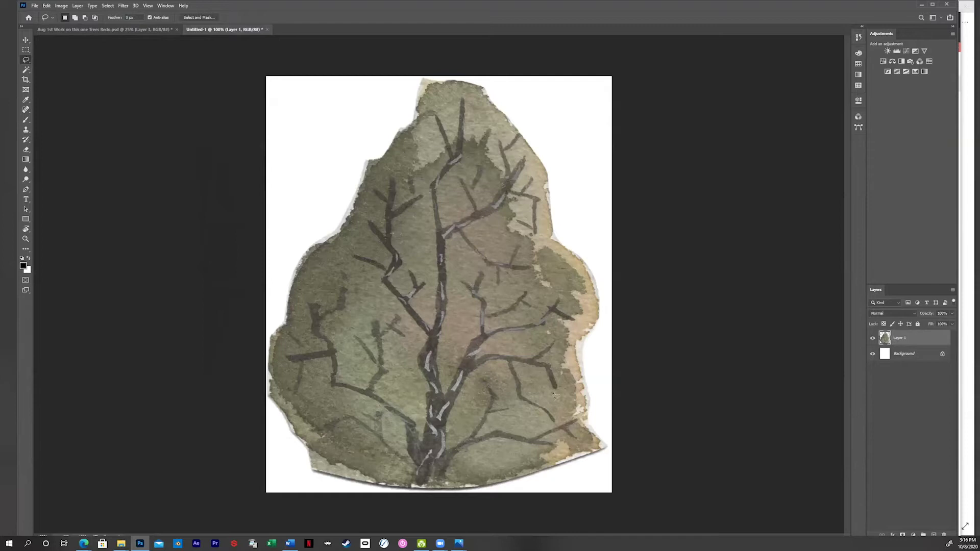
left_click(873, 354)
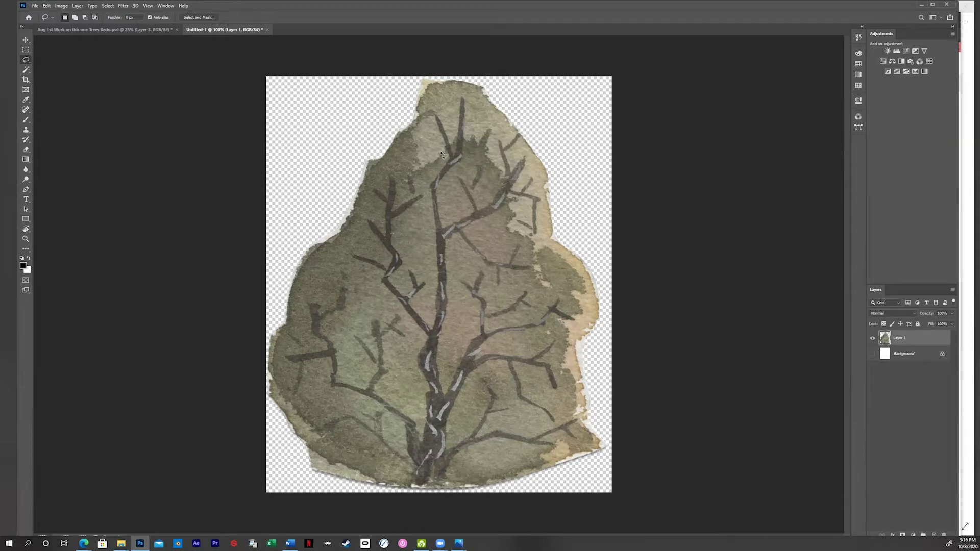
Start an Export As of the tree cutout in PNG format with transparency enabled
left_click(35, 6)
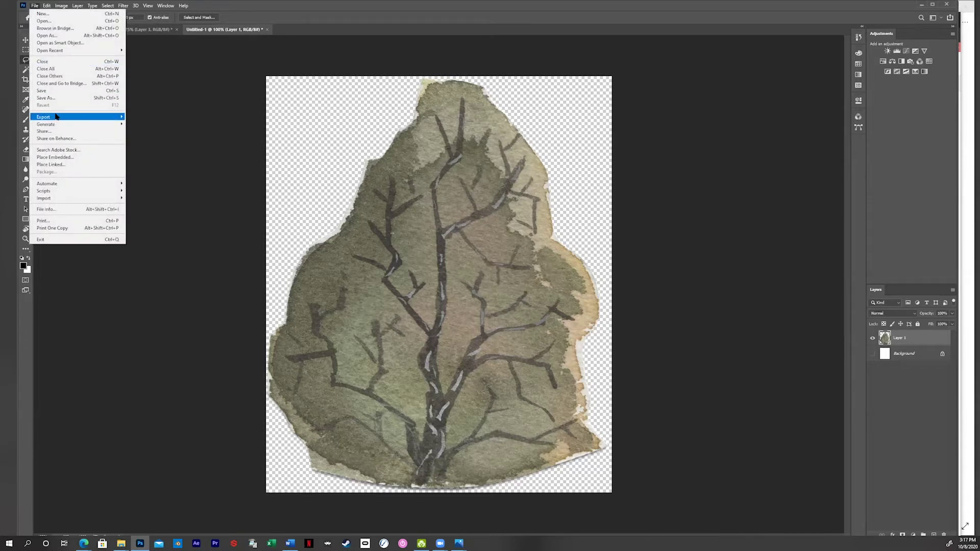
mouse_move(57, 117)
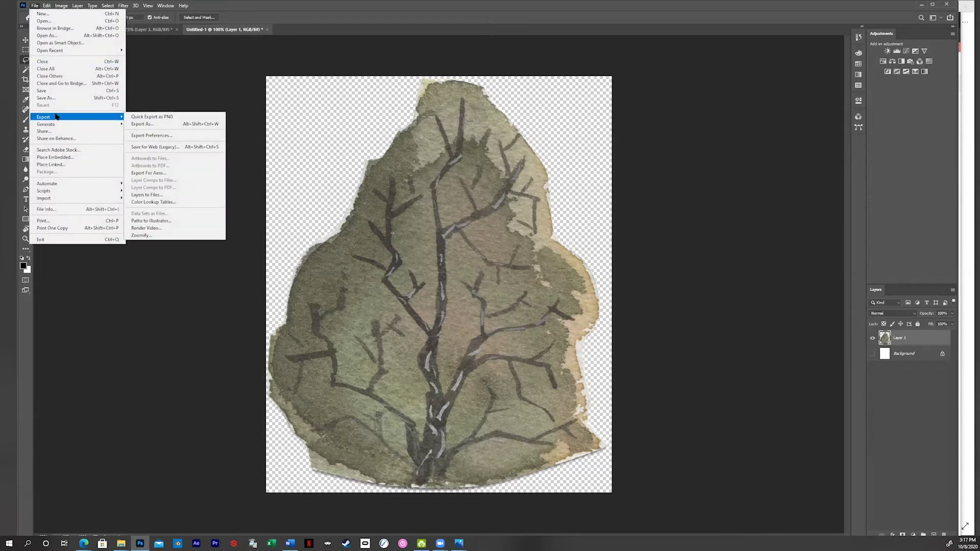
left_click(154, 124)
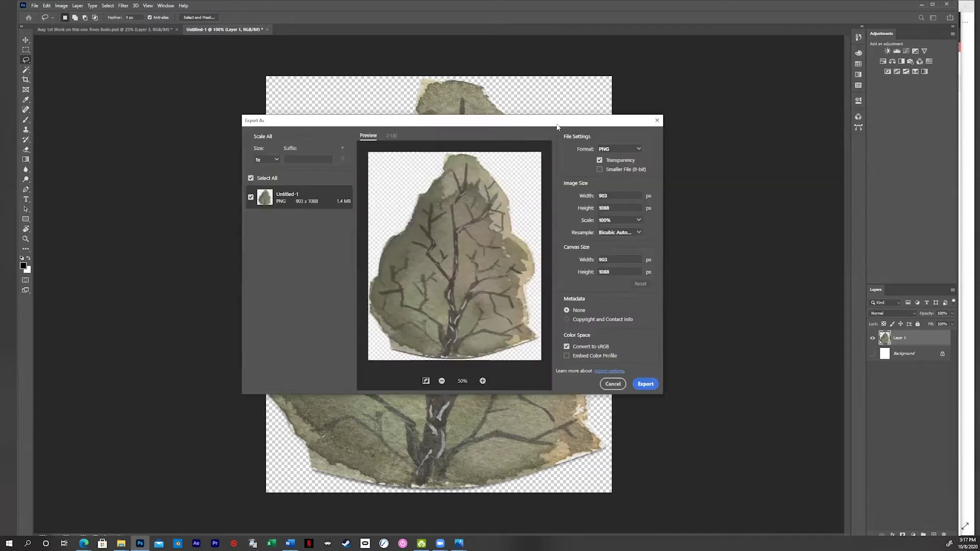
left_click_drag(557, 122, 811, 59)
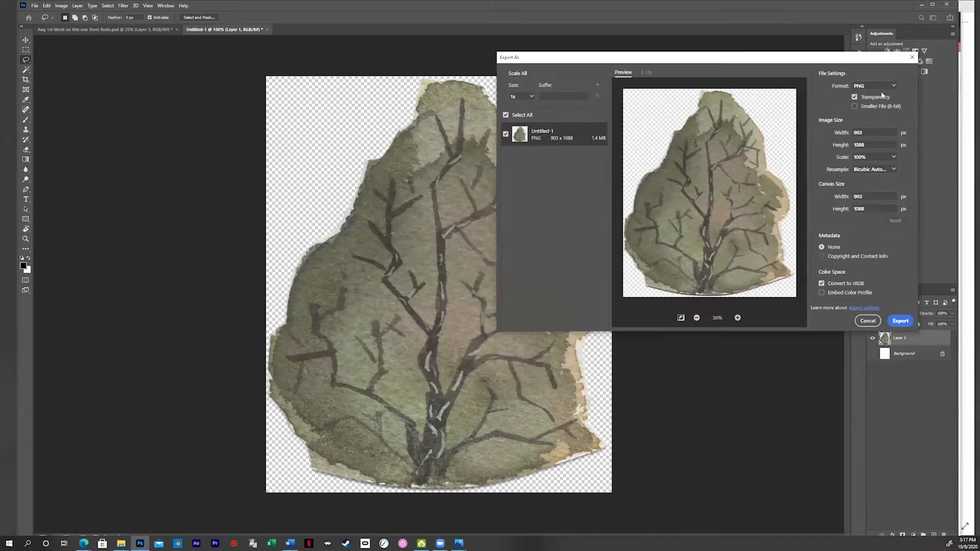
left_click(855, 98)
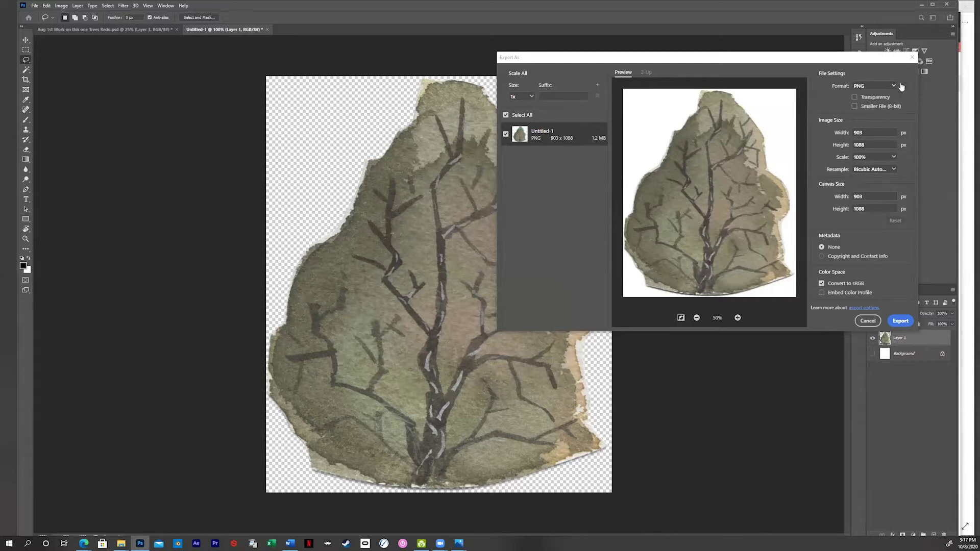
left_click(855, 98)
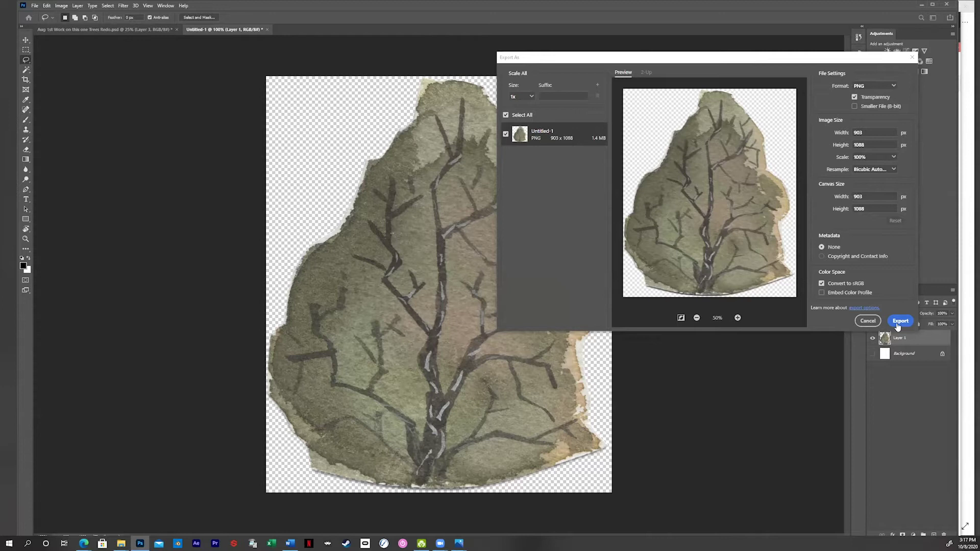
Export the tree cutout to the AR Workshop folder as Tree 1.png
left_click(900, 321)
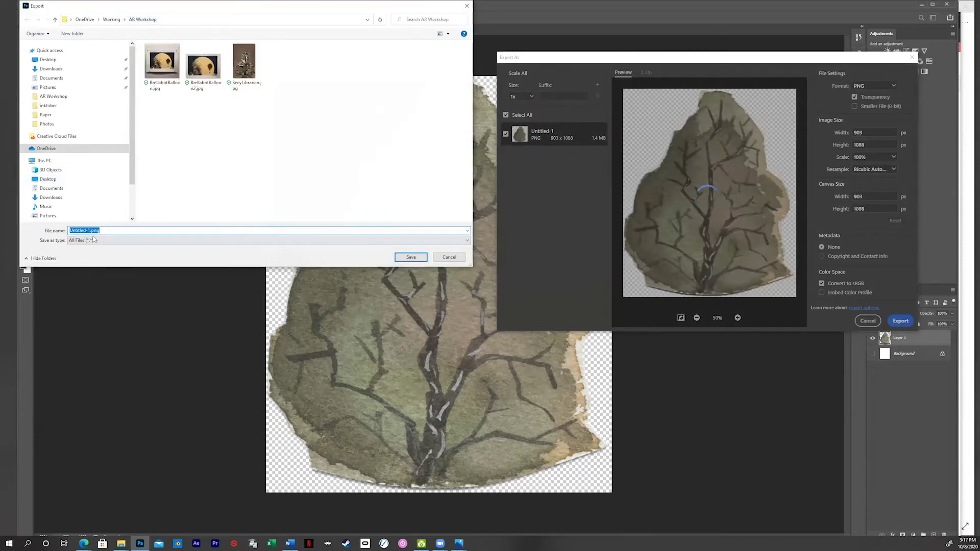
double_click(81, 231)
left_click_drag(92, 231, 22, 217)
type("Tree")
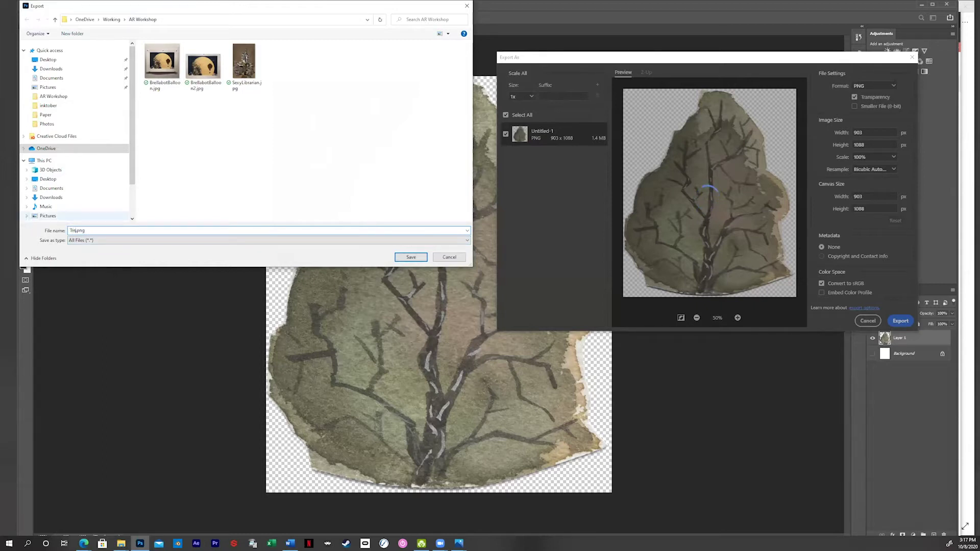
type(" 1")
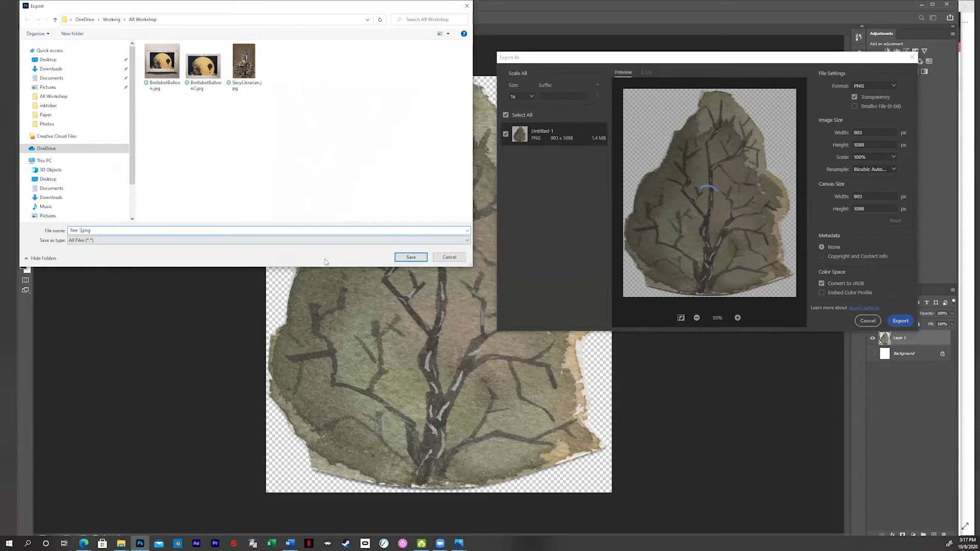
left_click(404, 259)
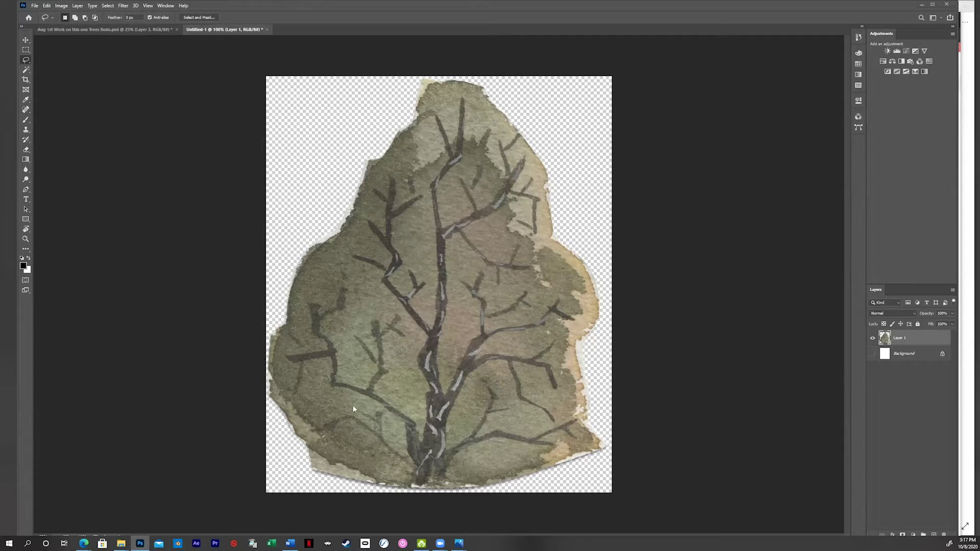
In the Trees Redo document, lasso the grey tree in the canvas's upper-left corner and copy it from Layer 3
left_click(120, 29)
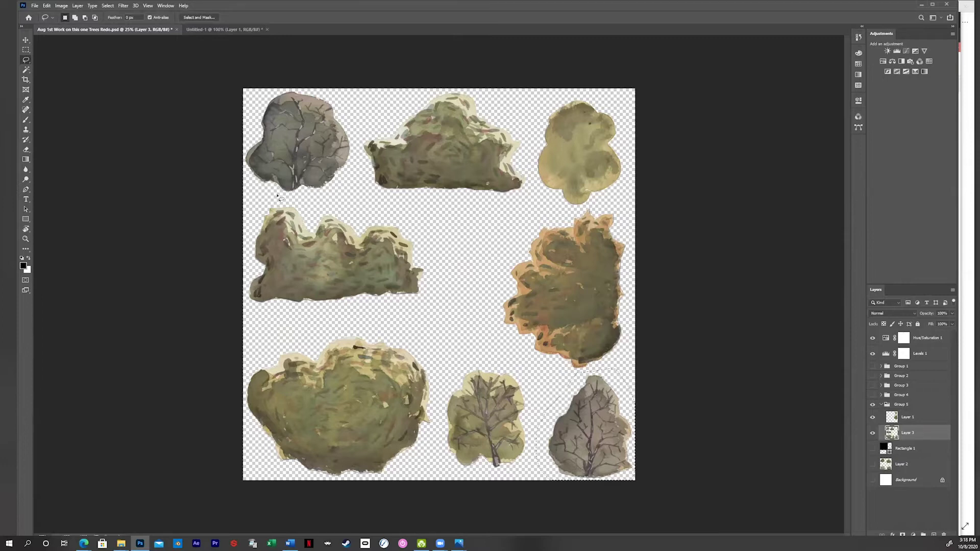
mouse_move(278, 197)
left_mouse_down()
mouse_move(331, 196)
mouse_move(354, 166)
mouse_move(359, 149)
mouse_move(333, 93)
left_mouse_up()
mouse_move(274, 91)
left_mouse_down()
mouse_move(247, 131)
mouse_move(243, 183)
mouse_move(274, 195)
left_mouse_up()
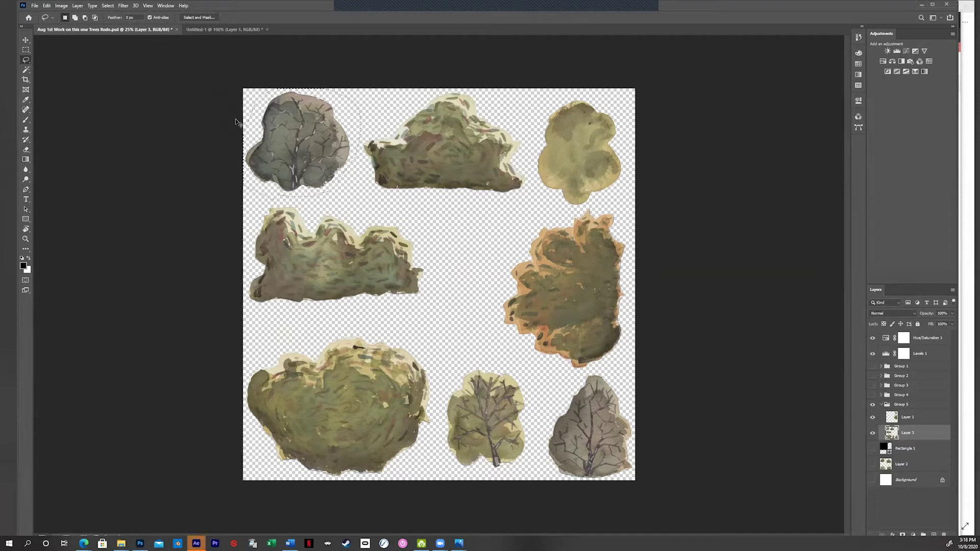
Create a 1104 x 1077 px document from the Clipboard preset, paste the copied tree and hide the white Background layer
key("ctrl+n")
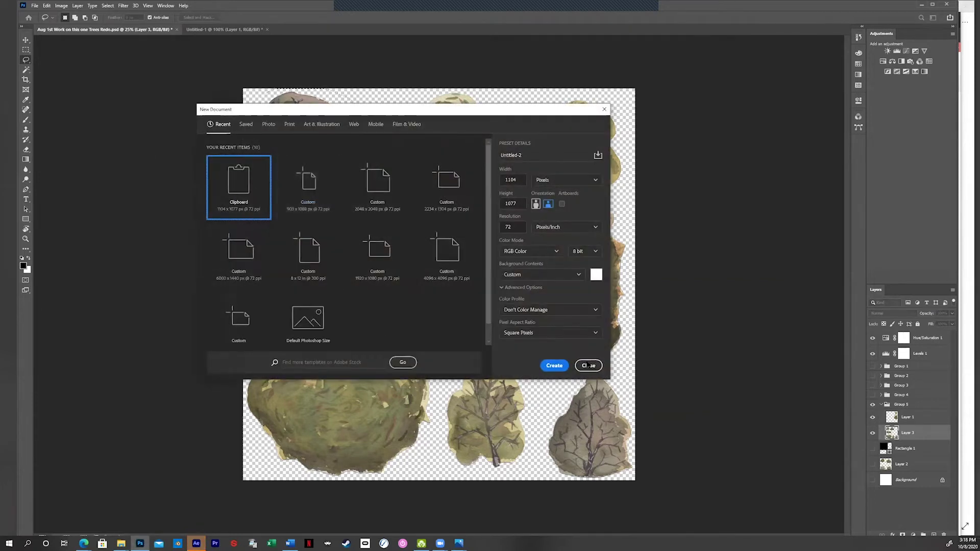
left_click(553, 366)
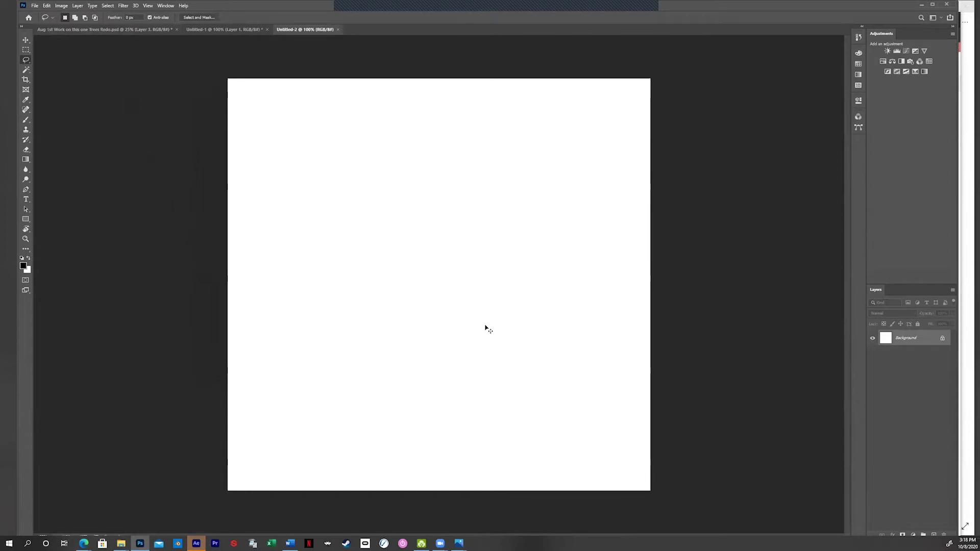
key("ctrl+v")
left_click(872, 353)
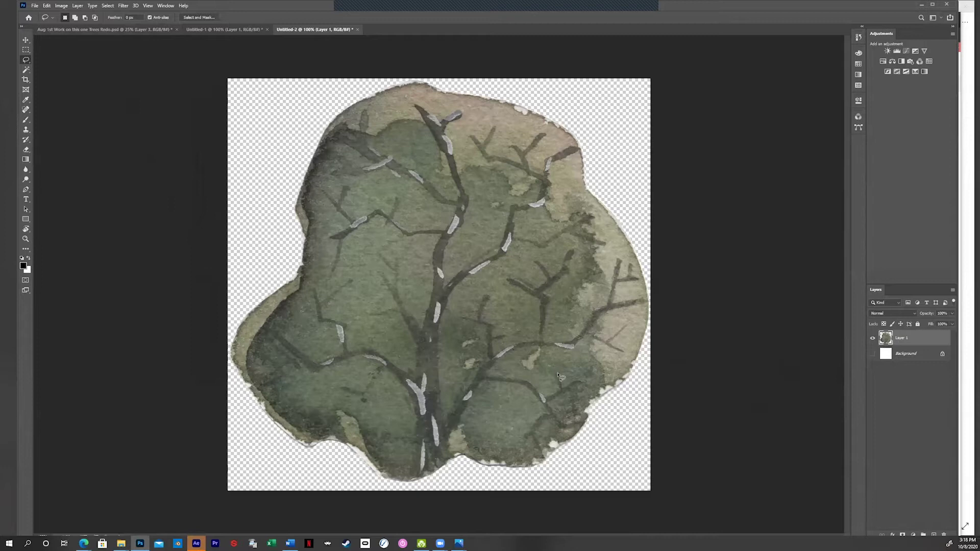
Export the second tree cutout as a transparent PNG named Tree-2.png in the AR Workshop folder
key("ctrl+alt+shift+w")
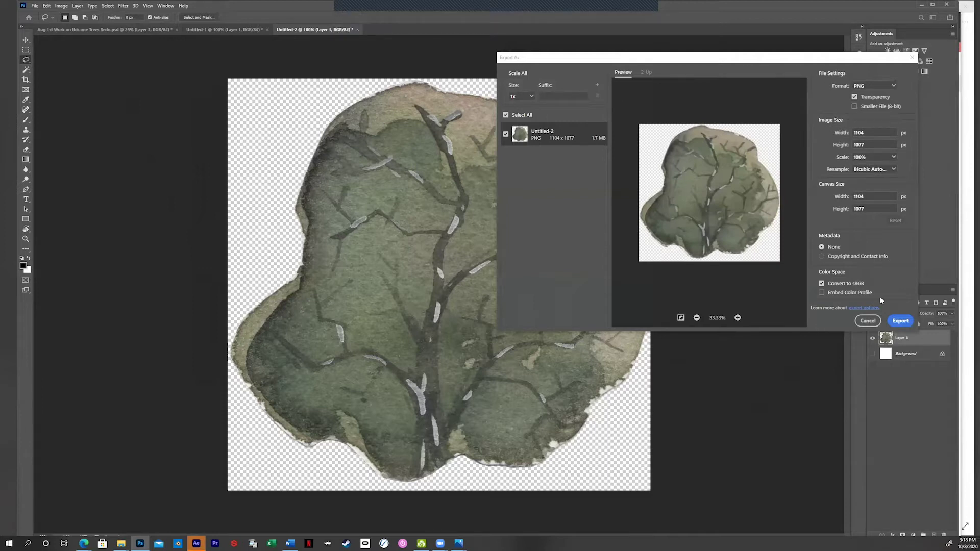
left_click(901, 323)
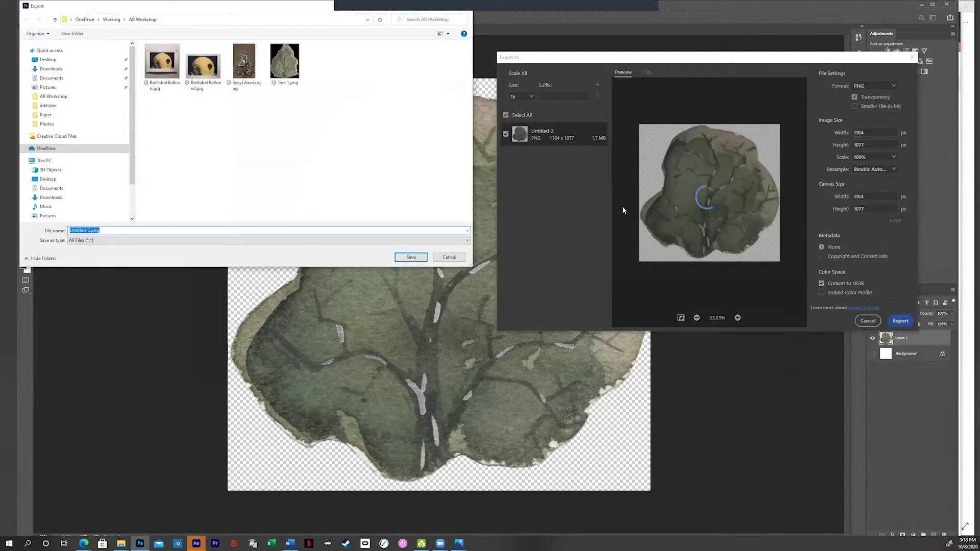
double_click(78, 231)
type("Tree")
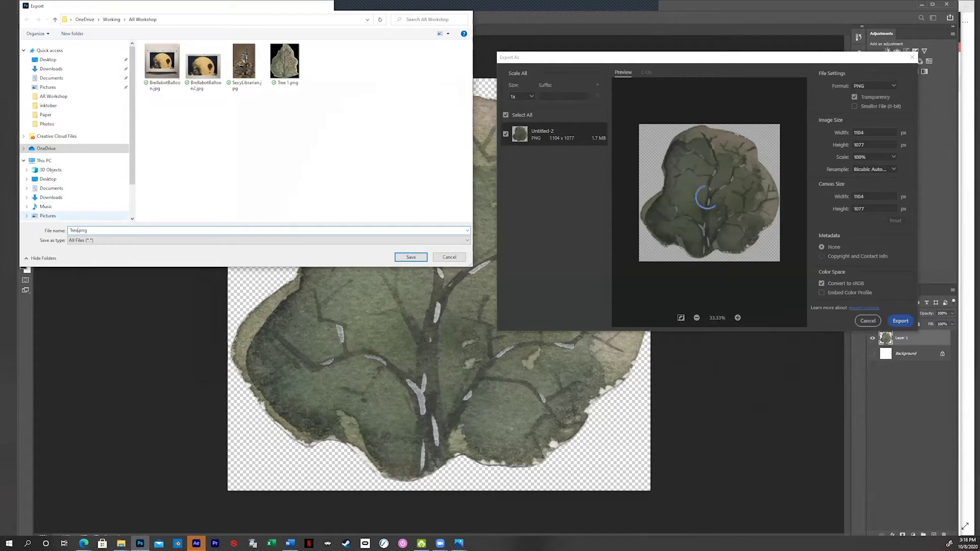
type("-2")
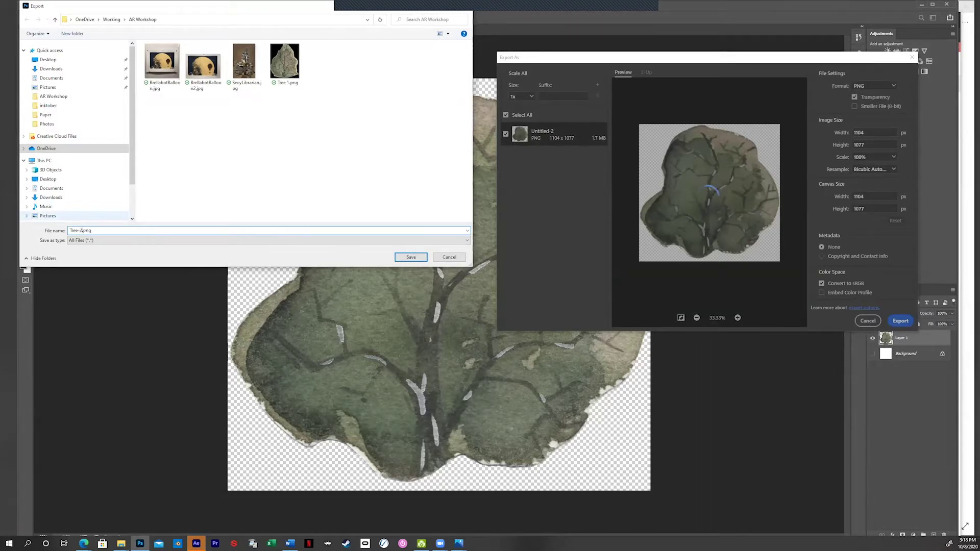
left_click(409, 257)
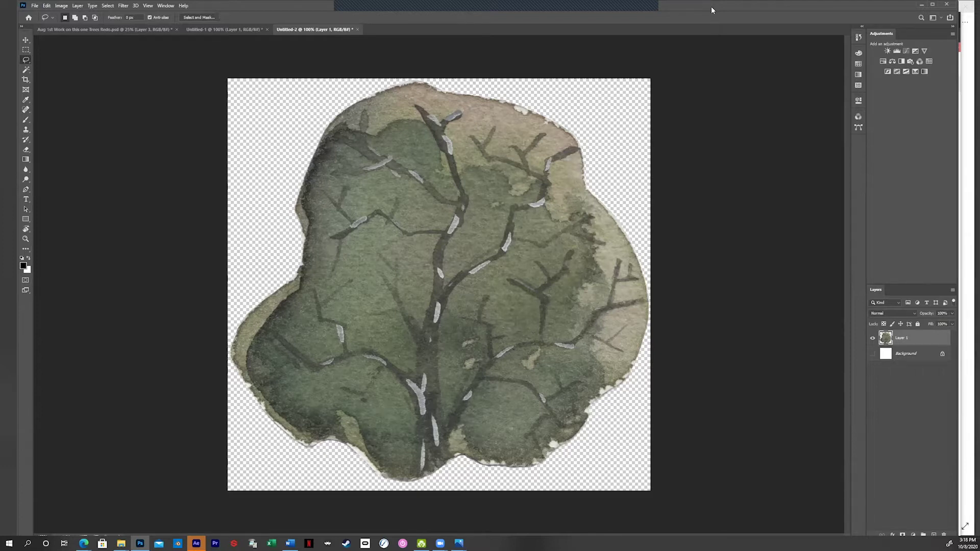
Bring Photoshop back in front of the After Effects home window and show the Trees Redo document
left_click_drag(711, 6, 541, 22)
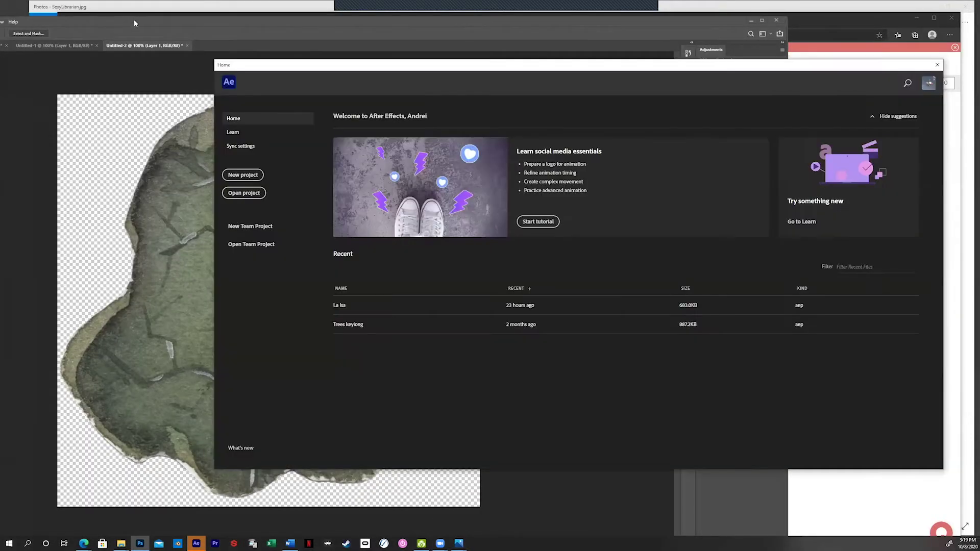
left_click(128, 21)
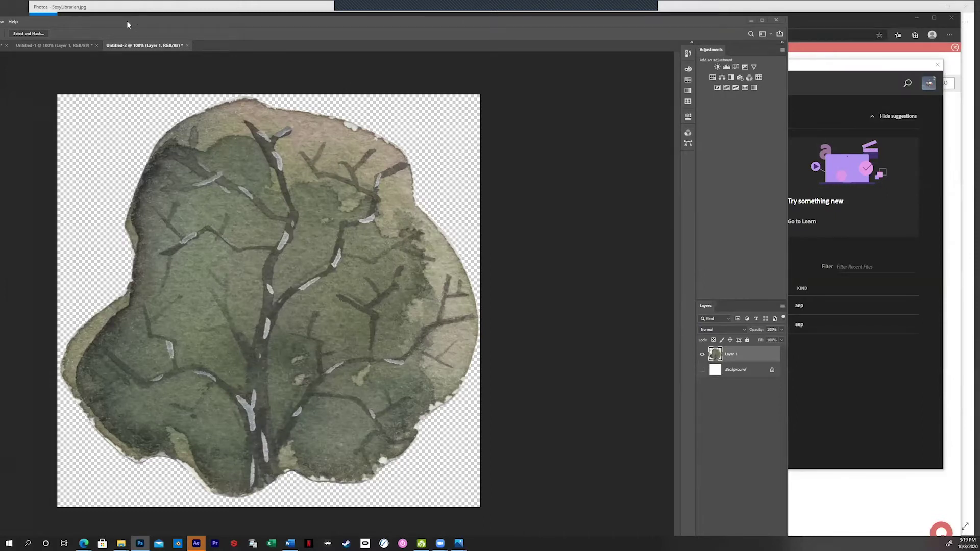
double_click(127, 20)
left_click(112, 44)
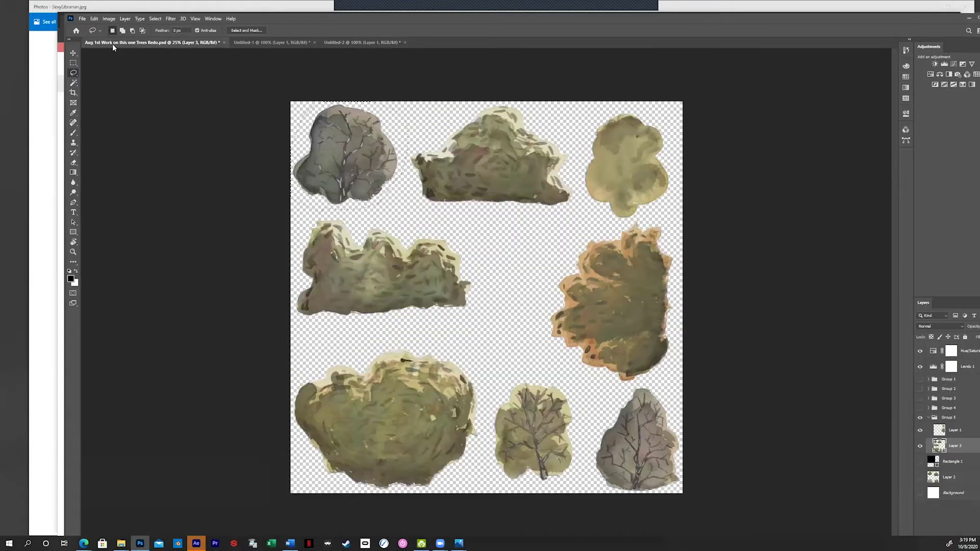
Hide Group 5, show Group 3, and lasso the long branching trunk near the canvas's right edge
left_click(920, 418)
left_click(921, 408)
left_click(921, 407)
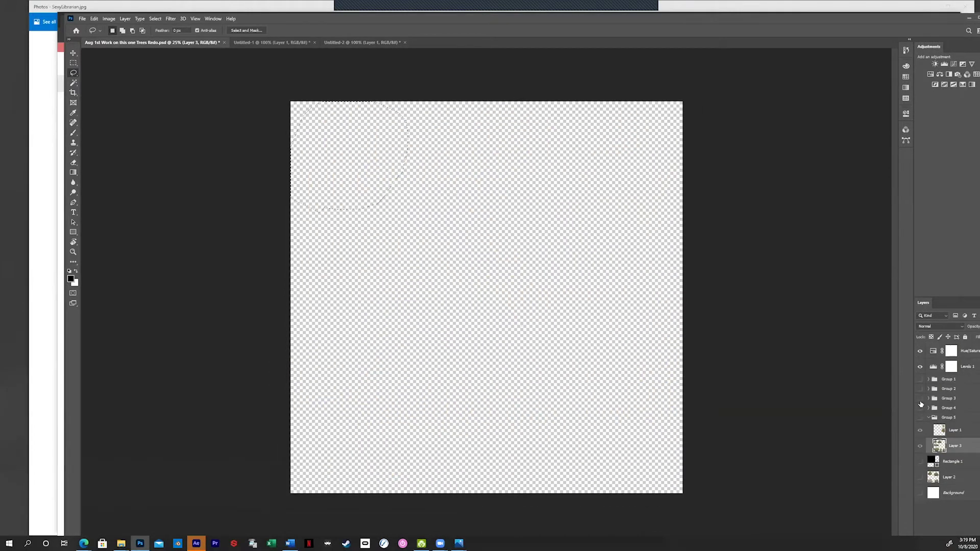
left_click(920, 398)
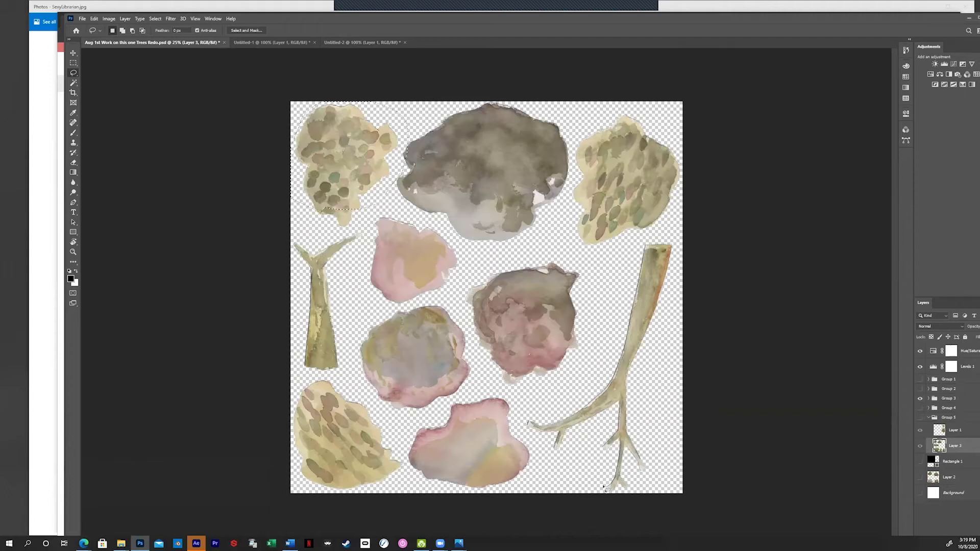
mouse_move(525, 411)
left_mouse_down()
mouse_move(537, 448)
mouse_move(584, 487)
mouse_move(632, 507)
mouse_move(663, 473)
mouse_move(670, 443)
mouse_move(684, 249)
mouse_move(653, 238)
mouse_move(627, 264)
mouse_move(595, 365)
mouse_move(561, 405)
mouse_move(527, 411)
left_mouse_up()
Try to paste the copied selection into the first tree's document, undo the paste and return to the Trees Redo document
left_click(263, 43)
key("ctrl+v")
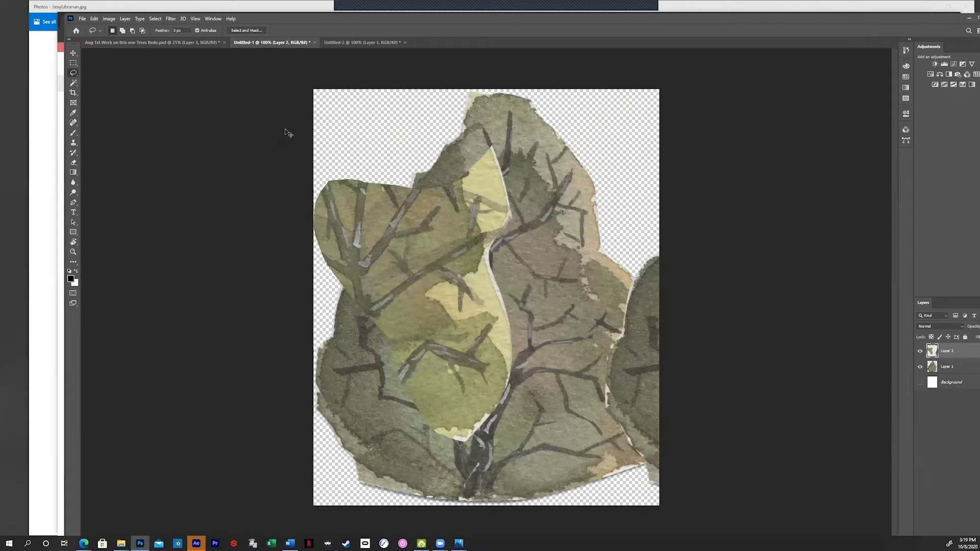
key("ctrl+z")
left_click(194, 42)
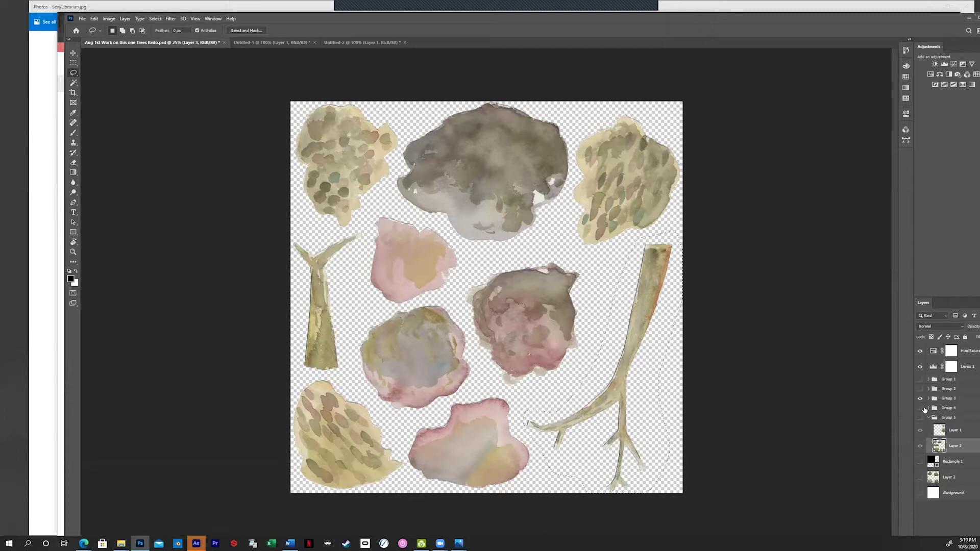
Expand Group 3 and copy the lassoed trunk from Layer 11
left_click(928, 398)
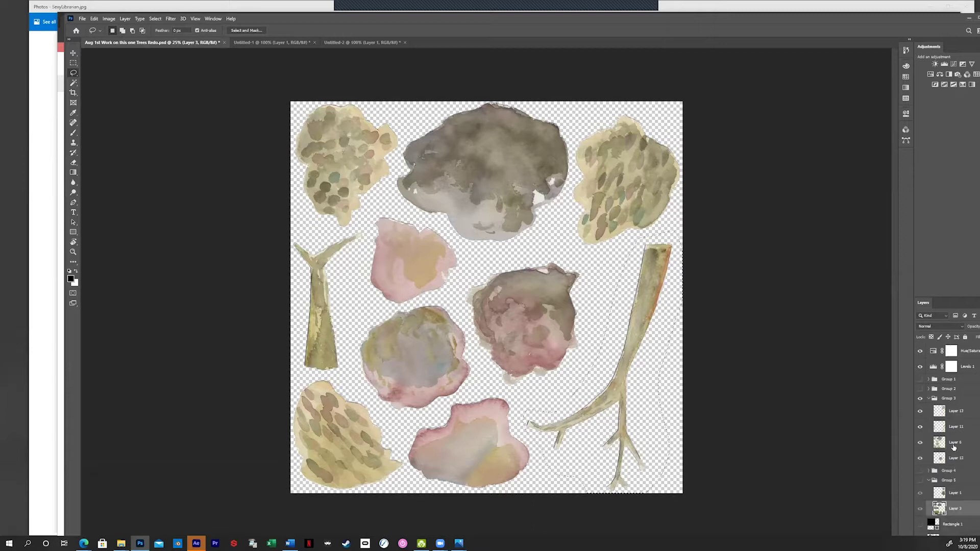
left_click(956, 427)
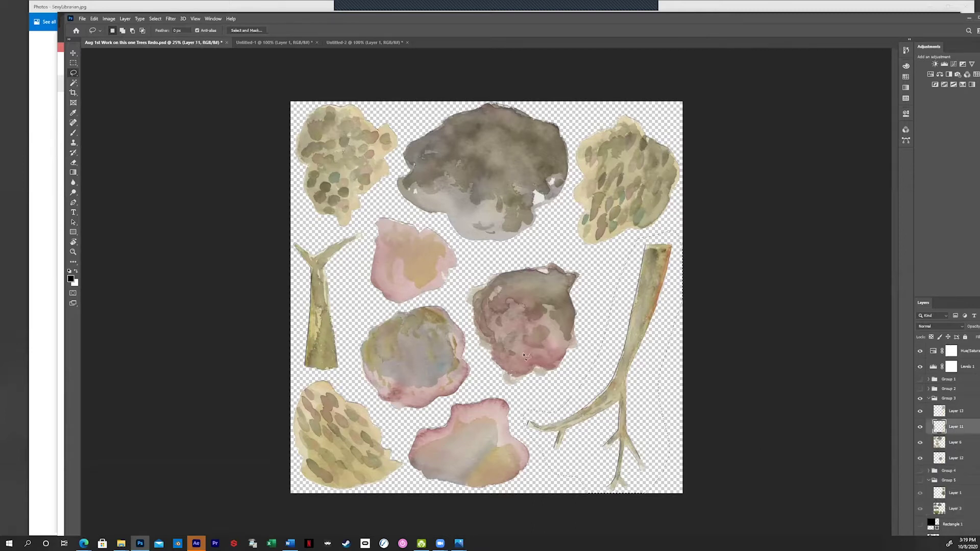
left_click(350, 43)
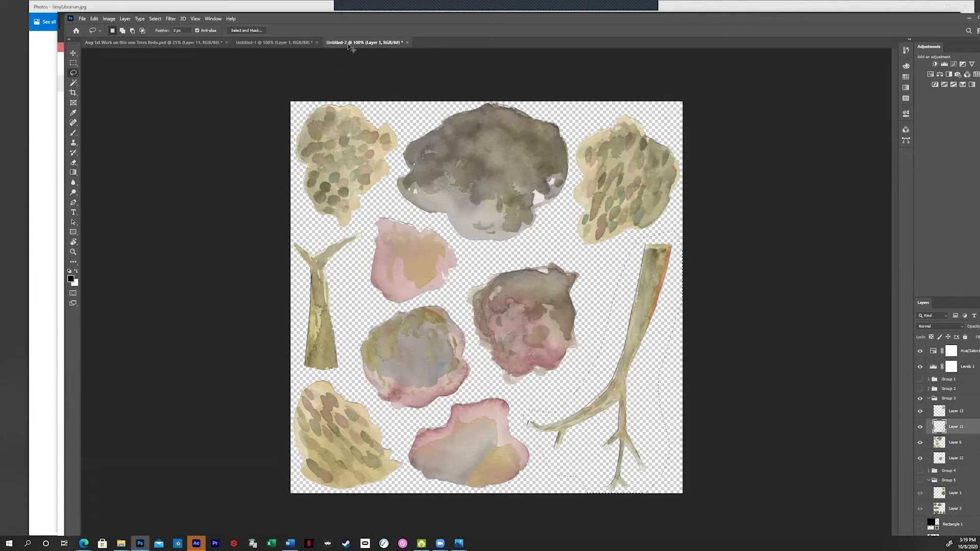
Create a 1529 x 2594 px document from the Clipboard preset, paste the copied trunk and hide the white Background layer
key("ctrl+n")
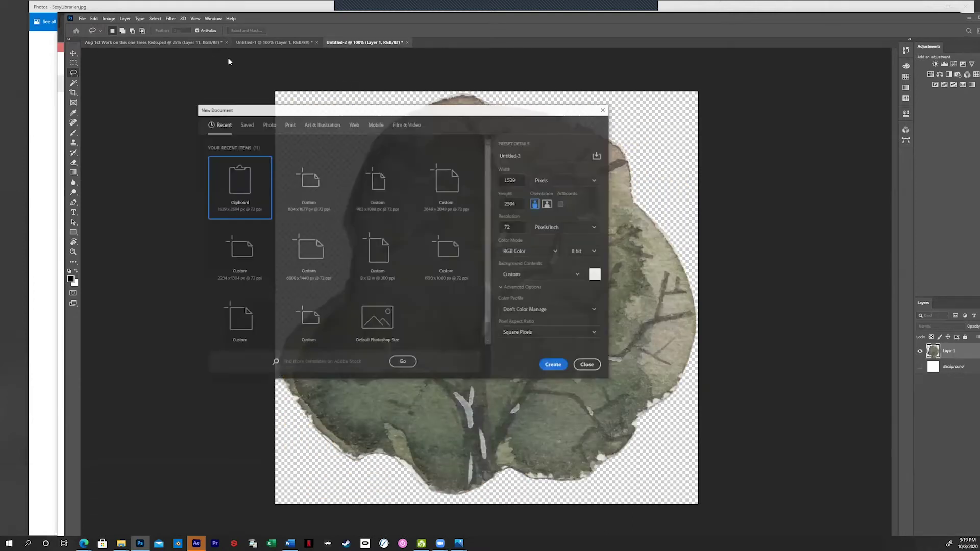
left_click(551, 366)
key("ctrl+v")
left_click(921, 367)
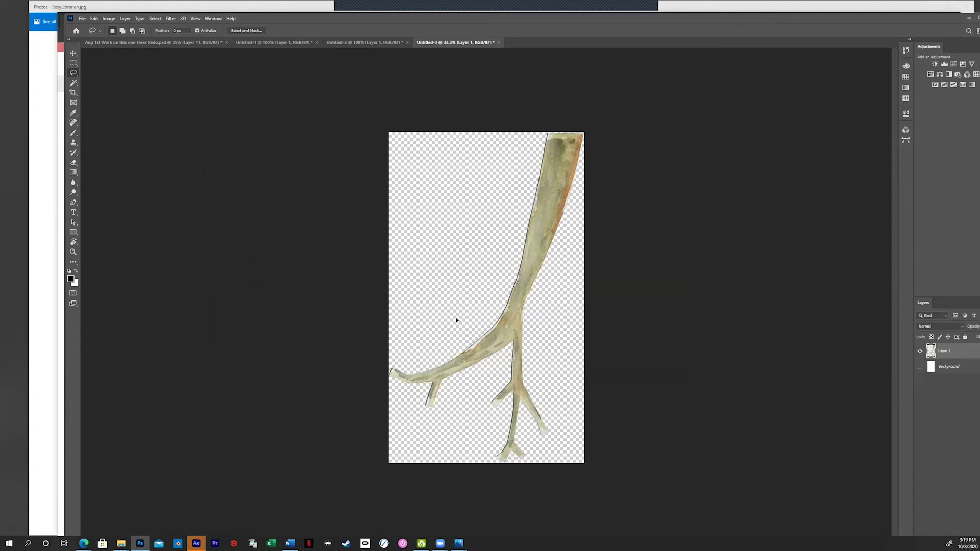
Export the trunk cutout as a transparent PNG named Trunk in the AR Workshop folder
key("ctrl+alt+shift+w")
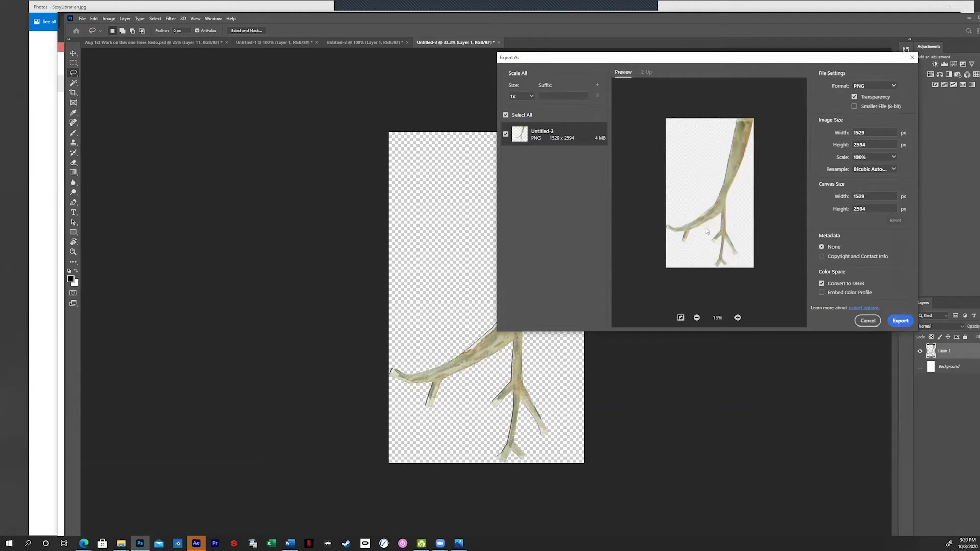
left_click(900, 322)
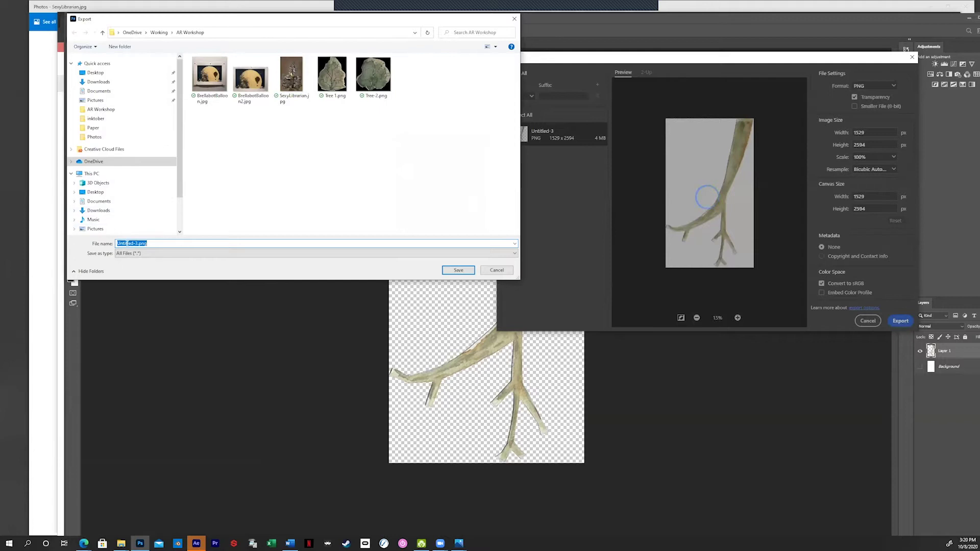
left_click(136, 243)
key("shift+Home")
type("Trunk")
left_click(449, 271)
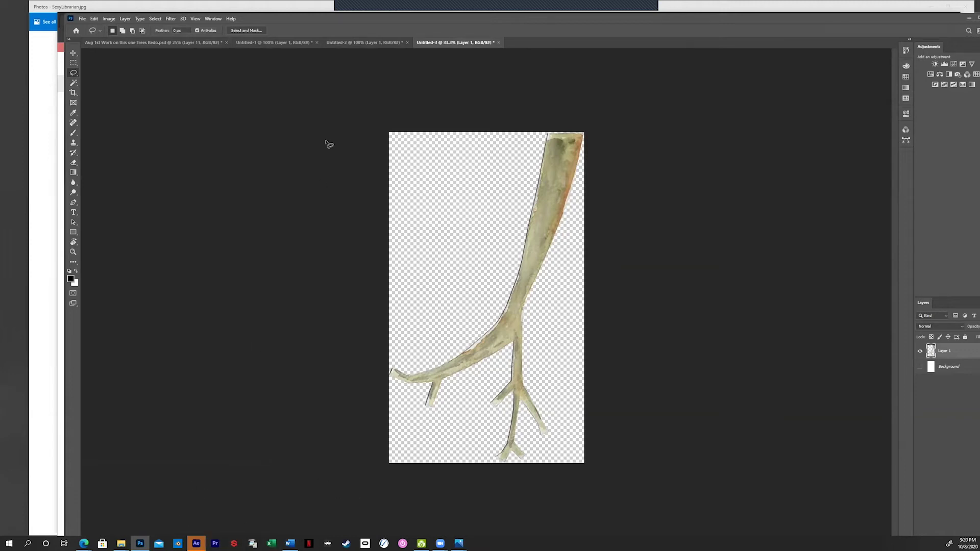
Copy the second tree's cutout and paste it as a new layer into the first tree's document
left_click(256, 41)
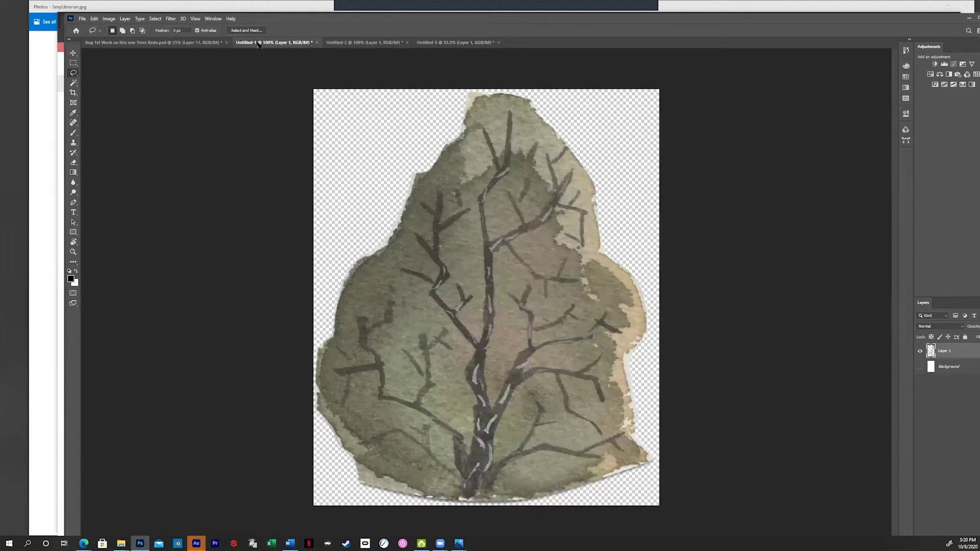
left_click(367, 42)
left_click(456, 42)
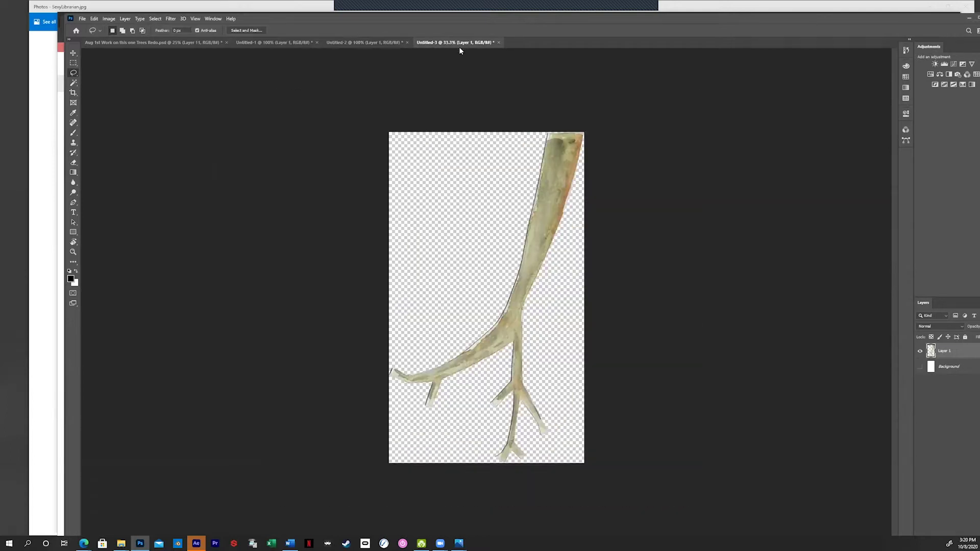
left_click(276, 42)
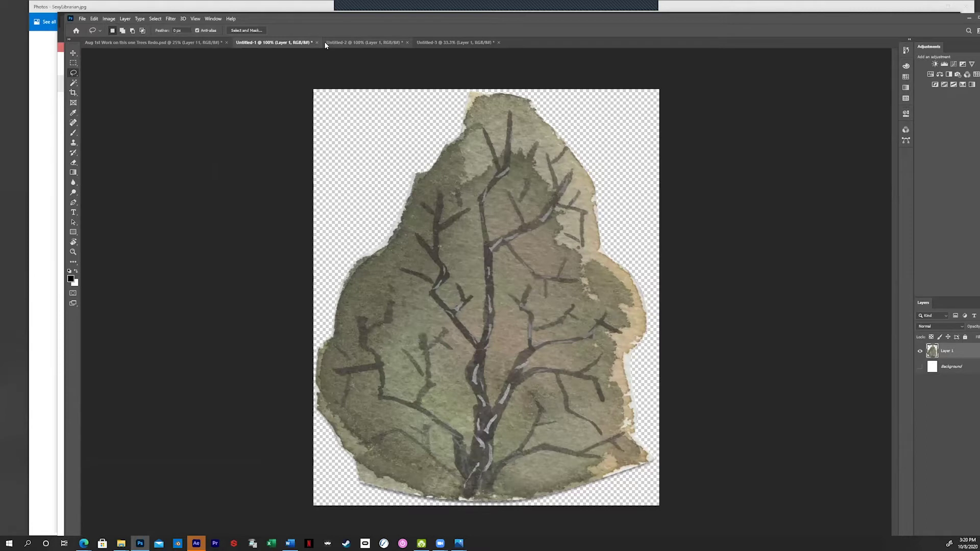
left_click(365, 43)
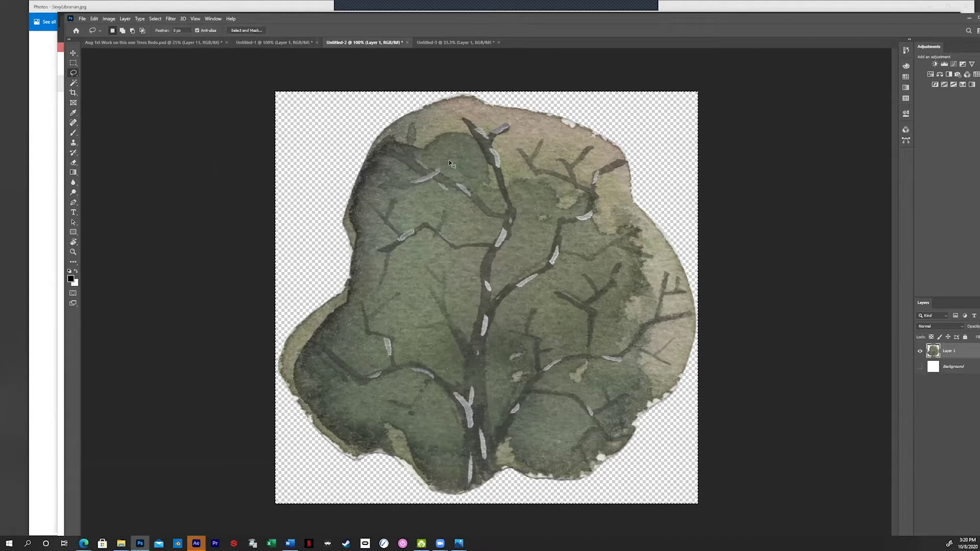
left_click(274, 44)
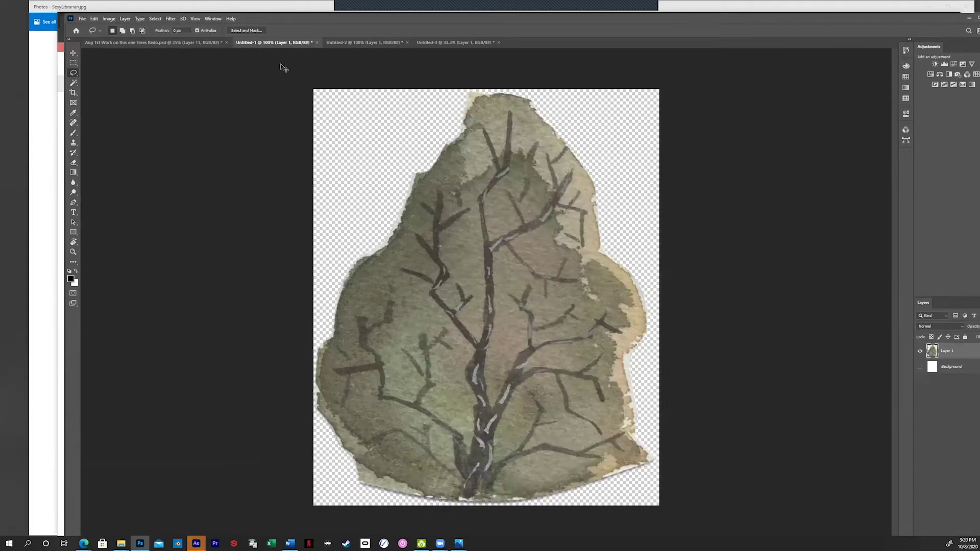
key("ctrl+v")
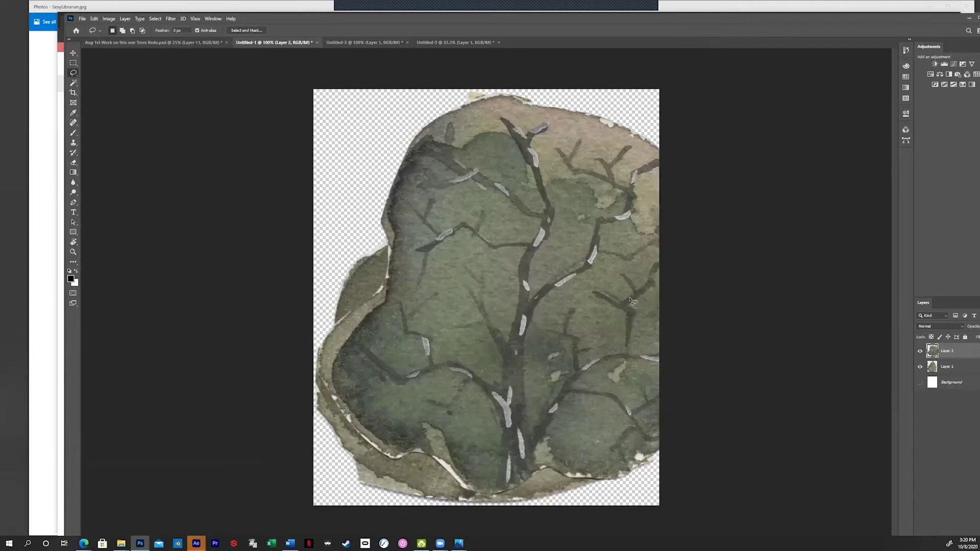
Enlarge the canvas of the first tree's document with Canvas Size to fit the whole pasted tree
left_click(110, 21)
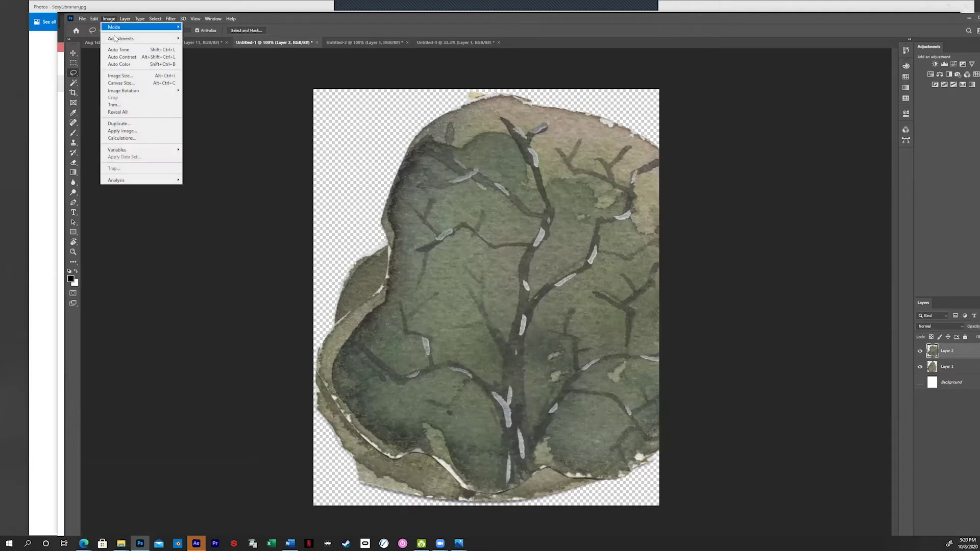
left_click(127, 84)
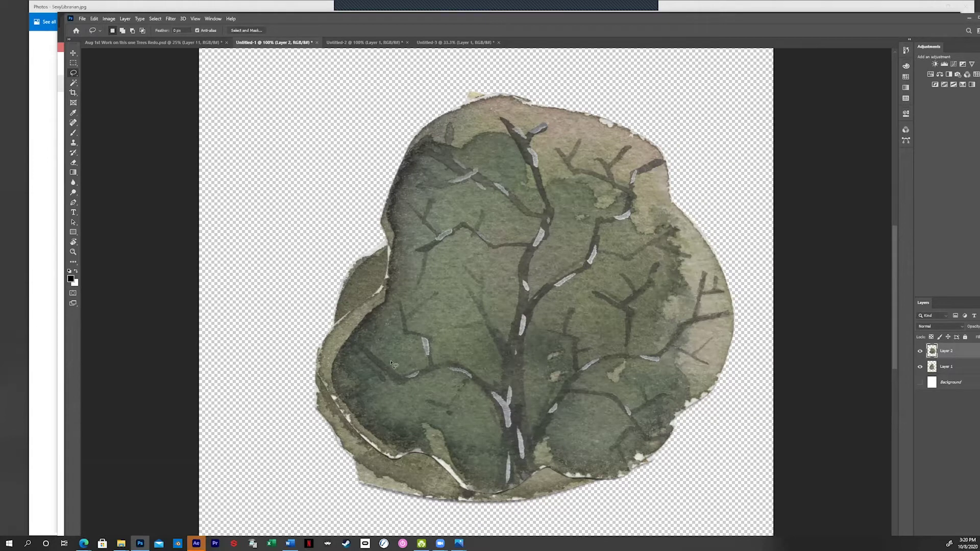
scroll(515, 356, "down", 1)
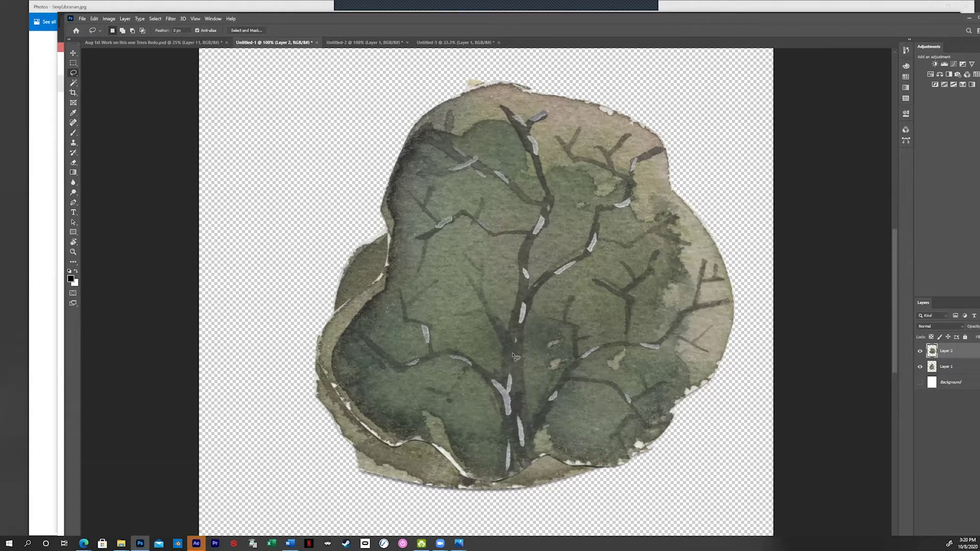
Copy the trunk from Layer 1 of its document and paste it as a new layer into the first tree's document
left_click(443, 43)
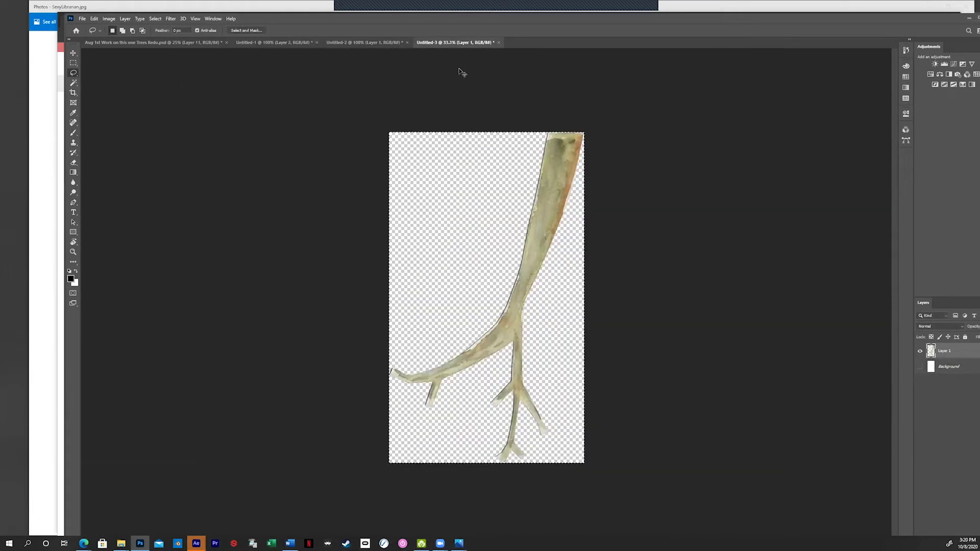
key("ctrl+v")
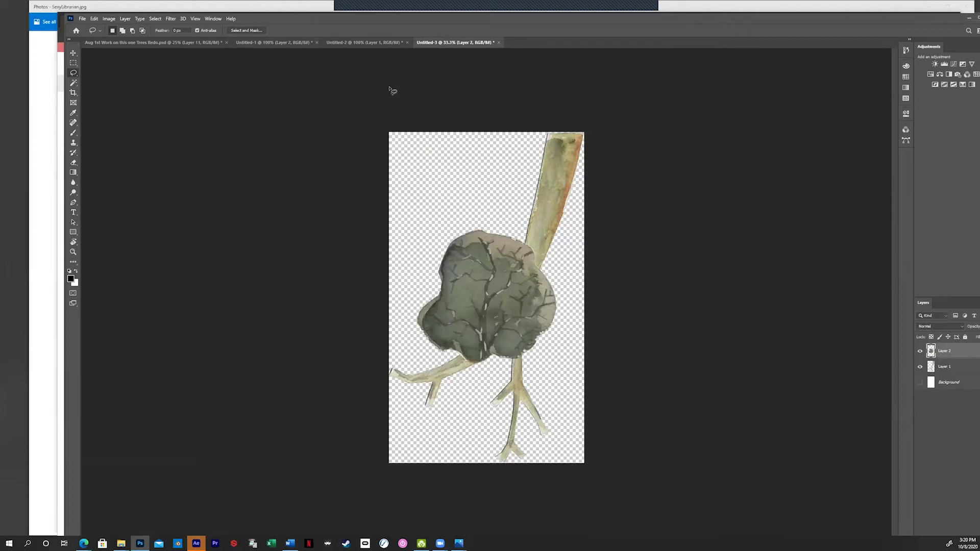
key("ctrl+a")
left_click(962, 367)
key("ctrl+c")
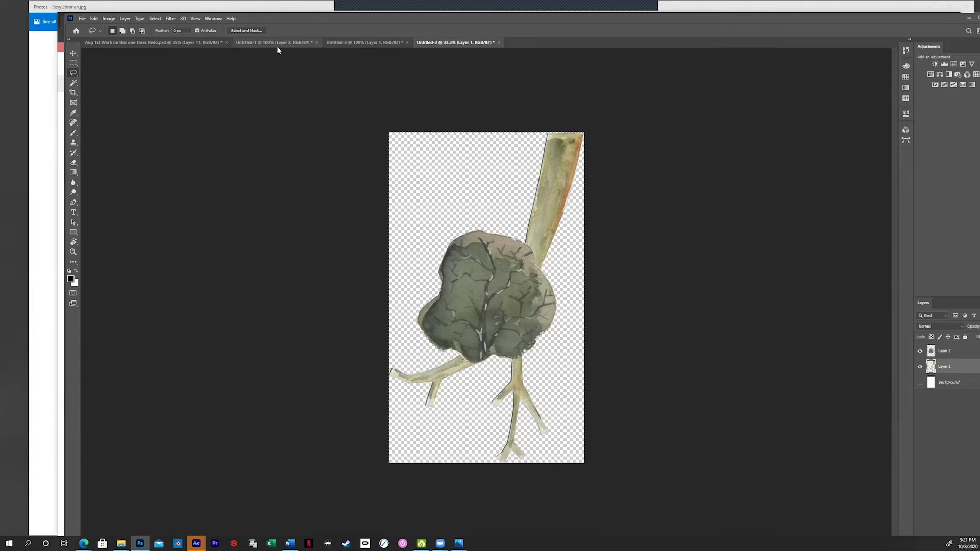
left_click(274, 42)
key("ctrl+v")
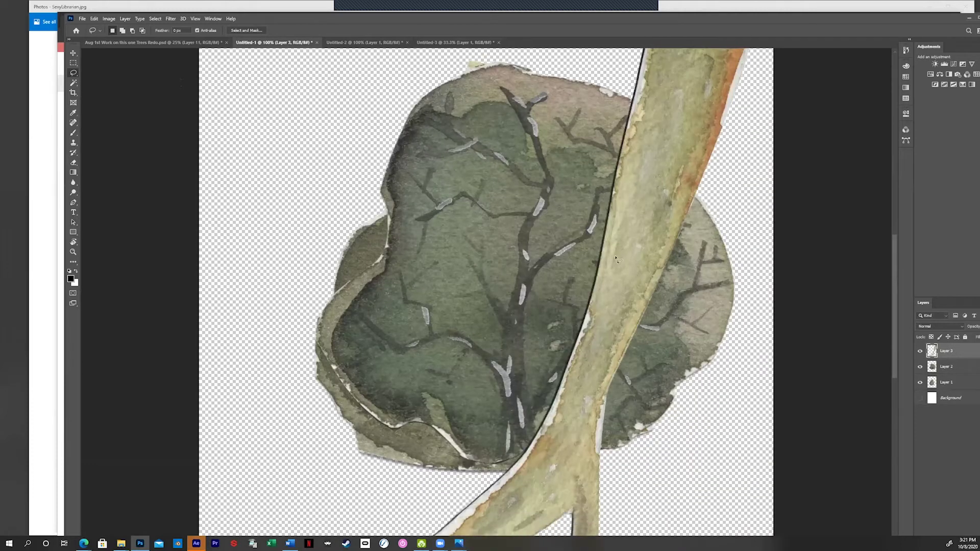
Scale down the pasted trunk with Free Transform and place it over the trees, fully inside the canvas
scroll(600, 259, "down", 3, "alt")
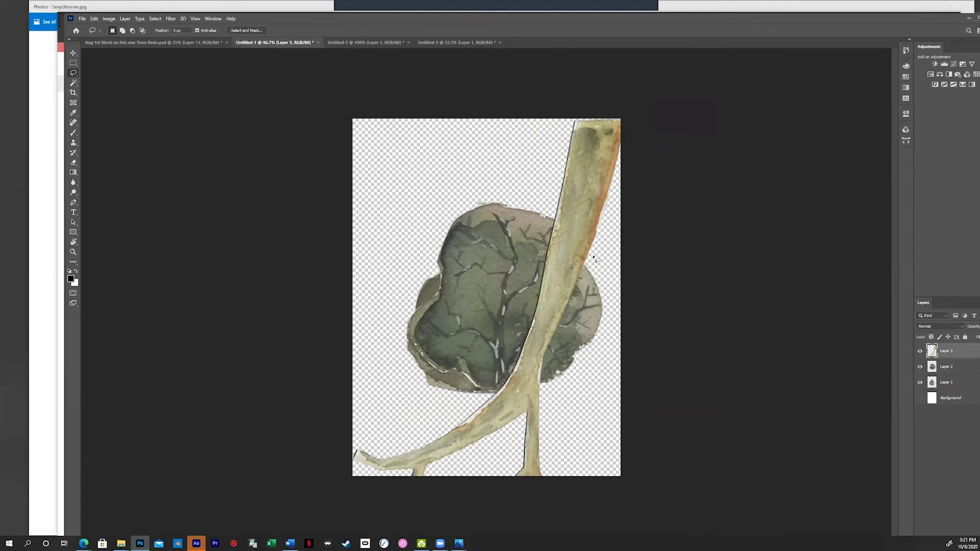
key("ctrl+t")
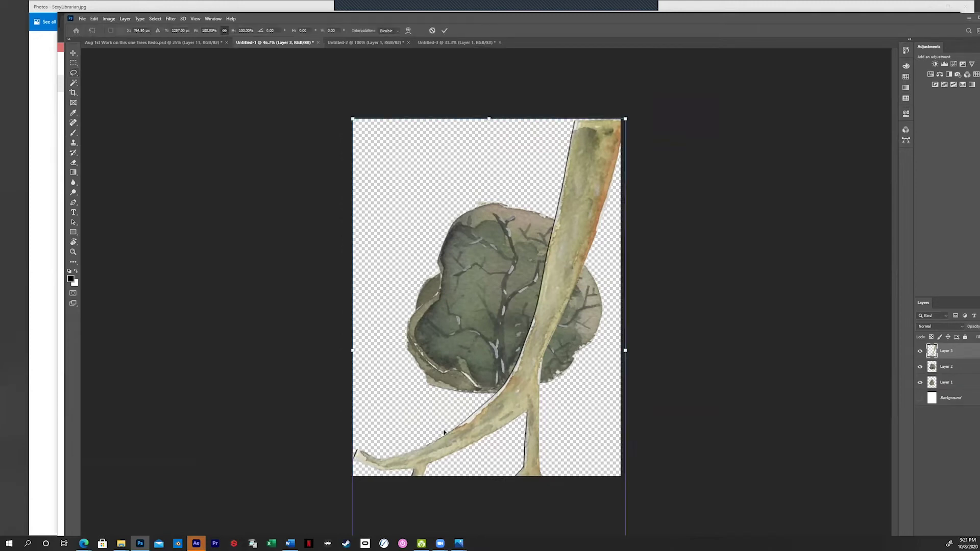
left_click_drag(352, 119, 499, 352)
left_click_drag(544, 457, 552, 333)
left_click_drag(482, 244, 375, 154)
key("Return")
key("l")
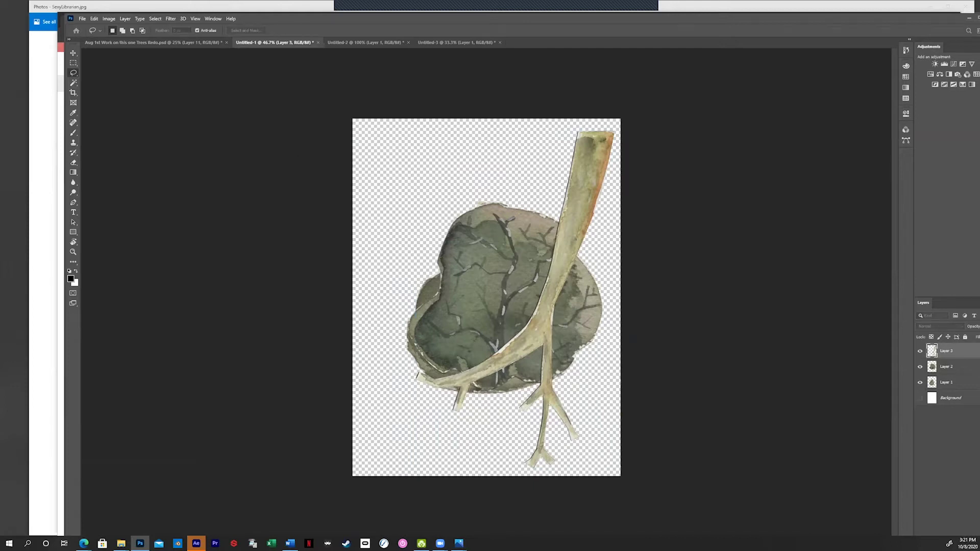
Save the layered document on the computer as Tewst.psd in the AR Workshop folder
key("ctrl+s")
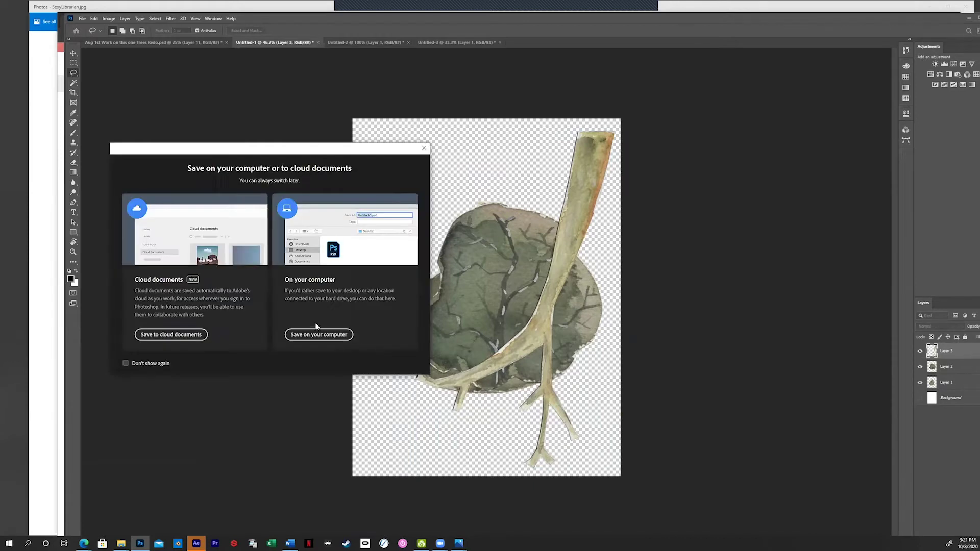
left_click(319, 334)
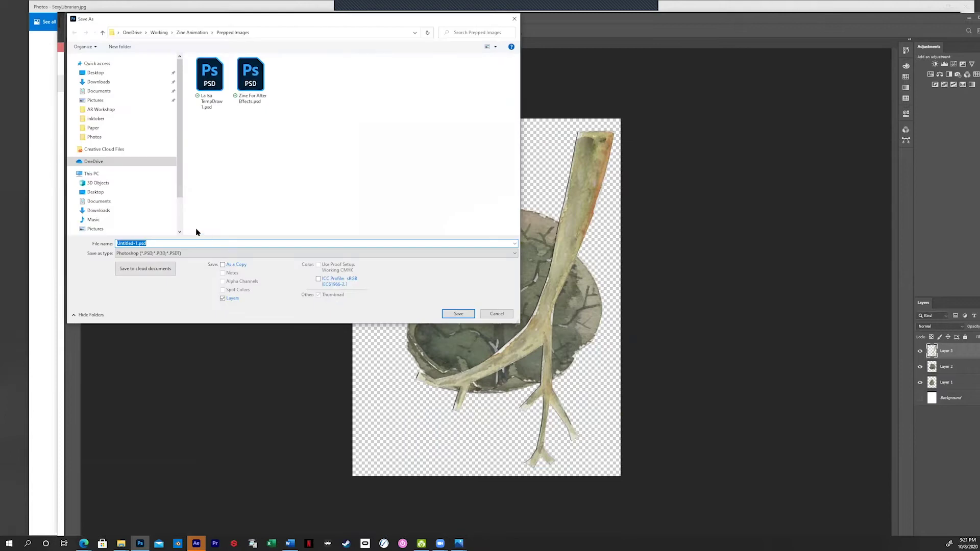
left_click(158, 33)
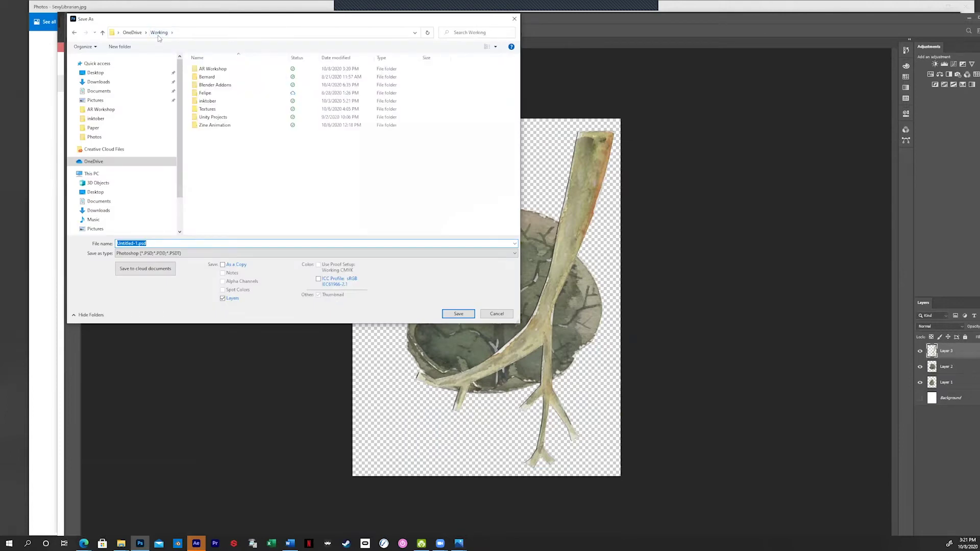
double_click(209, 69)
mouse_move(117, 243)
left_mouse_down()
mouse_move(146, 244)
mouse_move(132, 244)
left_mouse_up()
type("Tewst")
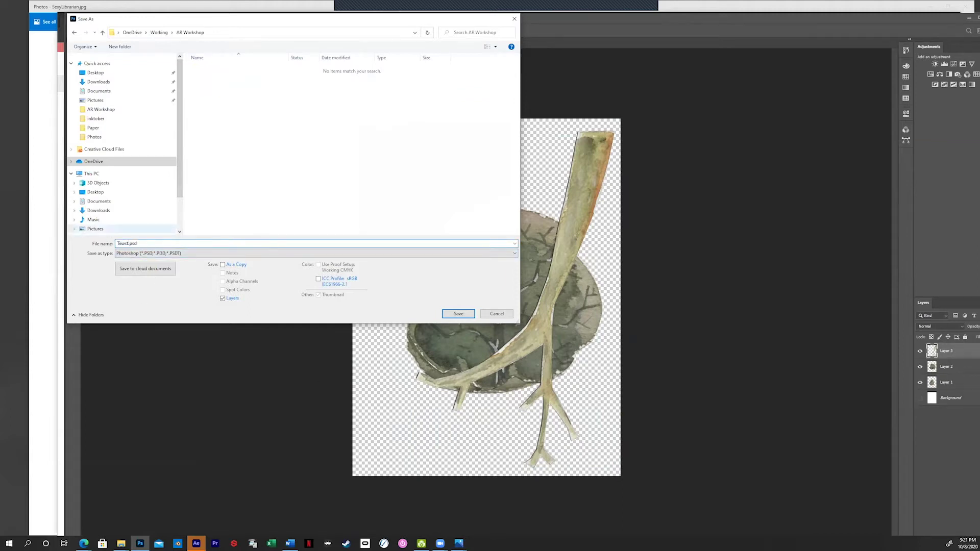
key("Return")
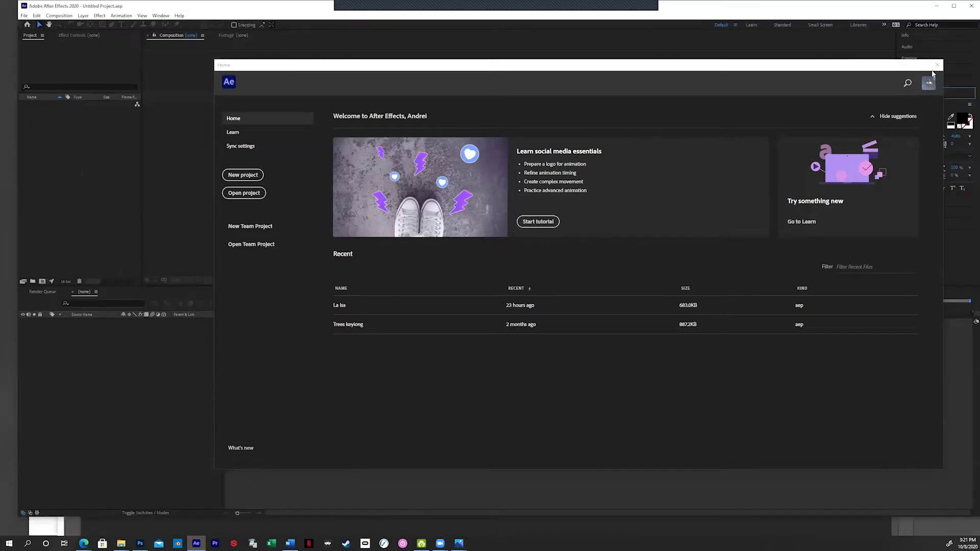
Switch to After Effects, dismiss the Home window and import Tree 1.png, Tree-2.png and Trunk.png from the AR Workshop folder
left_click(937, 65)
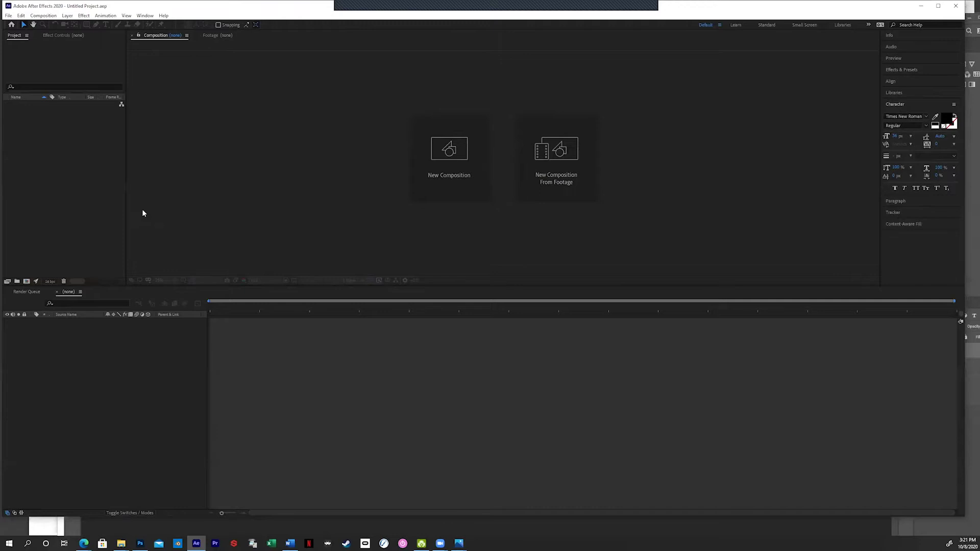
mouse_move(123, 543)
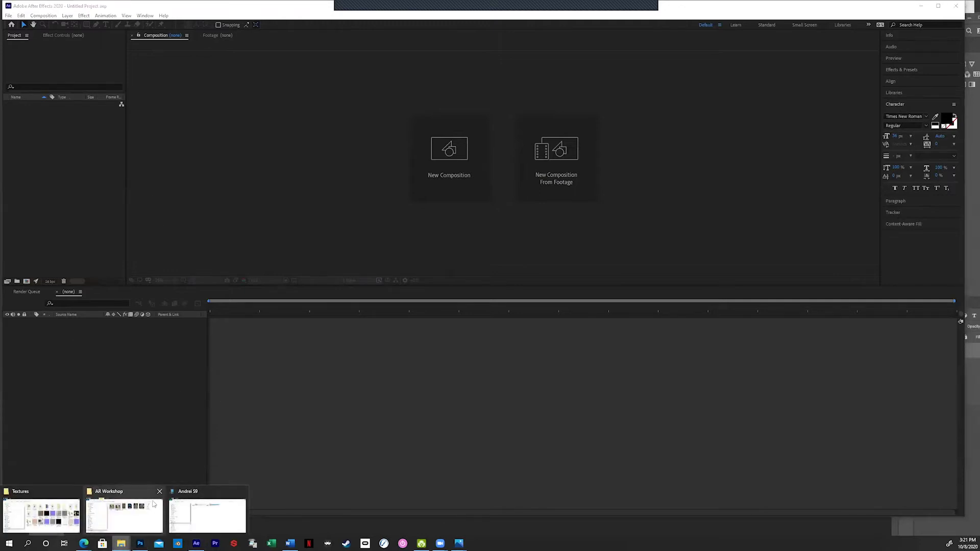
left_click(135, 513)
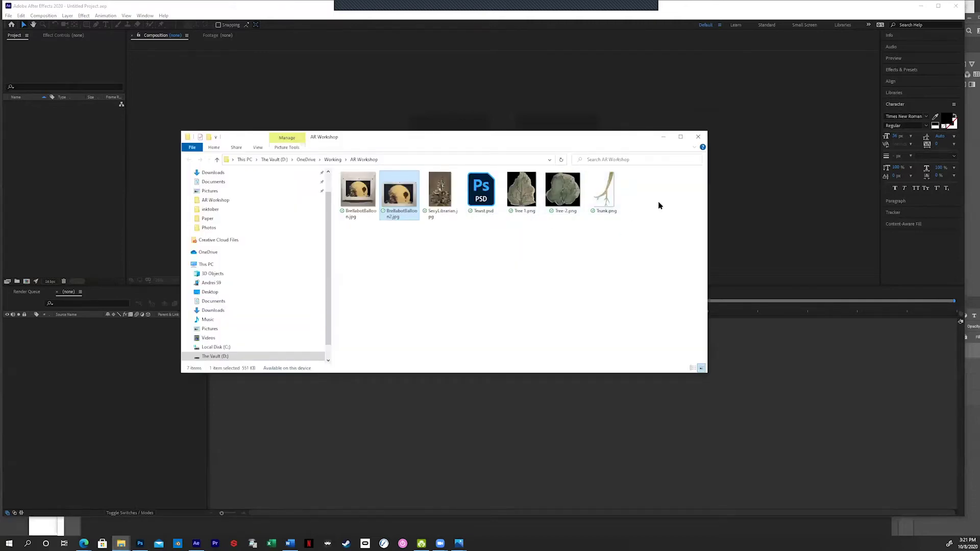
left_click_drag(655, 186, 75, 180)
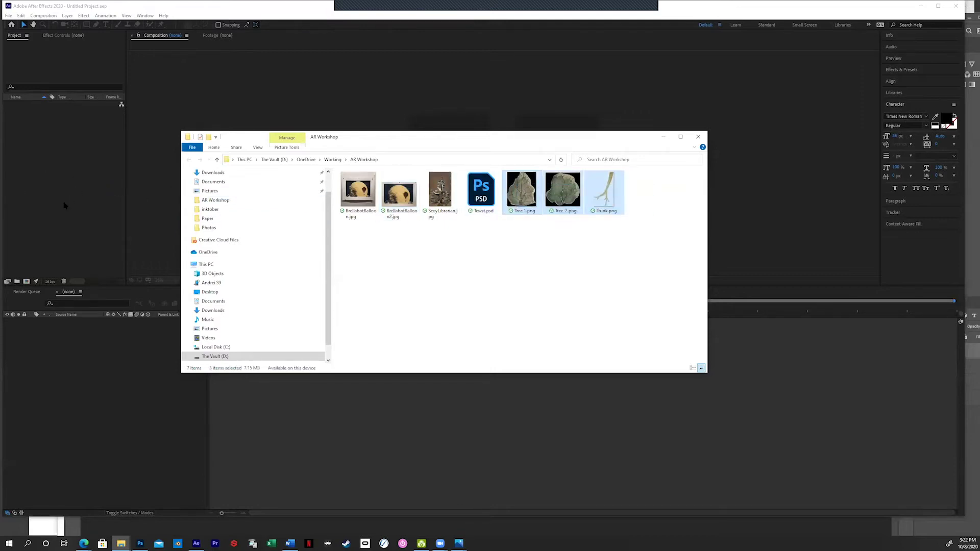
left_click(75, 208)
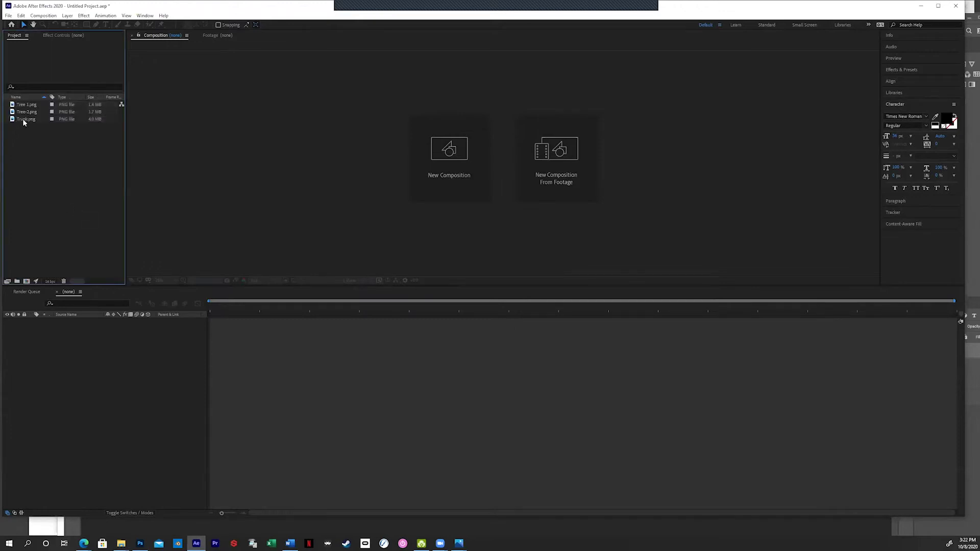
Create a 1920 x 1080 px composition at 30 frames per second named Test1
left_click(25, 281)
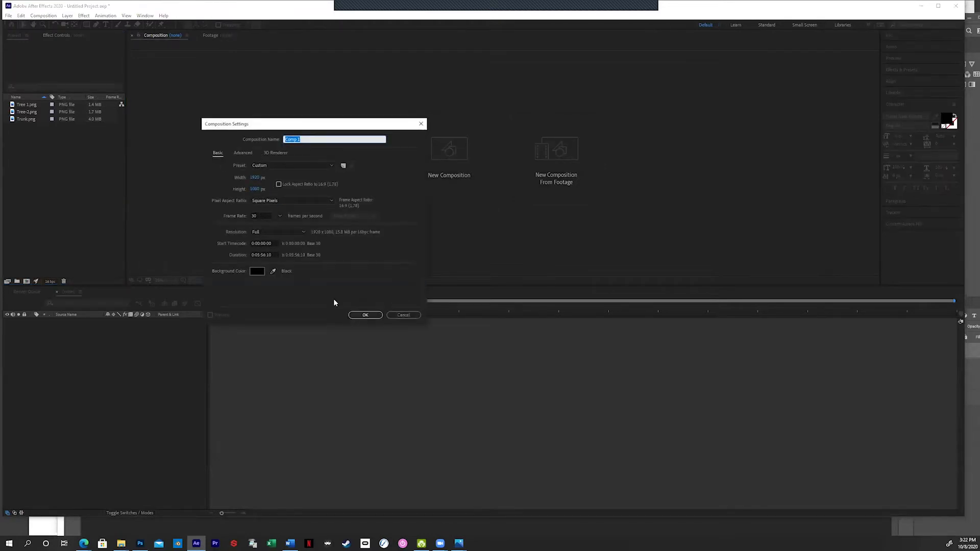
type("Test1")
left_click(364, 315)
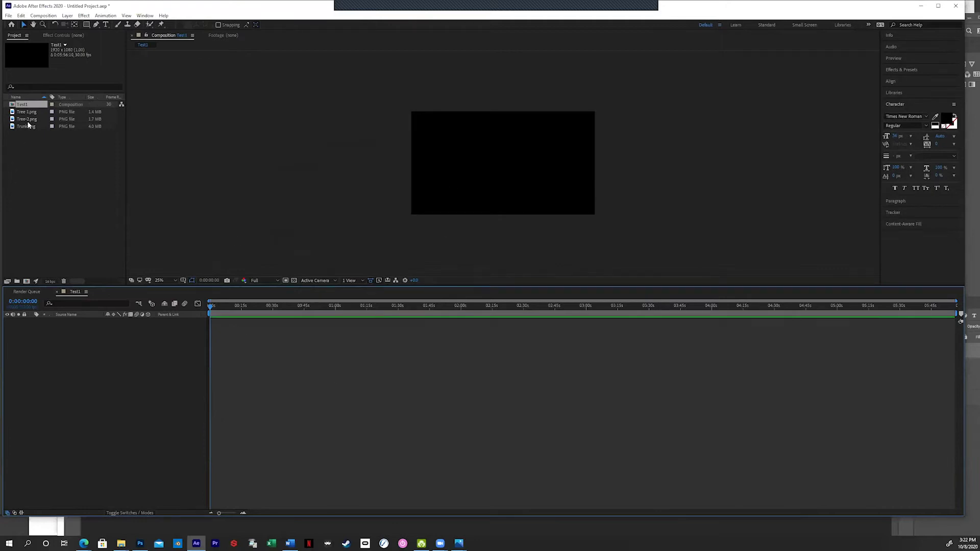
key("period")
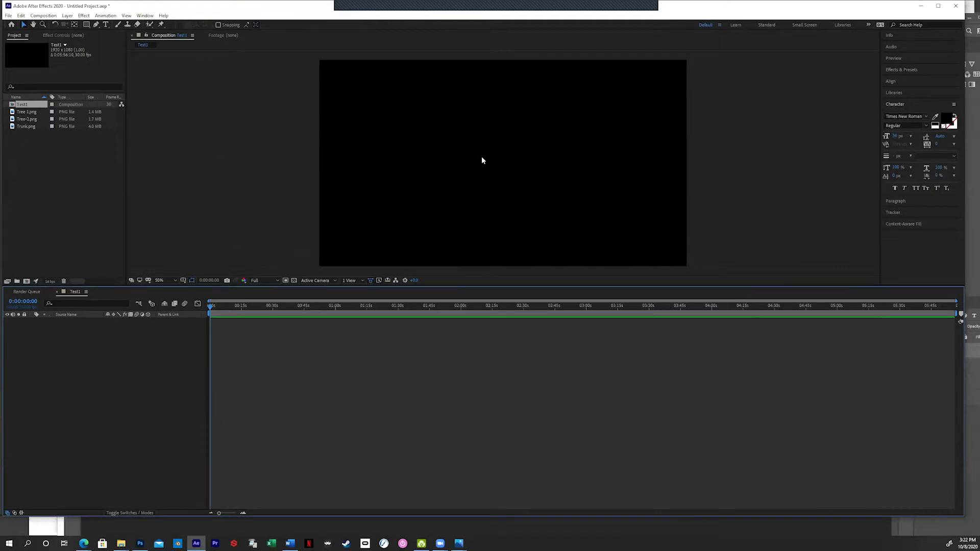
Add Tree 1.png and Tree-2.png to the Test1 composition, with Tree-2 on the lower layer and shifted left of Tree 1
left_click_drag(27, 115, 99, 333)
left_click_drag(571, 183, 634, 189)
left_click_drag(27, 119, 59, 351)
left_click_drag(441, 157, 398, 161)
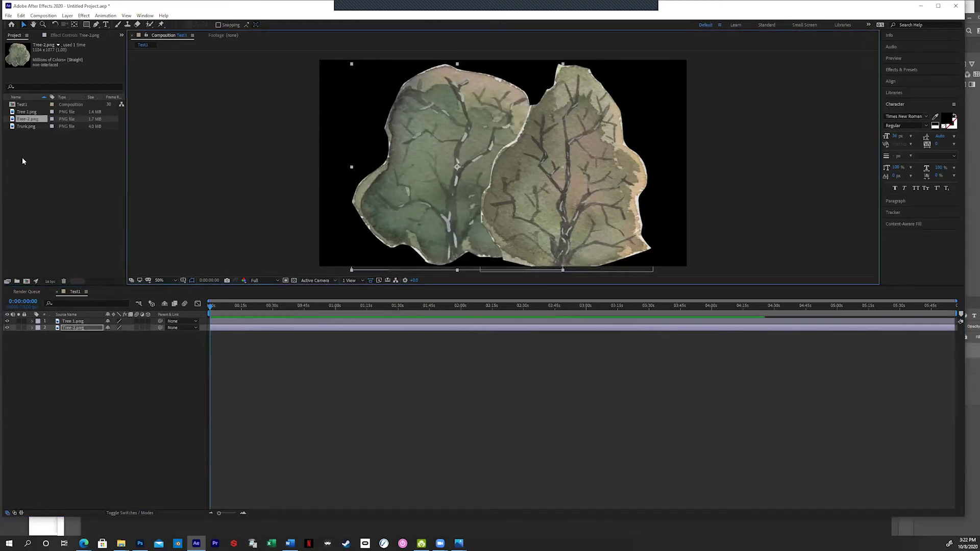
Add Trunk.png as the lowest layer of the composition and shift it down and to the right behind the trees
left_click(27, 127)
left_click_drag(27, 129, 57, 350)
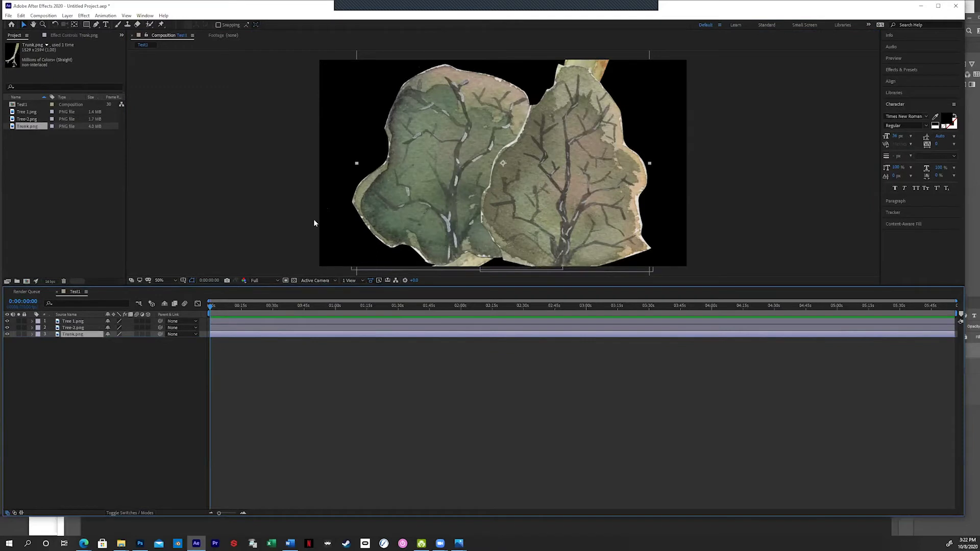
left_click_drag(604, 69, 644, 109)
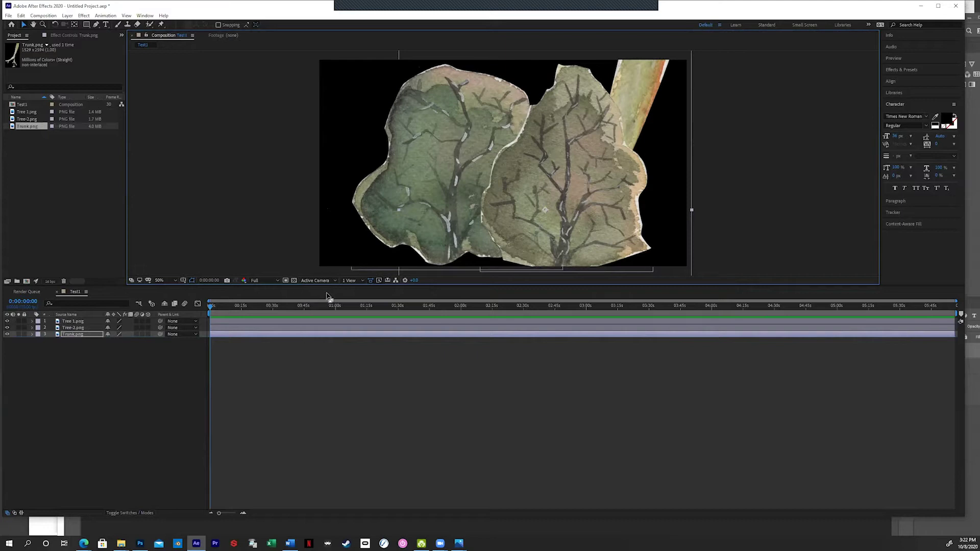
Import the layered tree PSD from the AR Workshop folder as Composition - Retain Layer Sizes with editable layer styles
right_click(49, 176)
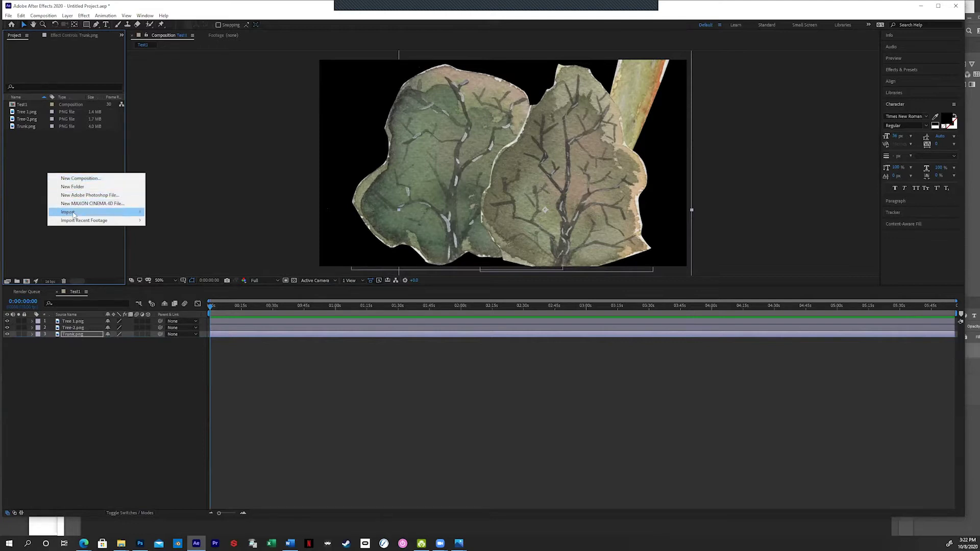
mouse_move(74, 215)
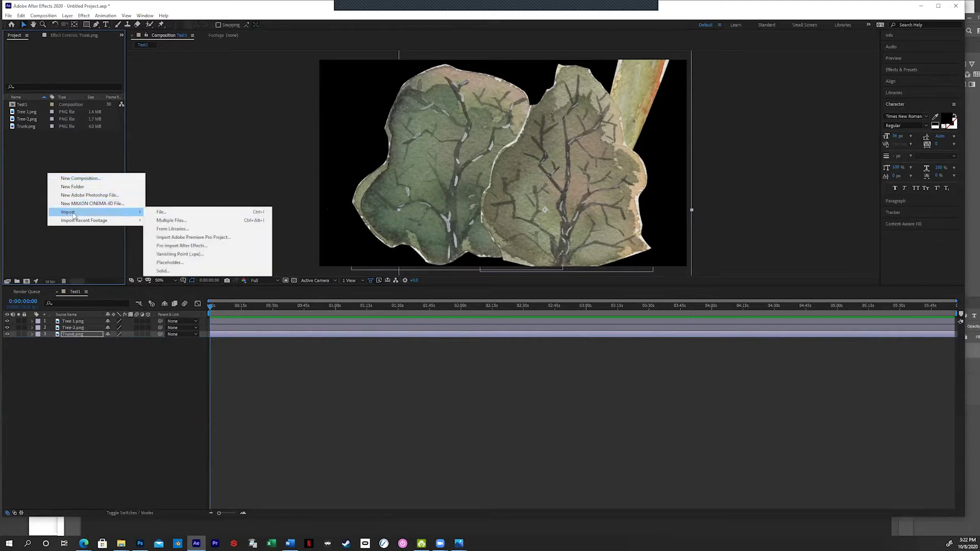
left_click(159, 212)
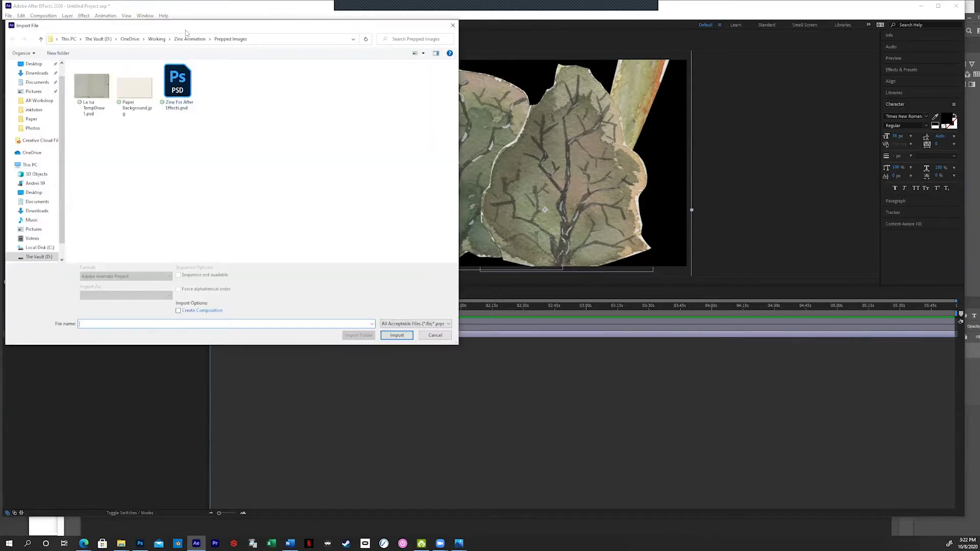
left_click(156, 39)
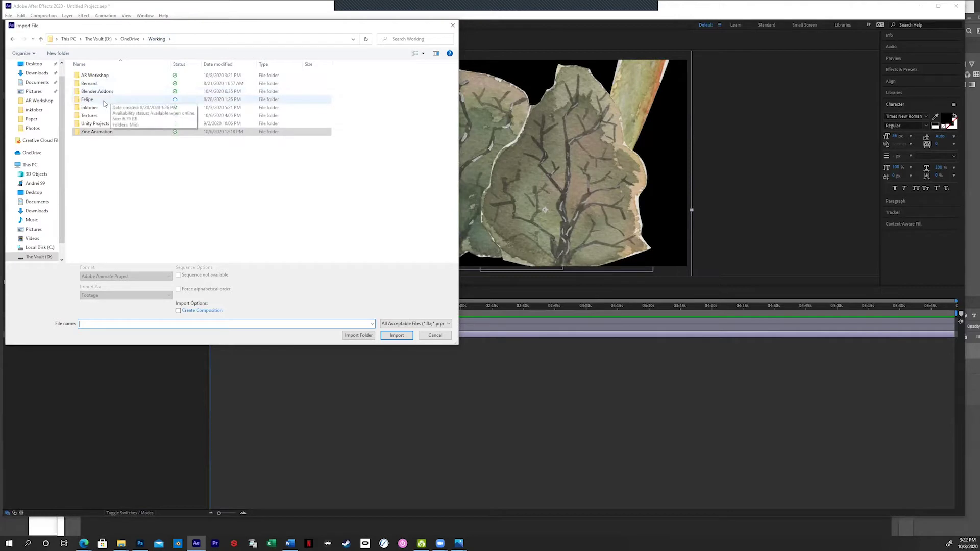
double_click(104, 77)
left_click(222, 84)
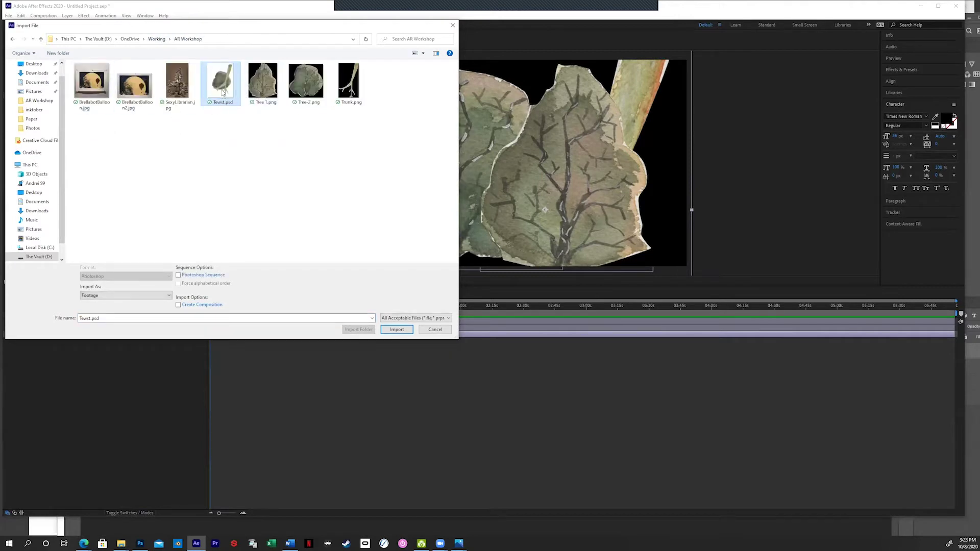
left_click(122, 296)
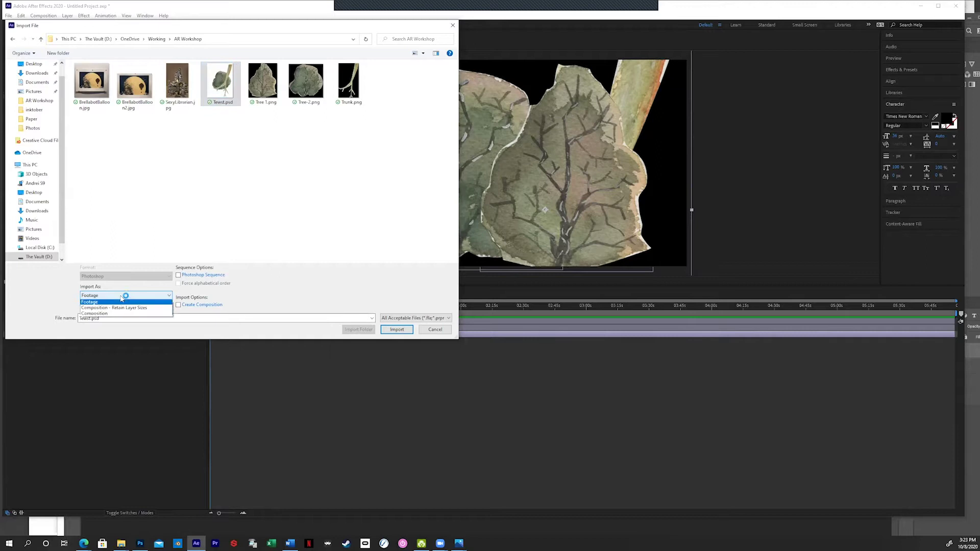
left_click(125, 314)
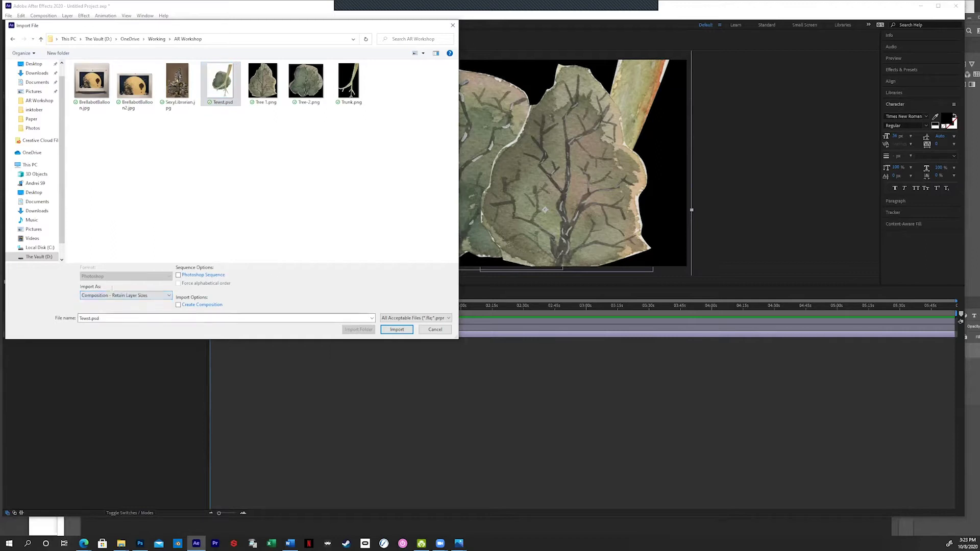
left_click(397, 330)
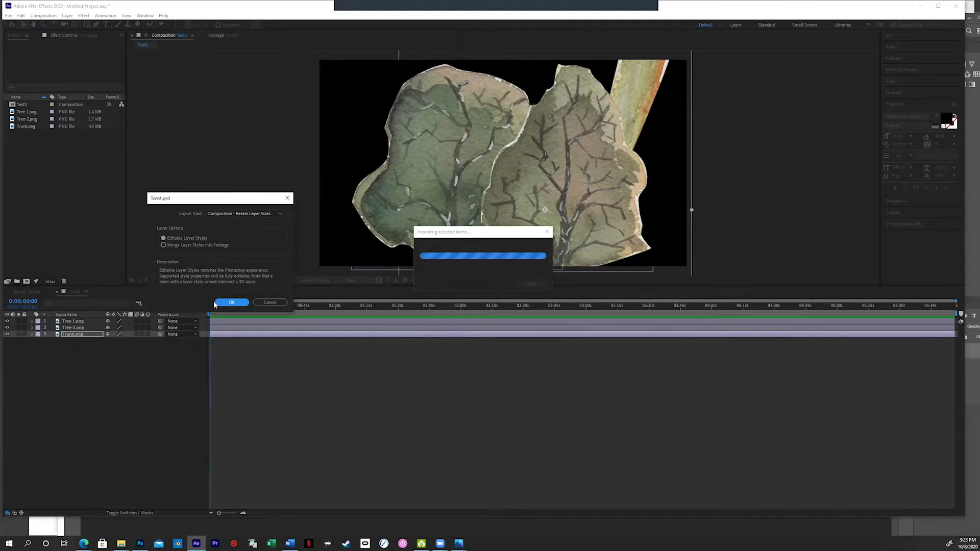
left_click(230, 303)
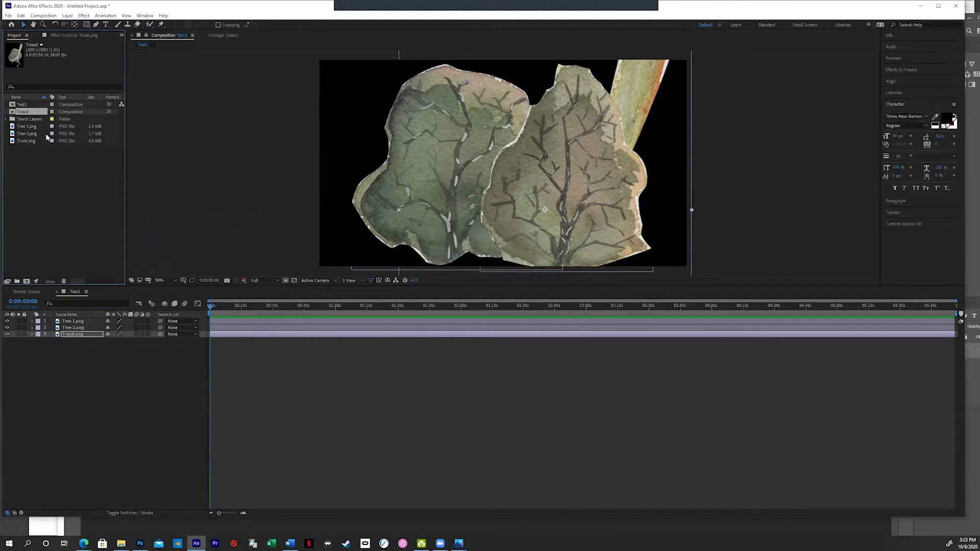
Open the composition made from the PSD and separate its layers, moving the trunk right and the green tree left
double_click(12, 112)
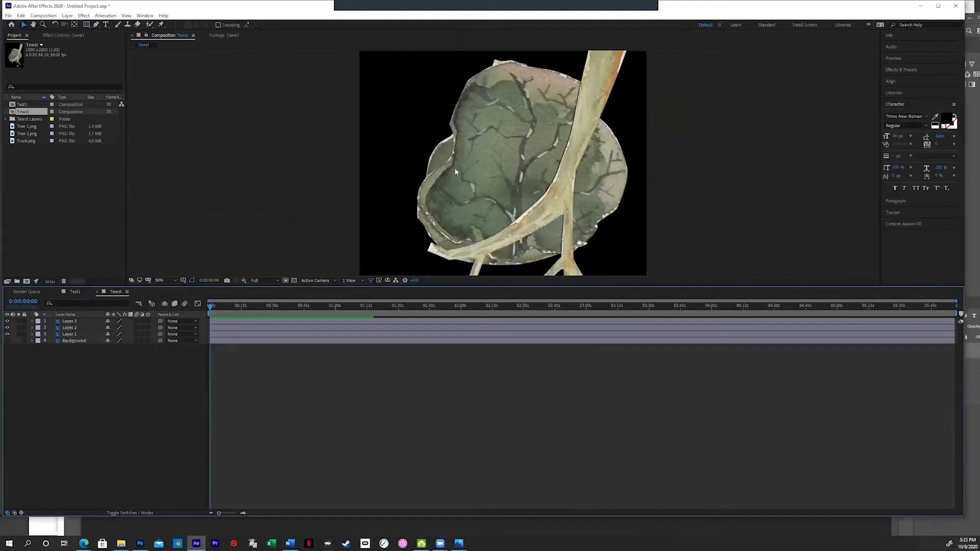
left_click_drag(493, 137, 568, 146)
left_click_drag(481, 147, 388, 153)
left_click(531, 132)
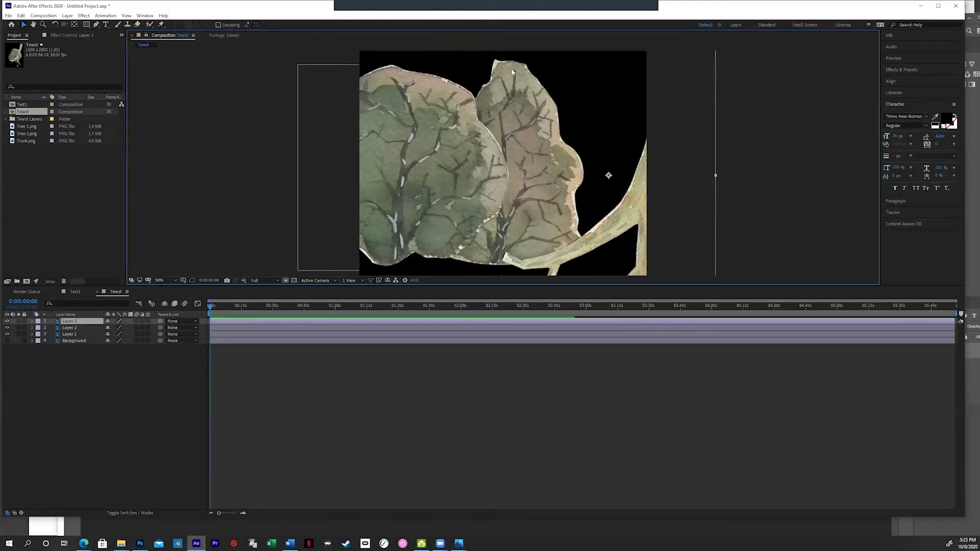
key("comma")
key("comma")
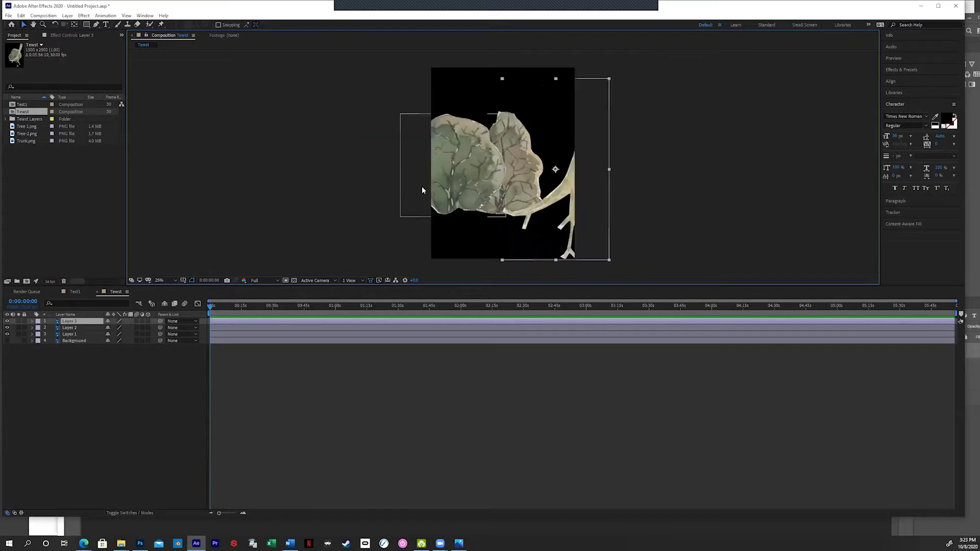
In the Test1 composition, rotate the Trunk.png layer roughly upside down and scale it down to about the frame's height
left_click(75, 292)
scroll(524, 182, "down", 2)
key("period")
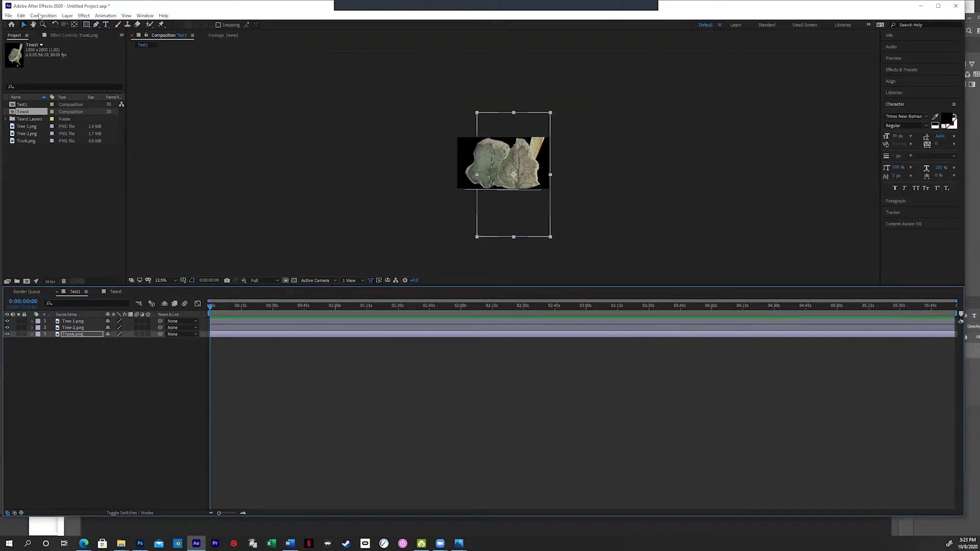
key("w")
left_click_drag(559, 136, 472, 253)
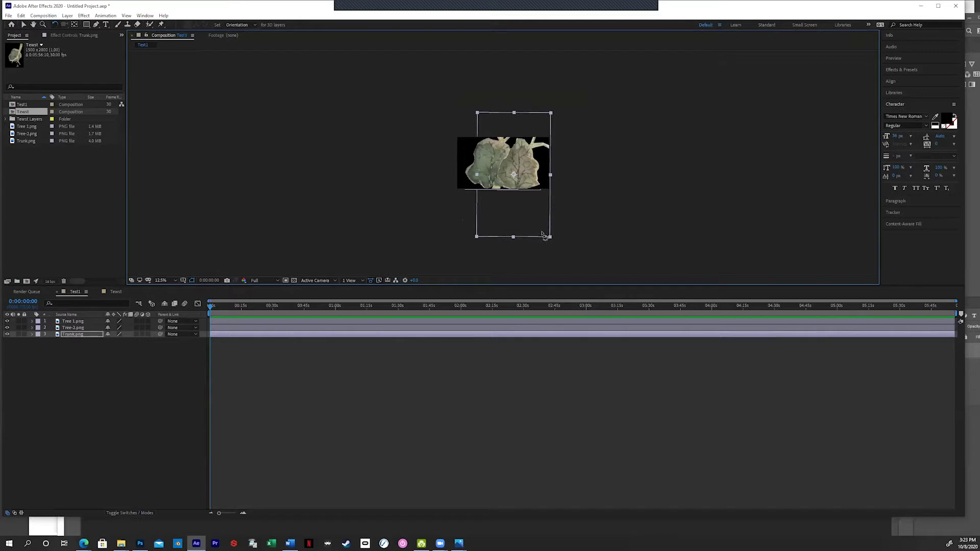
left_click(469, 239)
left_click(478, 229)
left_click_drag(489, 235, 484, 230)
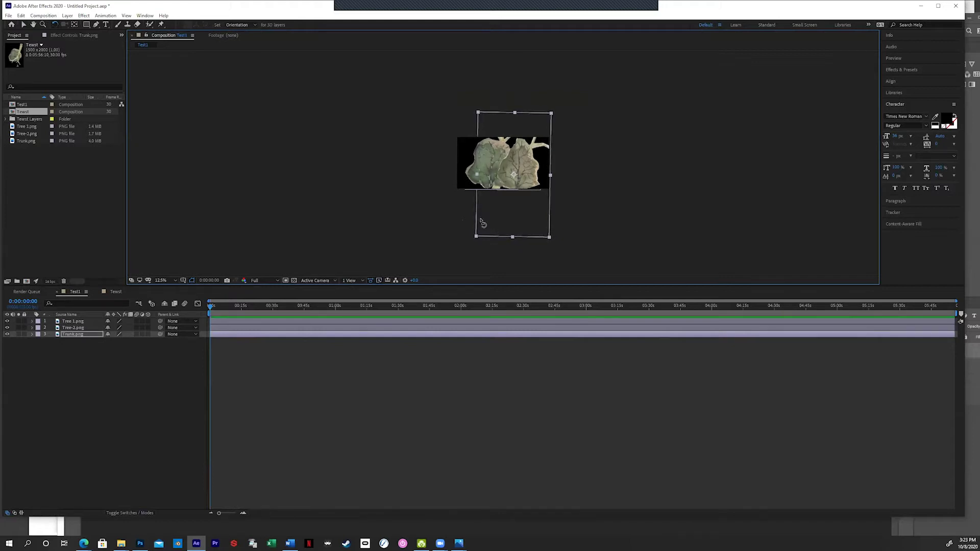
left_click_drag(514, 213, 516, 219)
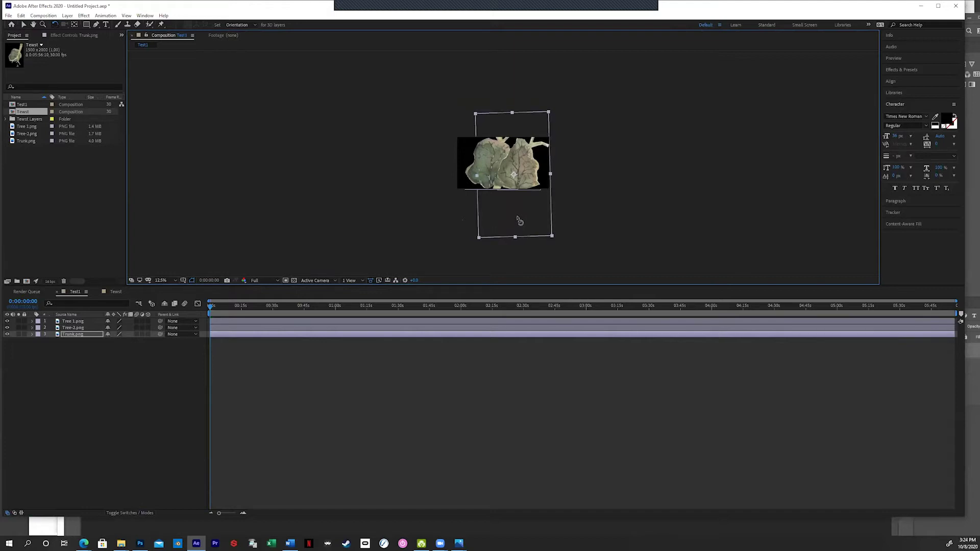
left_click(23, 24)
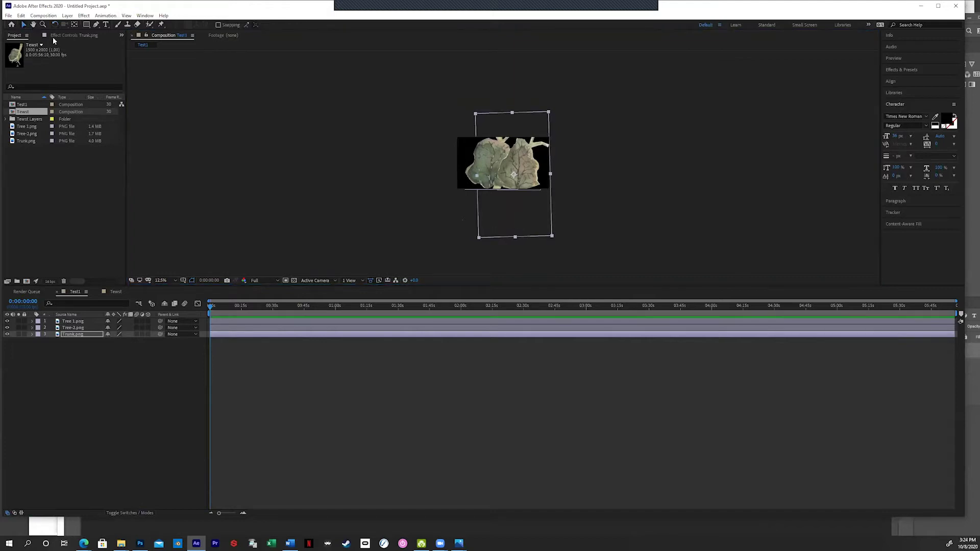
left_click_drag(549, 112, 516, 136)
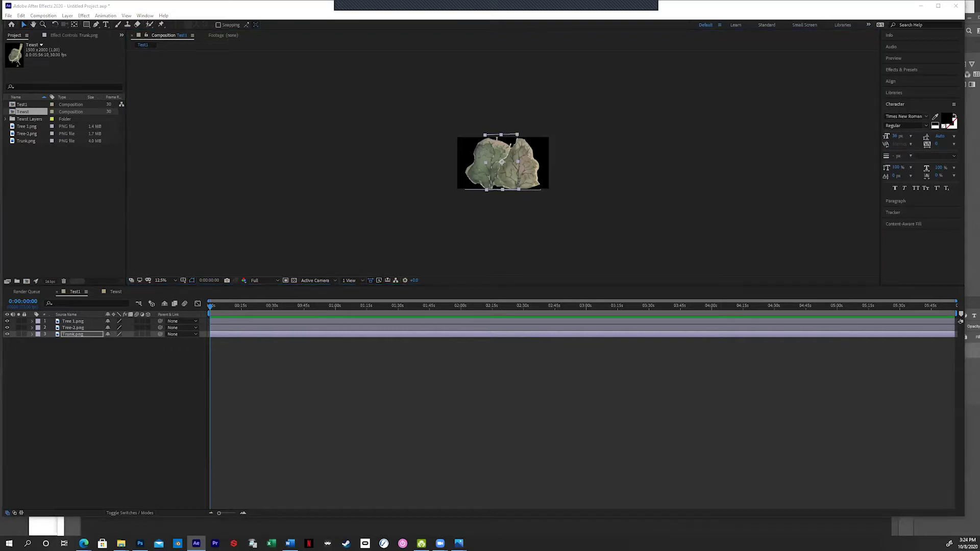
Switch to the AR Workshop folder in File Explorer and open BrellabotBalloon2.jpg in Adobe Photoshop 2020
key("alt+Tab")
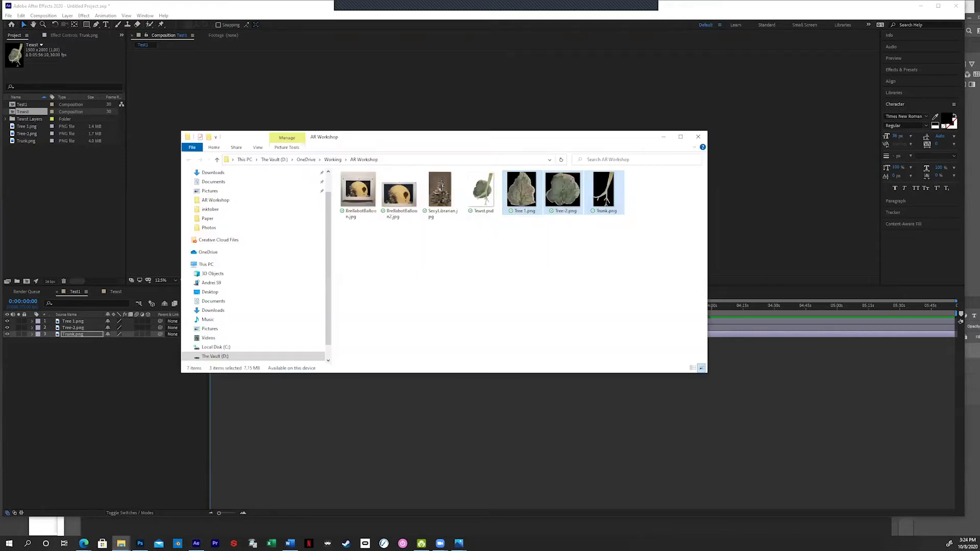
left_click(502, 220)
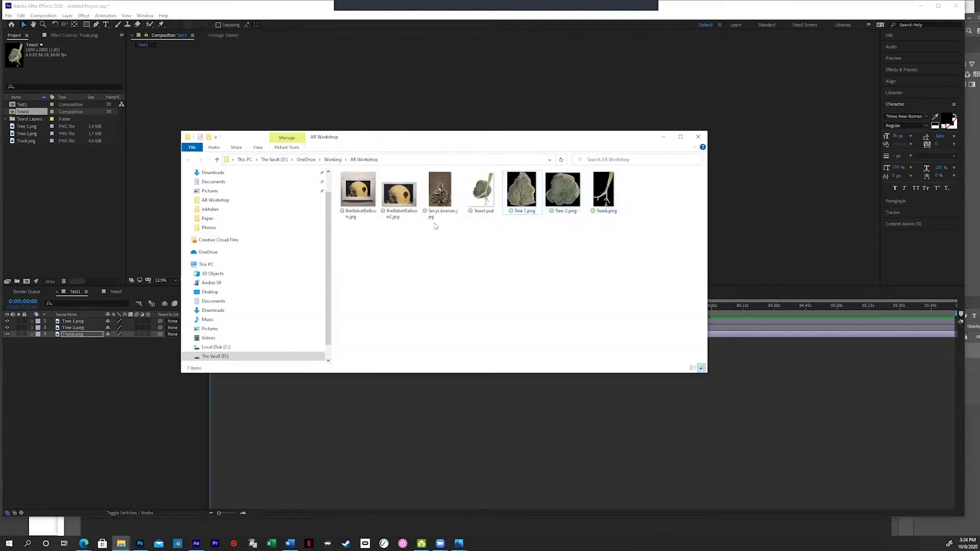
right_click(402, 201)
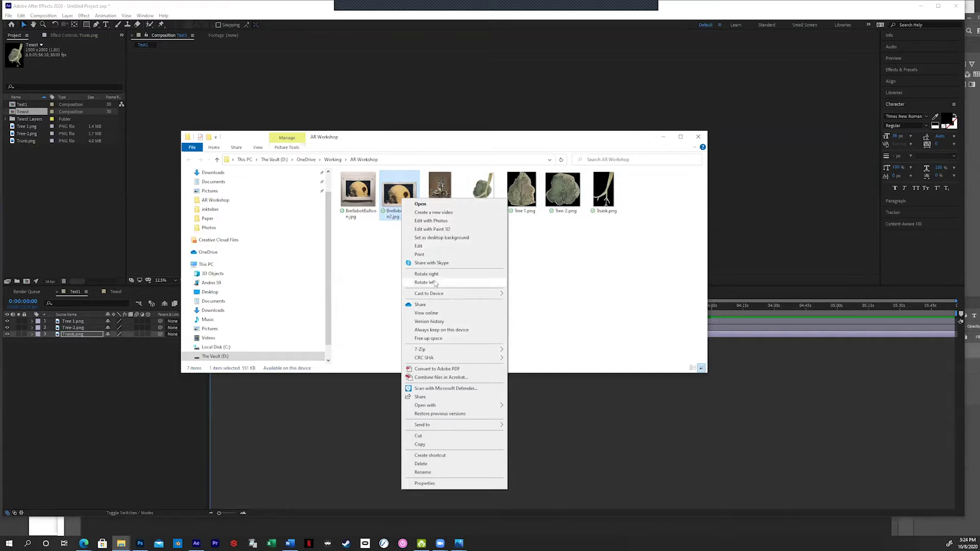
mouse_move(443, 406)
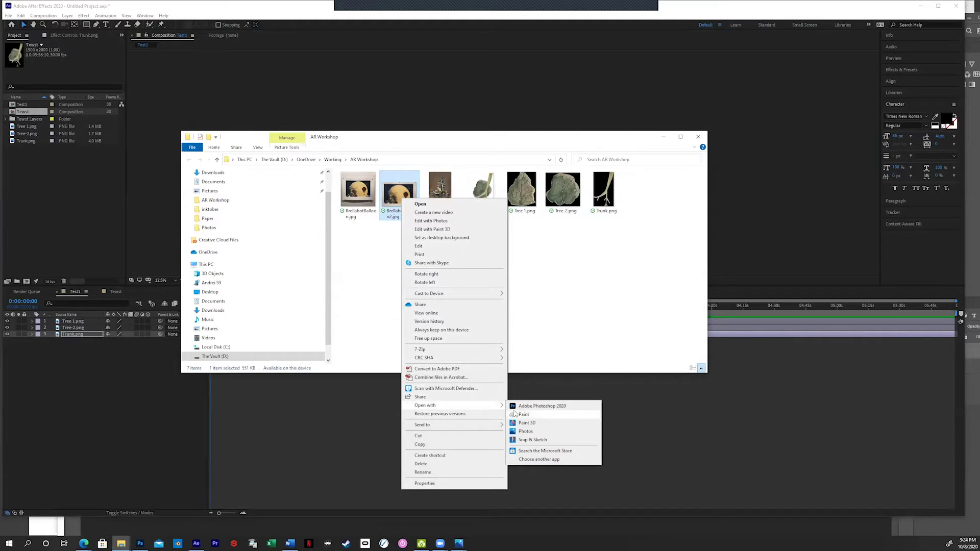
left_click(525, 406)
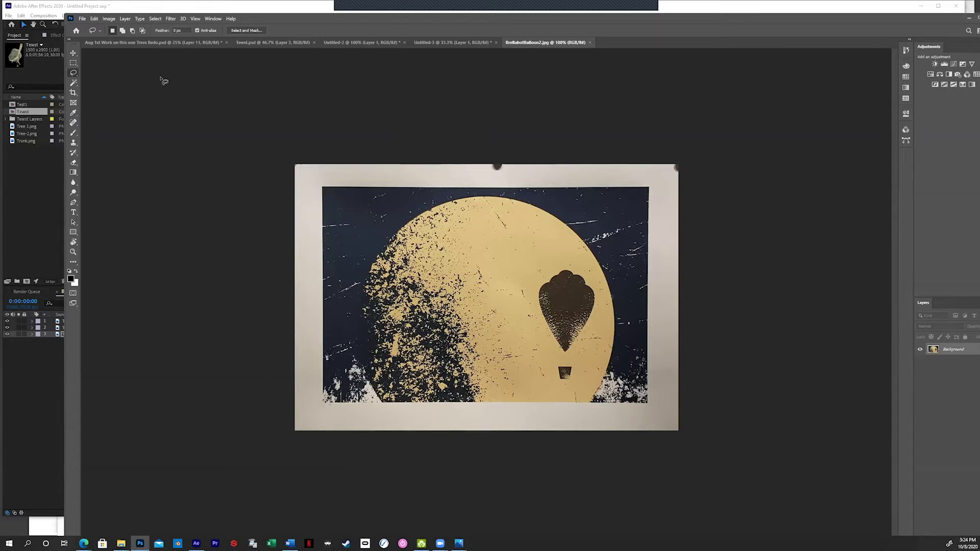
Crop the balloon image to a rectangular selection around the printed artwork, cutting off the paper border, and clear the selection
left_click(73, 62)
left_click_drag(321, 187, 649, 402)
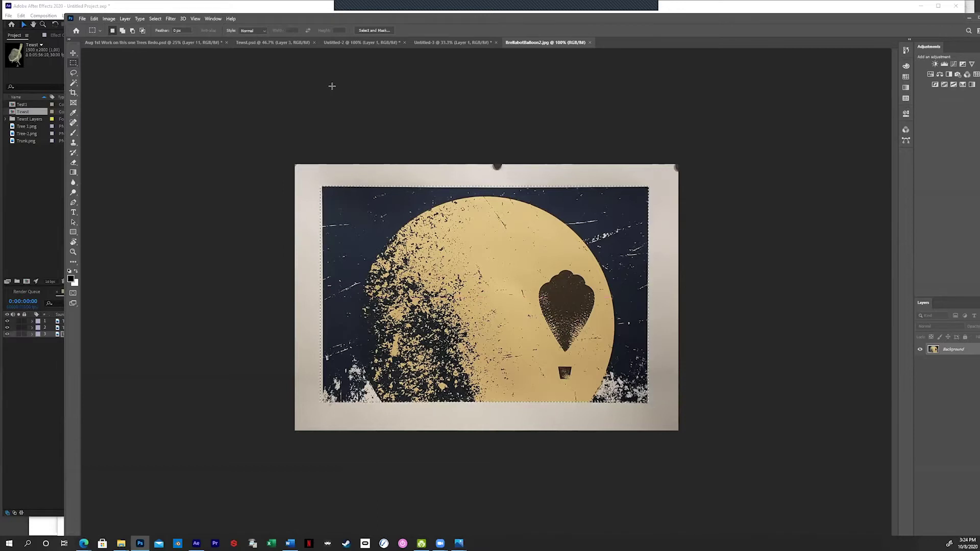
left_click(111, 19)
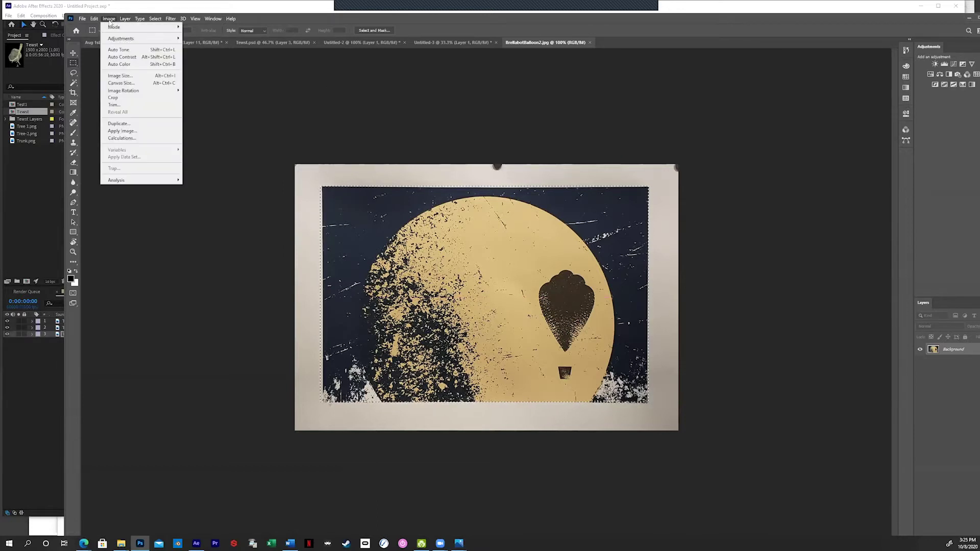
left_click(117, 97)
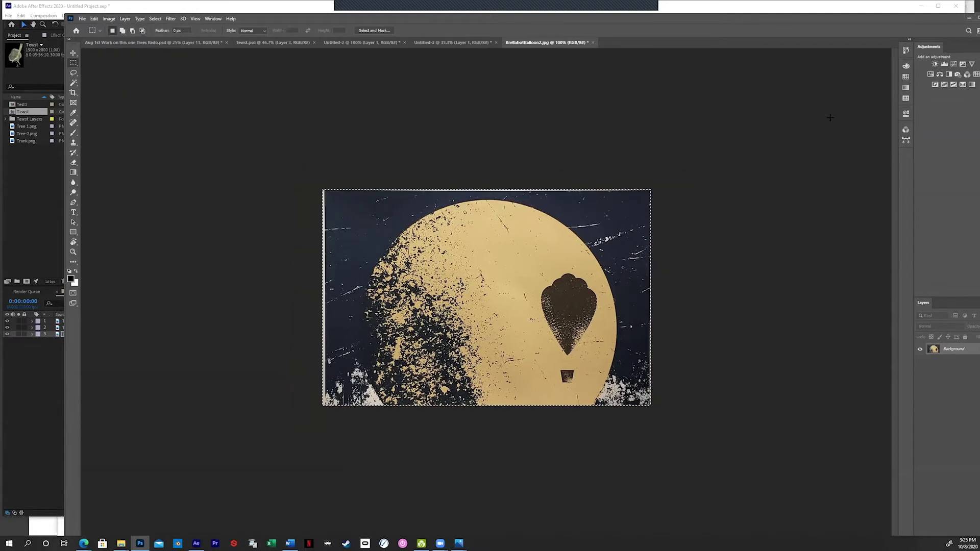
key("ctrl+d")
Examine the cropped balloon image's pixel dimensions and resolution in the Image Size settings
left_click(108, 18)
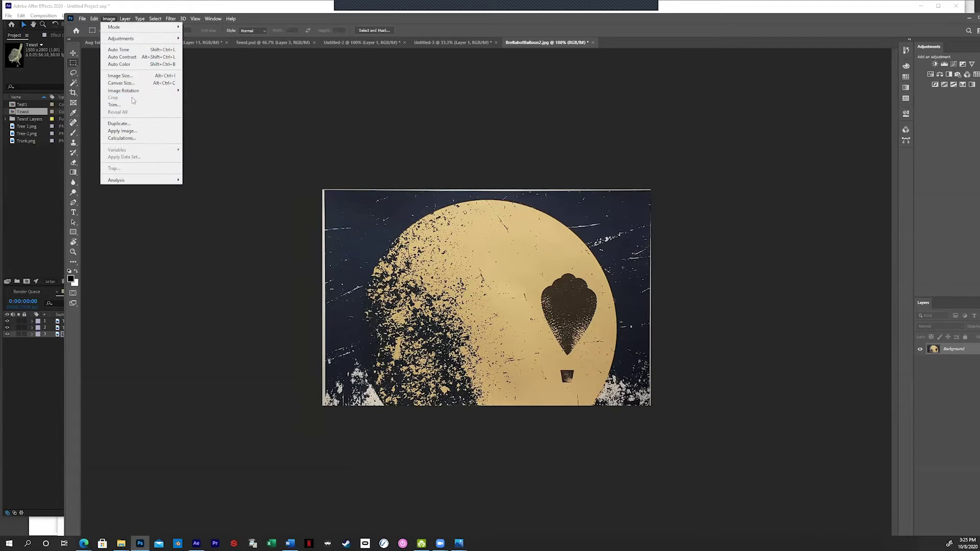
key("Escape")
key("h")
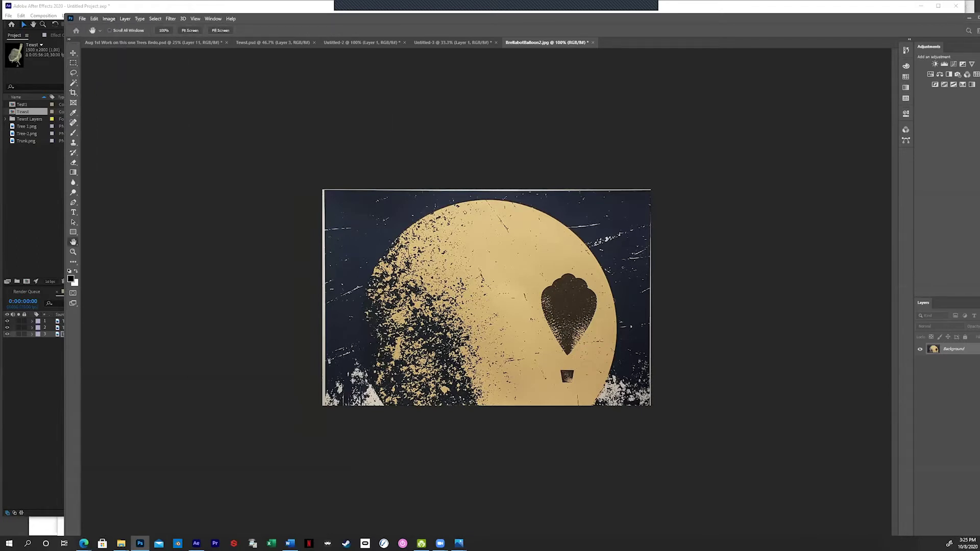
key("ctrl+alt+i")
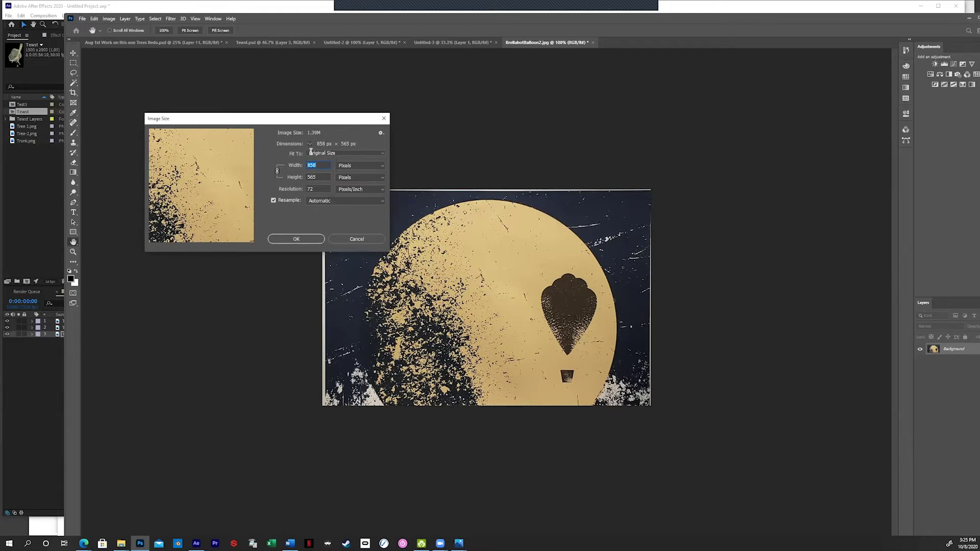
left_click(35, 216)
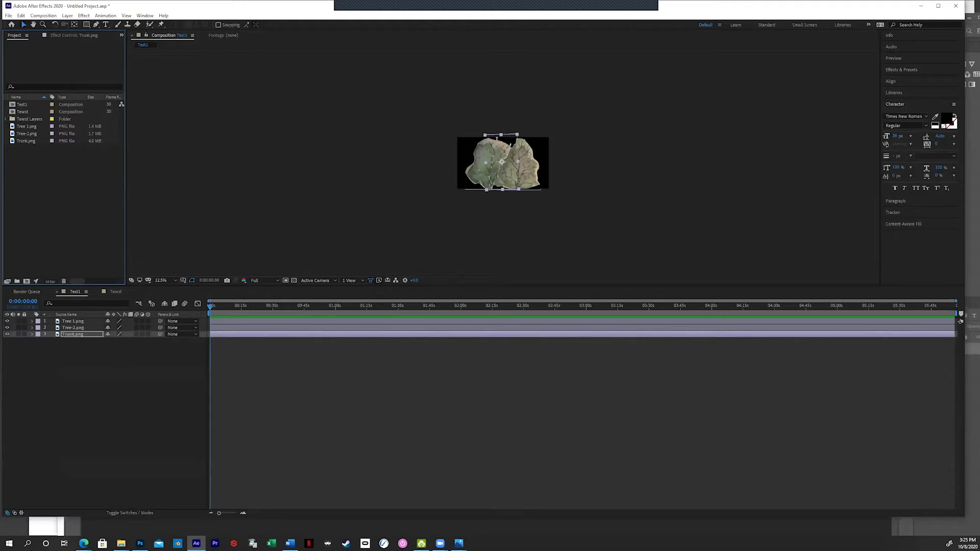
key("alt+Tab")
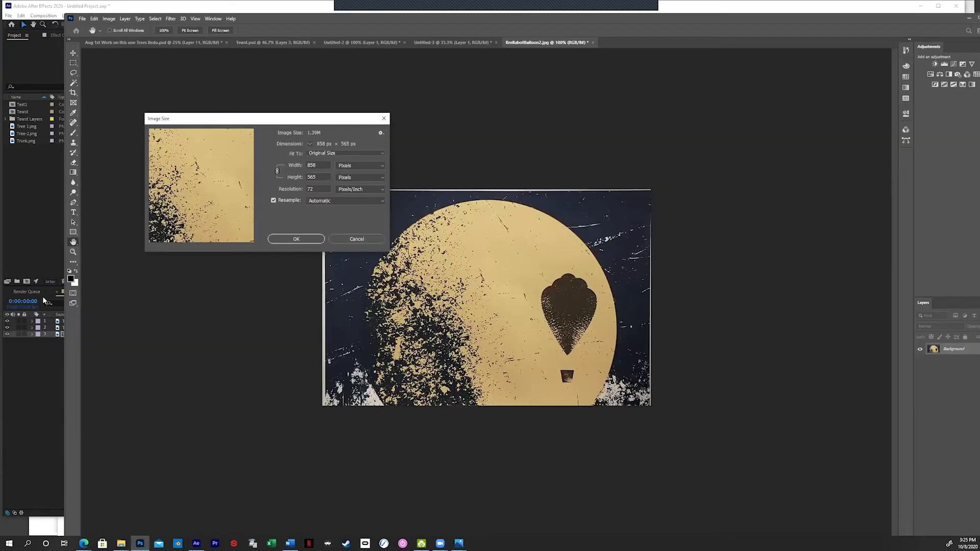
left_click(357, 239)
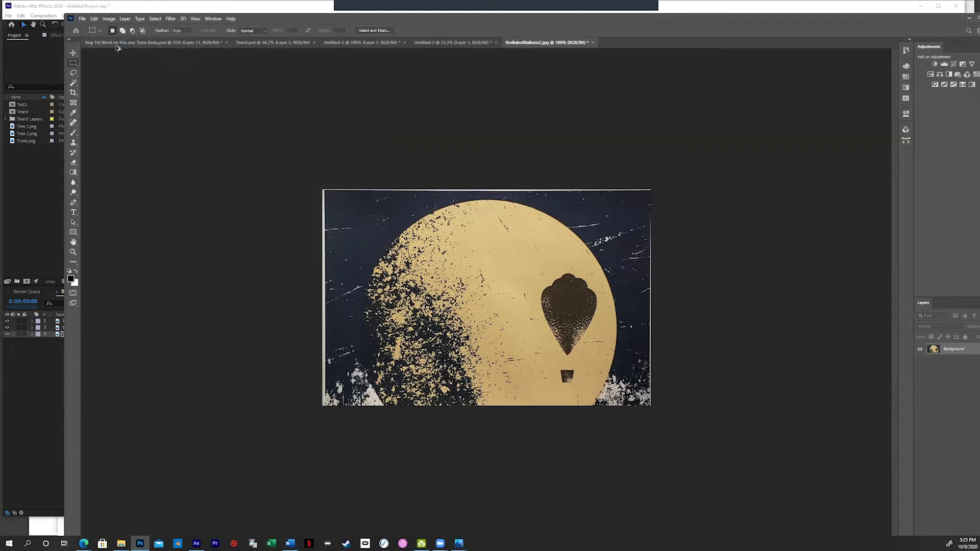
Export the cropped balloon image as a 100% quality JPG named BrellabotBalloon3.jpg in the AR Workshop folder
key("ctrl+alt+shift+w")
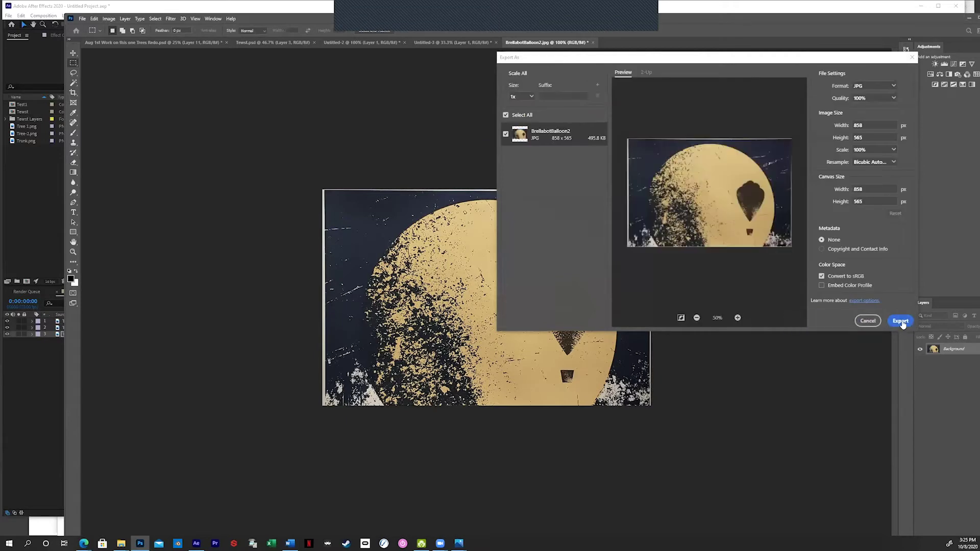
left_click(901, 321)
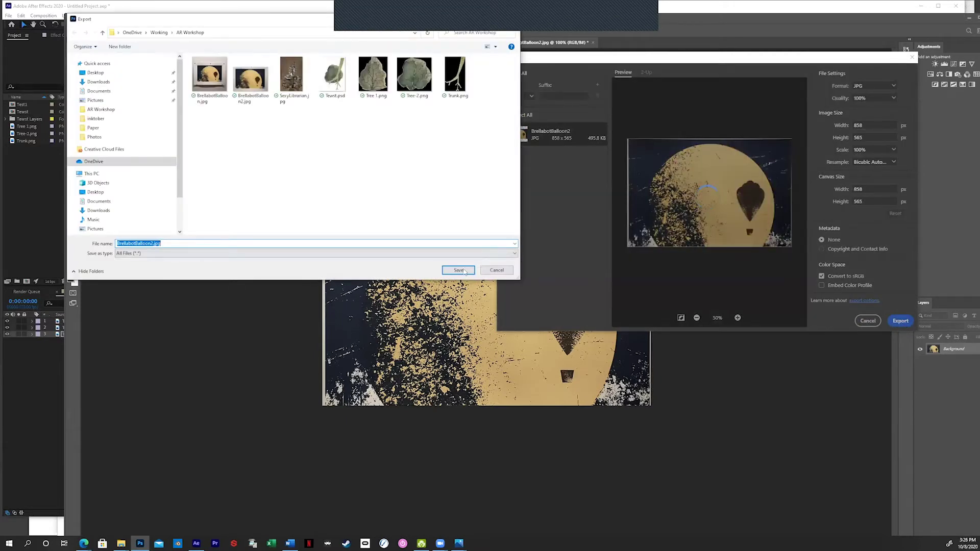
left_click(152, 244)
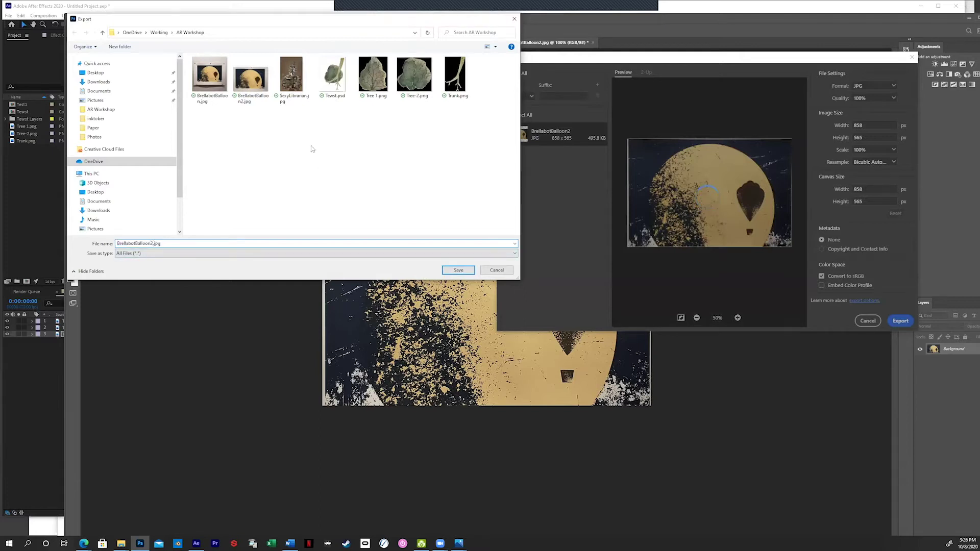
key("BackSpace")
type("3")
left_click(472, 274)
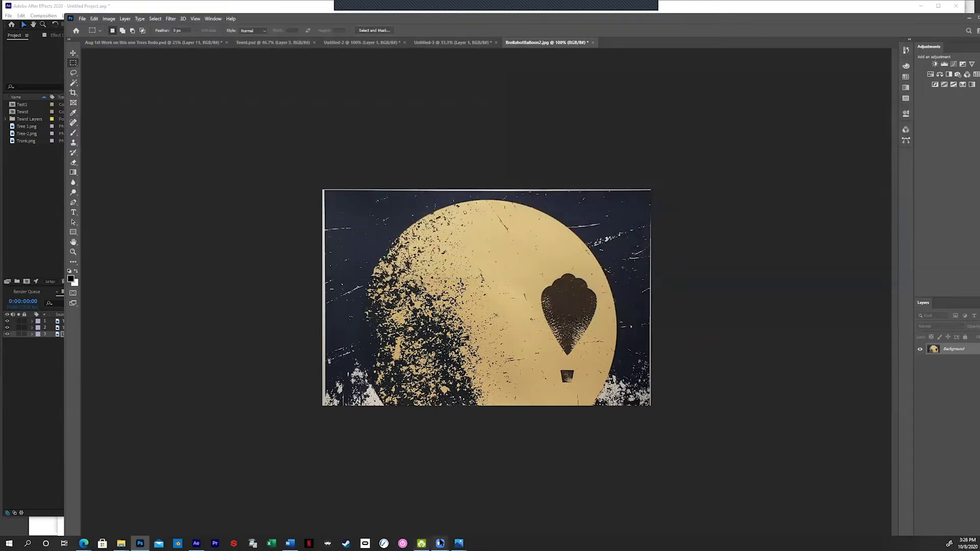
Switch to After Effects and import BrellabotBalloon3.jpg from the AR Workshop folder into the project
mouse_move(196, 544)
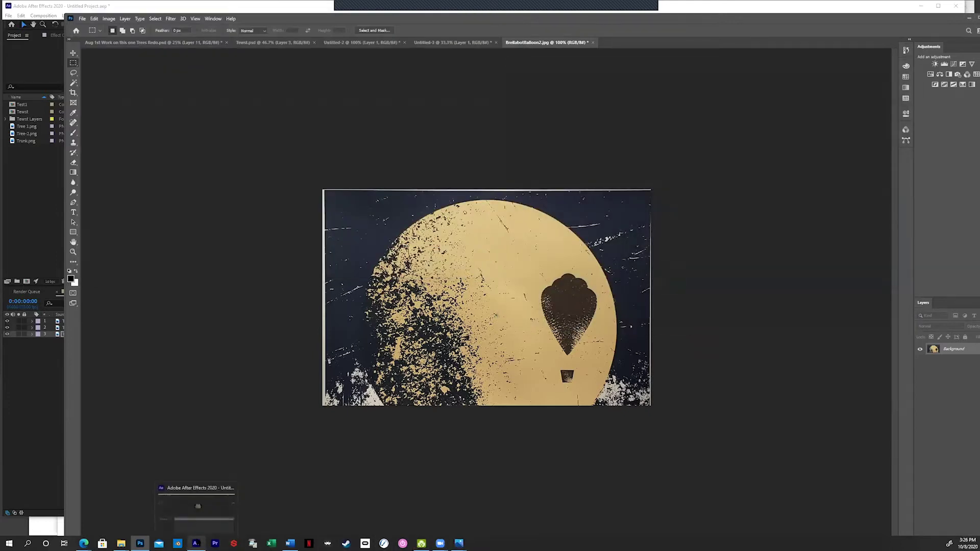
left_click(196, 505)
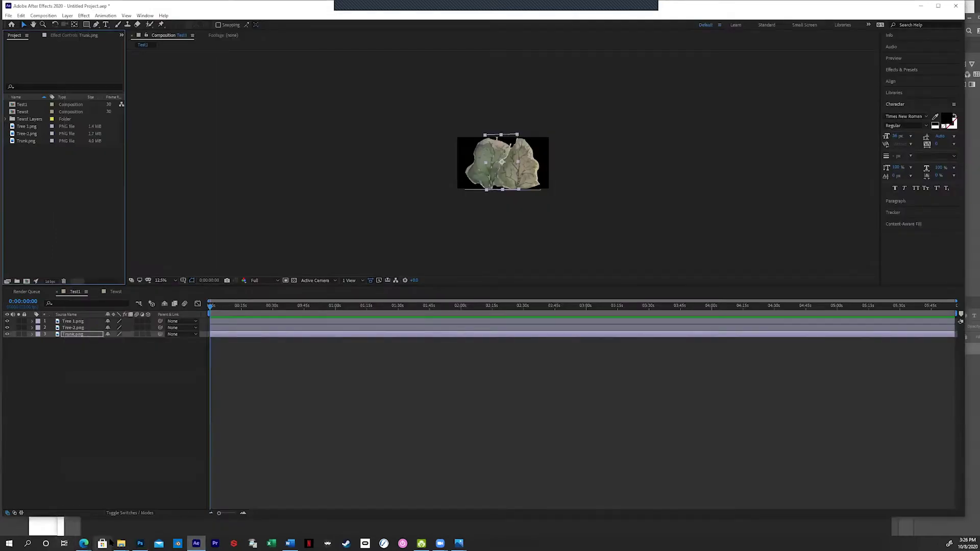
mouse_move(121, 543)
left_click(159, 499)
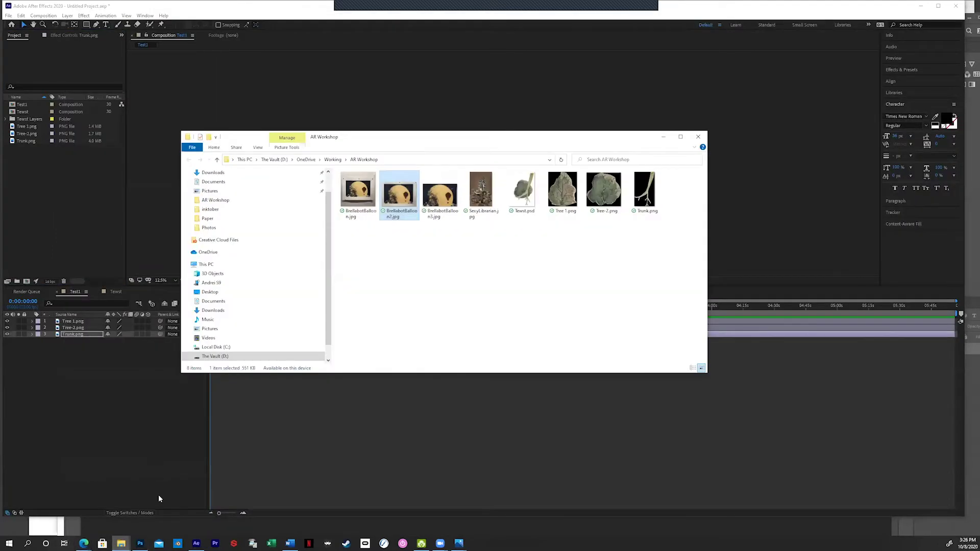
left_click_drag(440, 194, 34, 194)
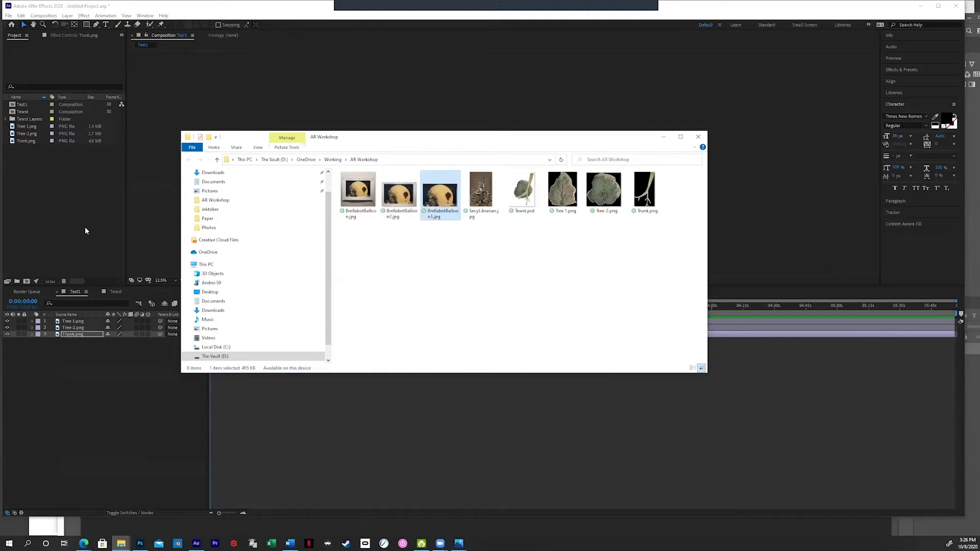
left_click_drag(85, 227, 82, 228)
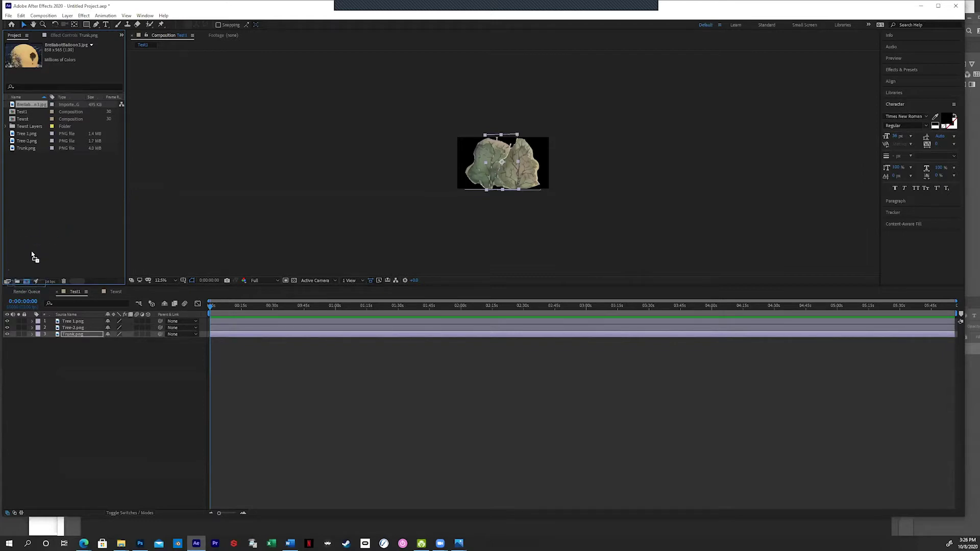
Create a new composition matching the size of BrellabotBalloon3.jpg and delete the image layer from it
left_click(26, 281)
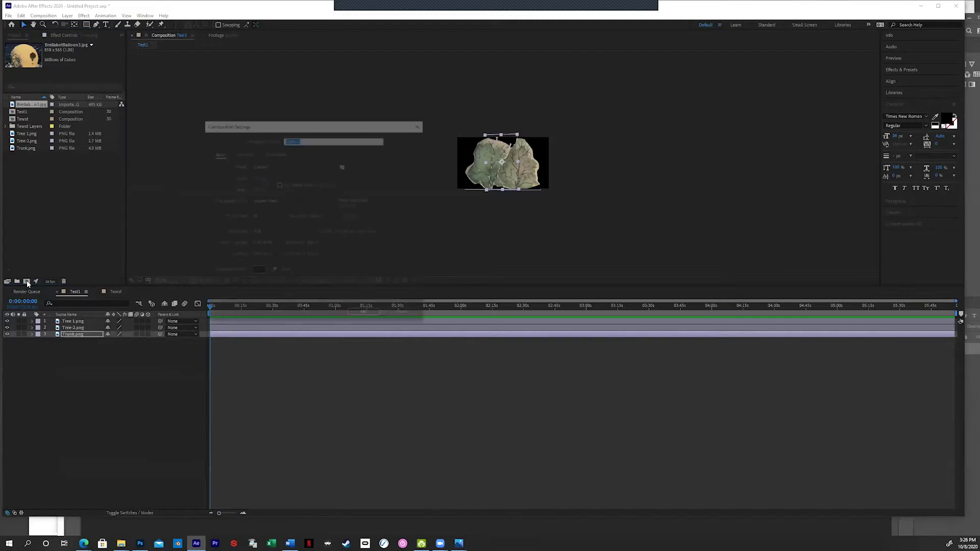
left_click(400, 316)
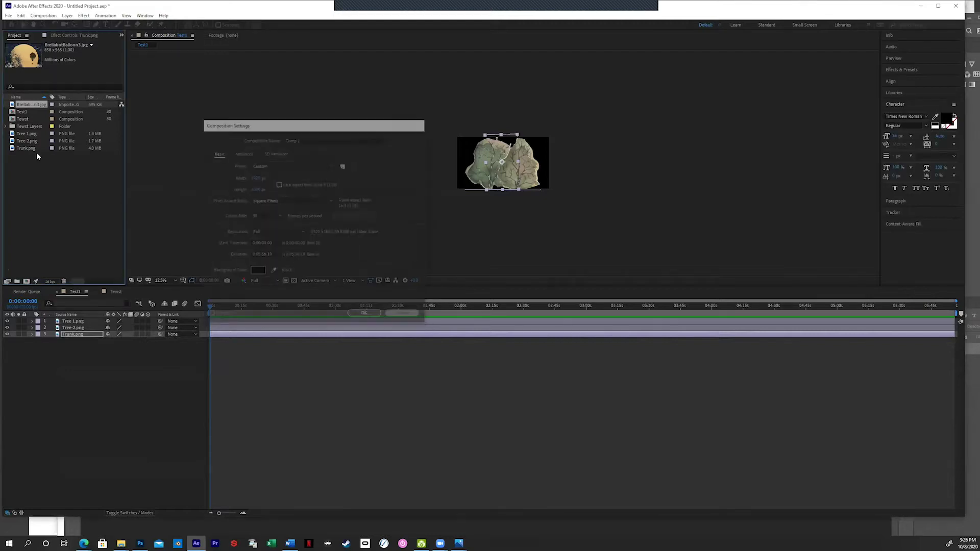
left_click_drag(23, 106, 27, 282)
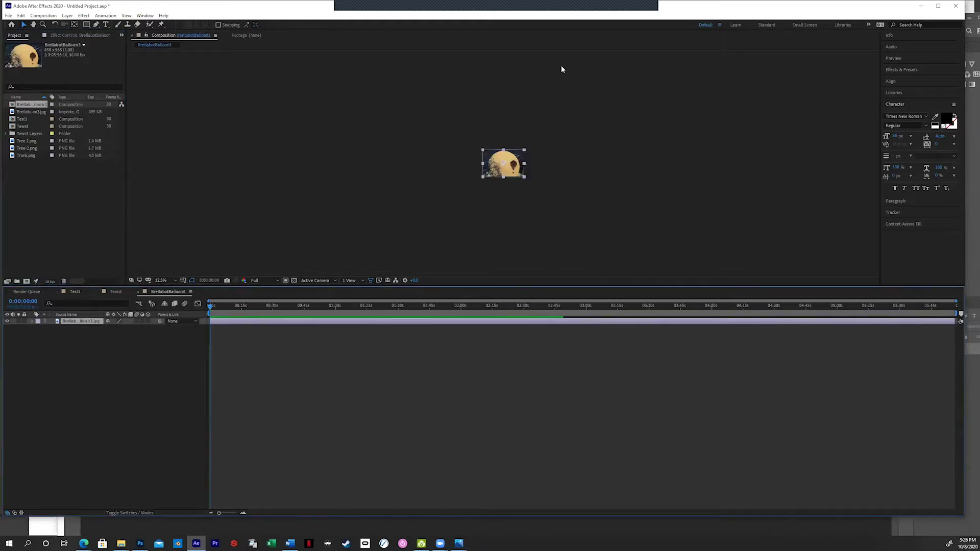
scroll(523, 176, "up", 4)
scroll(524, 176, "up", 2)
scroll(535, 173, "down", 2)
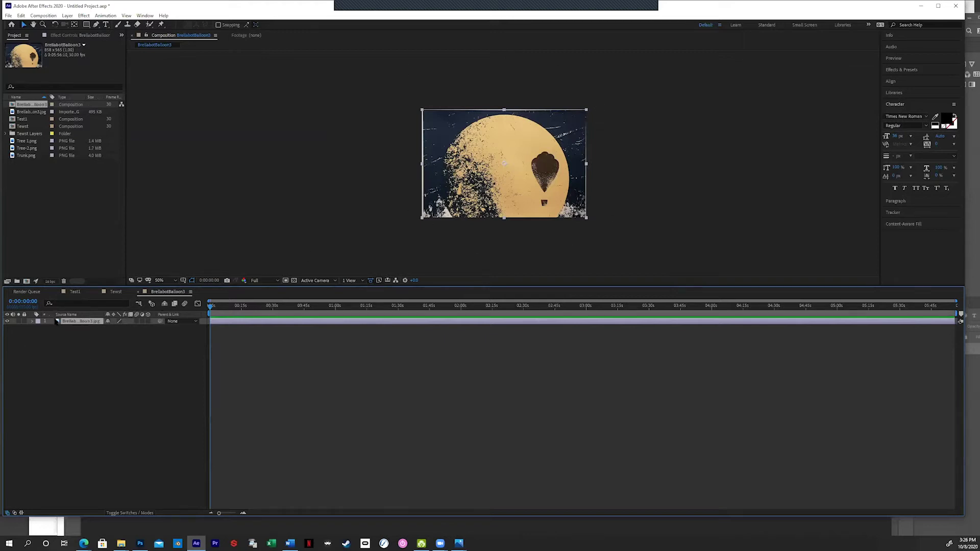
key("Delete")
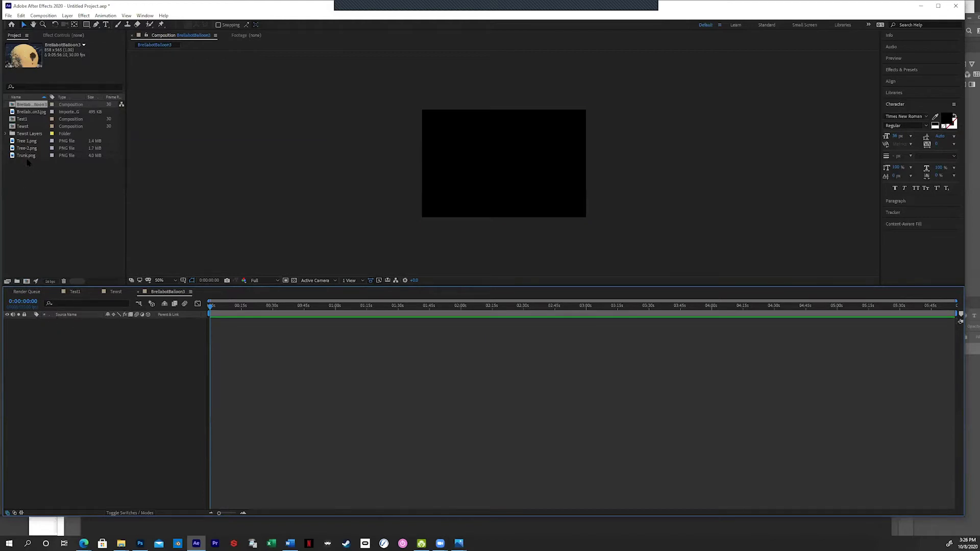
Add Trunk.png to the empty BrellabotBalloon3 composition and scale it down to about half the frame's height
left_click_drag(27, 154, 516, 190)
key("comma")
key("comma")
key("comma")
key("comma")
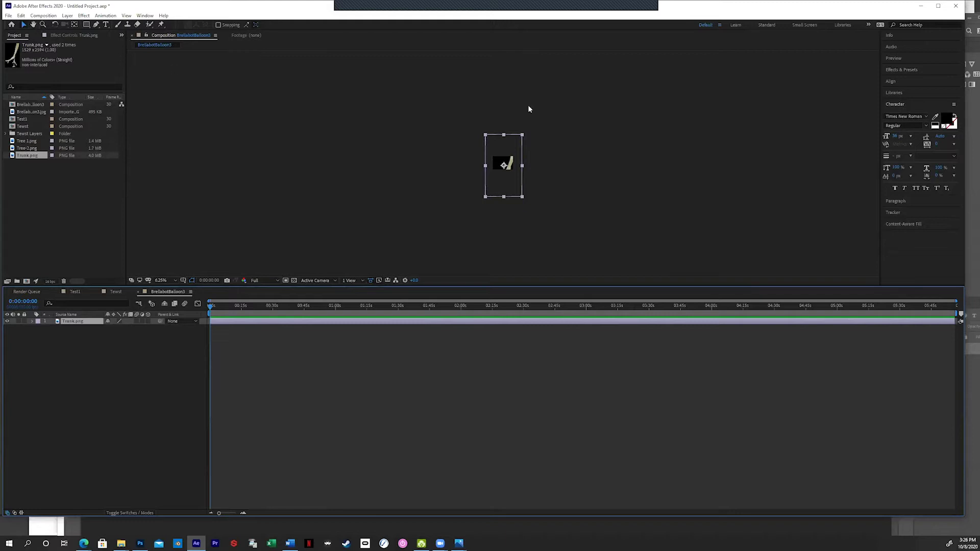
left_click_drag(522, 136, 505, 162)
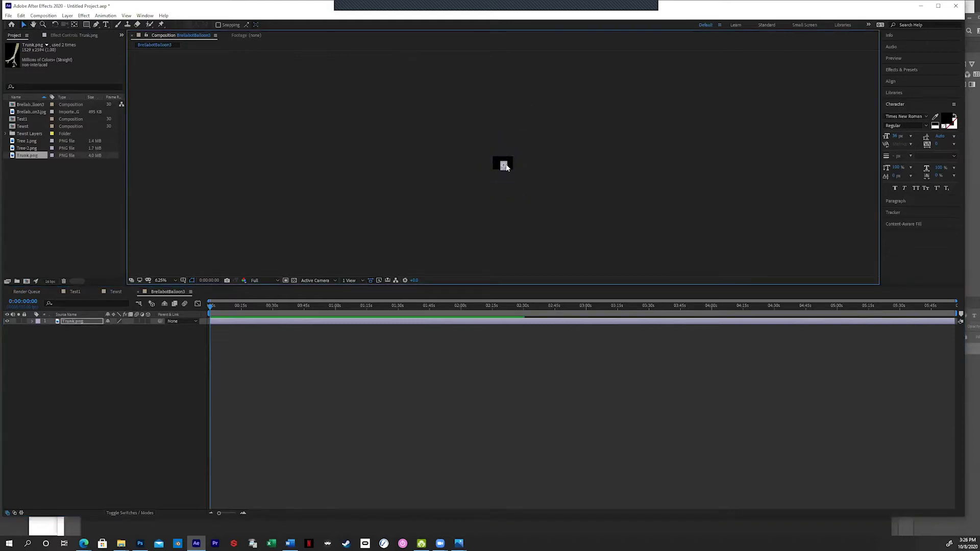
scroll(505, 164, "up", 8)
scroll(506, 162, "down", 1)
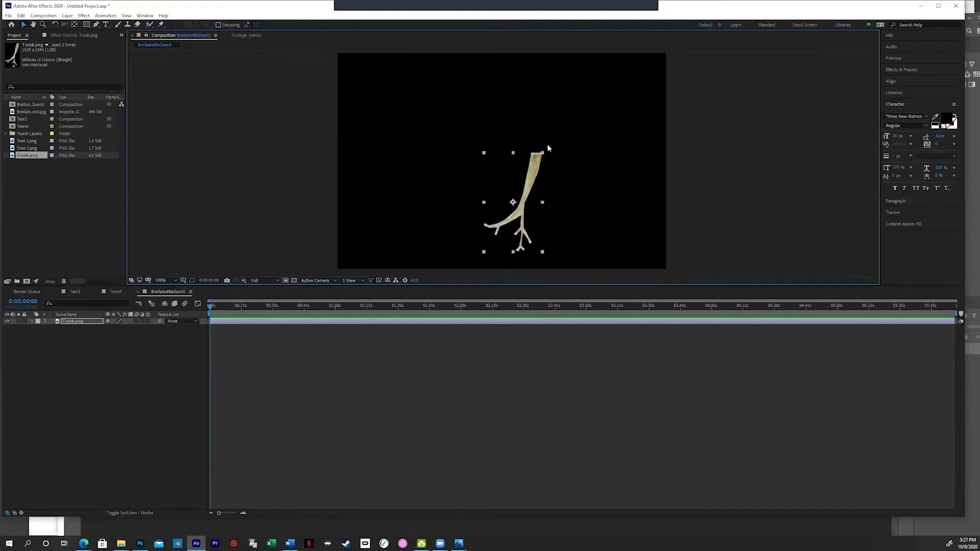
Rotate the Trunk.png layer by about 180° so its branches point up
key("r")
key("w")
left_click_drag(527, 164, 496, 251)
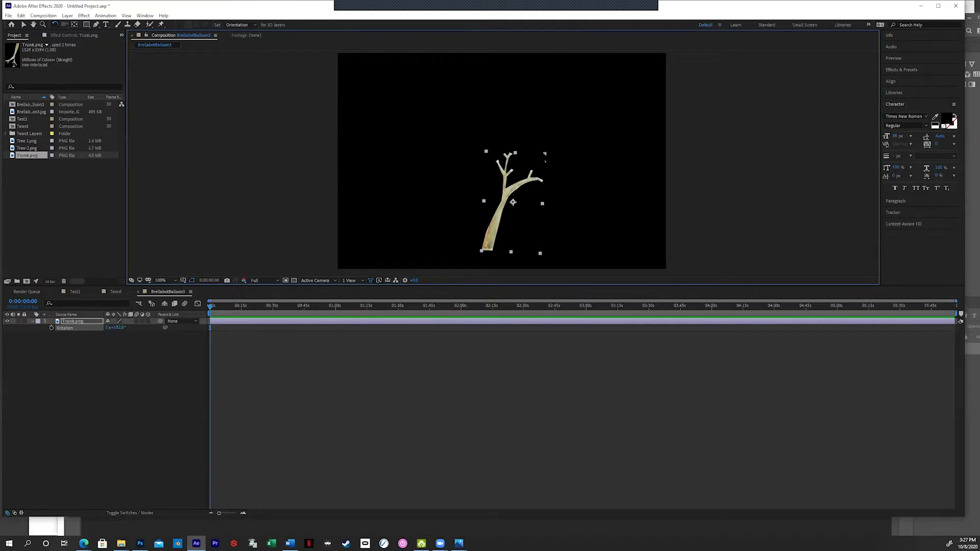
Enlarge the trunk to most of the frame's height in the left half, and place a duplicate in the right half
key("v")
left_click_drag(545, 154, 589, 92)
left_click_drag(492, 202, 455, 184)
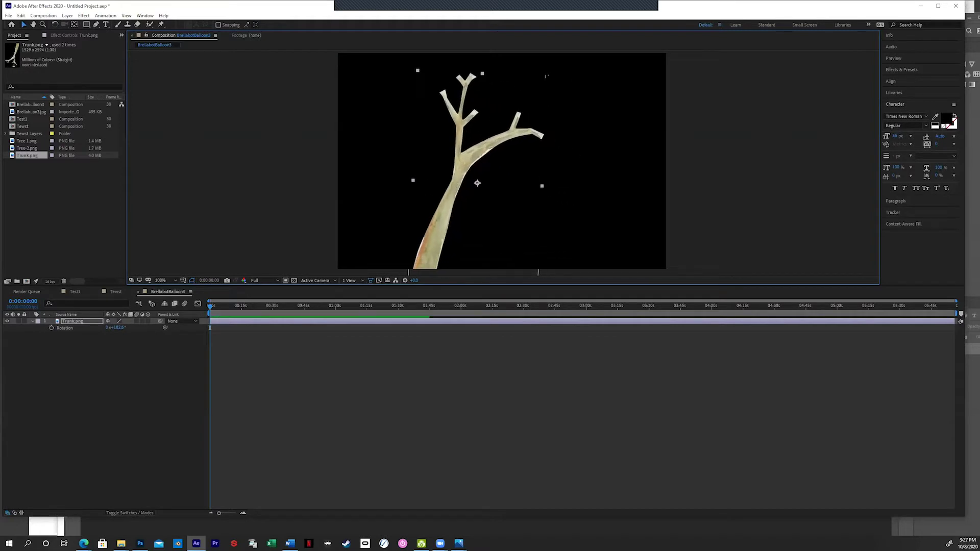
left_click_drag(547, 77, 538, 93)
left_click_drag(459, 201, 416, 198)
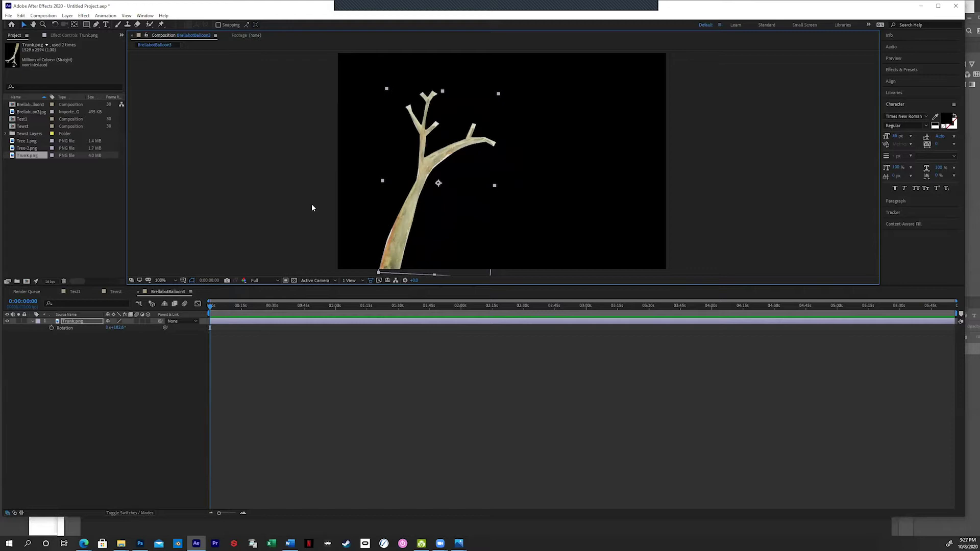
key("ctrl+d")
left_click_drag(475, 211, 621, 208)
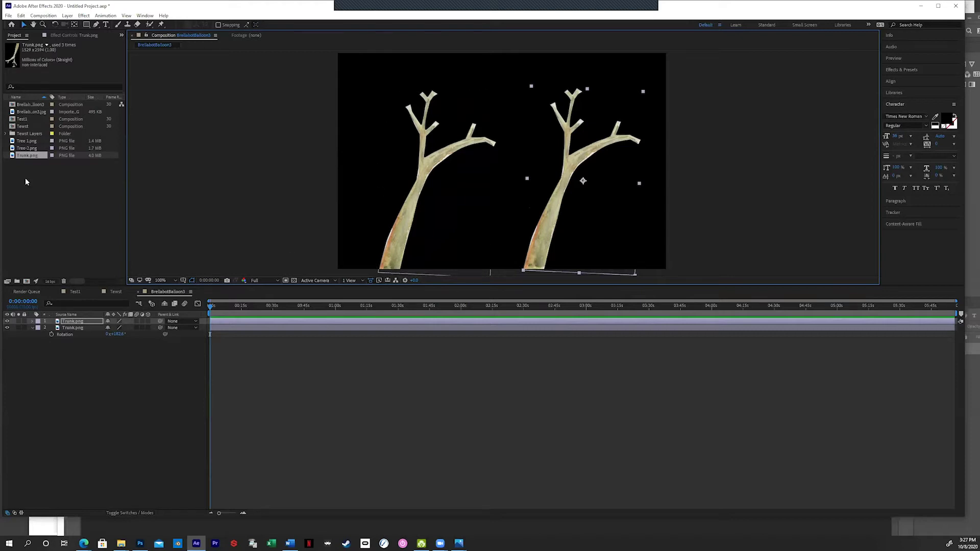
Add Tree 1.png scaled down to about half the frame's height, and fit it as the crown over the shrunken left trunk
left_click_drag(22, 143, 418, 153)
key("comma")
key("comma")
key("comma")
key("comma")
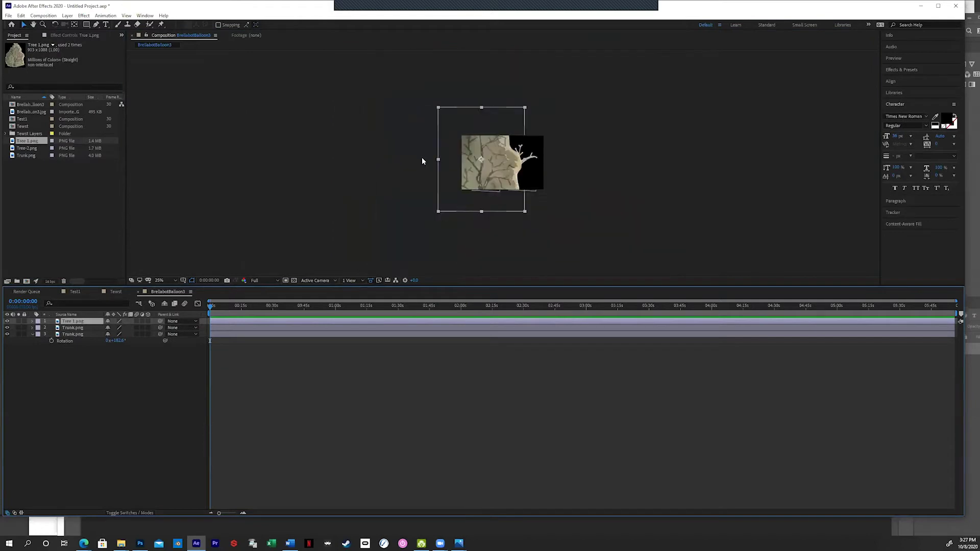
left_click_drag(525, 107, 483, 185)
left_click(492, 167)
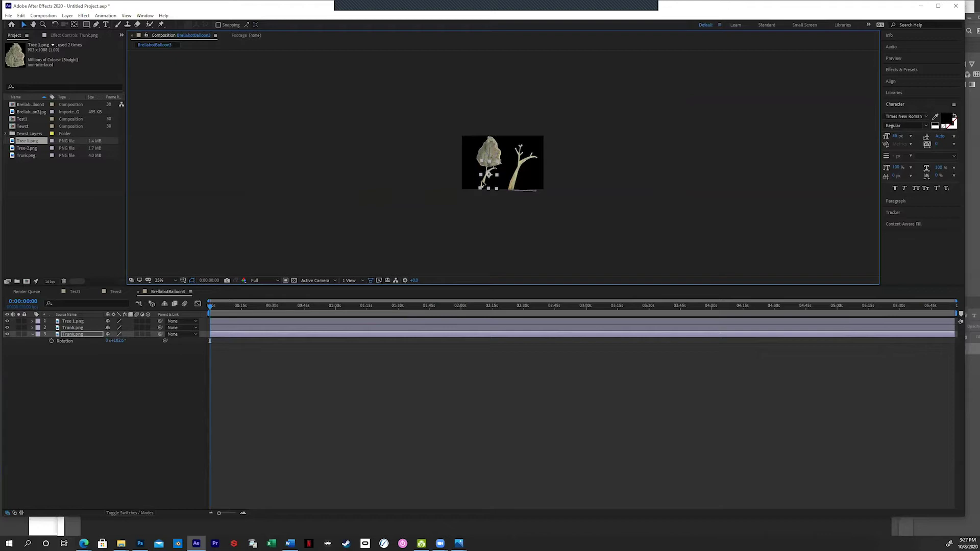
left_click(481, 162)
left_click_drag(497, 153, 497, 155)
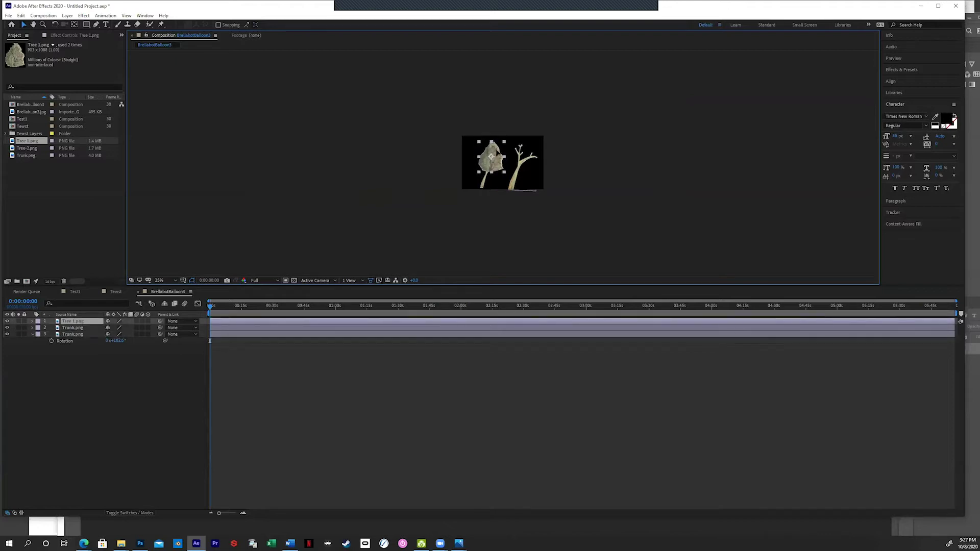
Shrink the right trunk to about half the frame's height and add Tree-2.png over it, scaled down as its crown
left_click(521, 173)
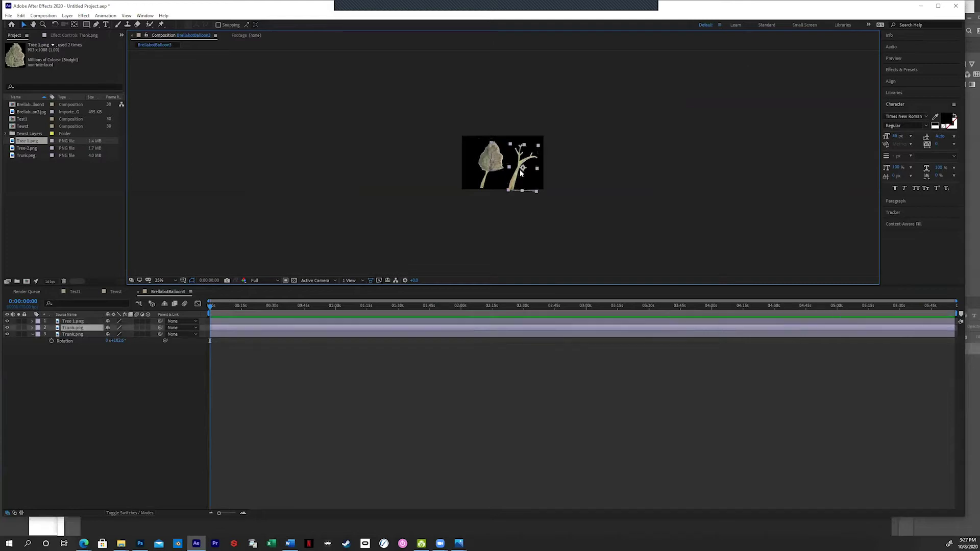
left_click_drag(540, 147, 534, 160)
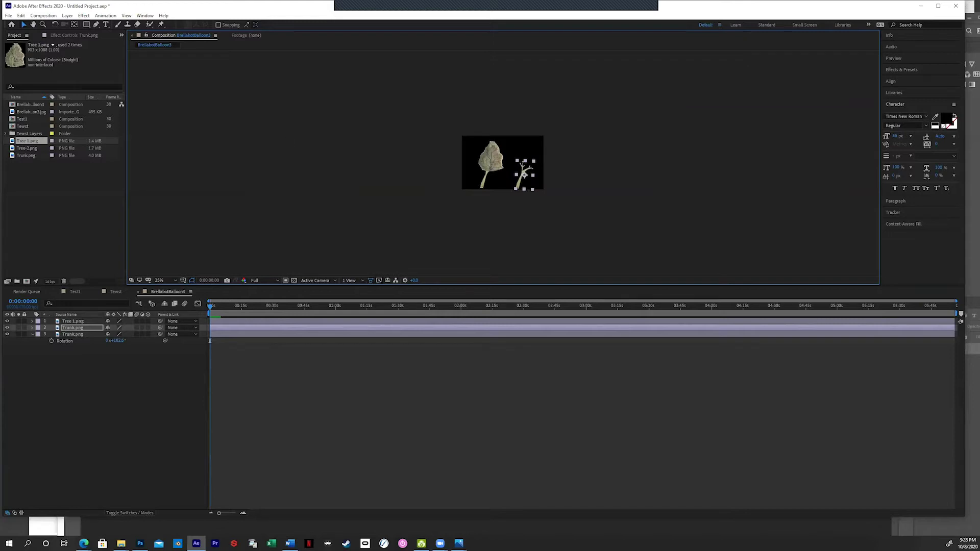
left_click_drag(24, 151, 526, 163)
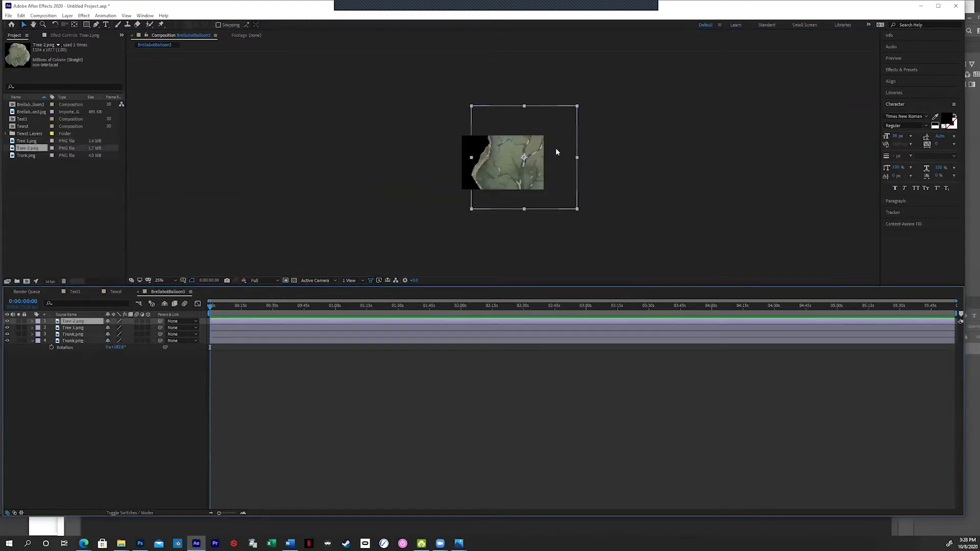
left_click_drag(572, 106, 543, 143)
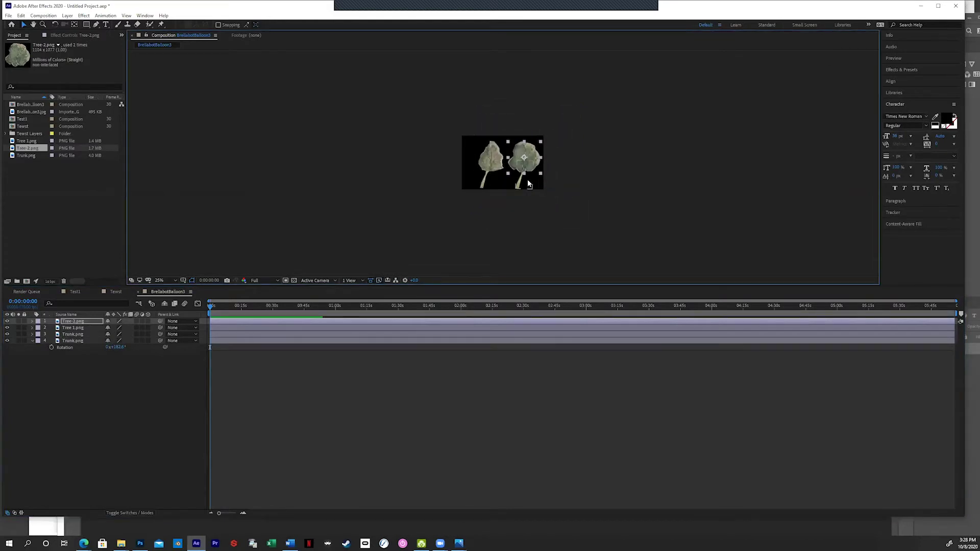
Move the anchor points of the Tree-2.png and Tree 1.png layers to the lower ends of the crowns, near the trunks
scroll(542, 148, "up", 4)
scroll(530, 179, "down", 2)
scroll(530, 179, "up", 2)
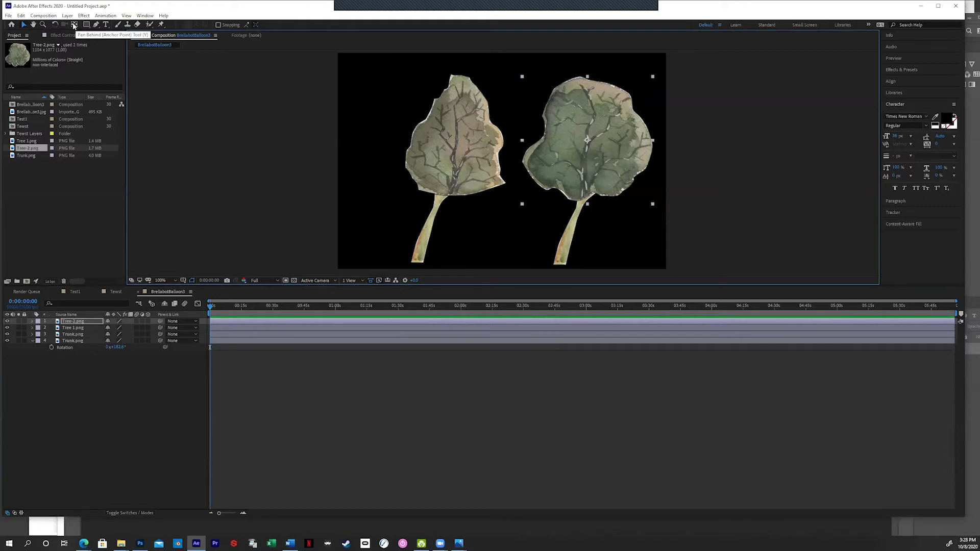
left_click(74, 26)
left_click_drag(590, 145, 590, 194)
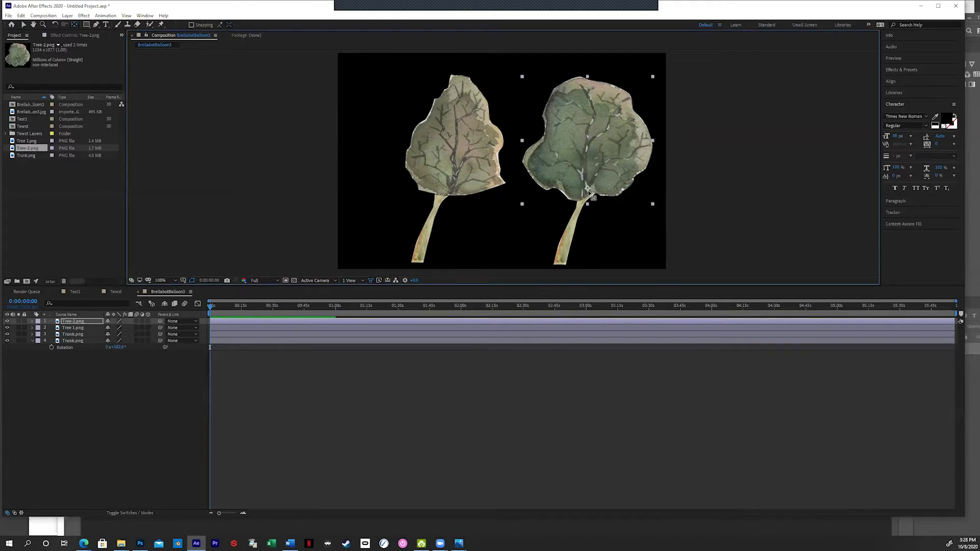
left_click(460, 143)
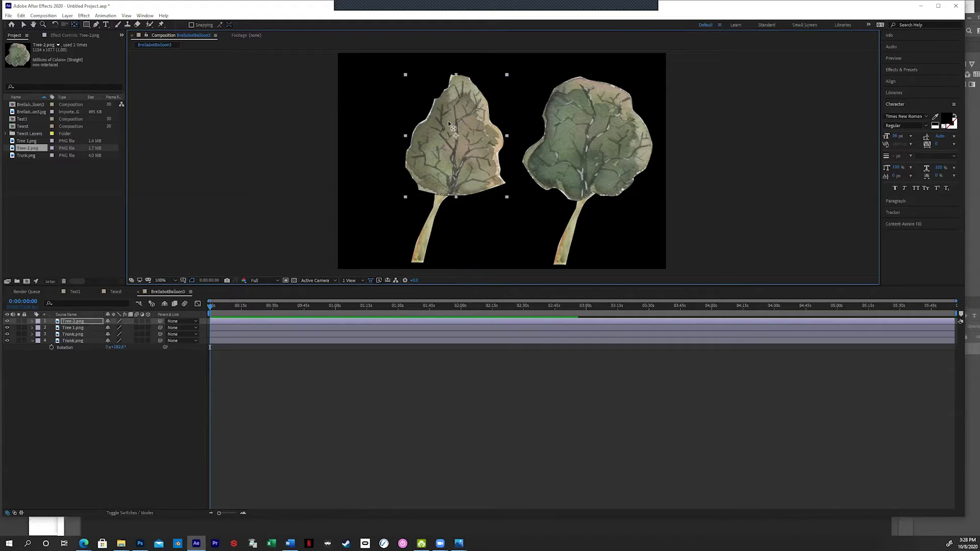
left_click_drag(457, 136, 451, 189)
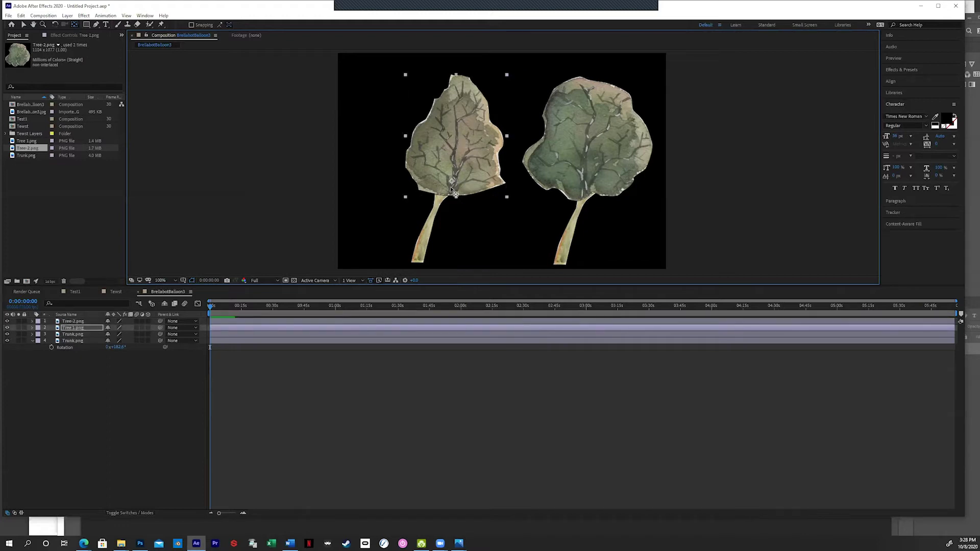
Move the anchor points of both Trunk.png layers to the bases of the trunks
left_click(425, 234)
left_click_drag(446, 209, 420, 262)
left_click(591, 212)
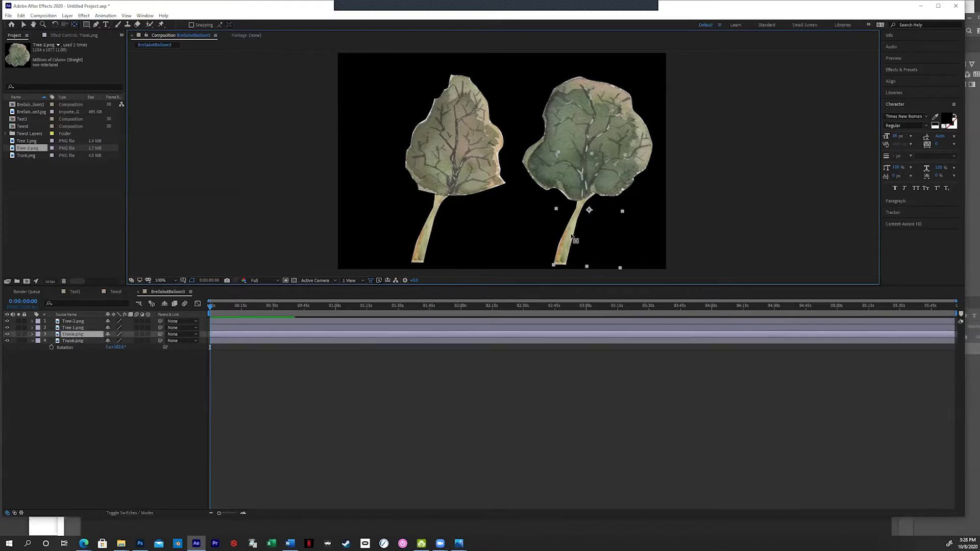
left_click_drag(590, 211, 562, 264)
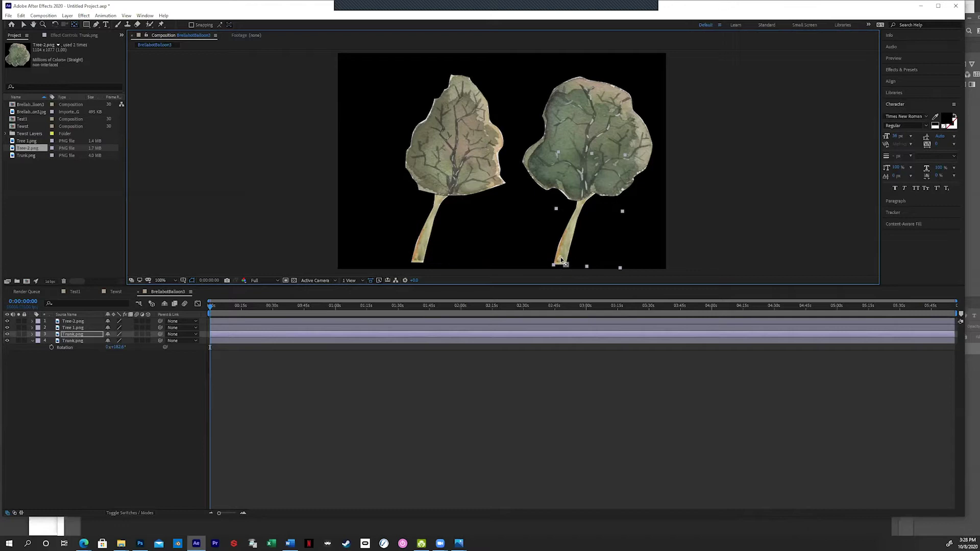
Move the Tree 1.png layer below the upper Trunk.png layer, and parent each crown layer to its matching trunk layer
left_click(73, 321)
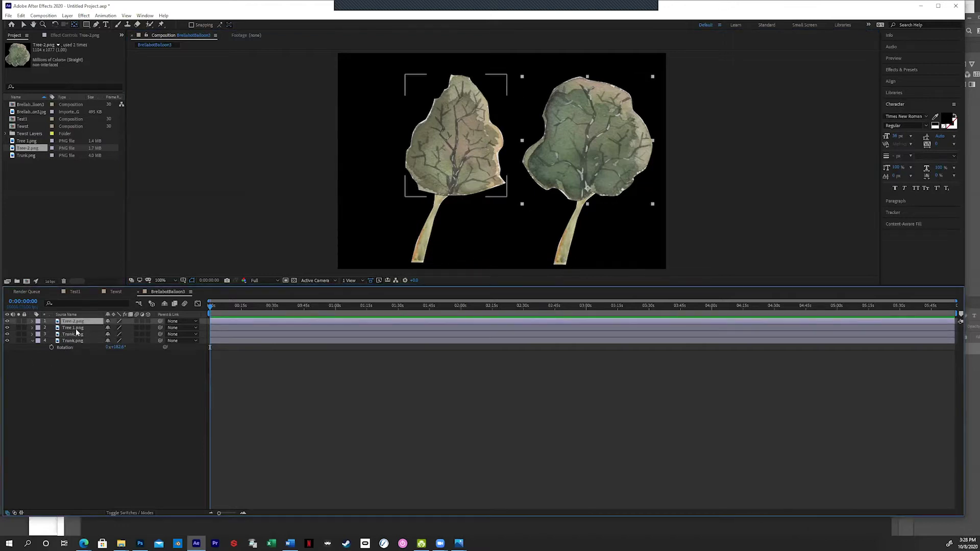
left_click(79, 327)
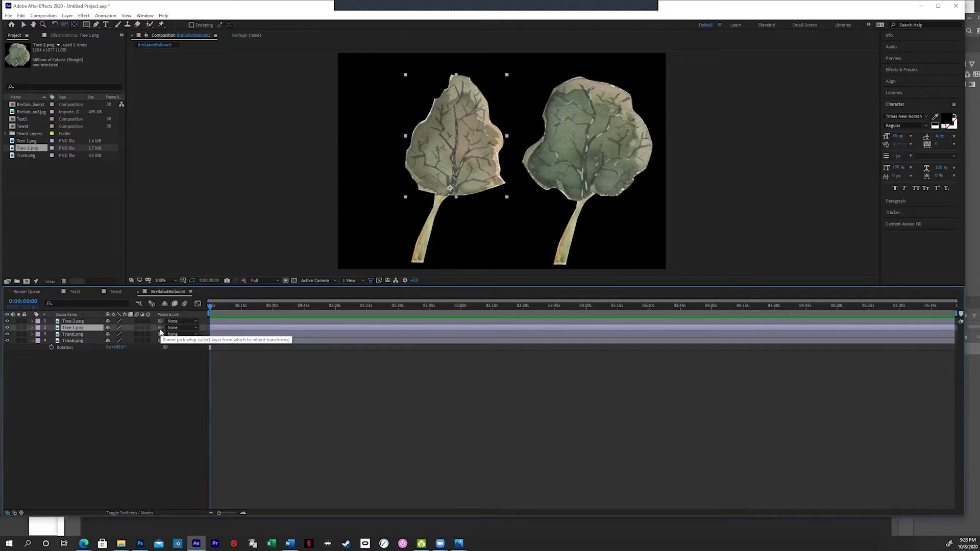
left_click_drag(160, 331, 418, 257)
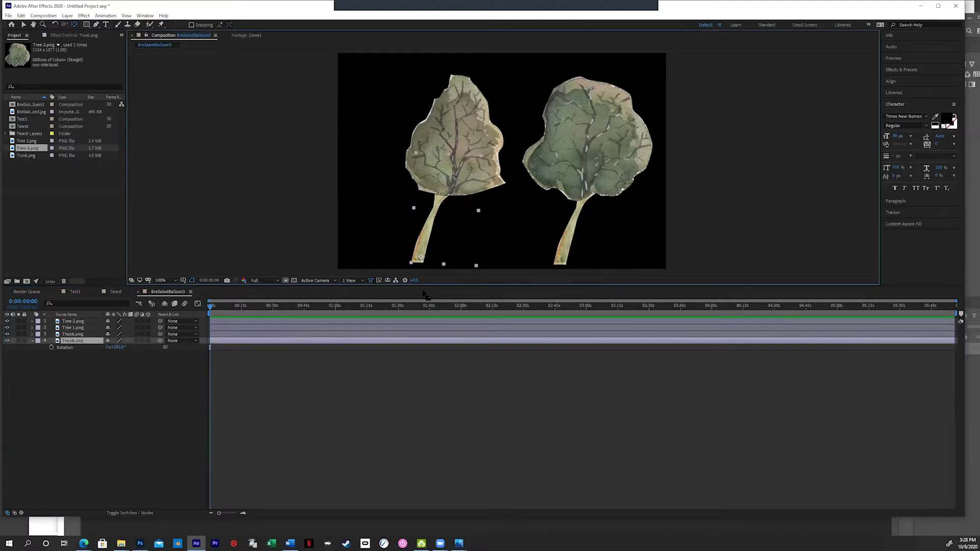
left_click(453, 102)
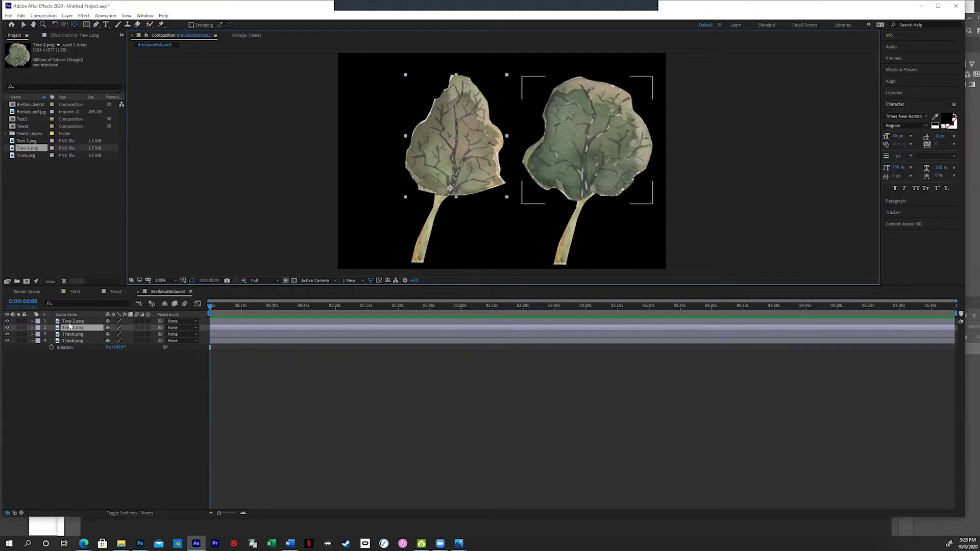
left_click_drag(70, 327, 73, 343)
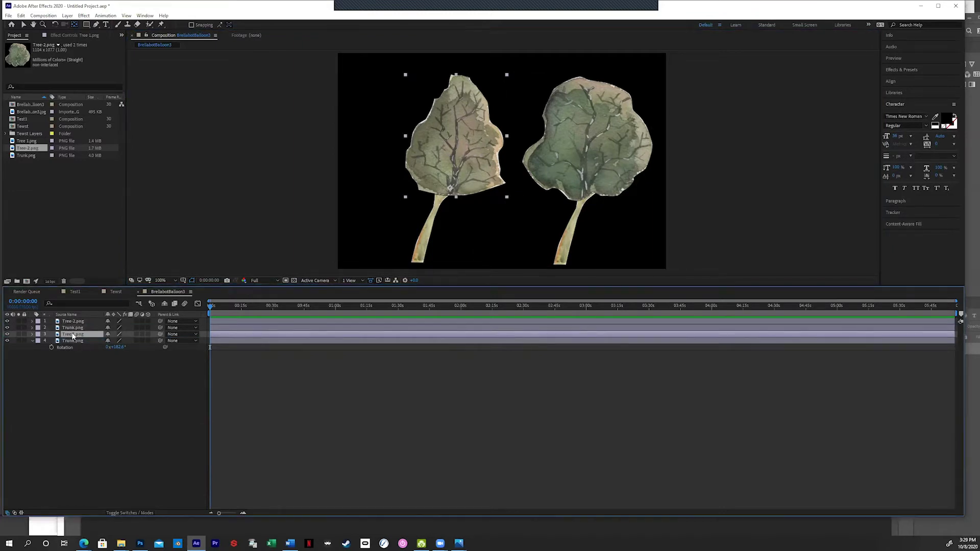
left_click_drag(112, 343, 77, 341)
left_click_drag(161, 322, 77, 328)
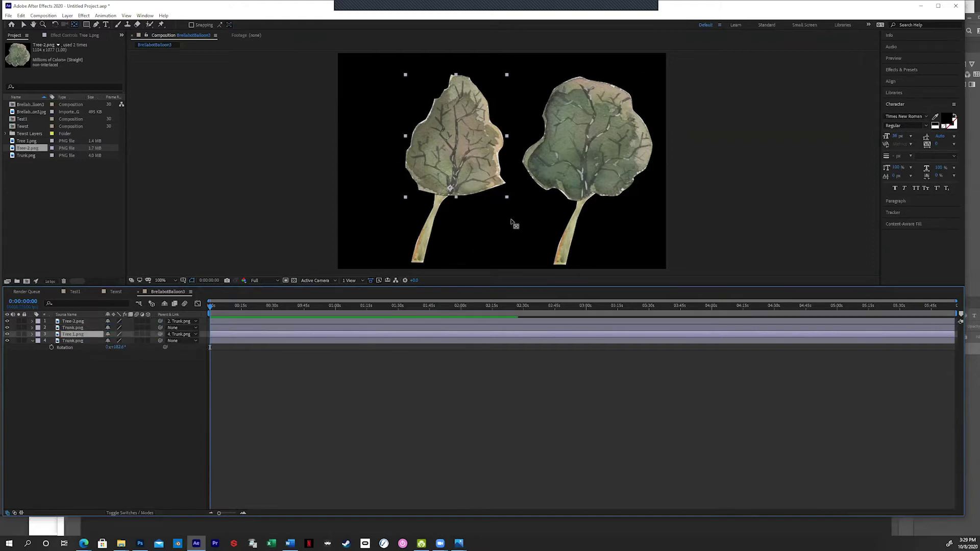
Rotate the left trunk and its Tree 1.png crown slightly around their anchor points to pose the tree
left_click(429, 250)
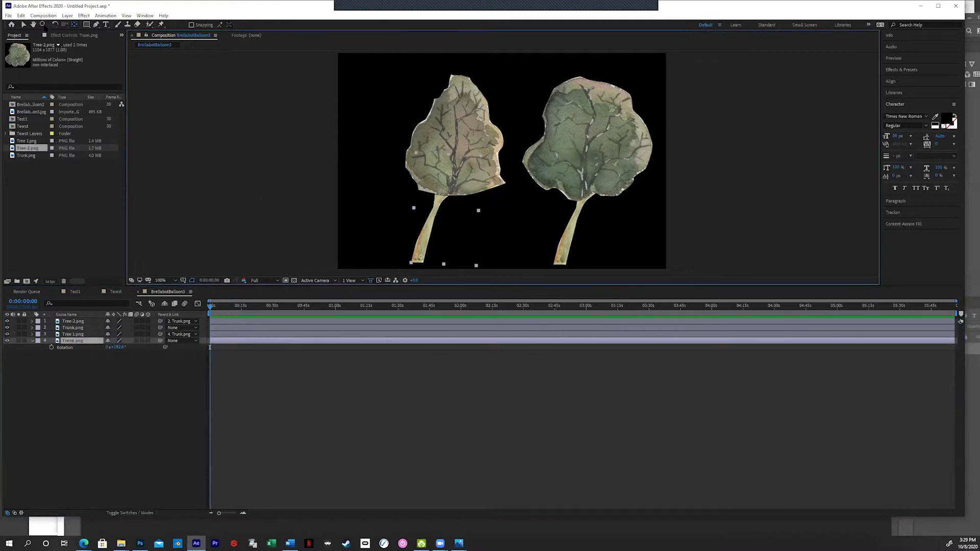
left_click(55, 24)
left_click_drag(440, 204, 431, 208)
left_click_drag(449, 123, 461, 116)
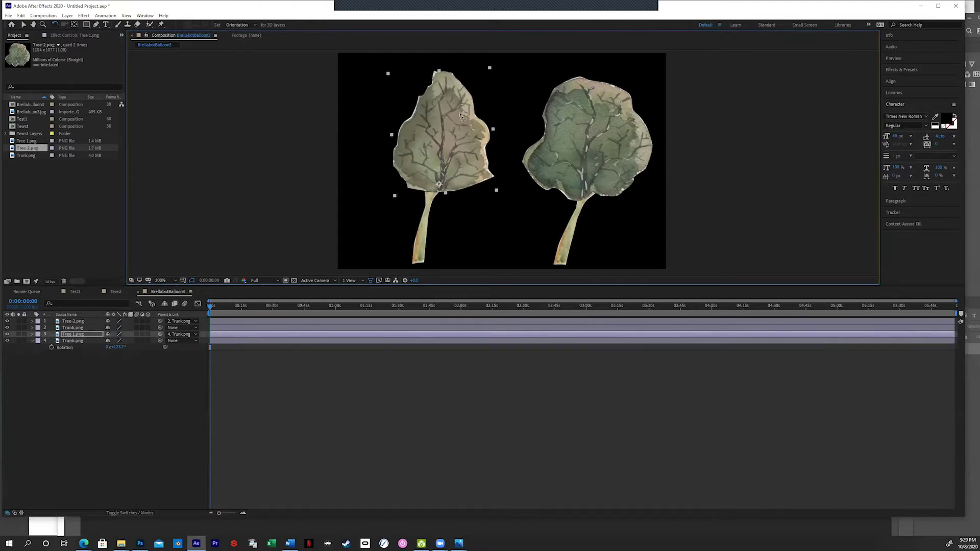
left_click_drag(462, 249, 432, 243)
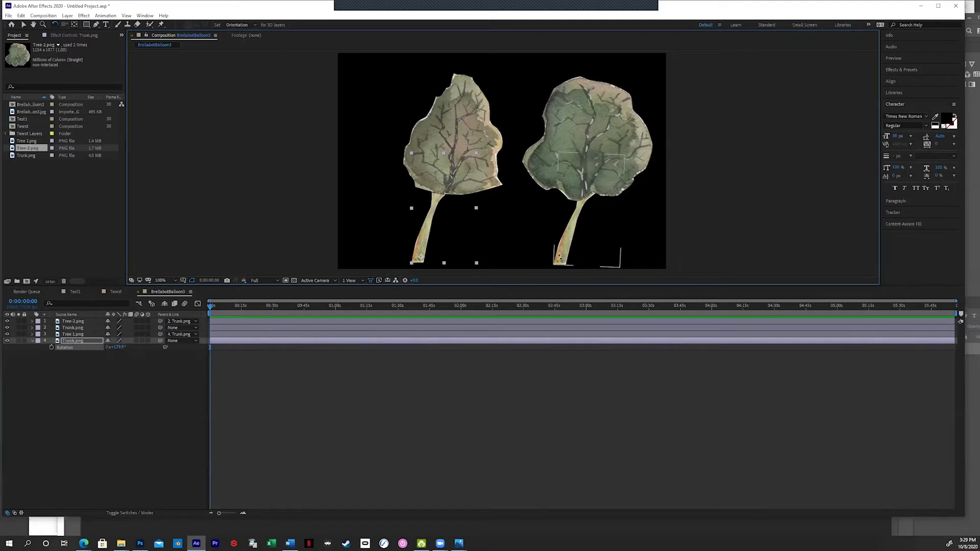
Show only the Rotation property for all four tree and trunk layers in the timeline
left_click(32, 337)
left_click(79, 335)
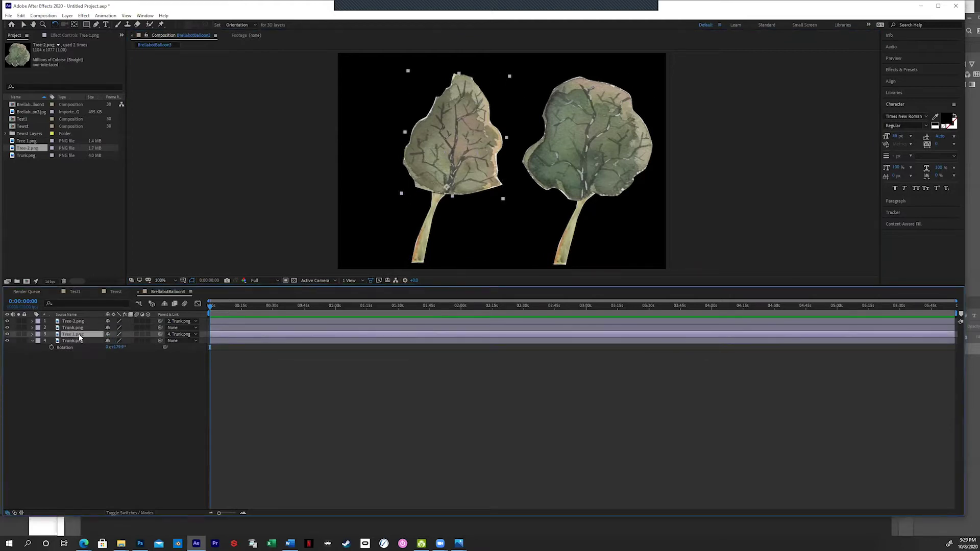
left_click(32, 334)
left_click(39, 341)
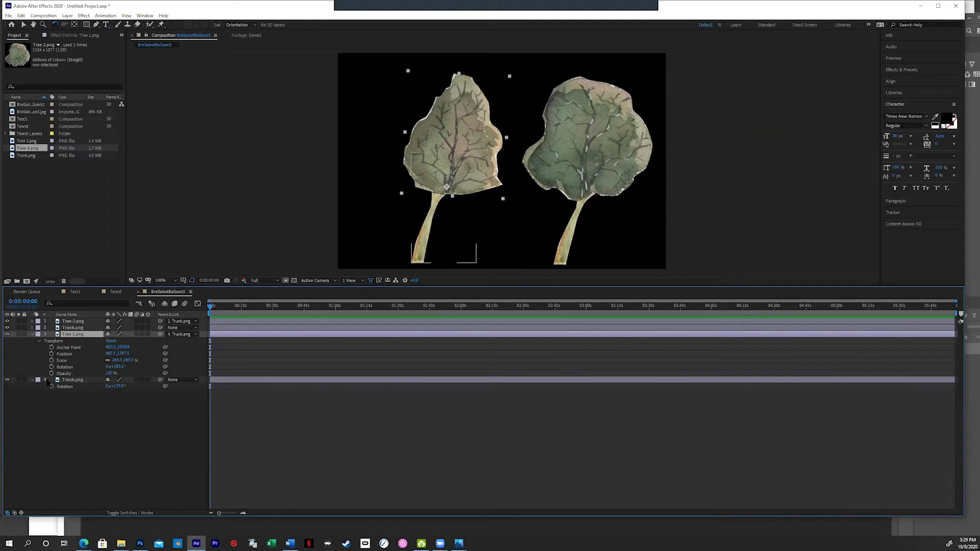
left_click(72, 328)
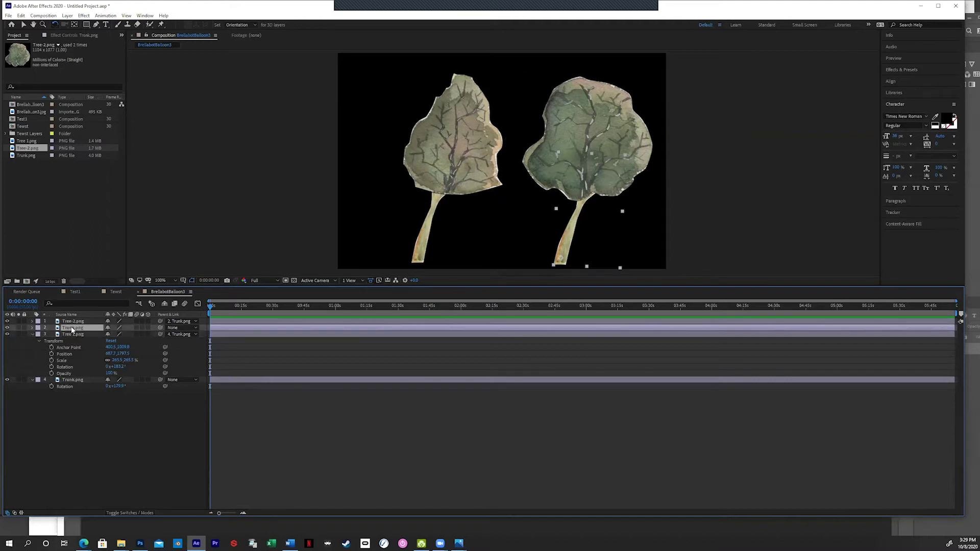
left_click(74, 321, "shift")
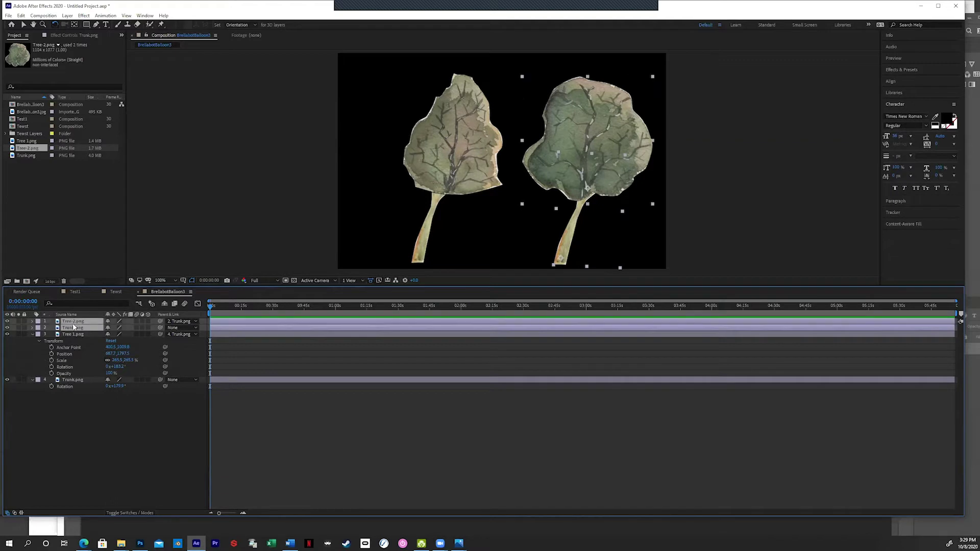
key("r")
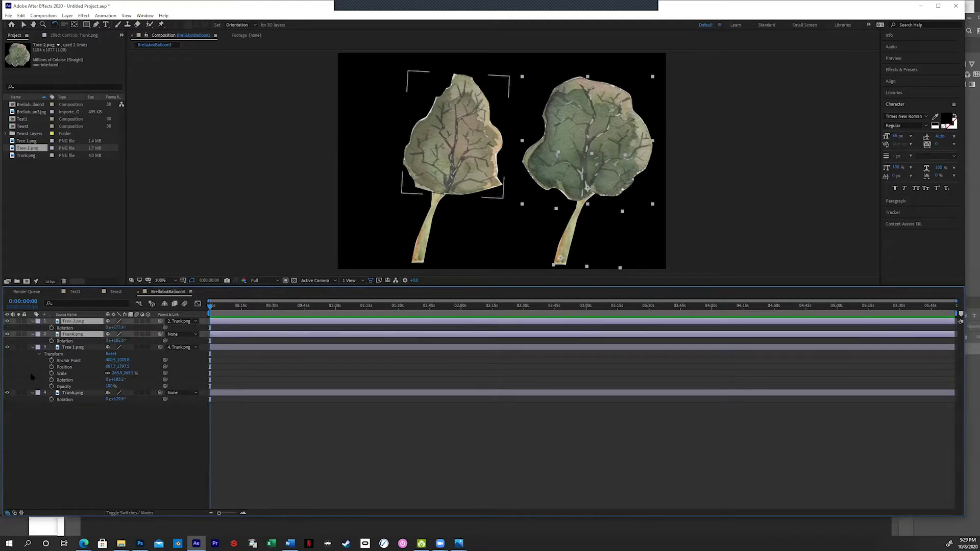
left_click(75, 380)
left_click(74, 392)
key("ctrl+a")
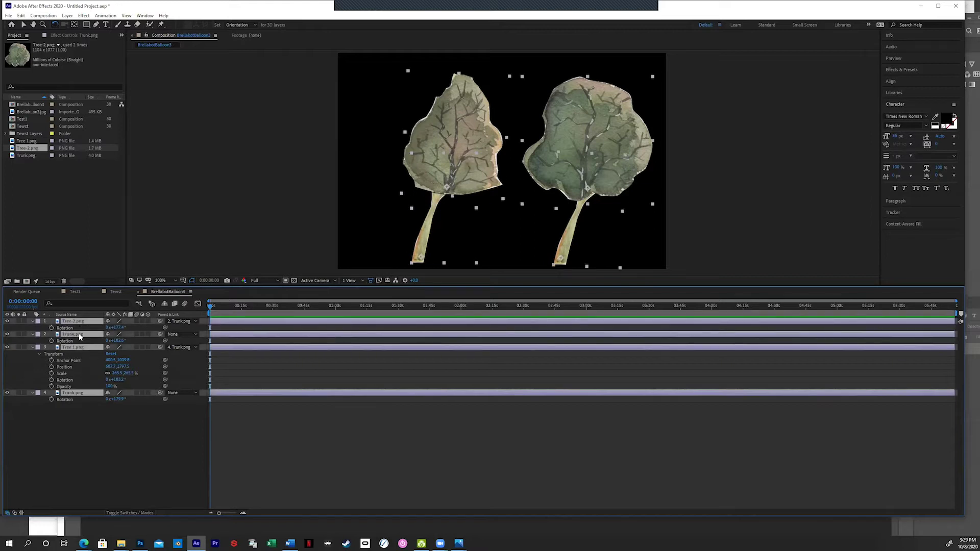
key("r")
left_click(75, 400)
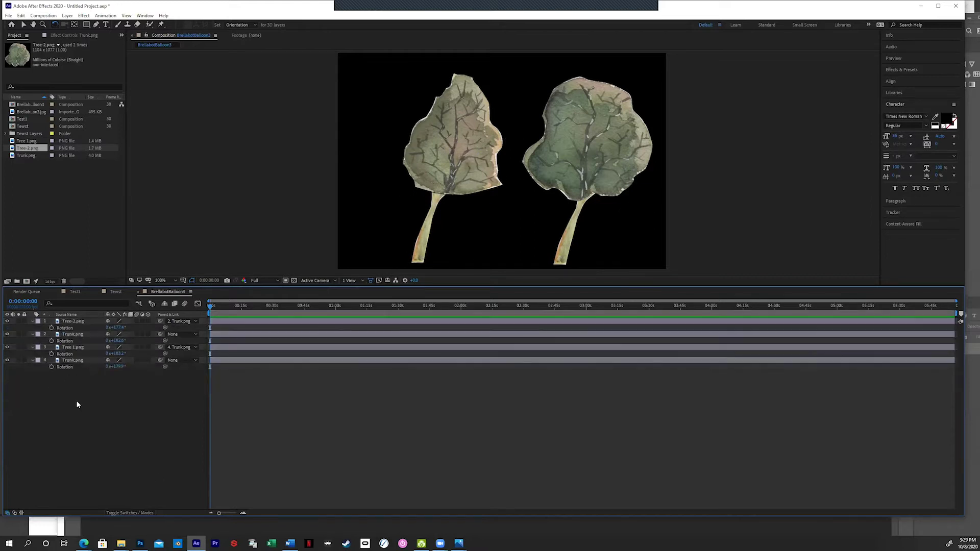
Set starting Rotation keyframes for both crowns and both trunks at the beginning of the composition
left_click(51, 327)
left_click(51, 340)
left_click(51, 354)
left_click(51, 367)
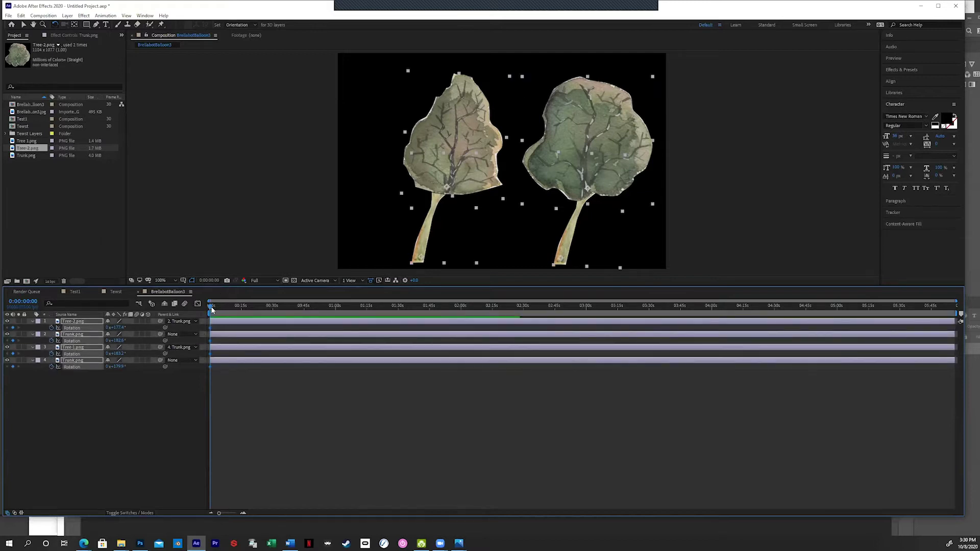
At 0:00:05:04, rotate both trunks counterclockwise about 20° so new keyframes make the trees sway left
left_click(218, 307)
mouse_move(222, 309)
left_mouse_down()
mouse_move(237, 310)
mouse_move(223, 313)
left_mouse_up()
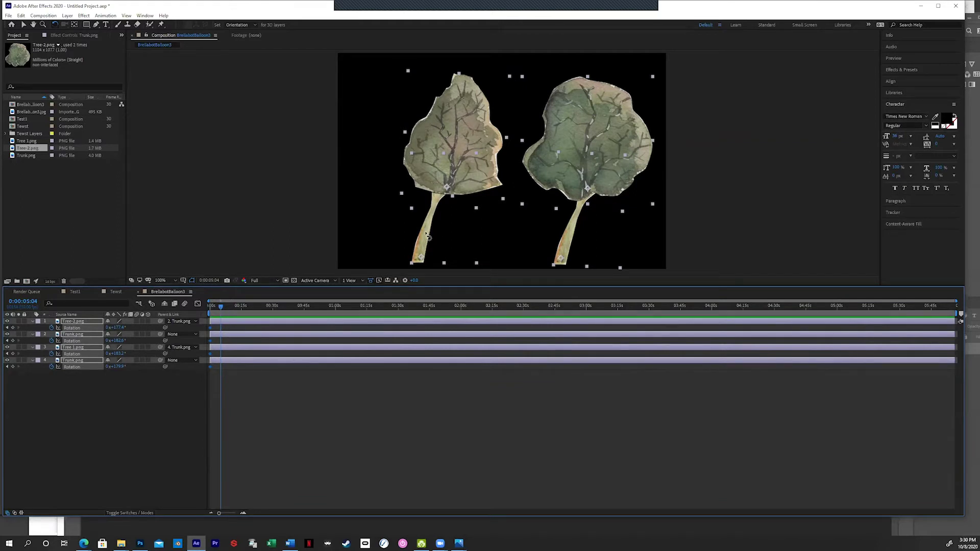
left_click_drag(427, 236, 418, 241)
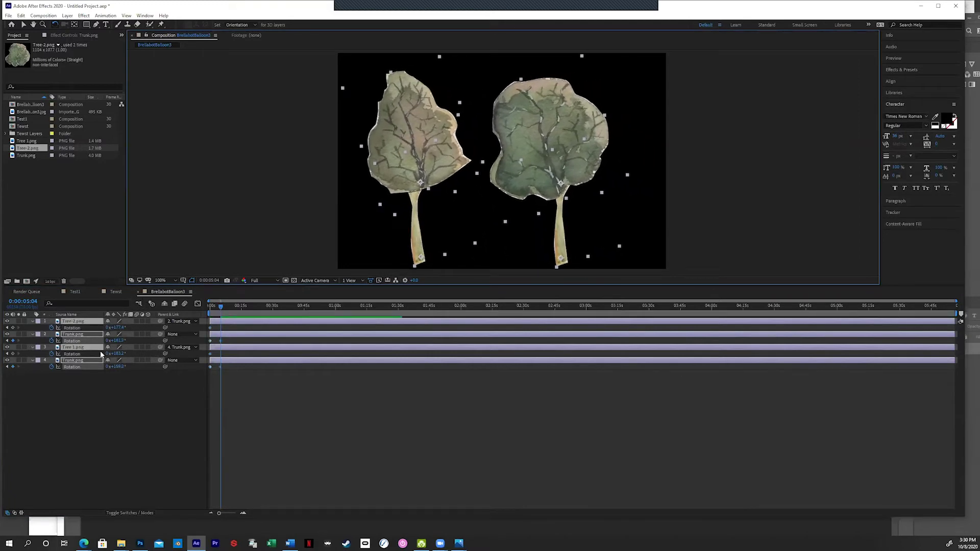
At 0:00:05:04, turn the right trunk slightly clockwise and rotate the Tree-2.png crown to about 208° and the Tree 1.png crown to about 217.5°
left_click(82, 350)
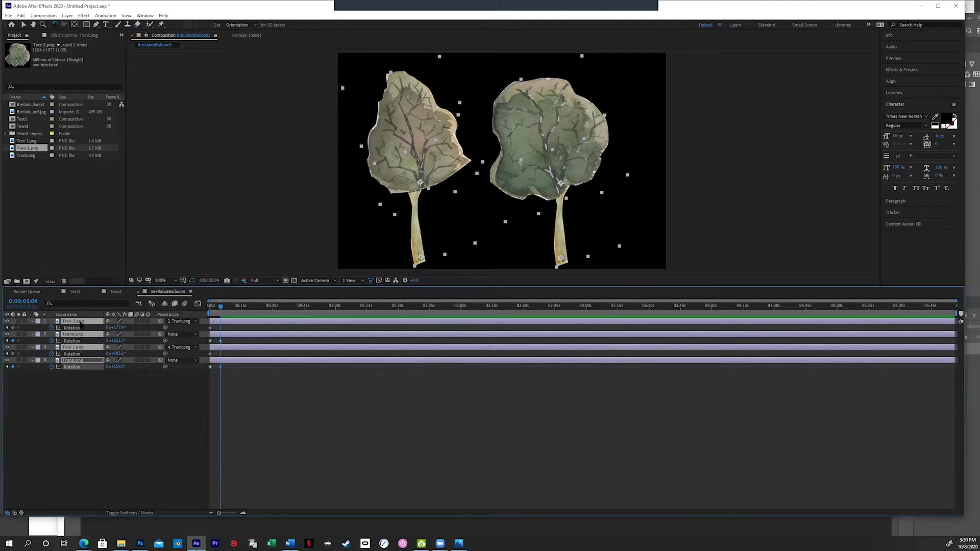
left_click(88, 386)
left_click(74, 322)
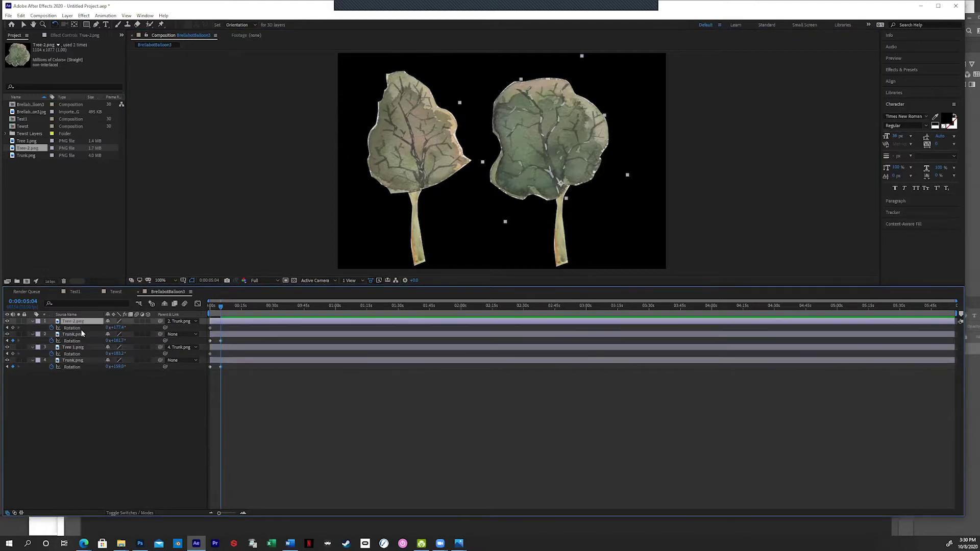
left_click(79, 347, "shift")
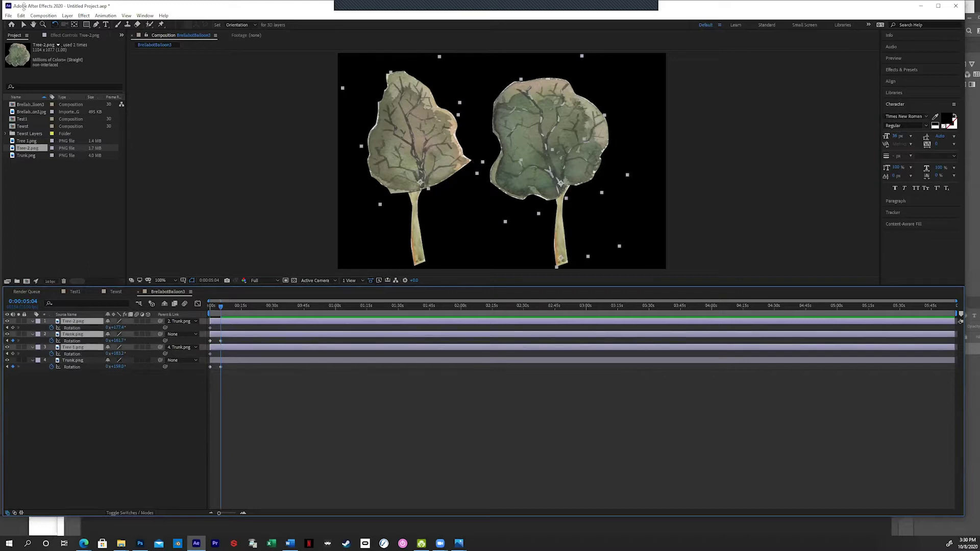
left_click_drag(412, 106, 278, 320)
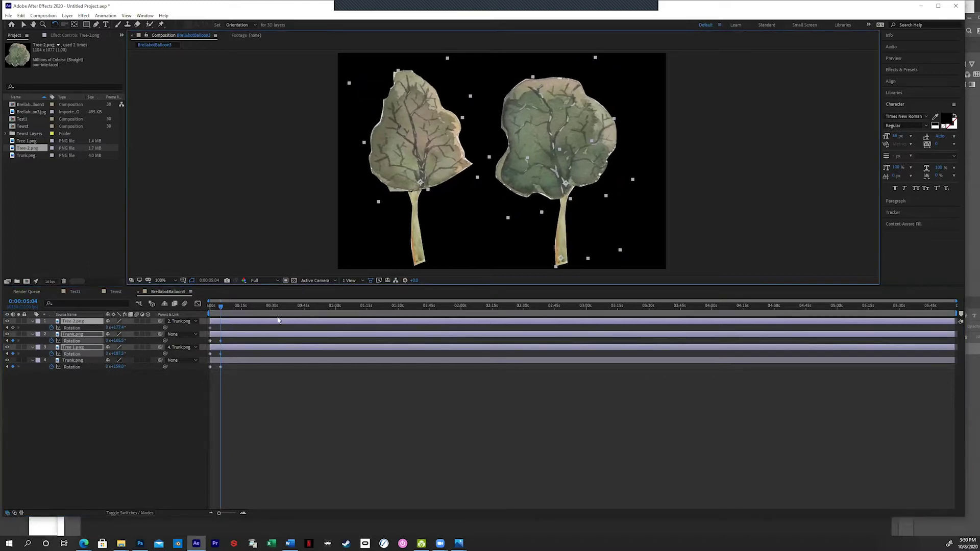
left_click(127, 399)
left_click(87, 319)
left_click(72, 347, "ctrl")
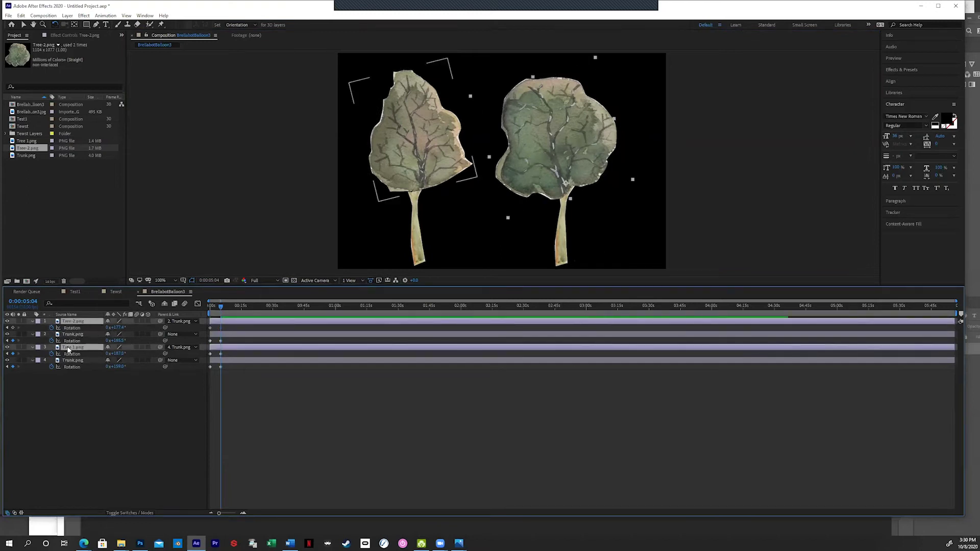
mouse_move(460, 133)
left_mouse_down()
mouse_move(448, 114)
mouse_move(468, 119)
left_mouse_up()
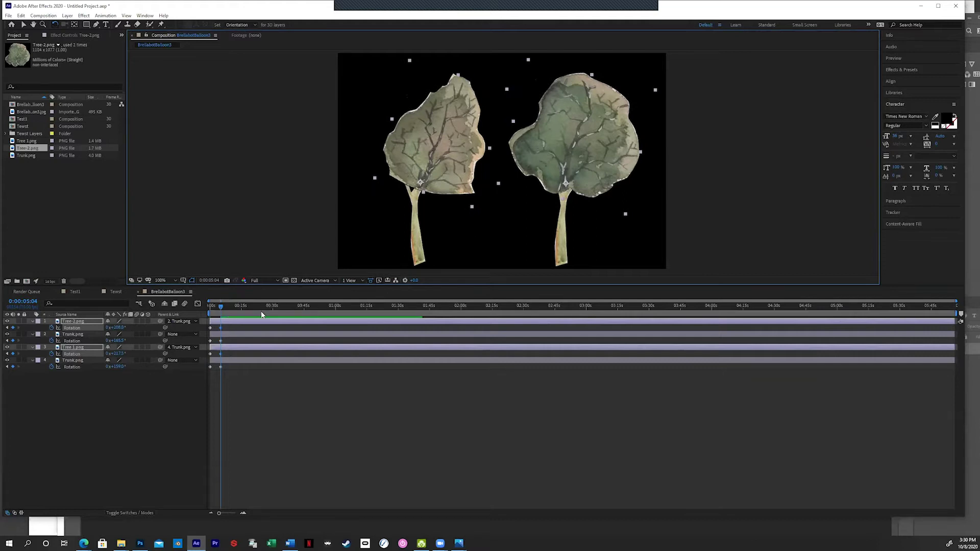
Return to the start of the composition and shorten the work area to end just past the five-second keyframes
left_click(215, 308)
left_click_drag(216, 310, 200, 309)
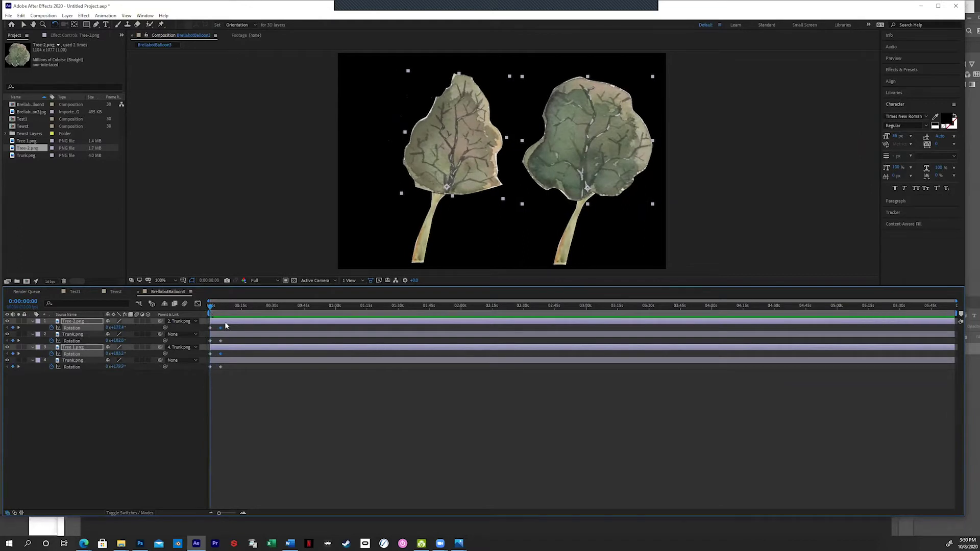
left_click_drag(958, 313, 221, 314)
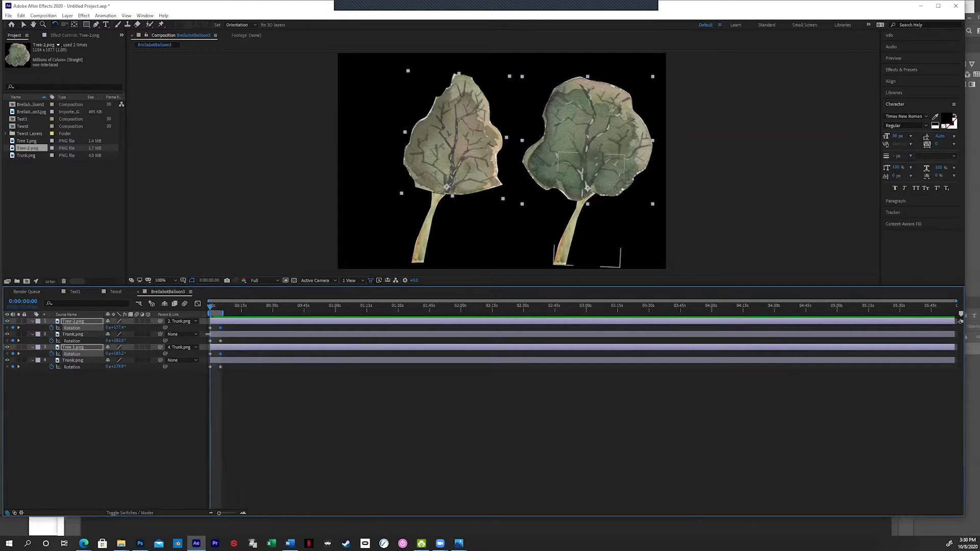
scroll(284, 365, "up", 8, "alt")
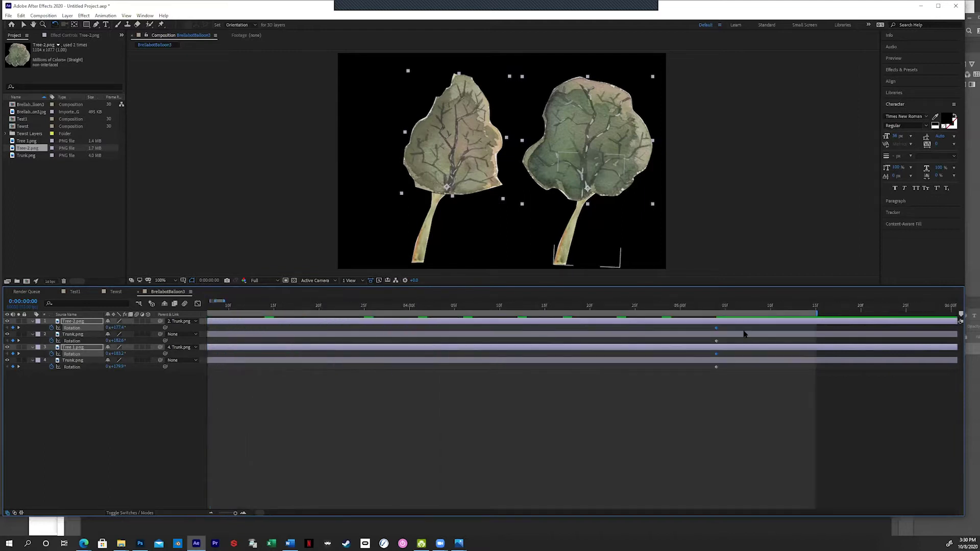
left_click_drag(812, 314, 724, 321)
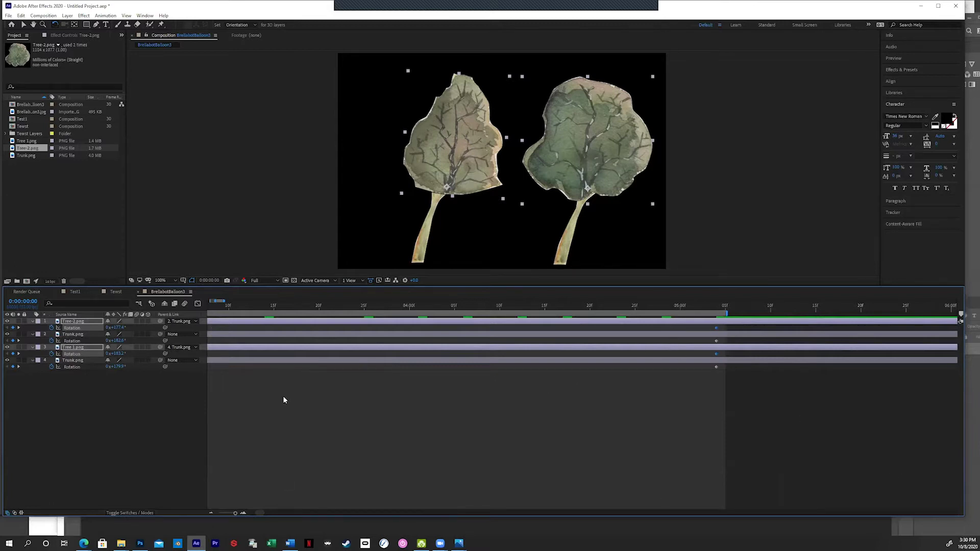
Apply Easy Ease to the start and end Rotation keyframes of all four layers, and preview the sway
scroll(289, 400, "down", 6, "alt")
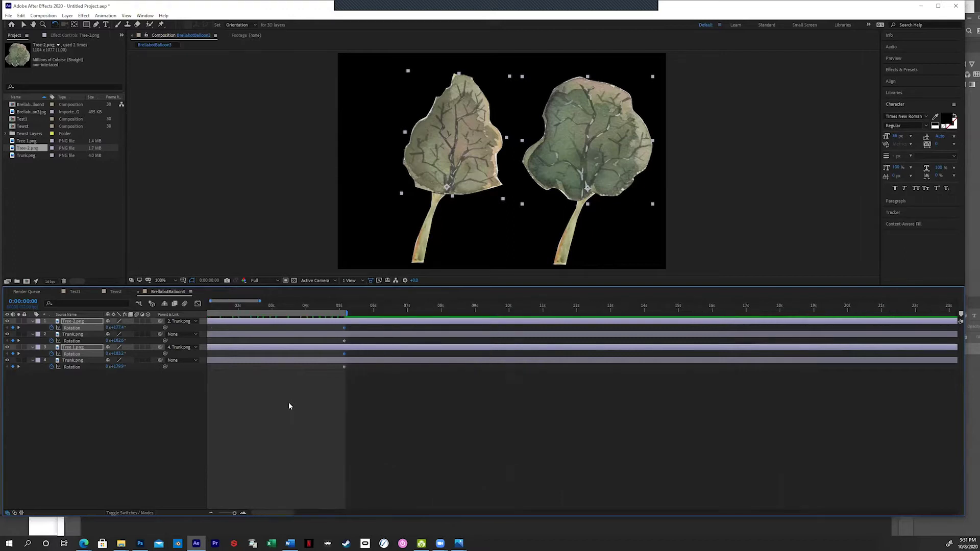
left_click_drag(428, 413, 217, 317)
right_click(383, 329)
mouse_move(416, 422)
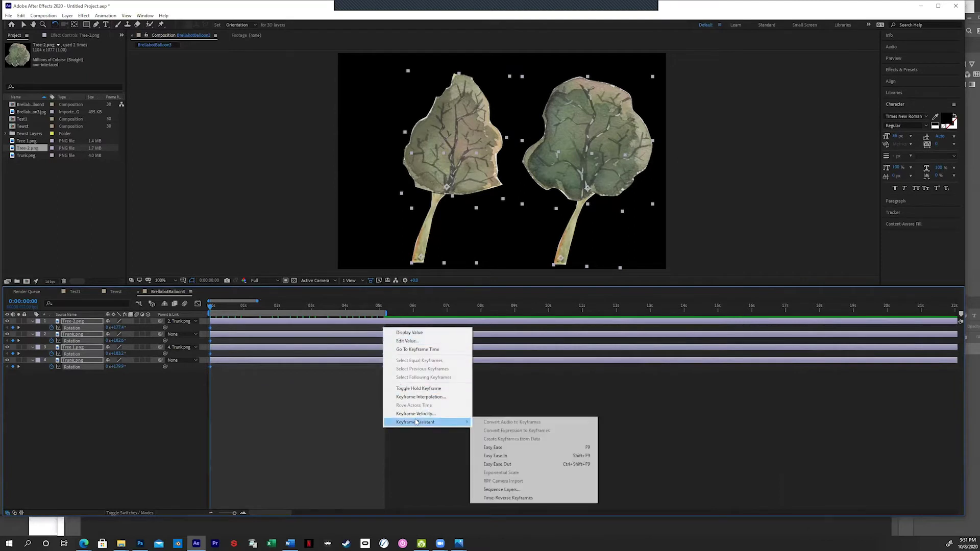
left_click(564, 448)
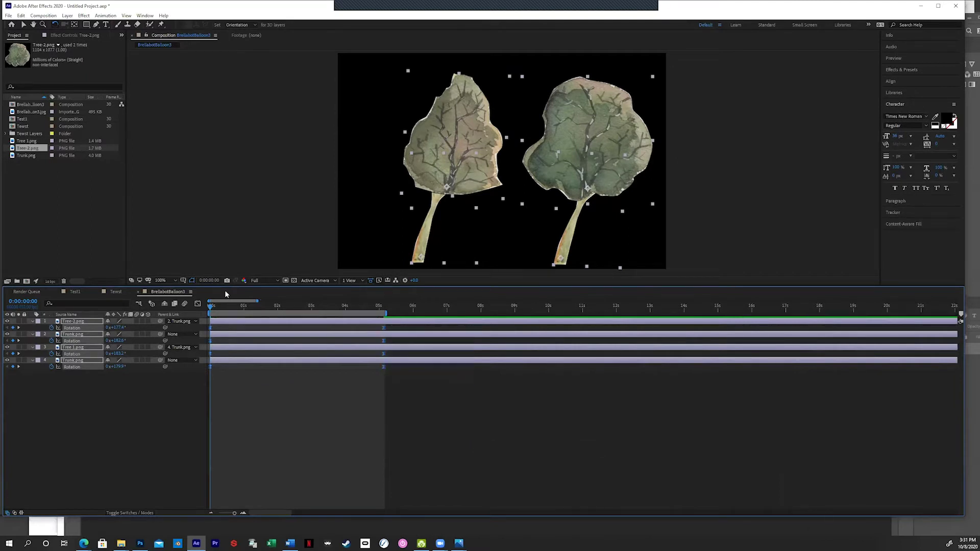
key("space")
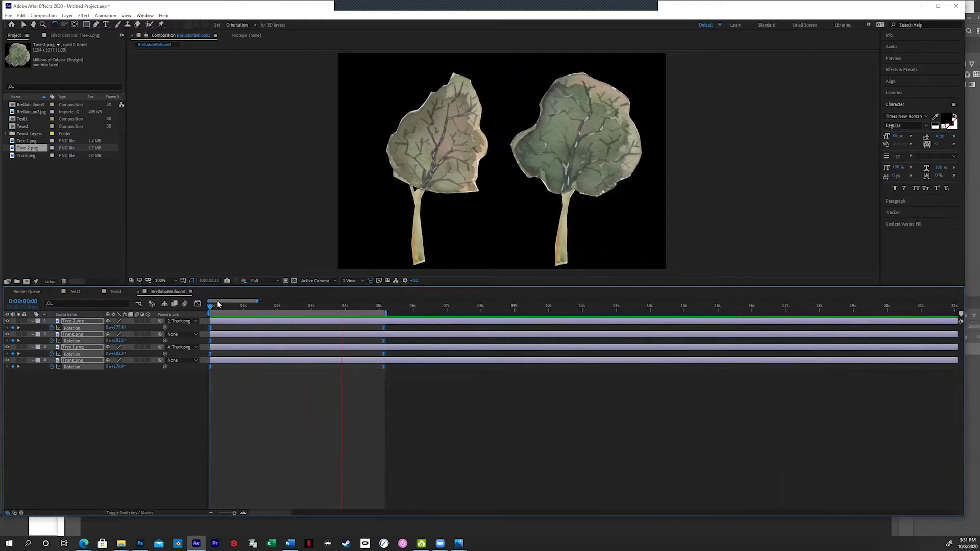
key("space")
Move the ending Rotation keyframes of all four layers earlier, to about two and a half seconds
key("w")
left_click_drag(394, 378, 368, 327)
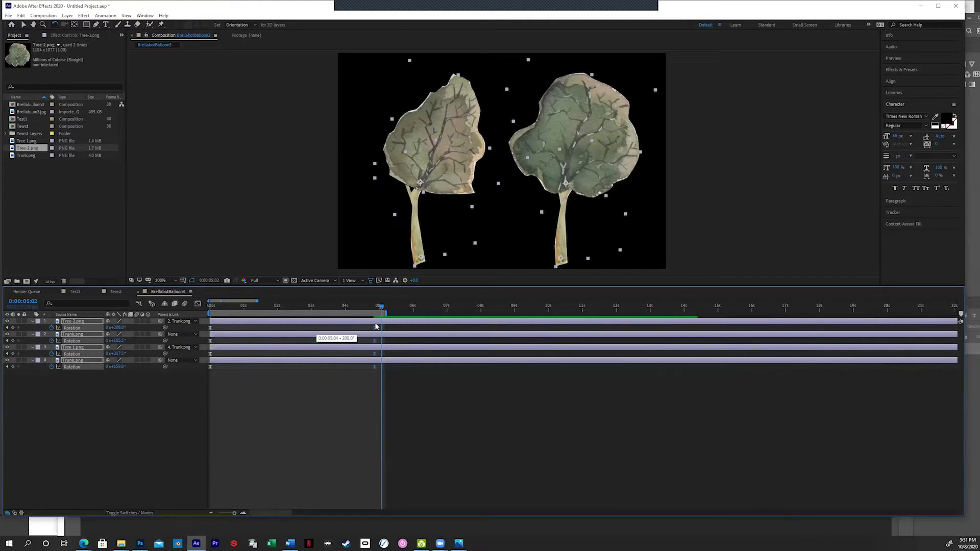
left_click_drag(376, 326, 294, 328)
Select the starting Rotation keyframes of all four layers, move to 0:00:05:00, try duplicating the selection, and undo the duplicated layers
left_click(210, 307)
left_click_drag(228, 380, 200, 329)
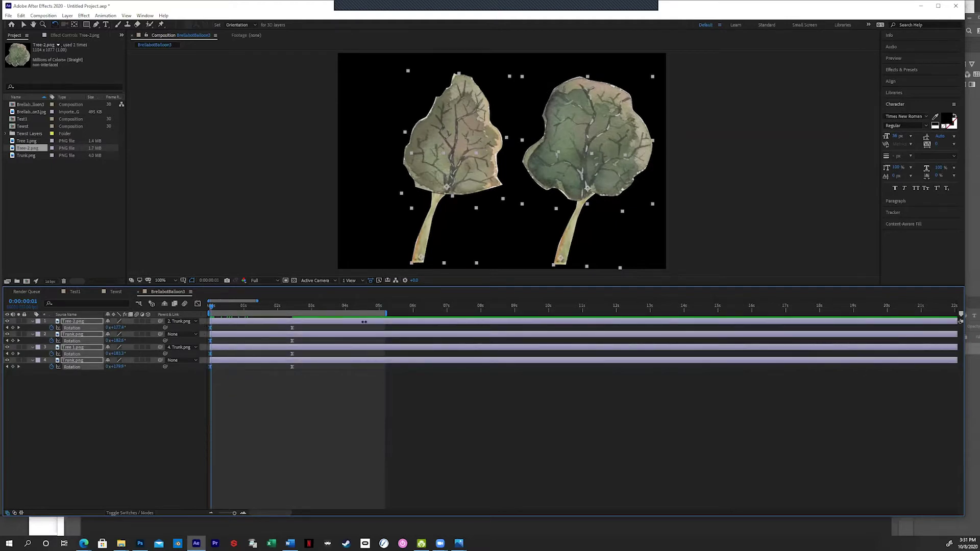
left_click(379, 307)
left_click_drag(380, 311, 379, 311)
key("ctrl+d")
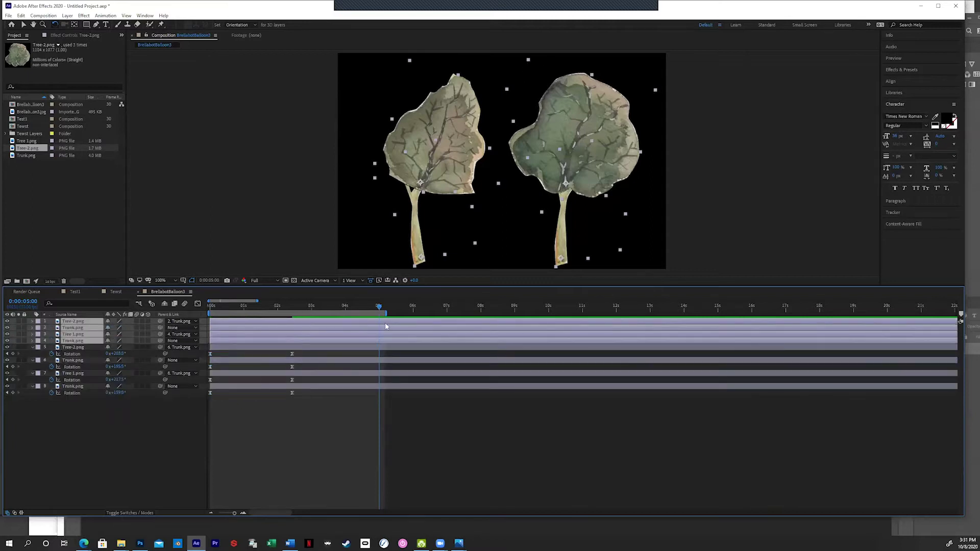
key("ctrl+z")
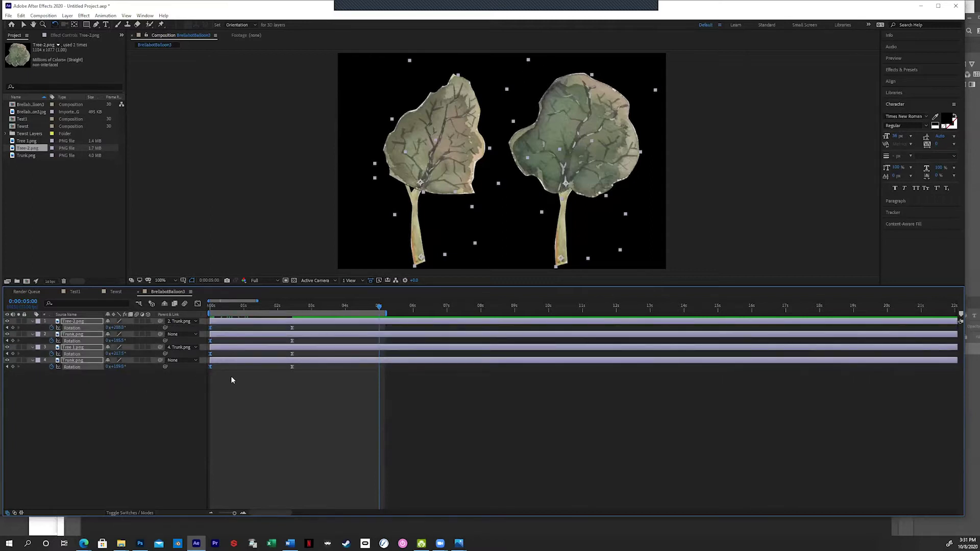
Copy the starting Rotation keyframe of each of the four layers to 0:00:05:00 and preview the looping sway
left_click_drag(230, 374, 201, 365)
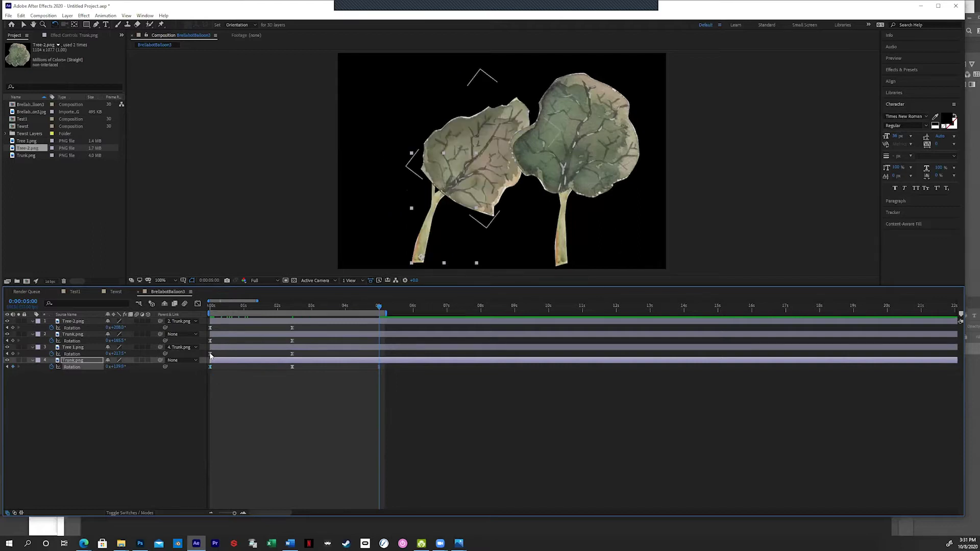
left_click(211, 355)
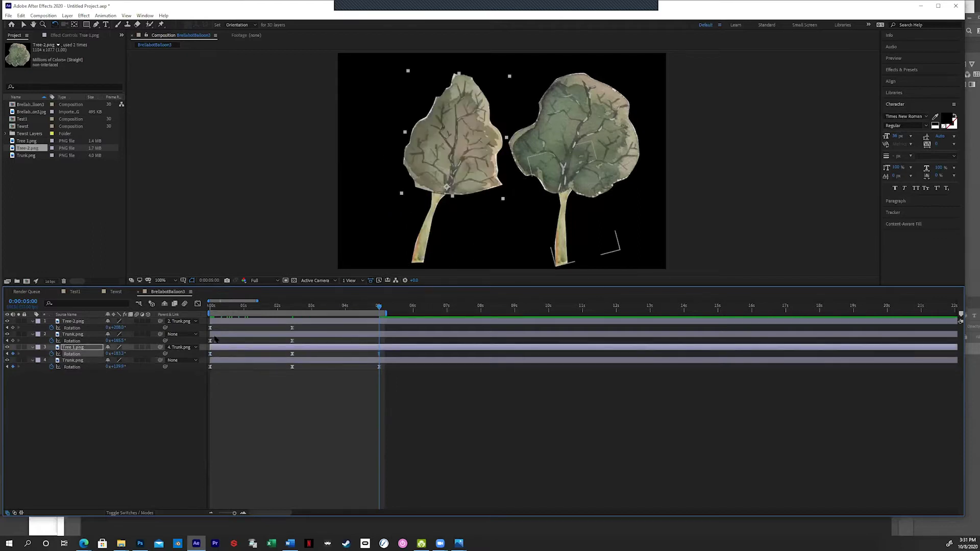
left_click(210, 341)
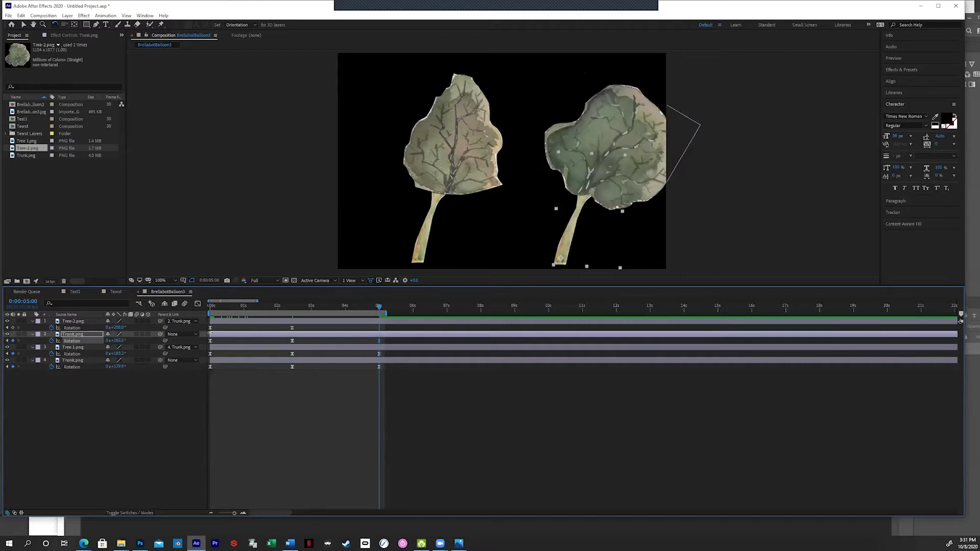
left_click(210, 328)
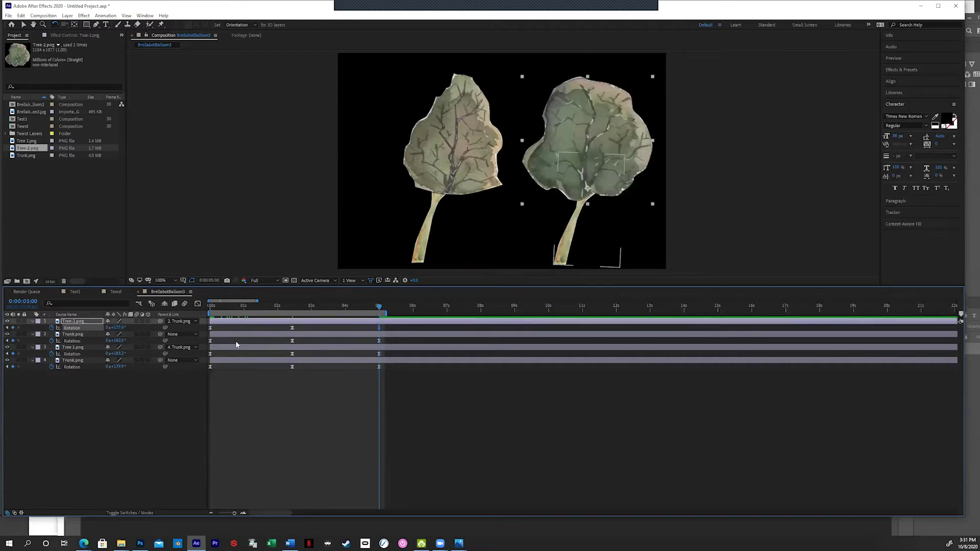
key("space")
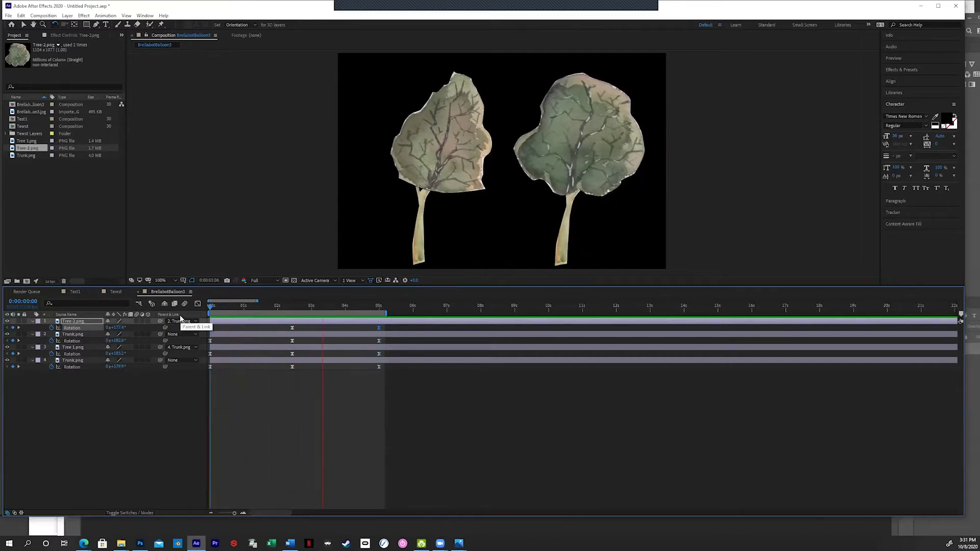
key("space")
Tighten the work area to end just after the five-second keyframes and trim the composition to the work area
left_click_drag(386, 313, 383, 312)
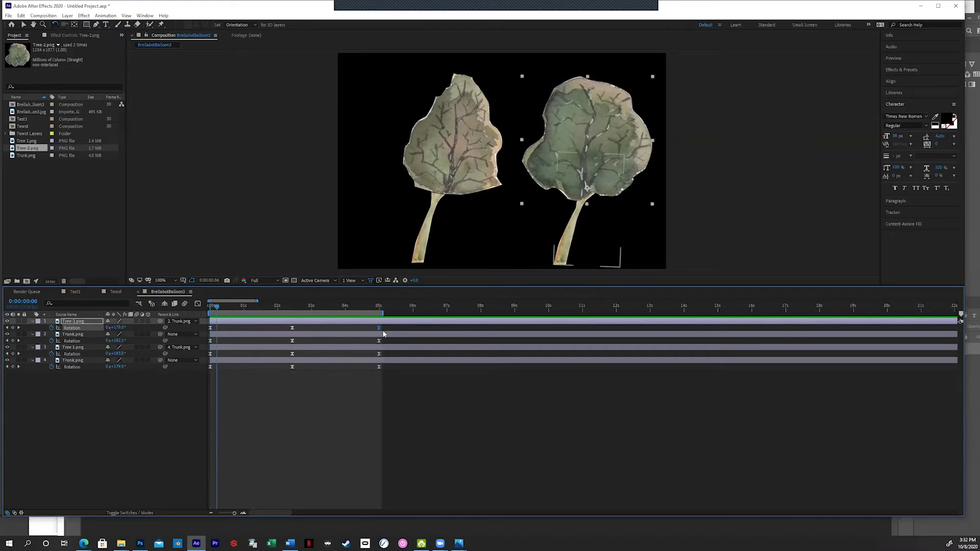
scroll(382, 330, "up", 6, "alt")
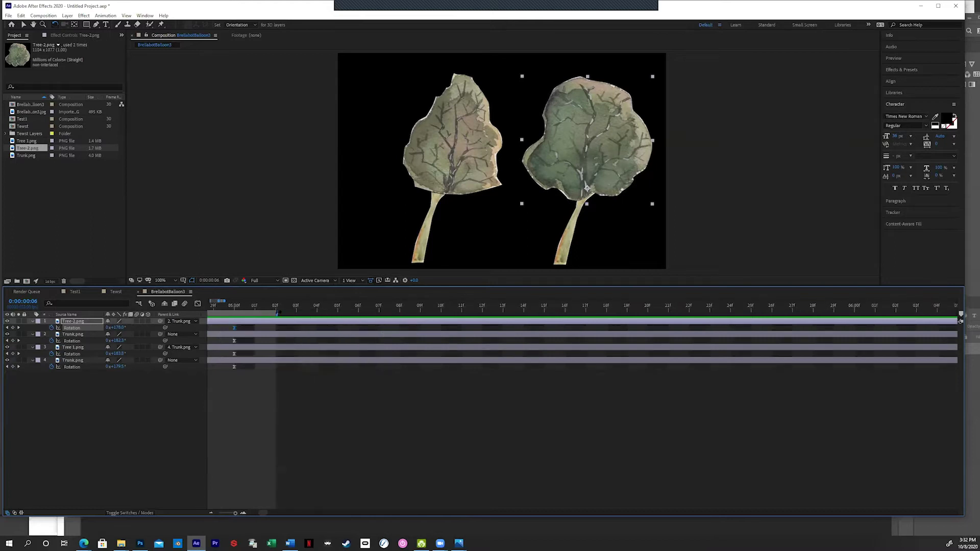
scroll(242, 342, "down", 6, "alt")
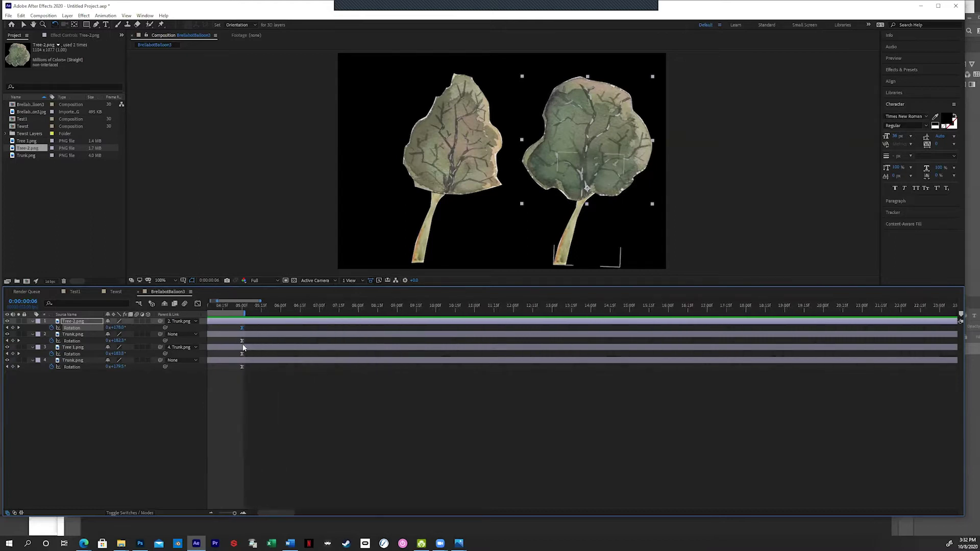
scroll(235, 330, "down", 4, "alt")
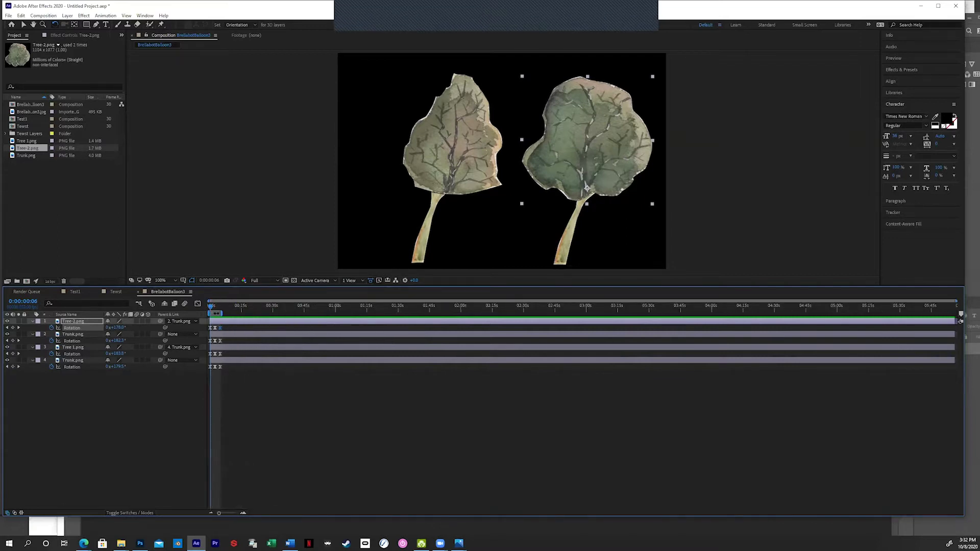
right_click(215, 313)
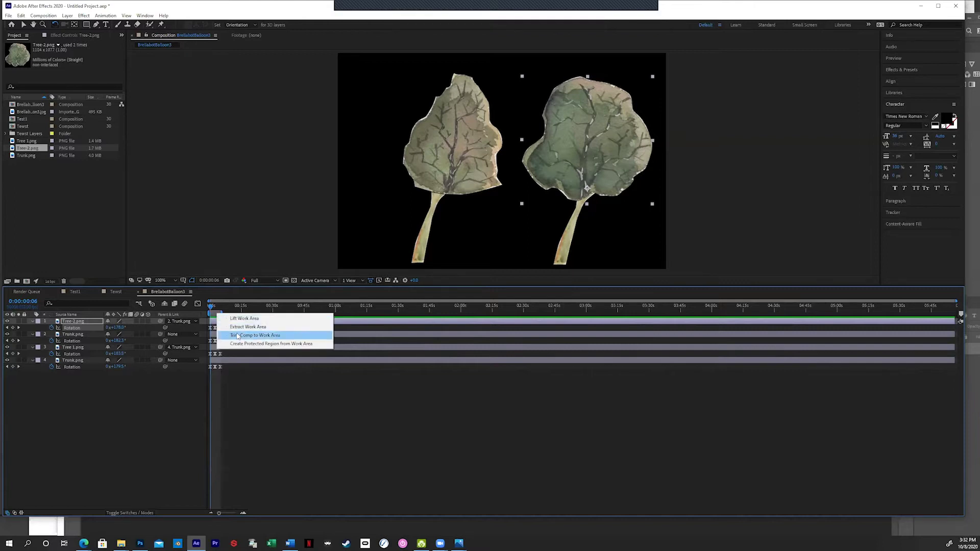
left_click(254, 335)
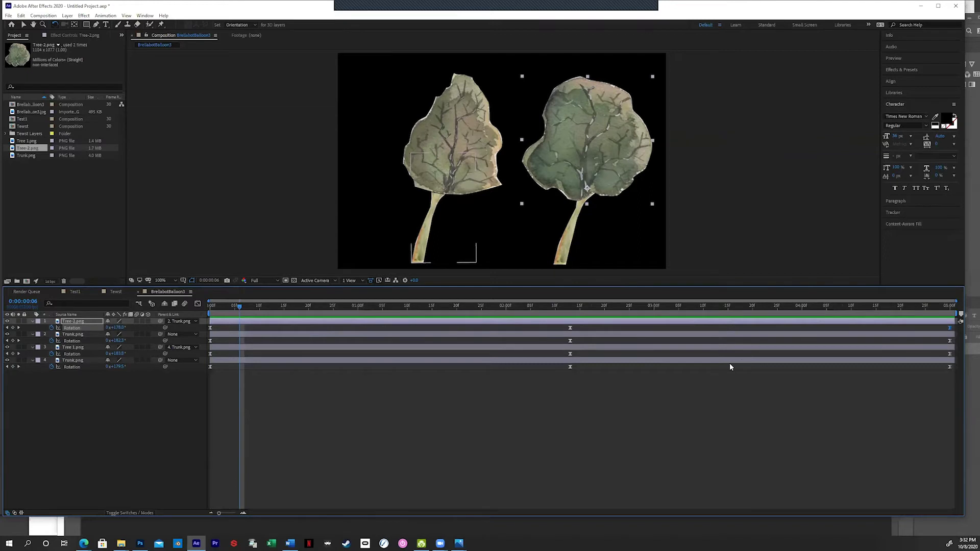
left_click(9, 15)
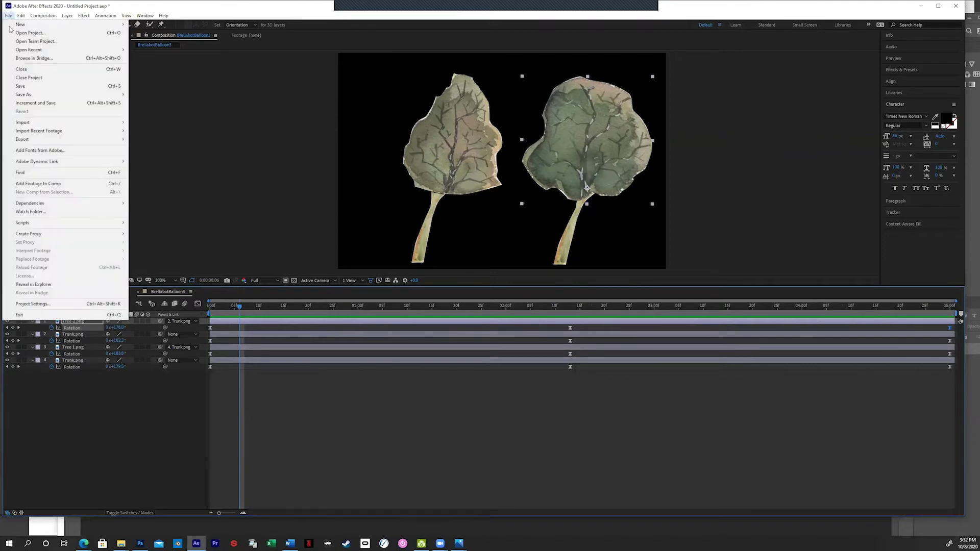
mouse_move(53, 142)
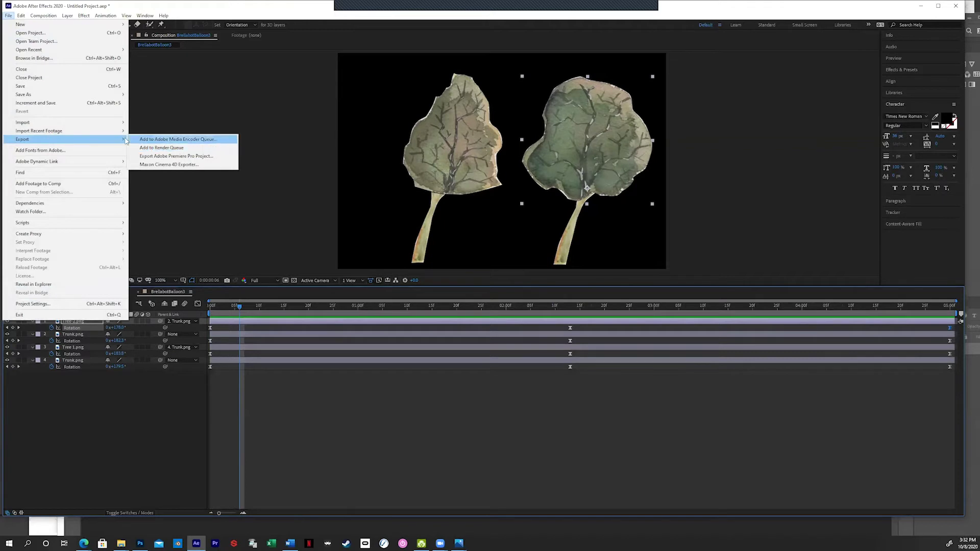
left_click(295, 141)
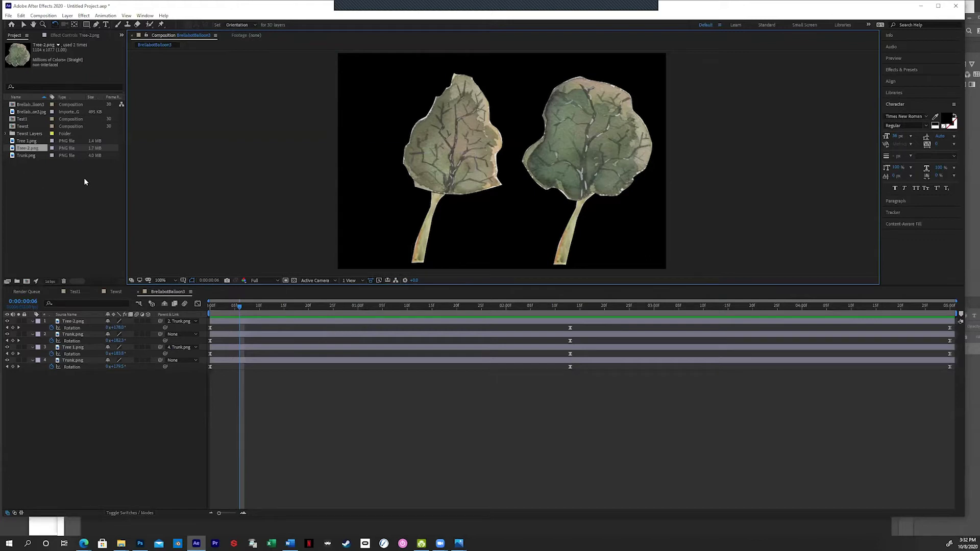
Create an orange solid at the composition's full size and place it beneath all the tree and trunk layers
right_click(59, 400)
mouse_move(81, 407)
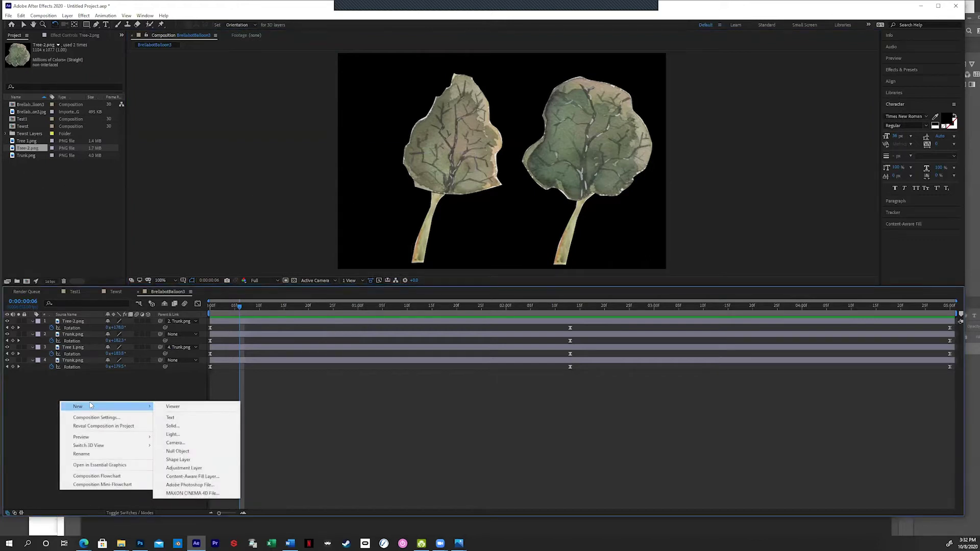
left_click(173, 426)
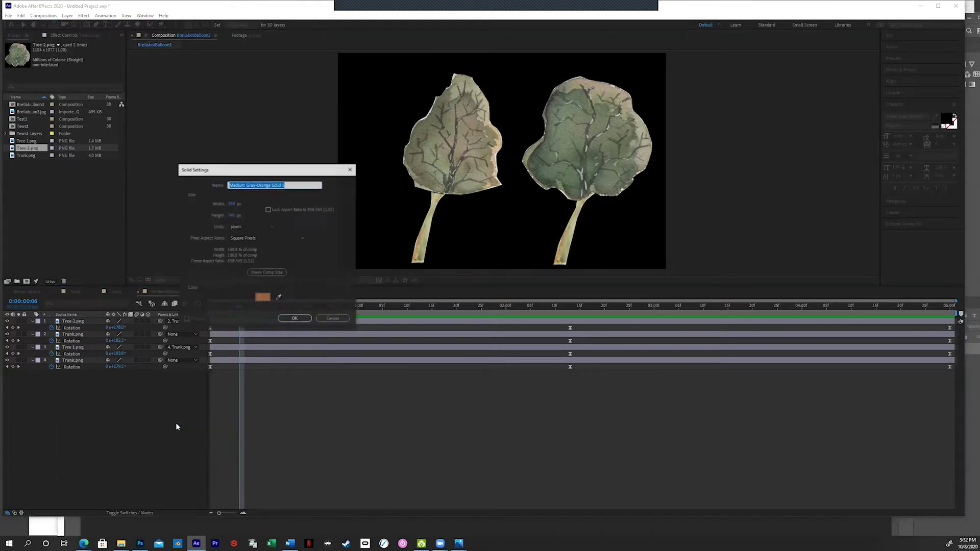
left_click(258, 298)
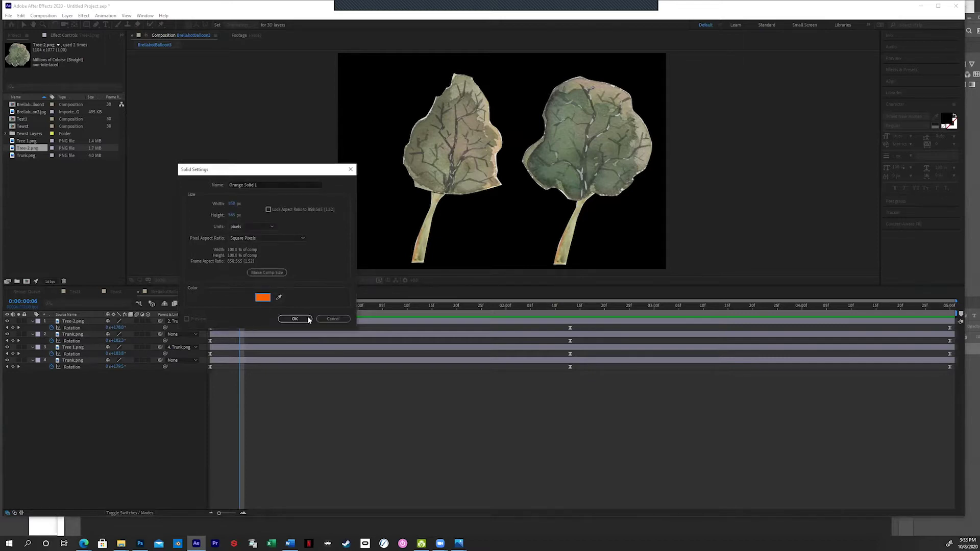
left_click(305, 319)
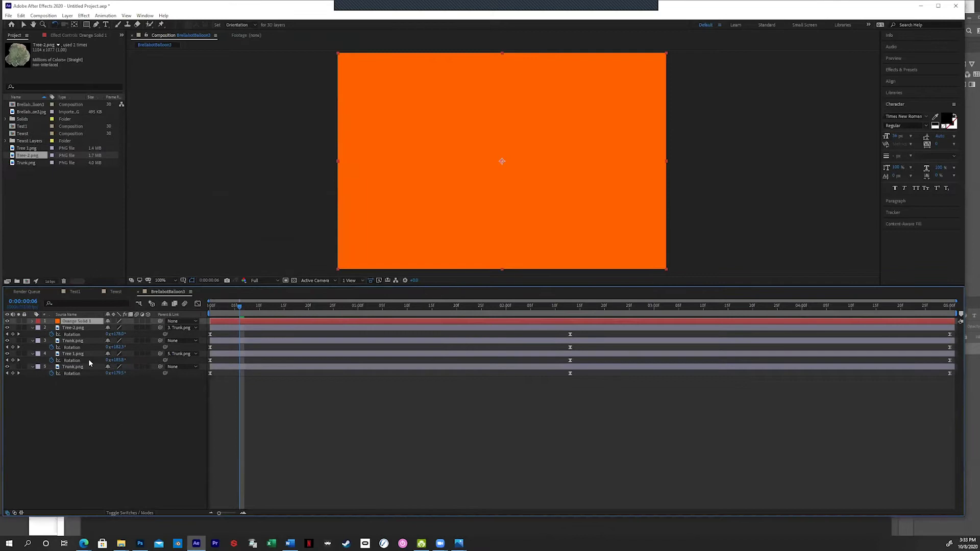
left_click_drag(78, 321, 83, 381)
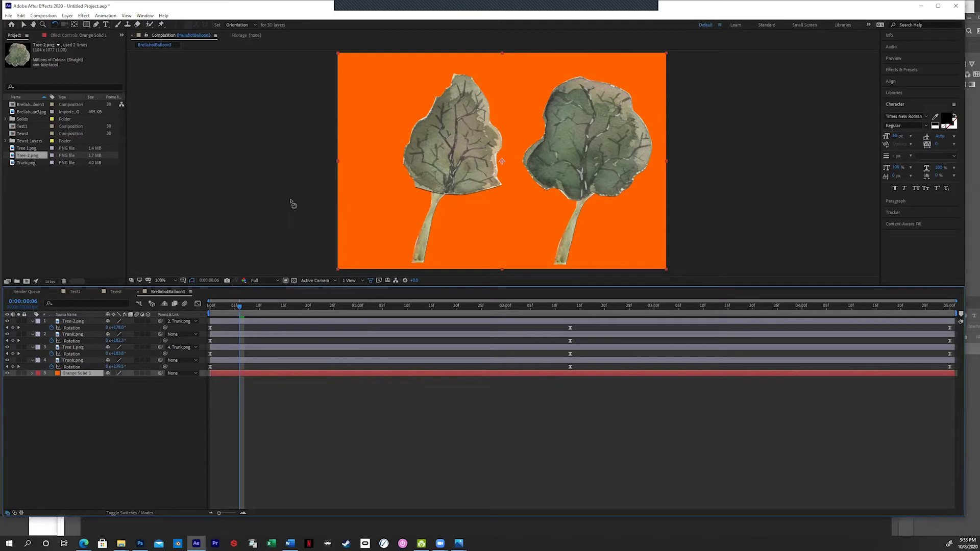
Add the composition to the Adobe Media Encoder queue for export, and view the presets available for its H.264 output
left_click(8, 15)
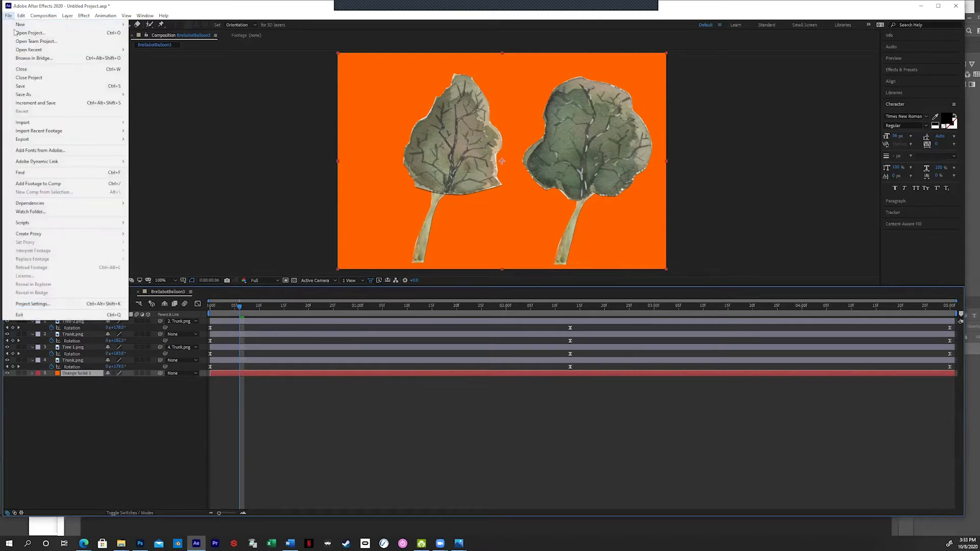
mouse_move(91, 140)
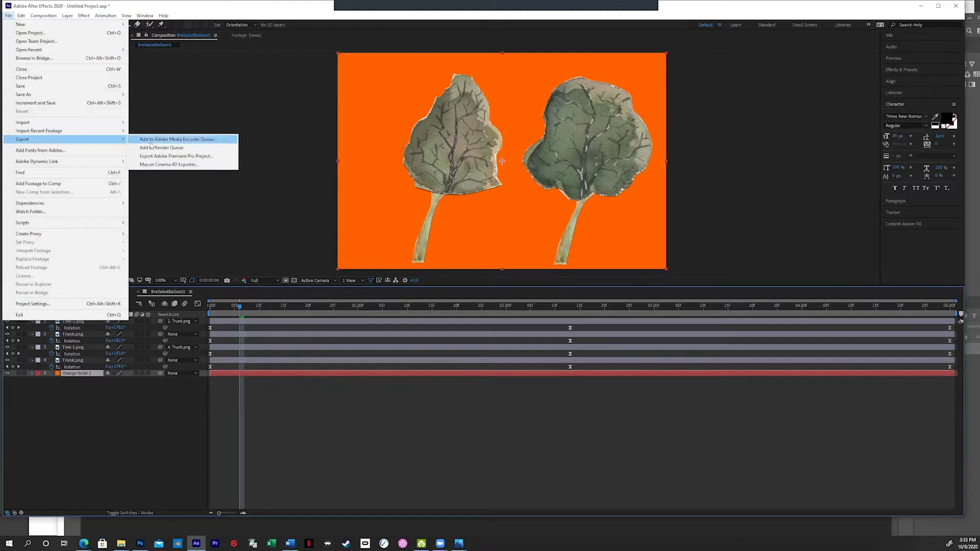
left_click(170, 140)
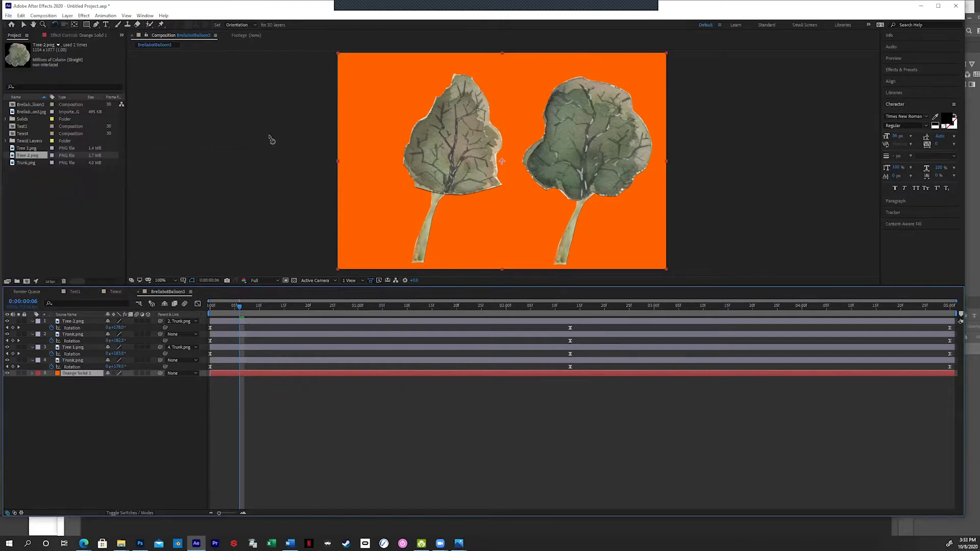
left_click(9, 16)
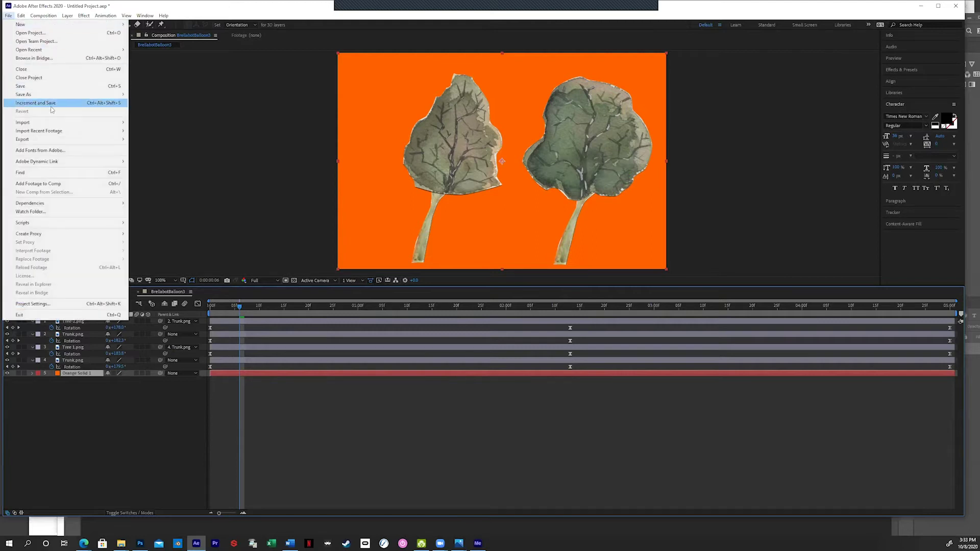
mouse_move(63, 139)
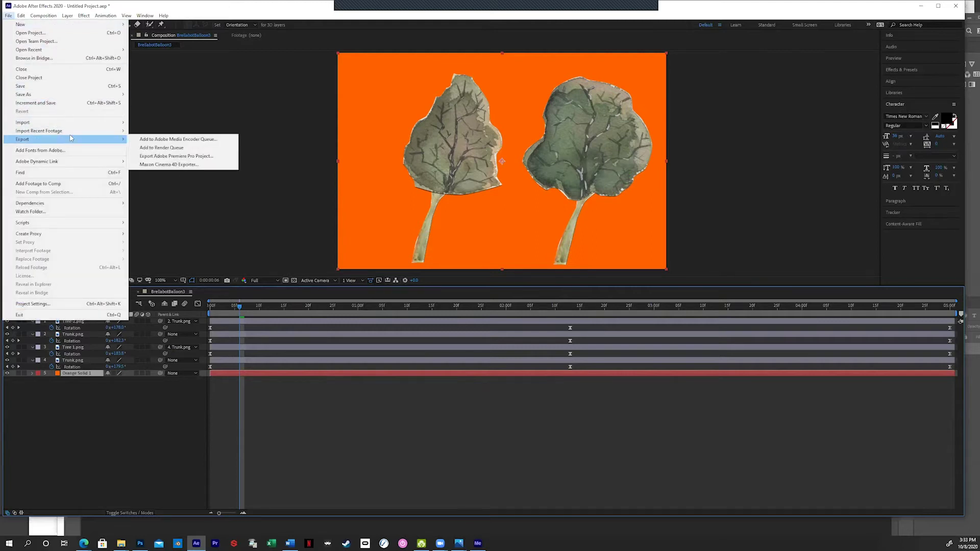
left_click(152, 140)
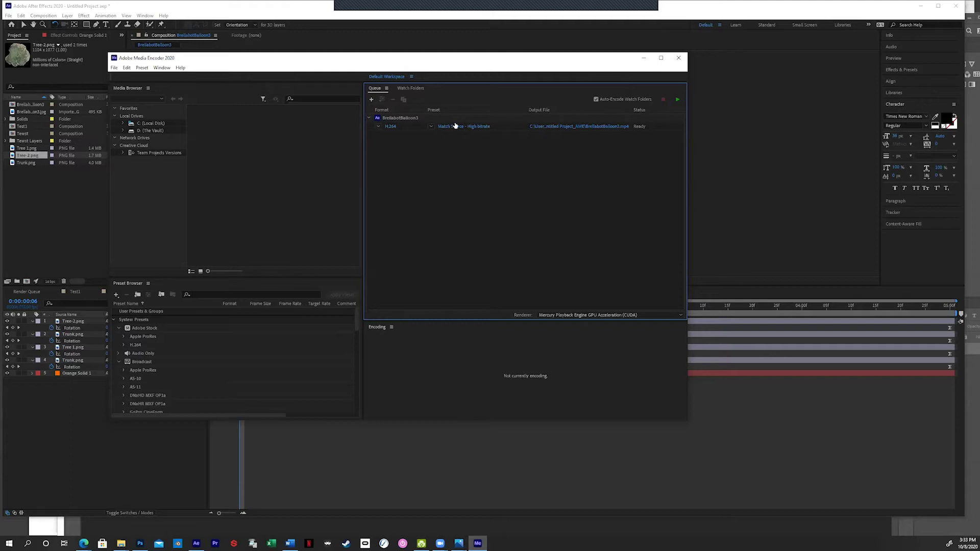
left_click(431, 126)
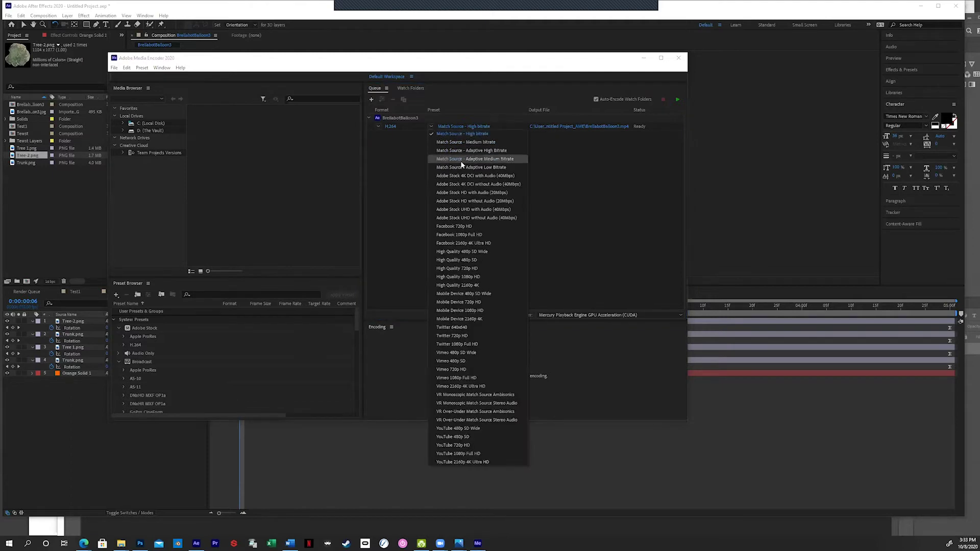
left_click(390, 168)
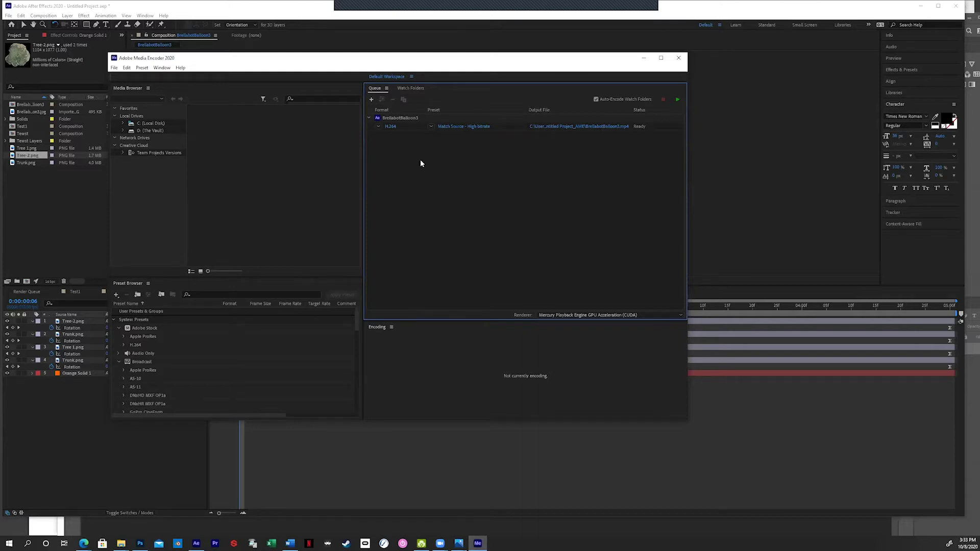
Set the export's output location to the OneDrive > Working > AR Workshop folder on The Vault (D:), keeping the file name BrellabotBalloon3.mp4
left_click(578, 126)
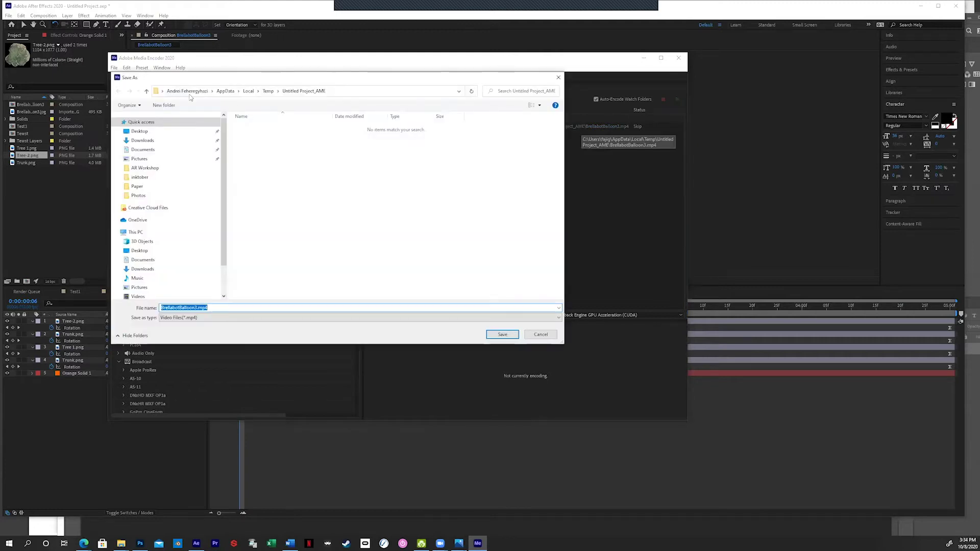
scroll(177, 271, "down", 2)
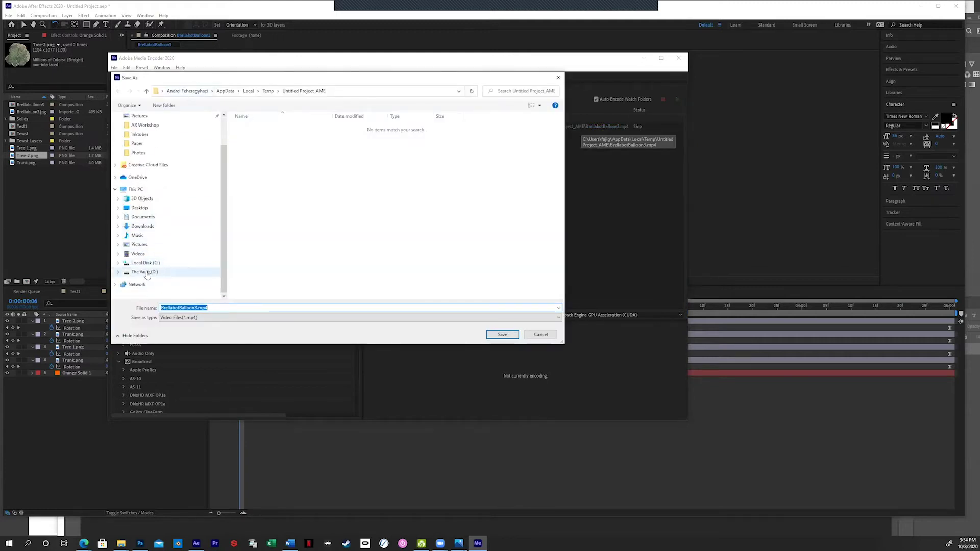
left_click(144, 272)
double_click(251, 144)
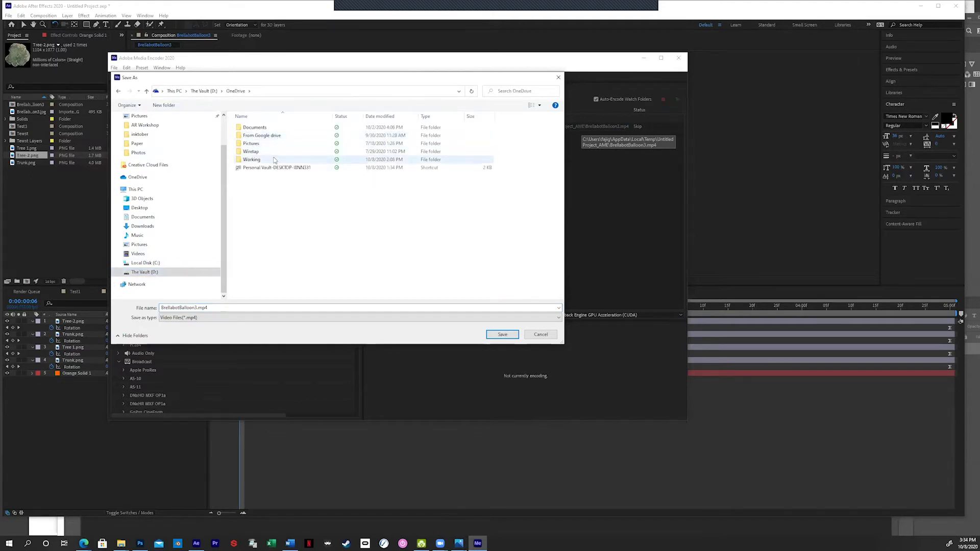
double_click(253, 159)
left_click(270, 128)
double_click(270, 128)
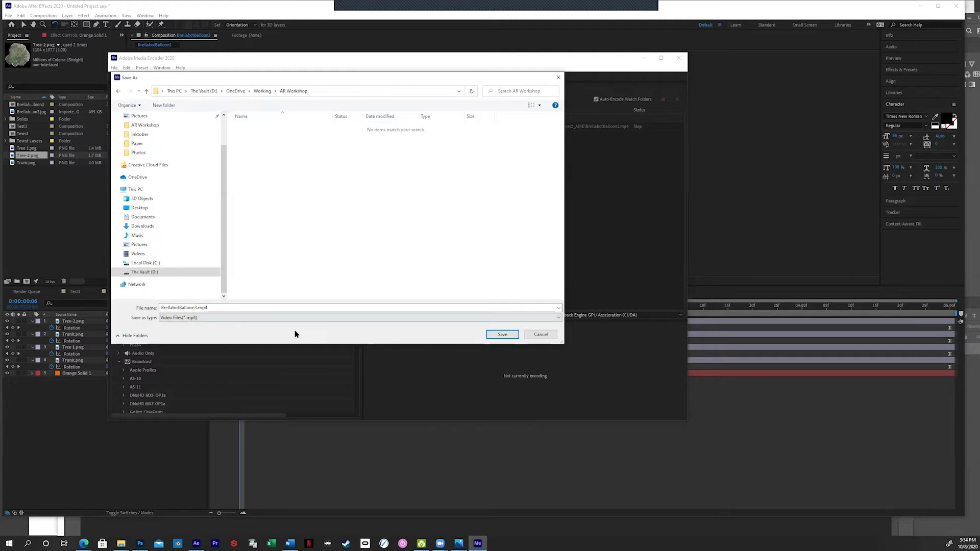
left_click(505, 335)
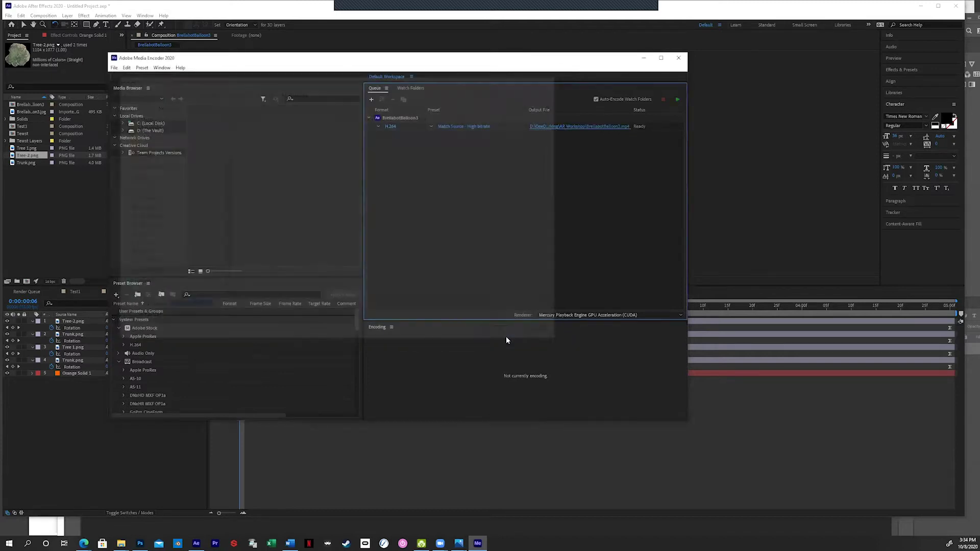
Start encoding the queued BrellabotBalloon3 export, and switch to the Artivive Bridge add-project page in the browser
left_click(678, 100)
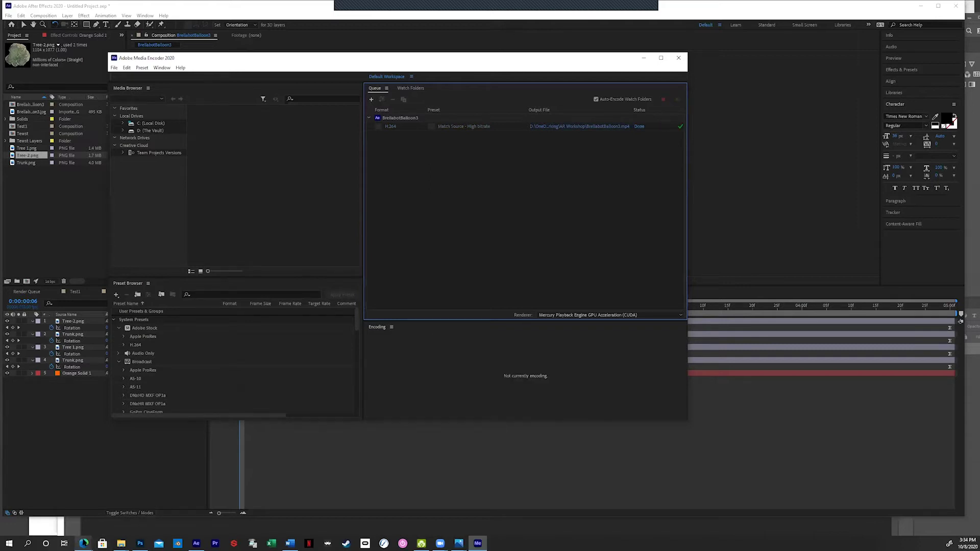
left_click(85, 542)
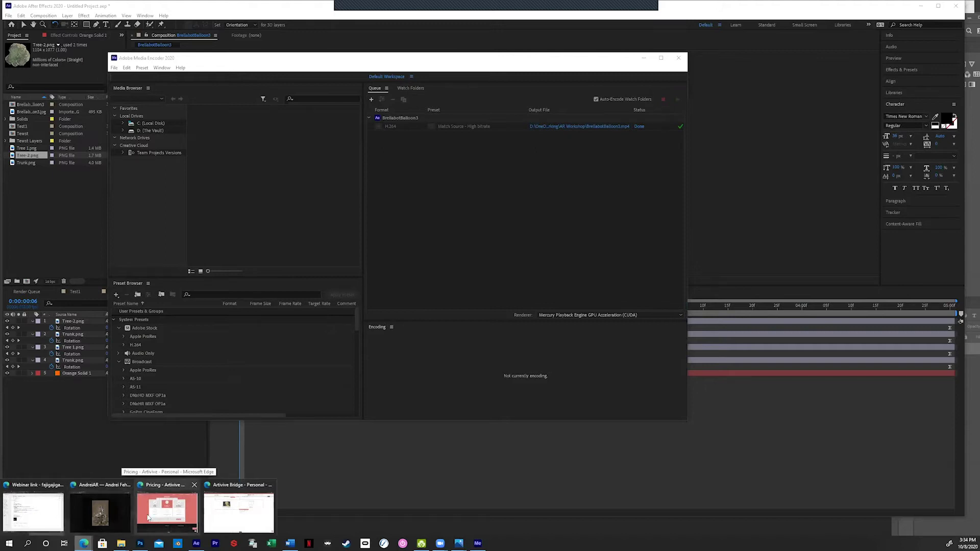
left_click(238, 512)
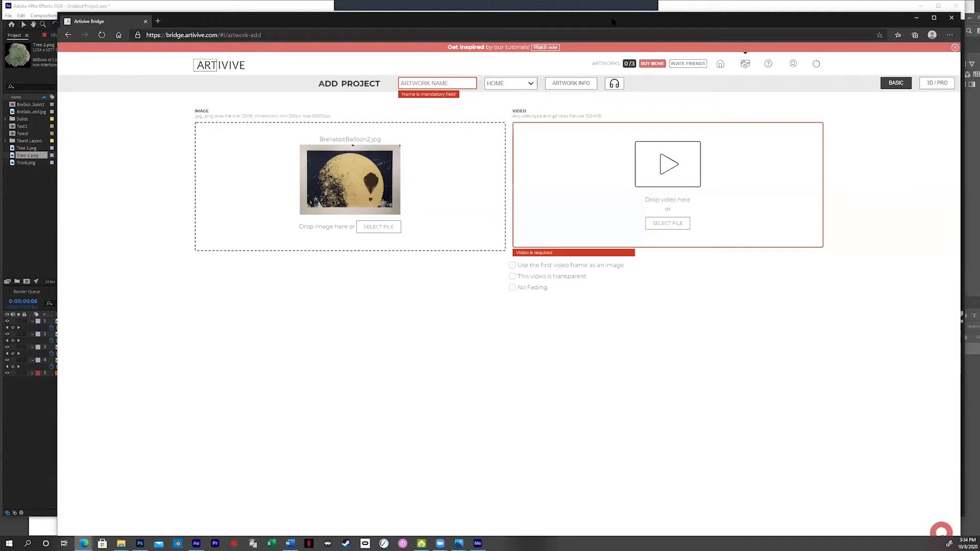
left_click_drag(612, 20, 563, 20)
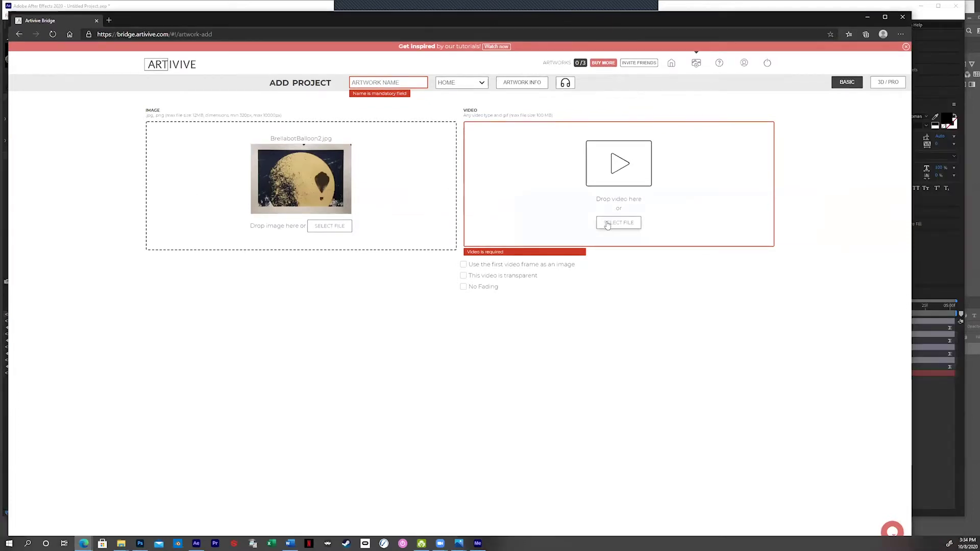
Add BrellabotBalloon3.mp4 from the AR Workshop folder as the project's video
left_click(121, 543)
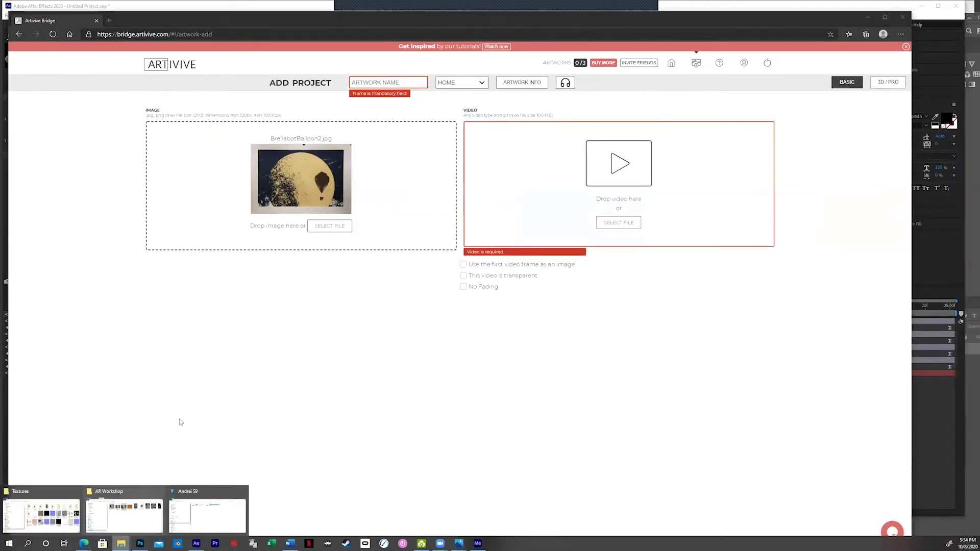
left_click(148, 526)
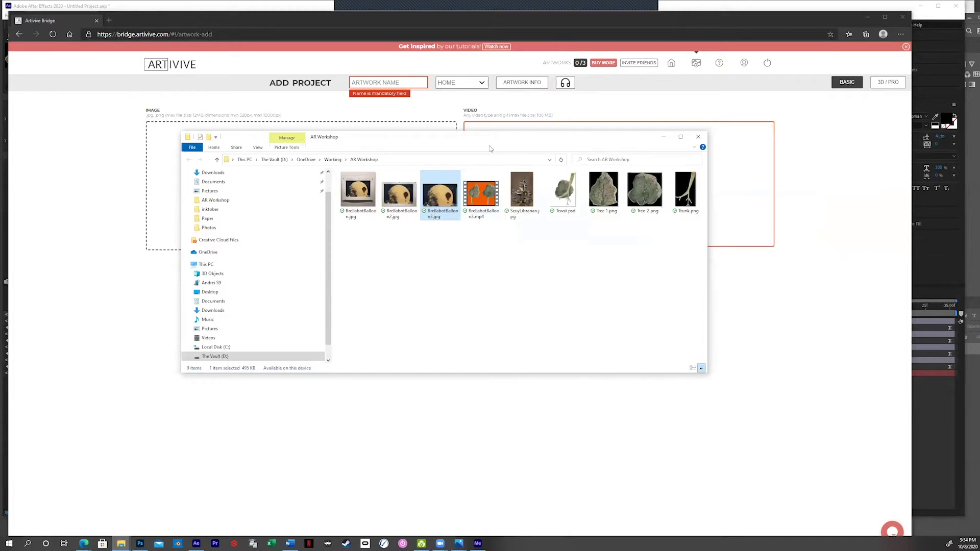
left_click_drag(444, 152, 321, 239)
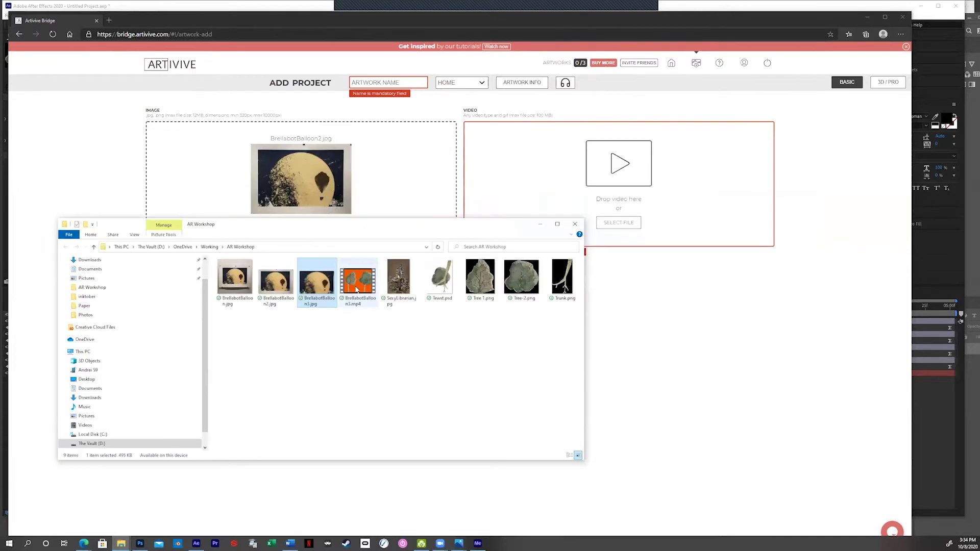
left_click_drag(358, 291, 618, 200)
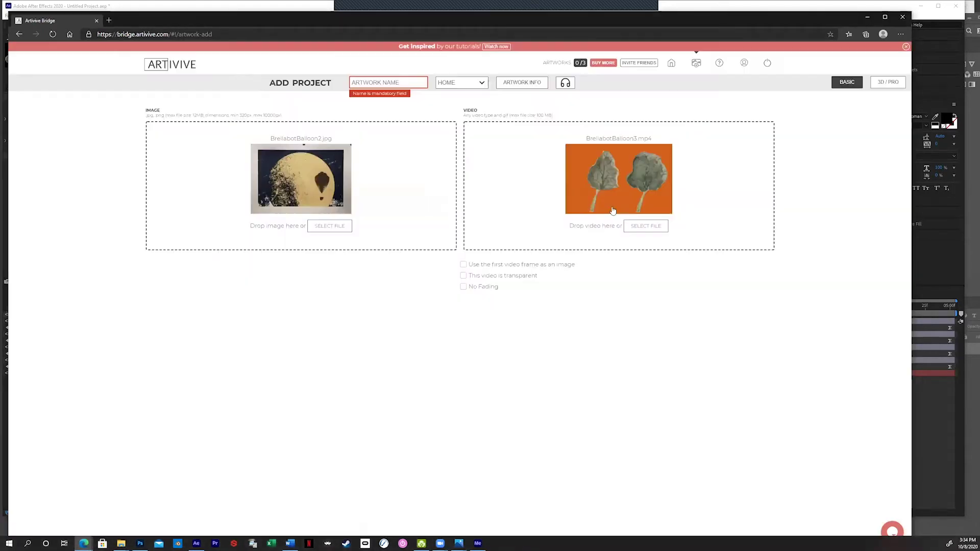
Make the video transparent, sampling its orange background (RGB 241, 86, 6) as the key colour with a threshold of 0.83
left_click(464, 276)
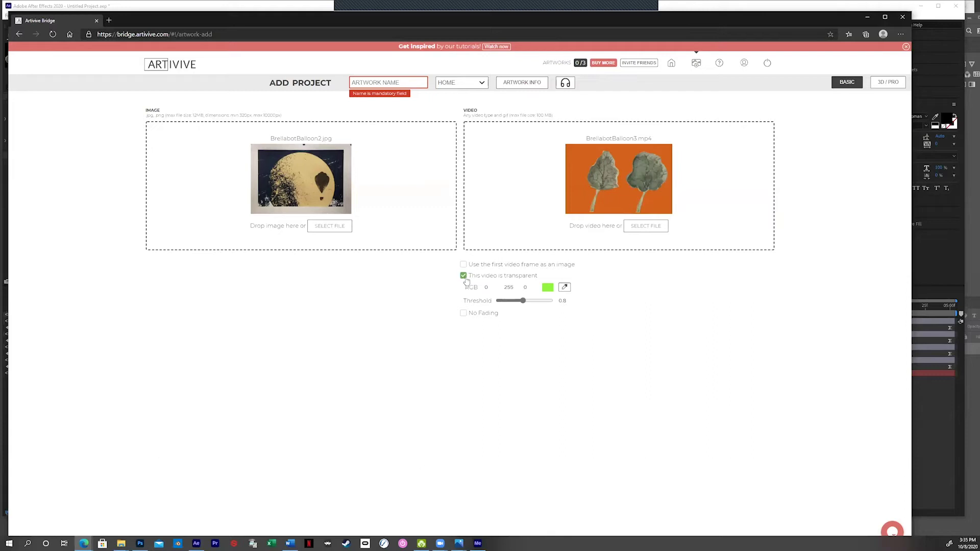
left_click(565, 289)
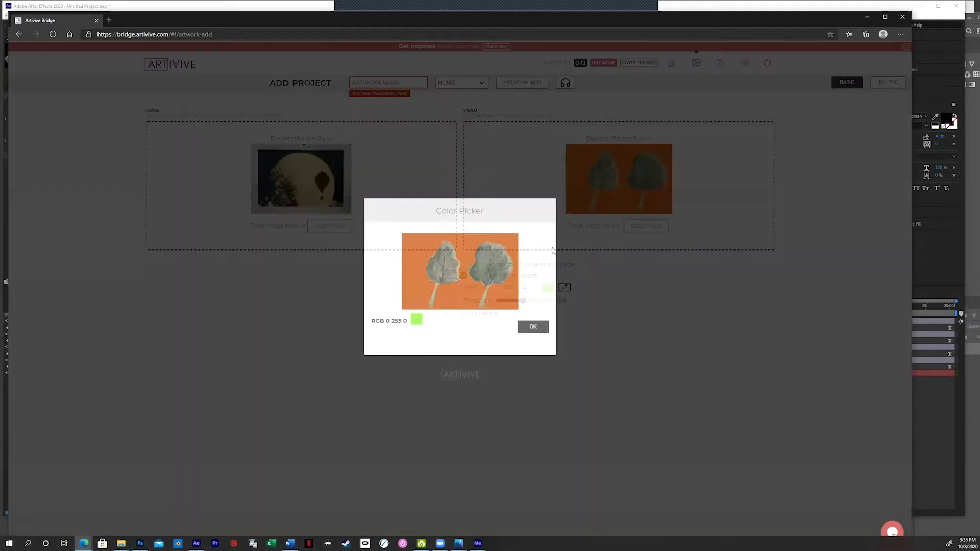
left_click(466, 303)
left_click(533, 327)
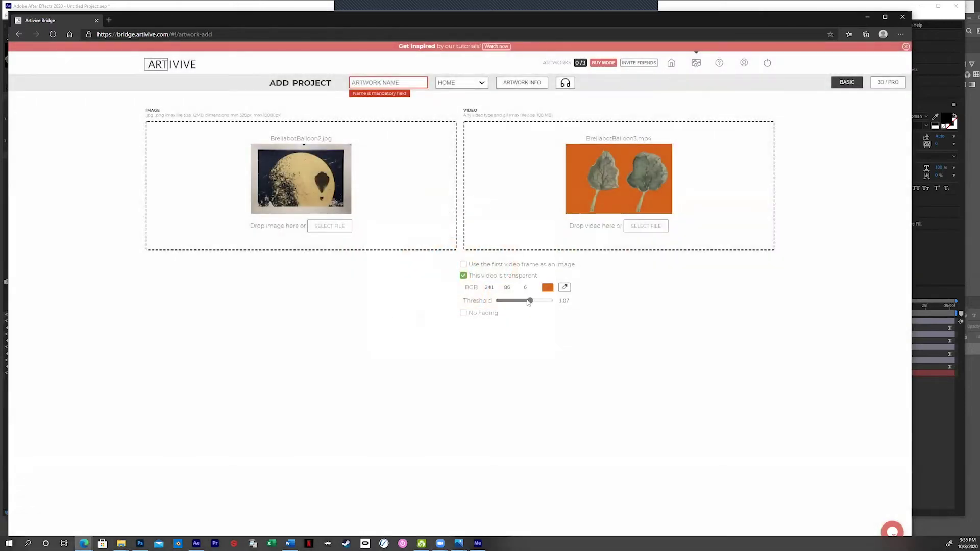
left_click(522, 302)
left_click(463, 317)
Name the artwork Balloon and choose HOME as its folder
left_click(372, 82)
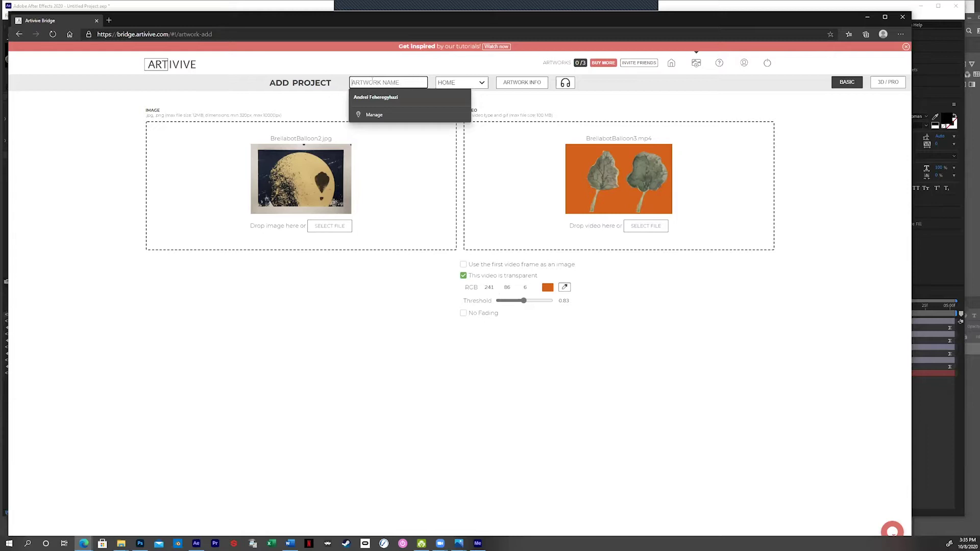
type("Balloon")
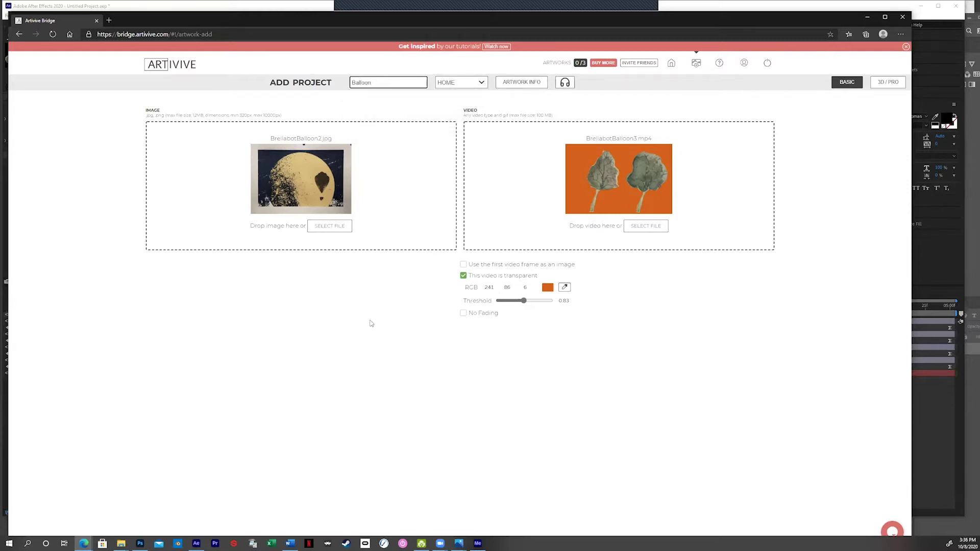
left_click(371, 323)
left_click(478, 83)
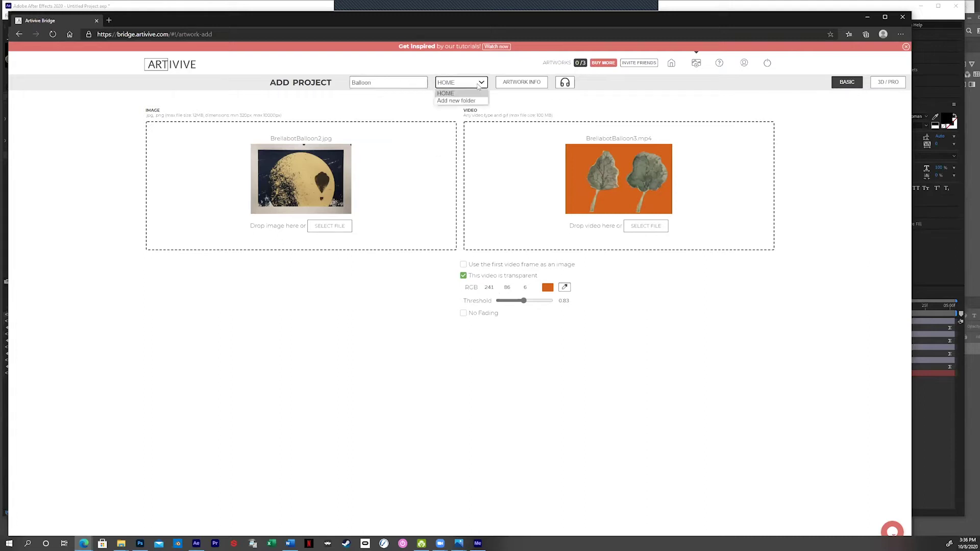
left_click(454, 94)
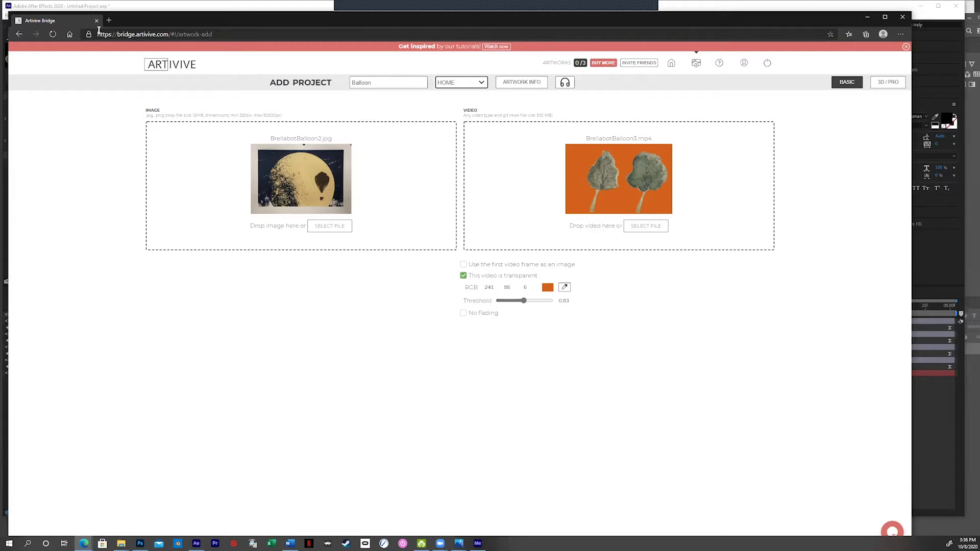
Reload the page to clear the project form, and add BrellabotBalloon3.mp4 from the AR Workshop folder as its video
left_click(54, 34)
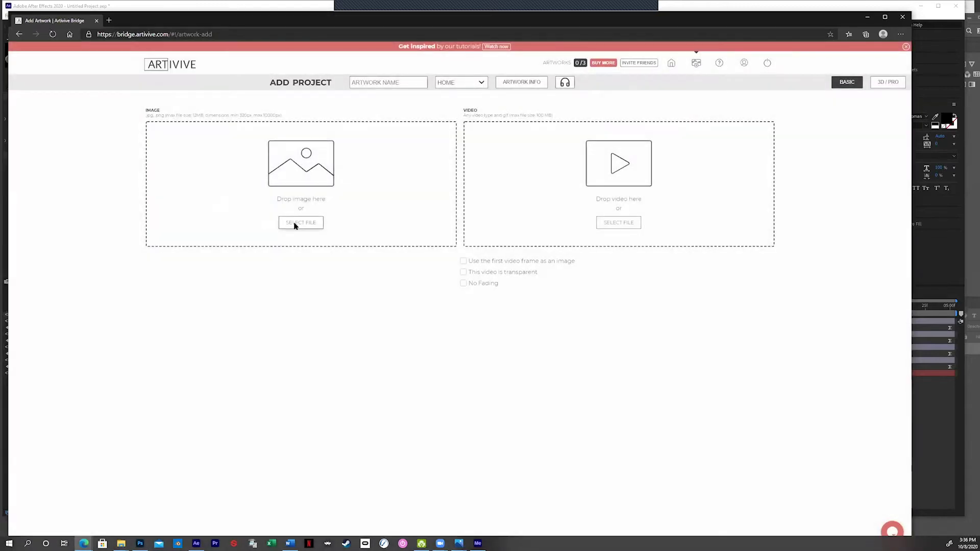
left_click(295, 224)
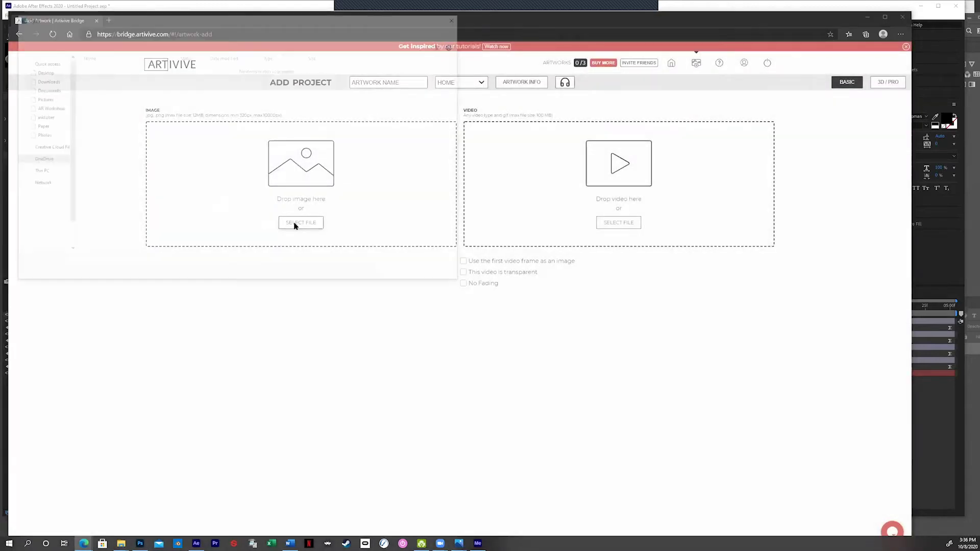
left_click(442, 275)
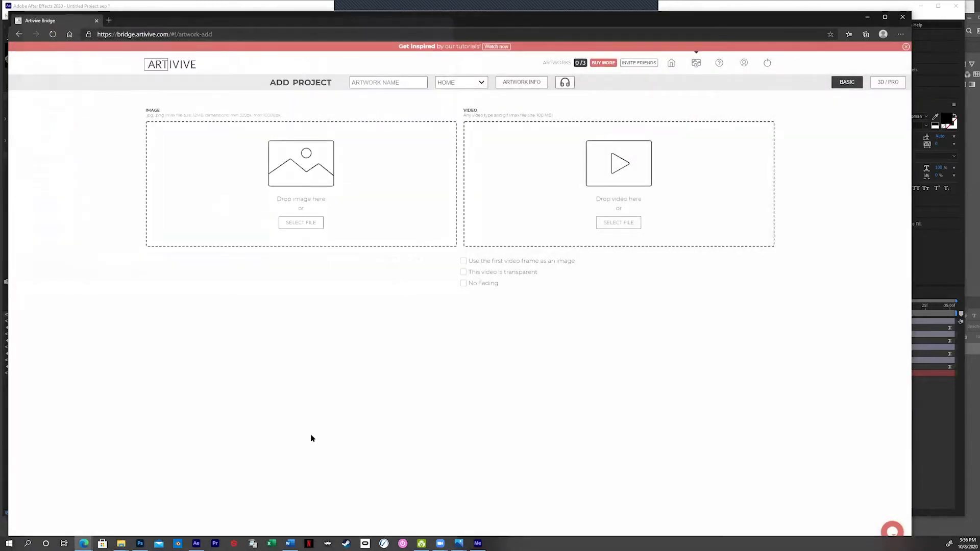
left_click(123, 543)
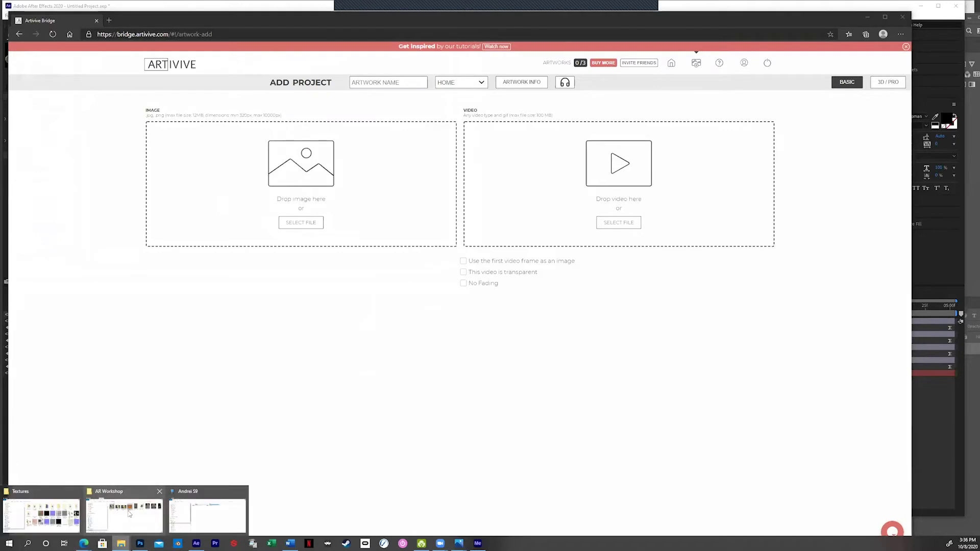
left_click(127, 505)
left_click_drag(357, 286, 615, 176)
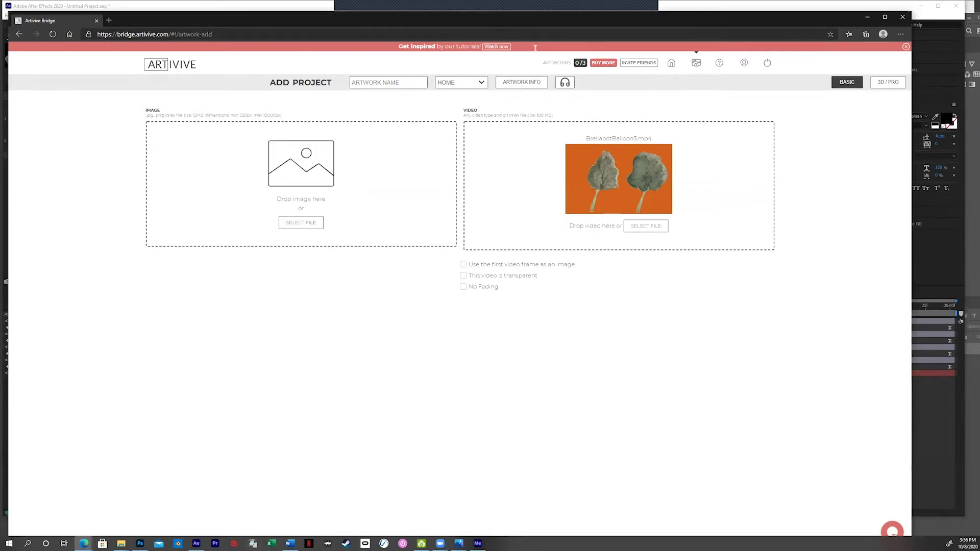
Resize and reposition the browser window so that the whole project form fits on screen
left_click_drag(521, 38, 522, 1)
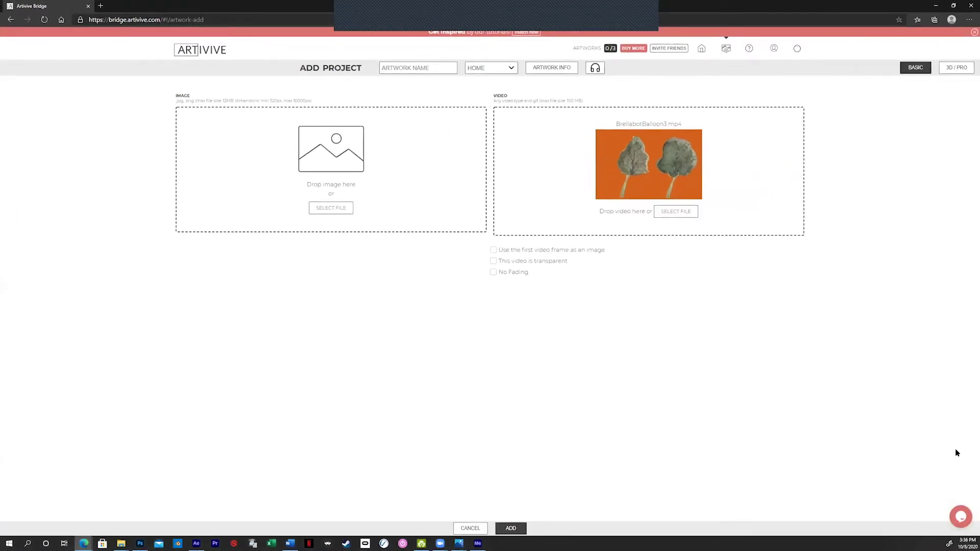
double_click(700, 6)
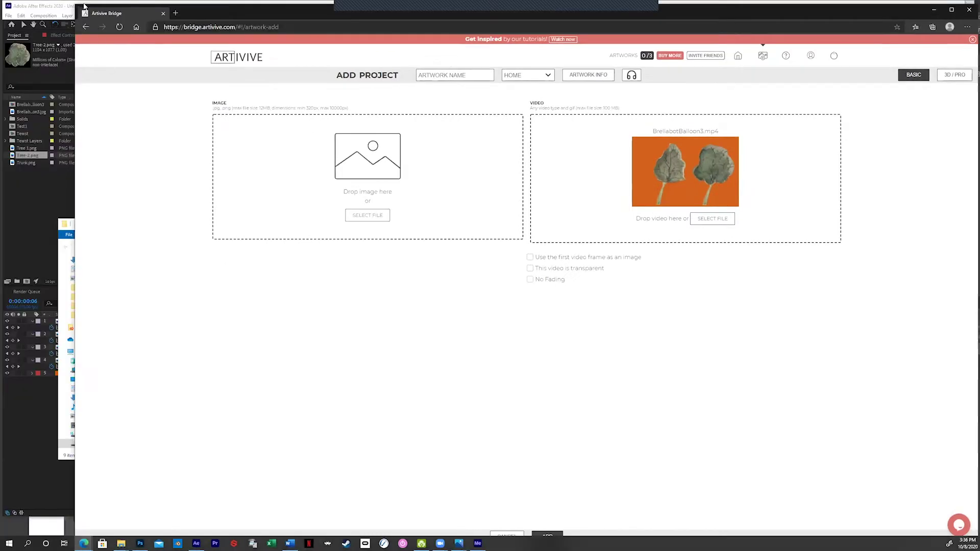
left_click_drag(77, 4, 120, 84)
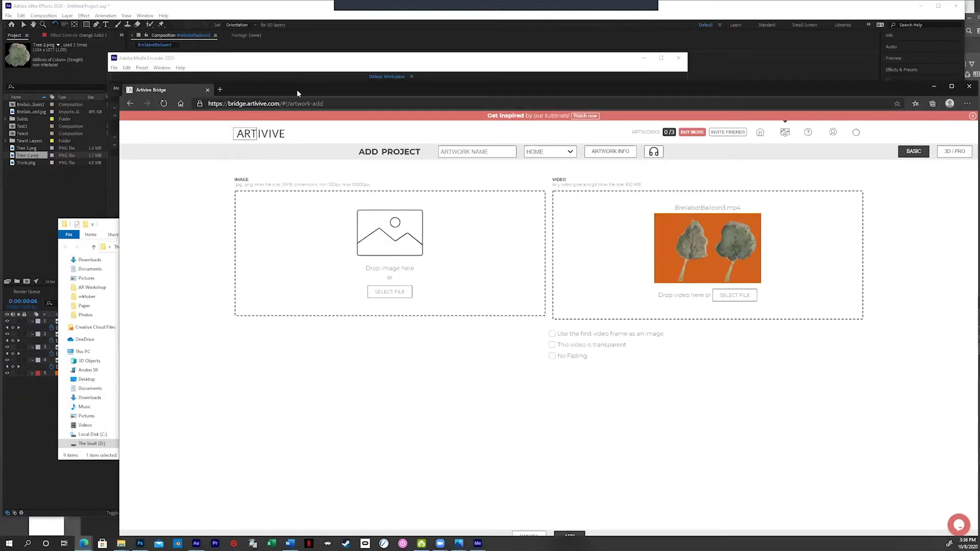
left_click_drag(298, 87, 221, 22)
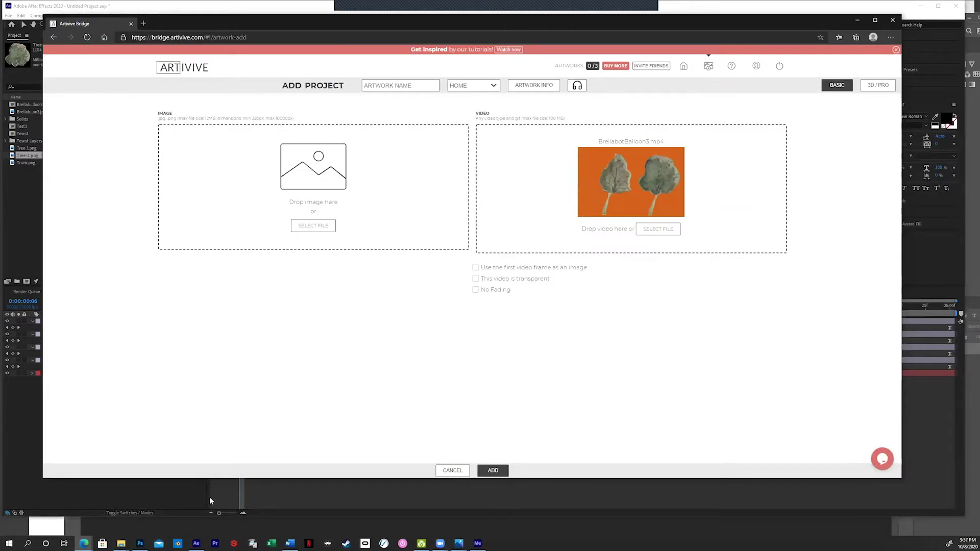
Add BrellabotBalloon2.jpg from the AR Workshop folder as the project's image
left_click(121, 543)
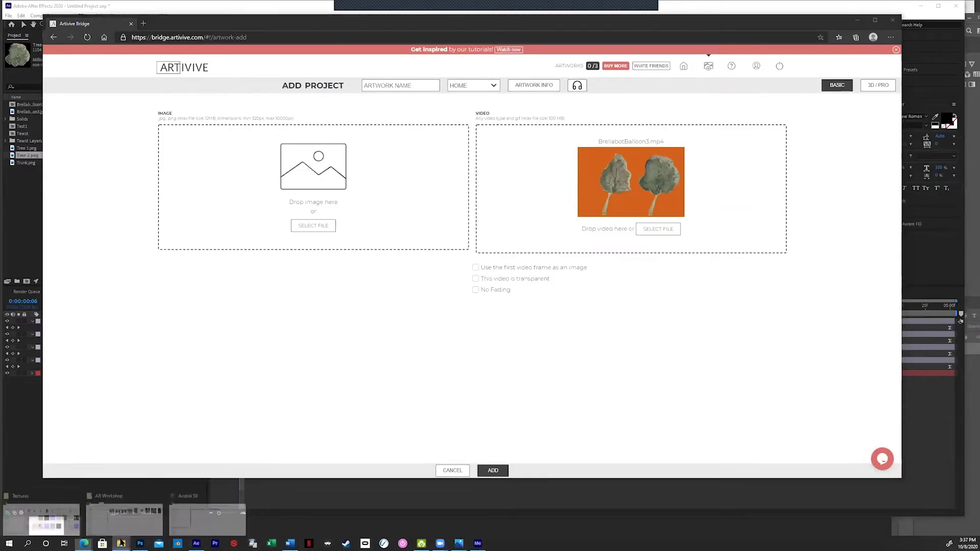
left_click(142, 520)
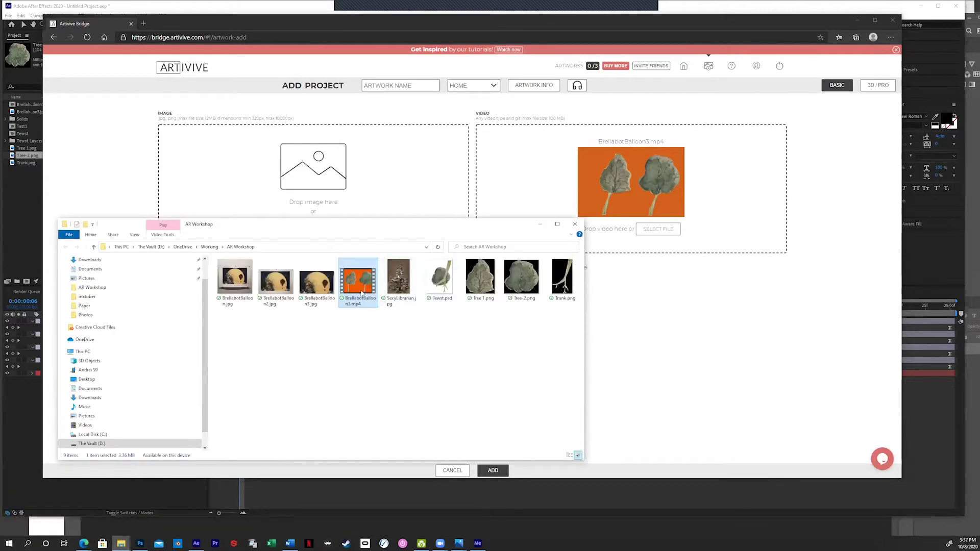
left_click_drag(277, 283, 306, 184)
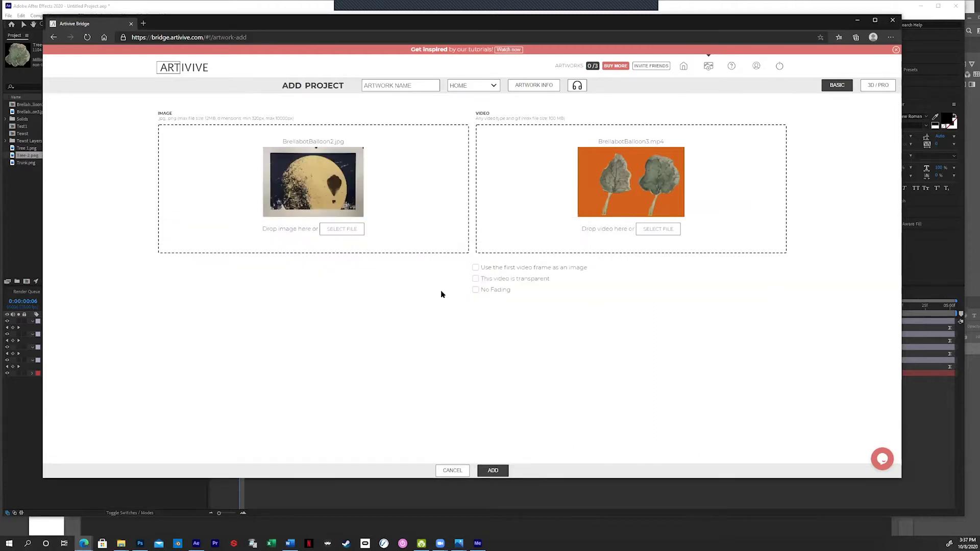
Mark the video as transparent and sample its orange background (RGB 241, 86, 6) as the key colour
left_click(476, 280)
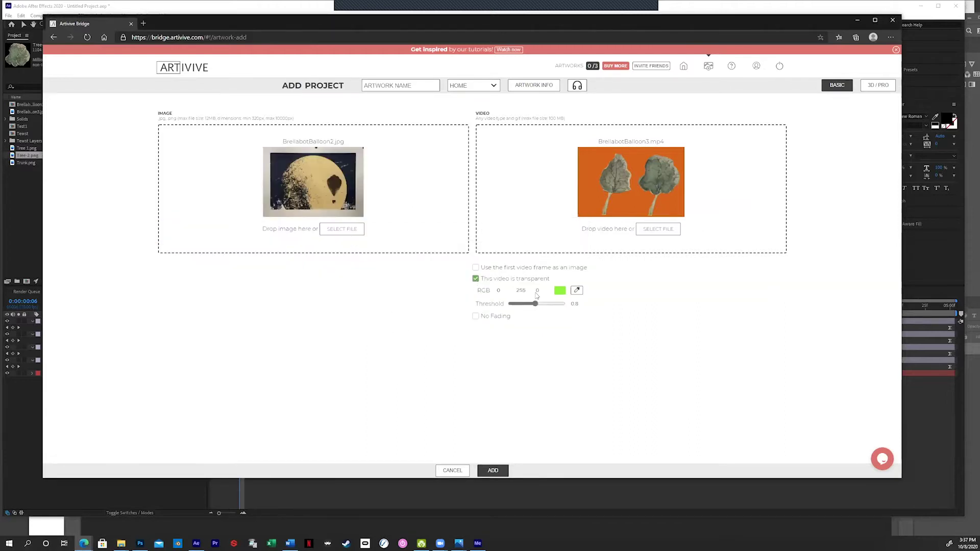
left_click(576, 290)
left_click(476, 259)
left_click(543, 291)
Name the artwork Balloon and try to add the project, cancelling the upload at the aspect-ratio choice
left_click(502, 476)
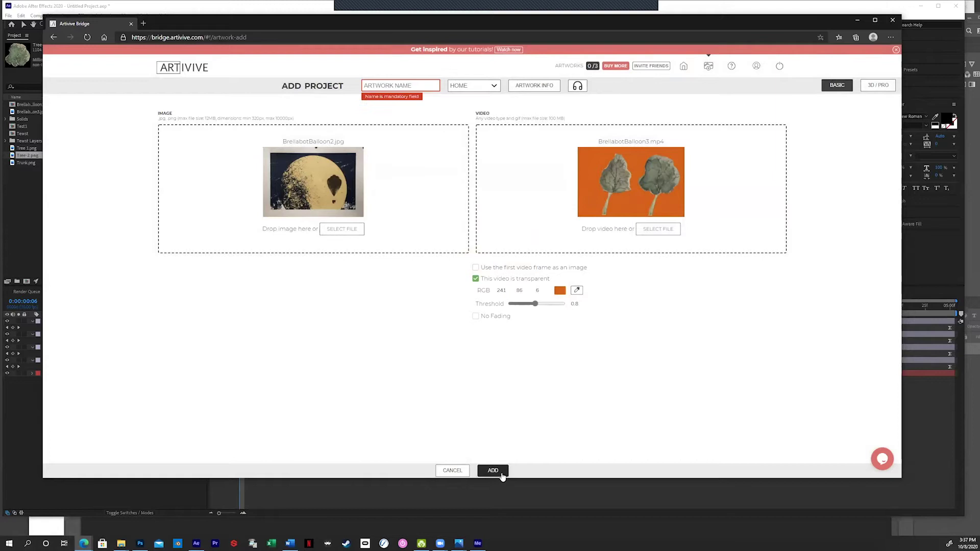
left_click(376, 85)
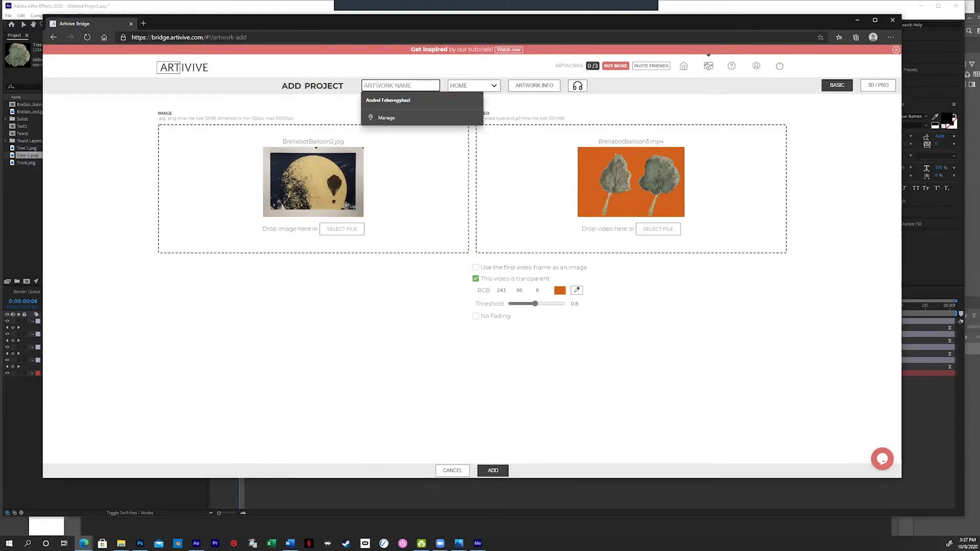
type("Balloon")
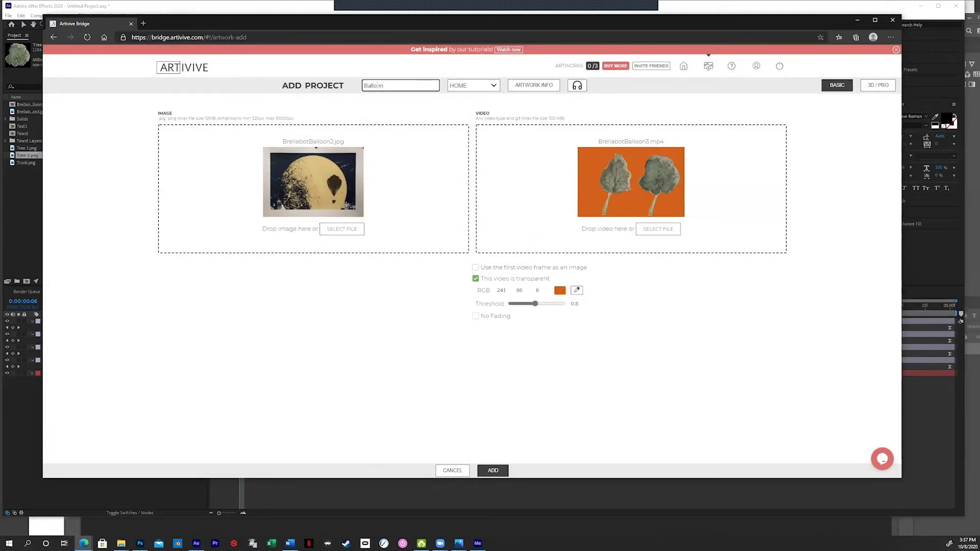
left_click(491, 468)
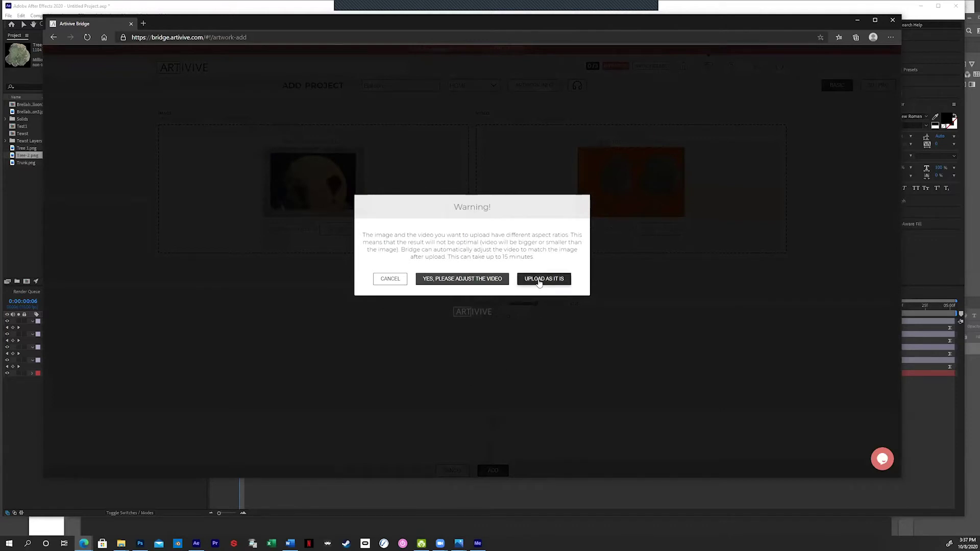
left_click(390, 278)
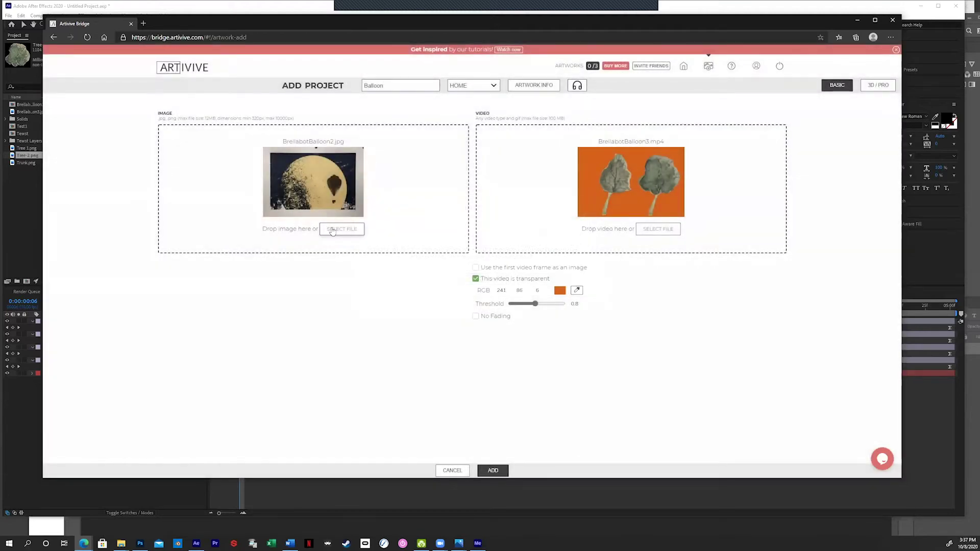
Replace the project's image with BrellabotBalloon3.jpg from the AR Workshop folder, and add the project to Artivive
left_click(331, 230)
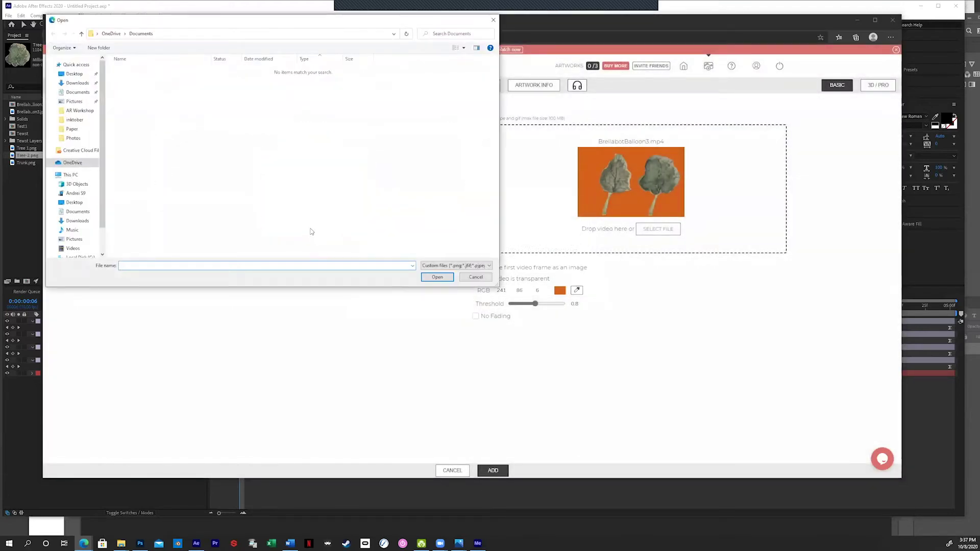
left_click(475, 277)
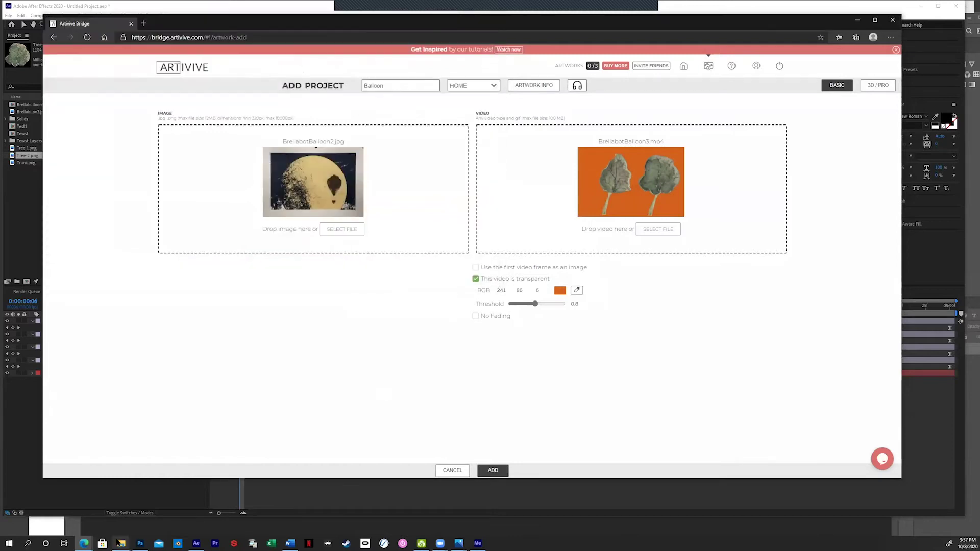
mouse_move(121, 542)
left_click(116, 518)
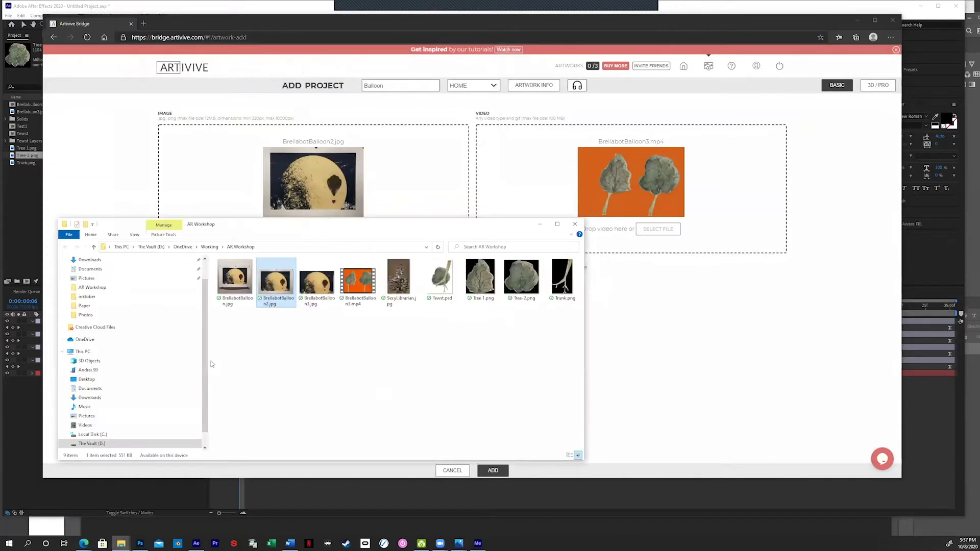
left_click_drag(308, 295, 329, 199)
left_click(491, 470)
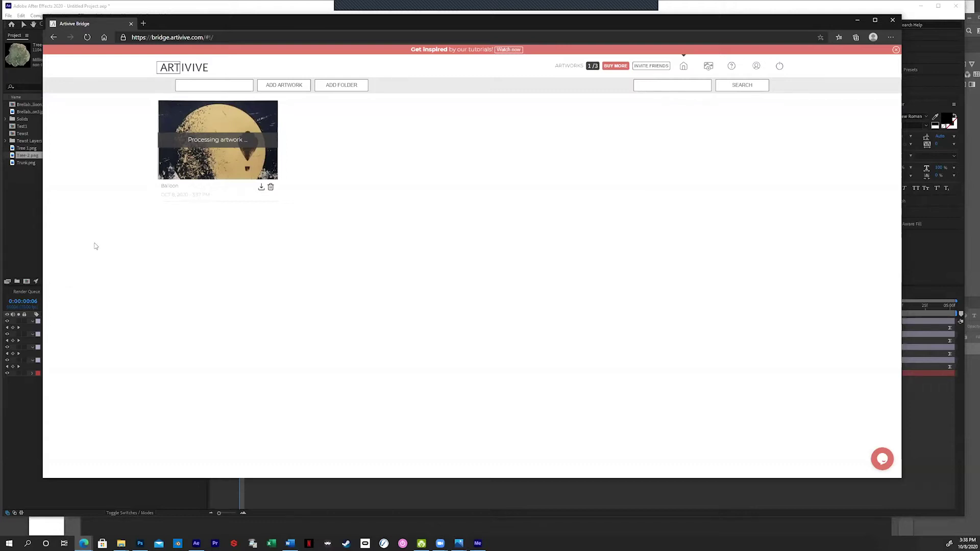
left_click(123, 543)
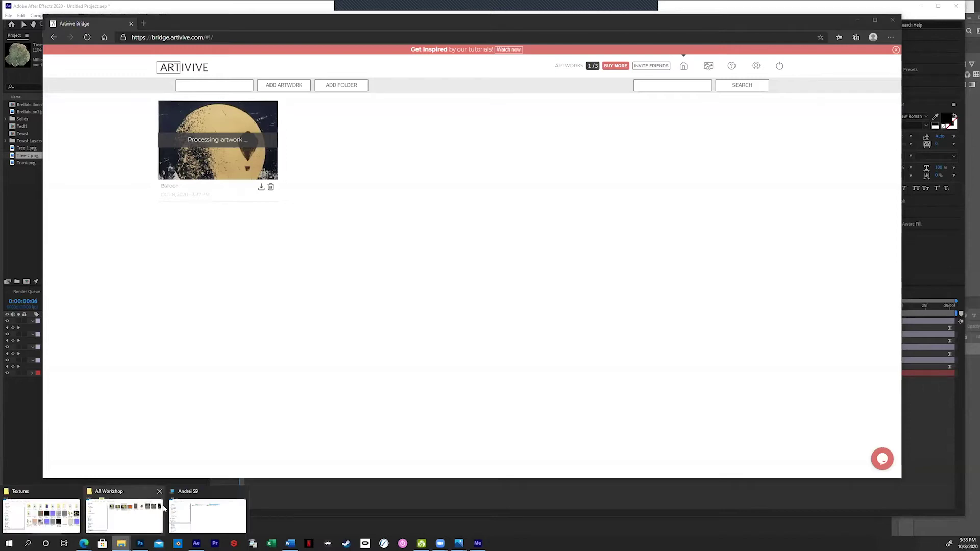
left_click(415, 177)
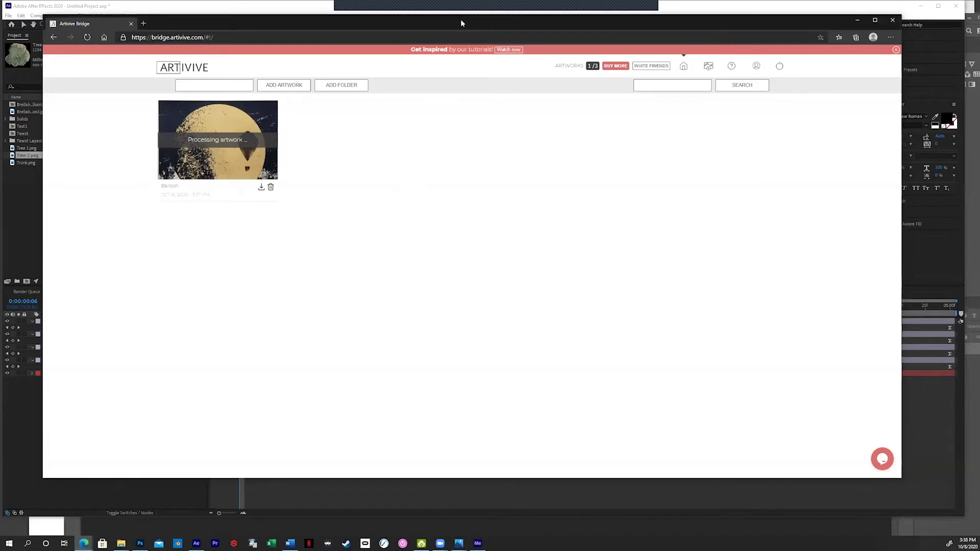
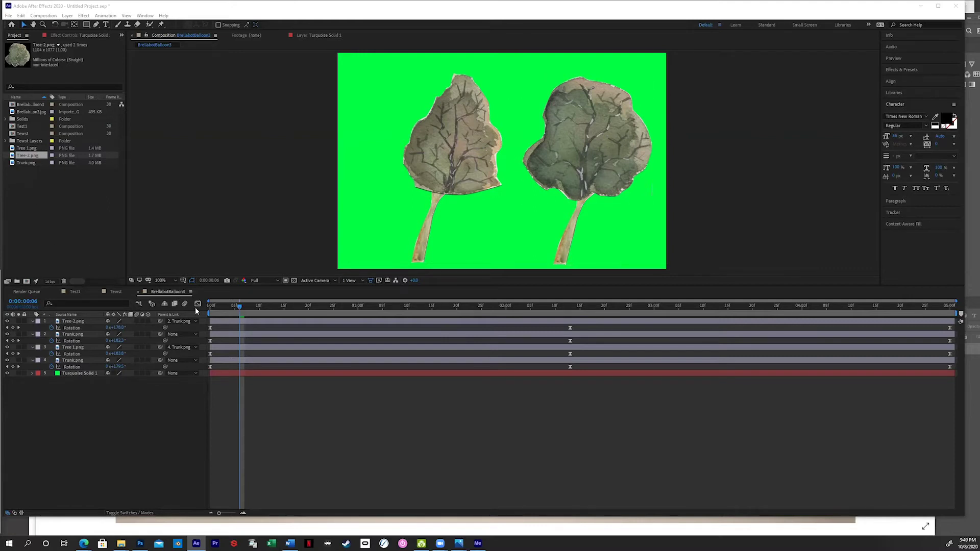
Create a new square composition with its width set to 1080 px
left_click(26, 282)
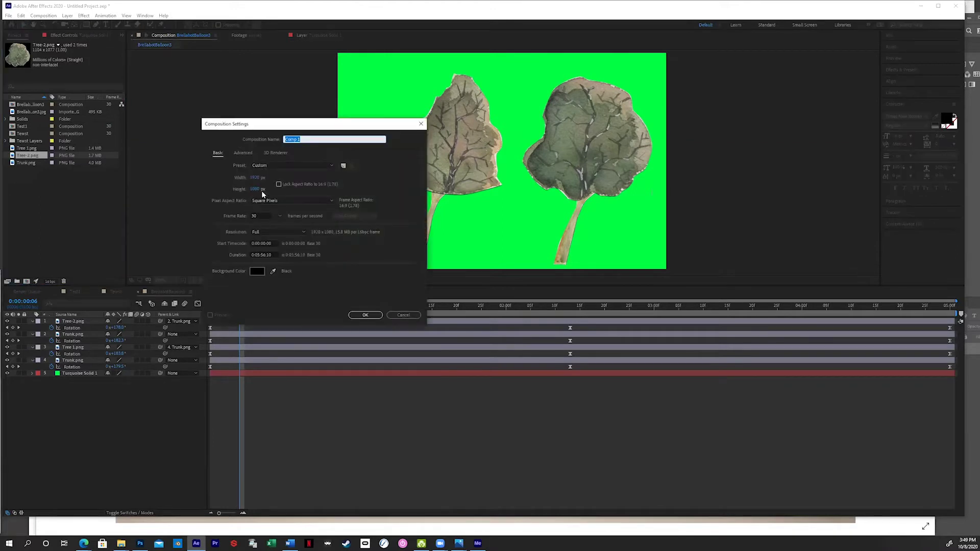
left_click(254, 177)
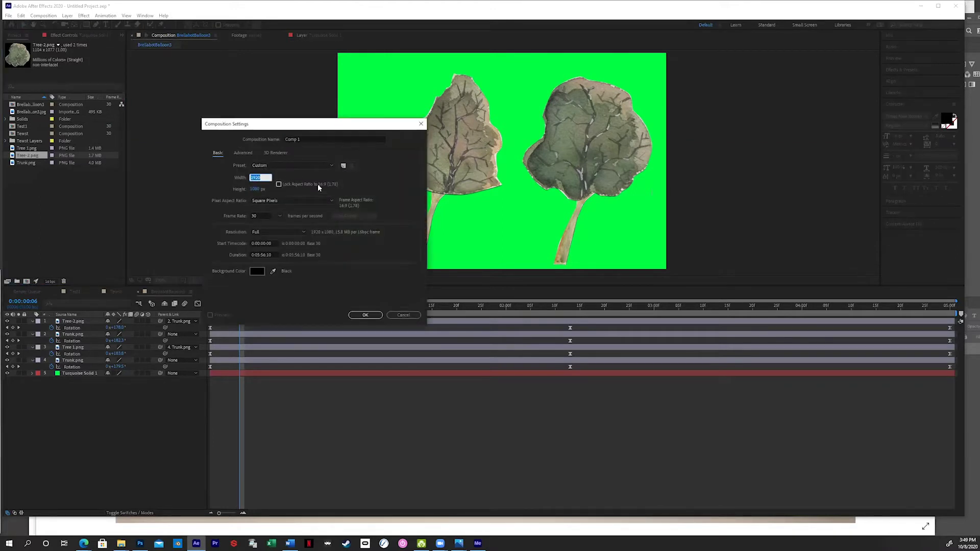
type("1080")
left_click(364, 315)
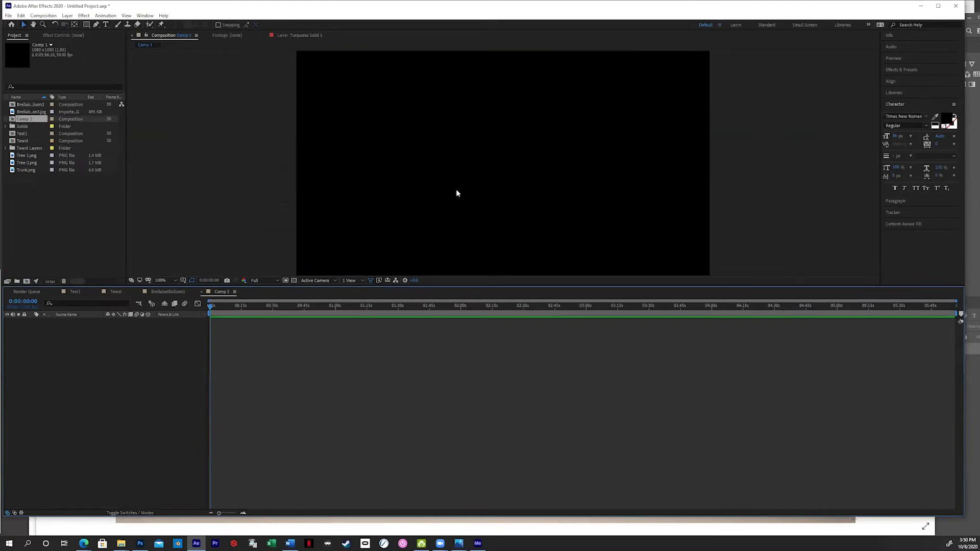
Add a solid layer in green 00FF42 to the new composition as its background
key("period")
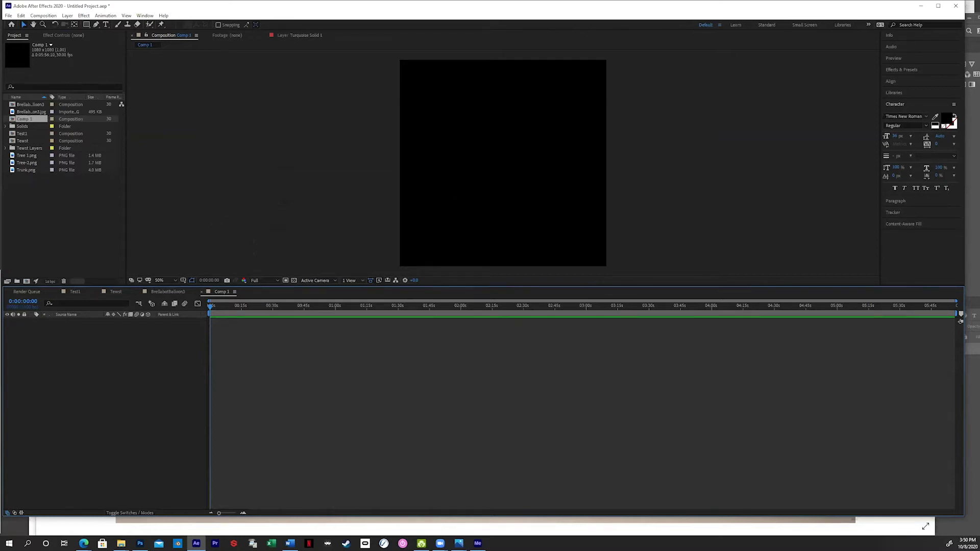
right_click(455, 199)
mouse_move(459, 204)
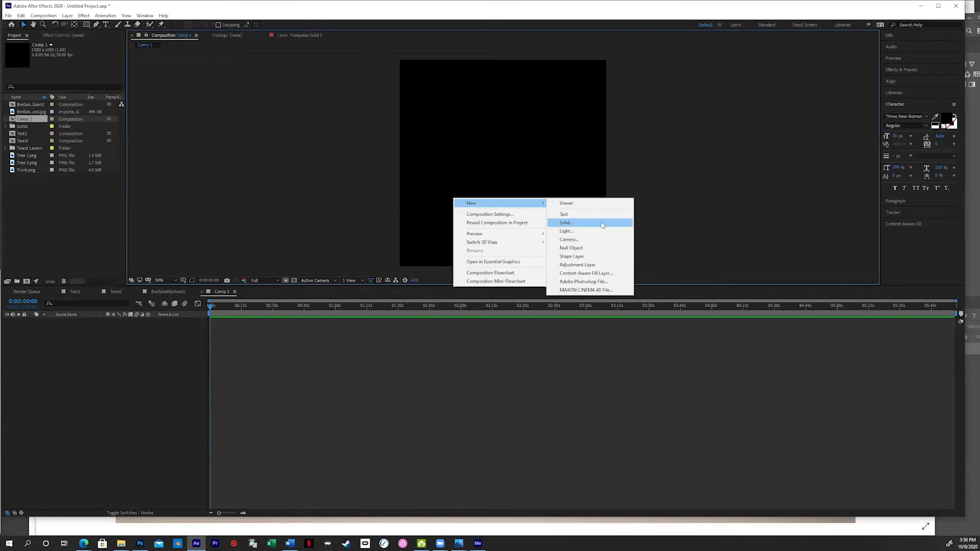
left_click(604, 225)
left_click(264, 298)
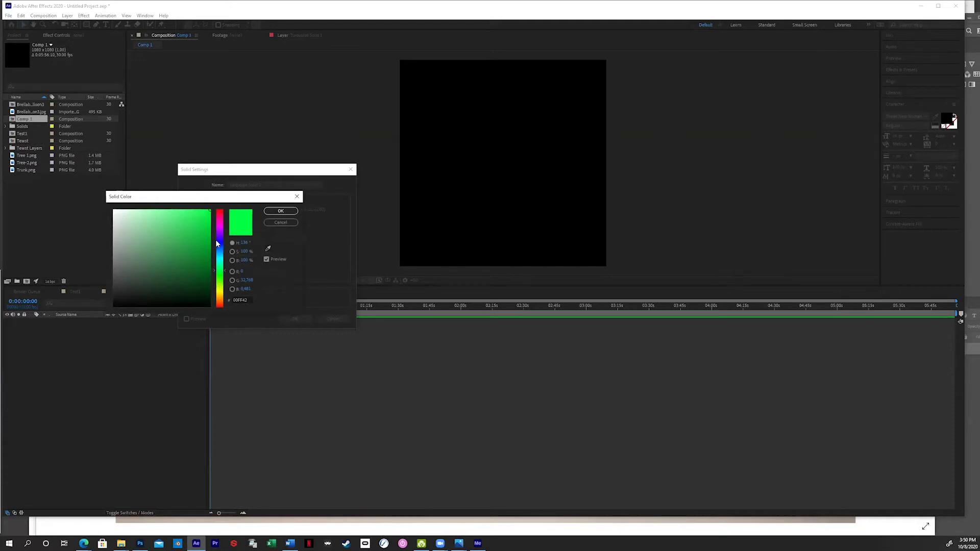
left_click(281, 211)
left_click(295, 319)
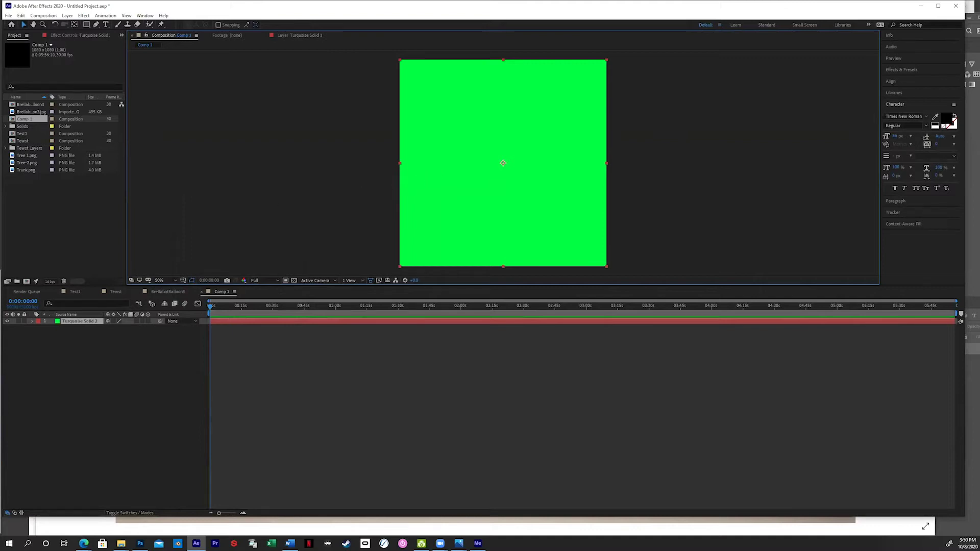
Add a second full-size solid layer with the orange colour FF6600
right_click(390, 187)
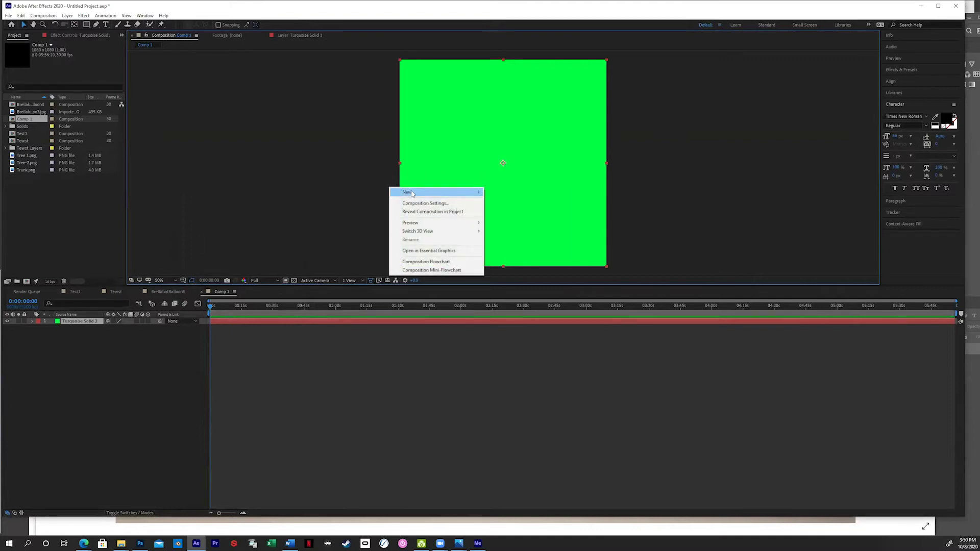
mouse_move(484, 197)
left_click(502, 211)
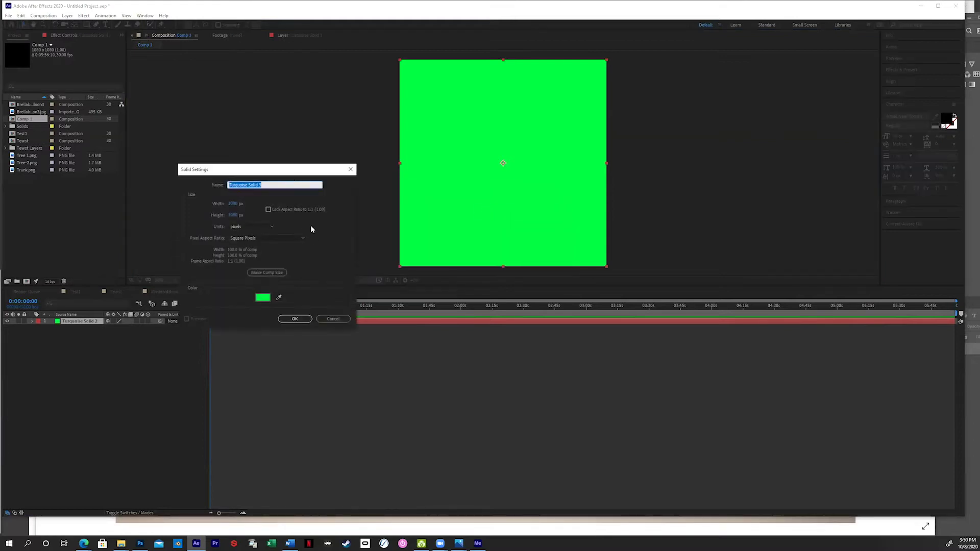
left_click(262, 298)
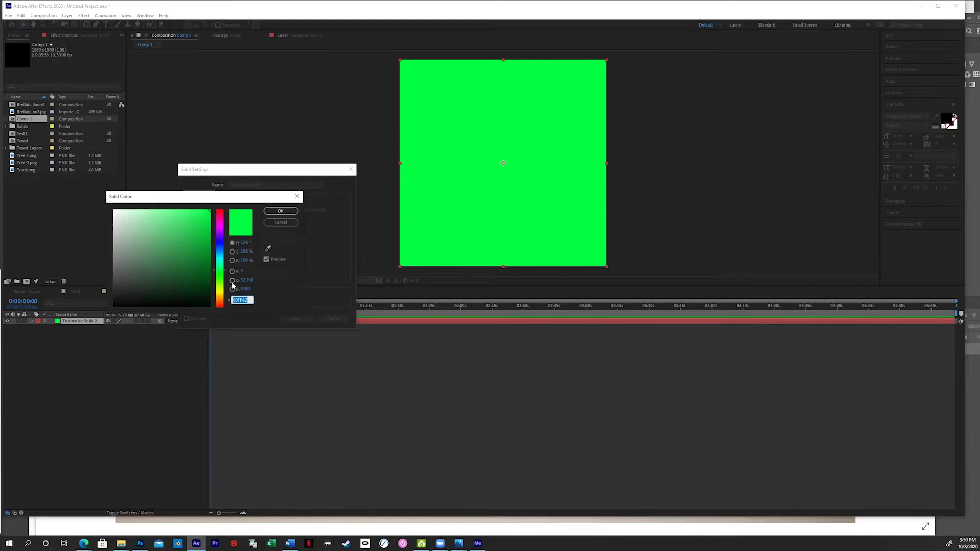
type("FF6600")
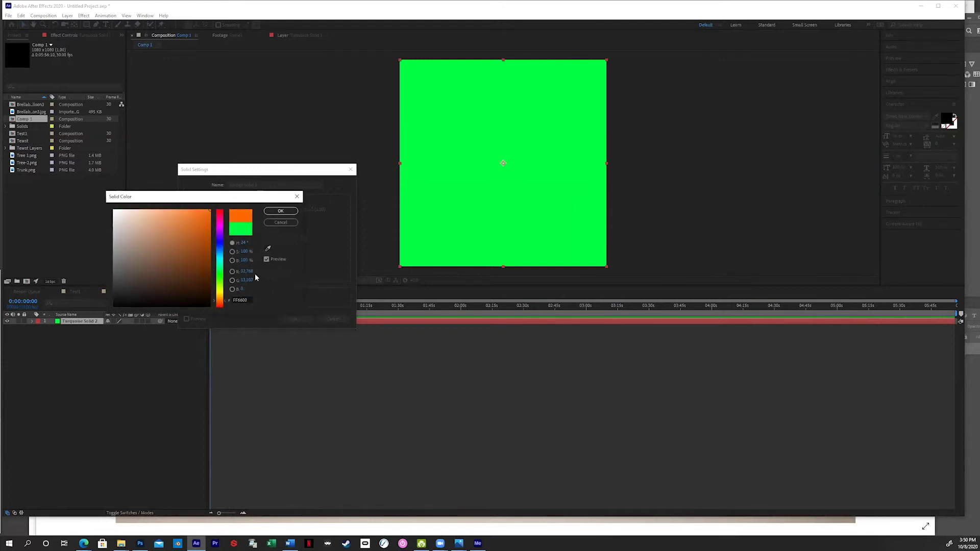
left_click(281, 212)
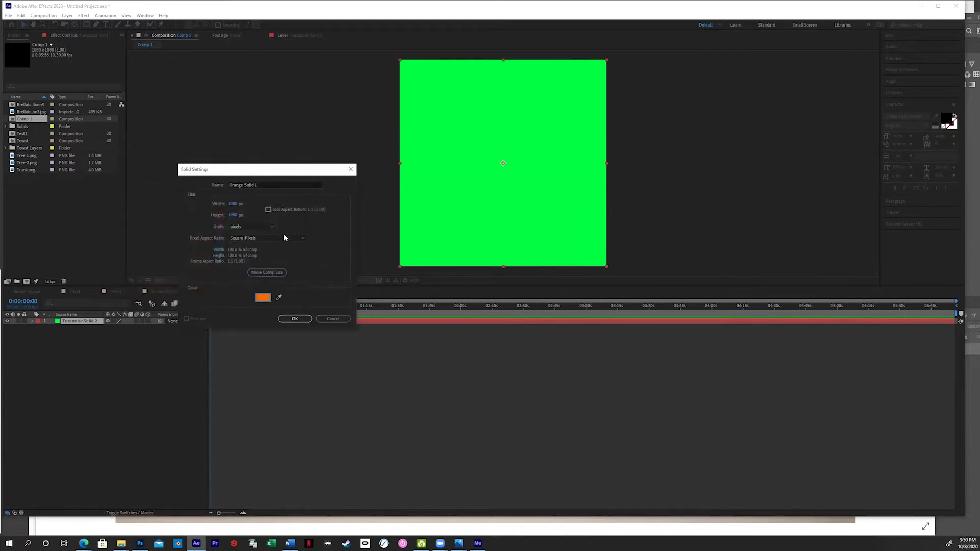
left_click(290, 319)
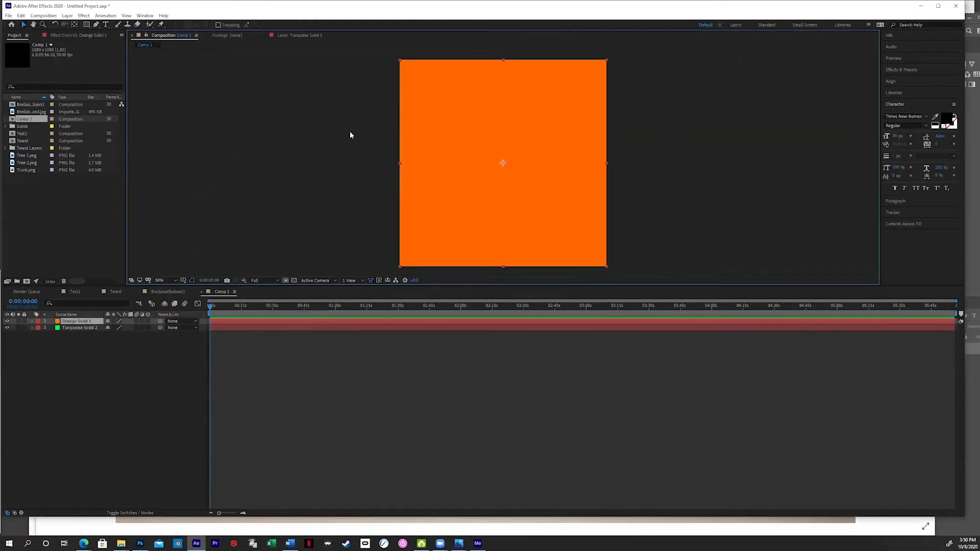
Draw a small circular mask on the orange solid at the top centre of the composition with the Ellipse tool
left_click(88, 26)
left_click_drag(89, 28, 105, 70)
left_click_drag(571, 102, 120, 40)
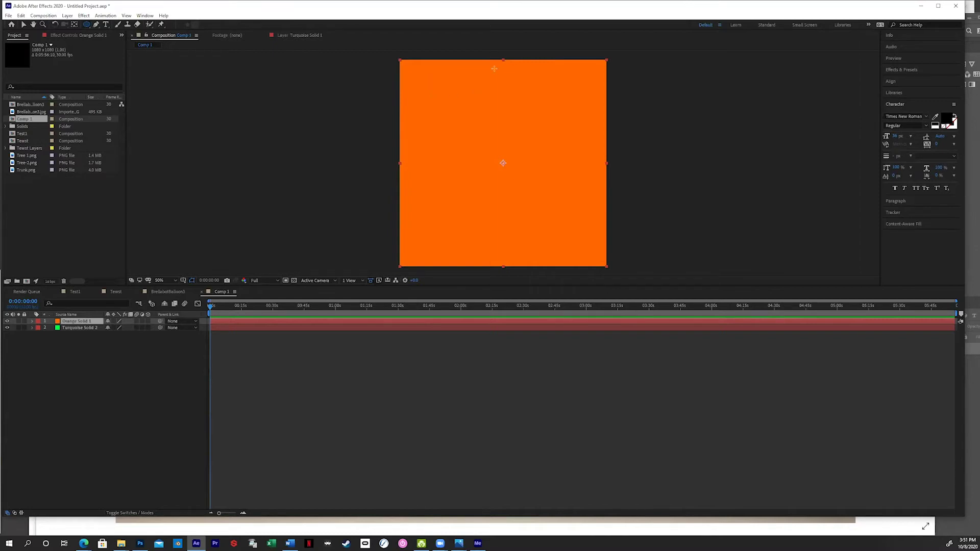
left_click_drag(491, 67, 512, 90)
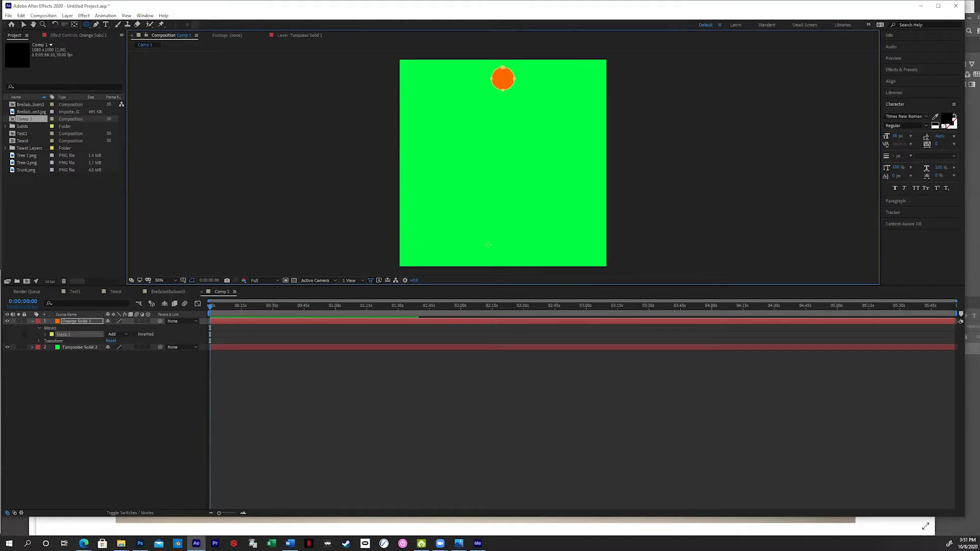
Add a second circular mask of similar size near the bottom centre and align it below the first circle
left_click_drag(482, 239, 509, 265)
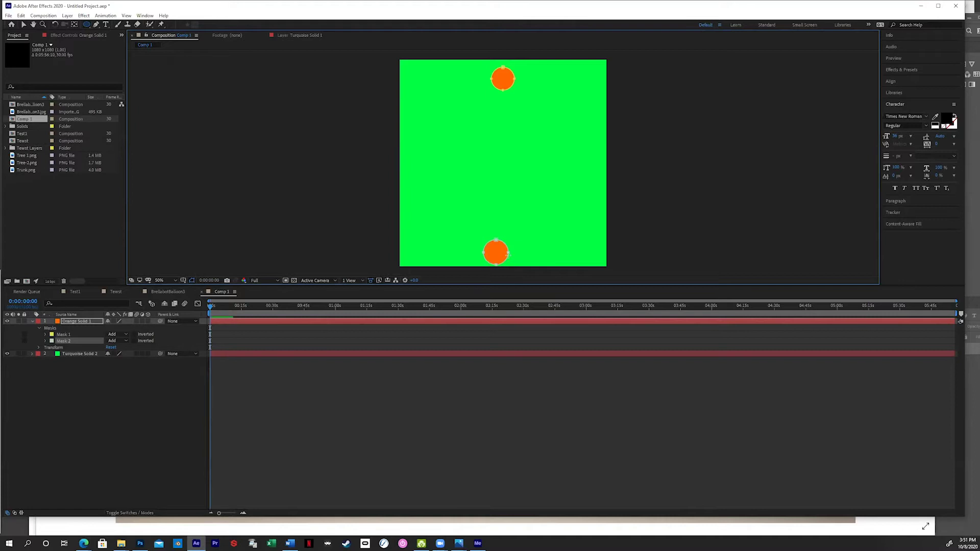
left_click(24, 25)
left_click_drag(497, 242, 501, 237)
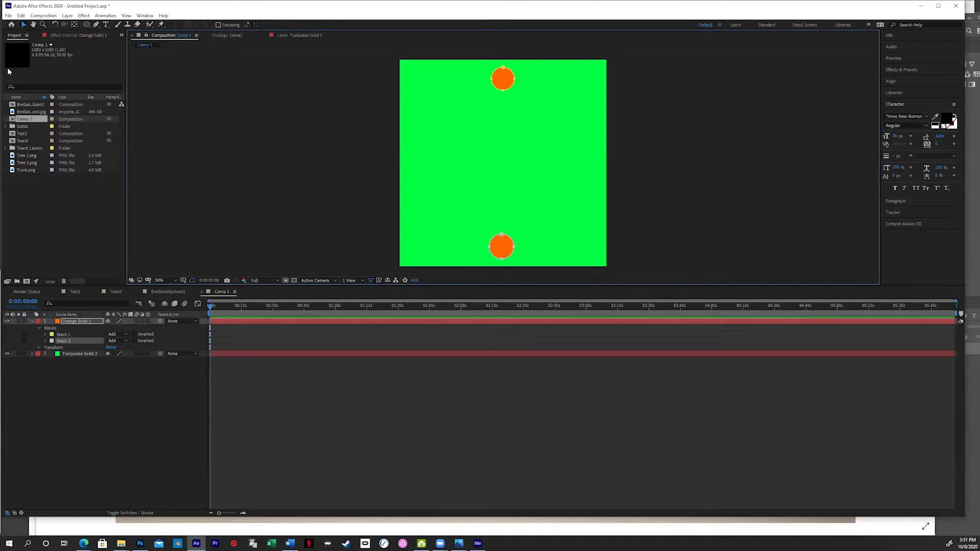
Duplicate the masked orange layer and rotate the copy about 90° so its circles sit at the composition's left and right edges
left_click(81, 320)
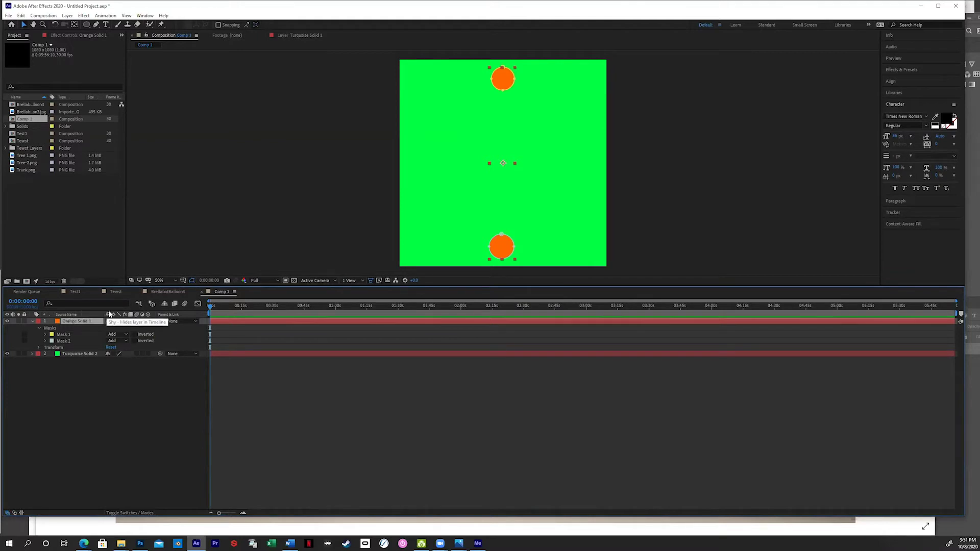
key("ctrl+d")
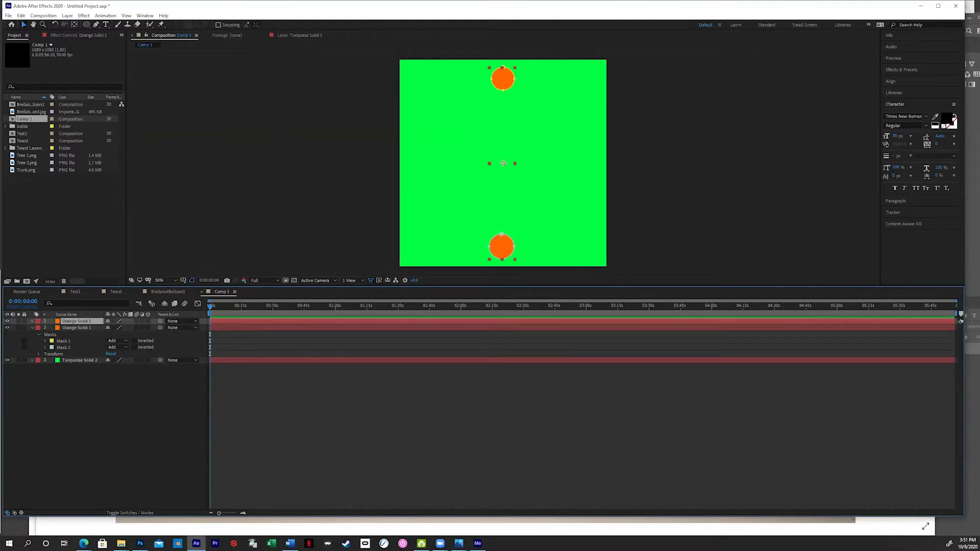
left_click(55, 25)
left_click_drag(470, 217, 486, 216)
key("ctrl+z")
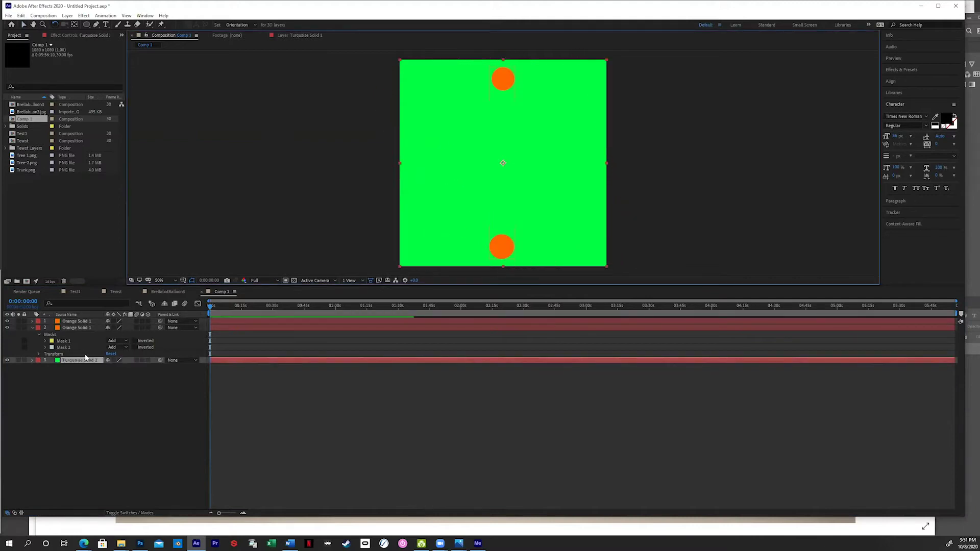
left_click(74, 321)
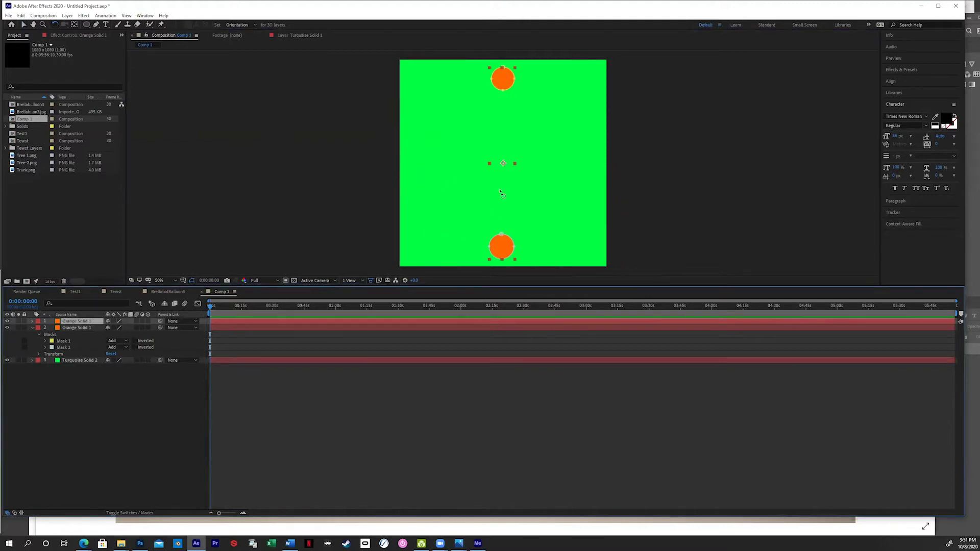
left_click_drag(501, 193, 581, 165)
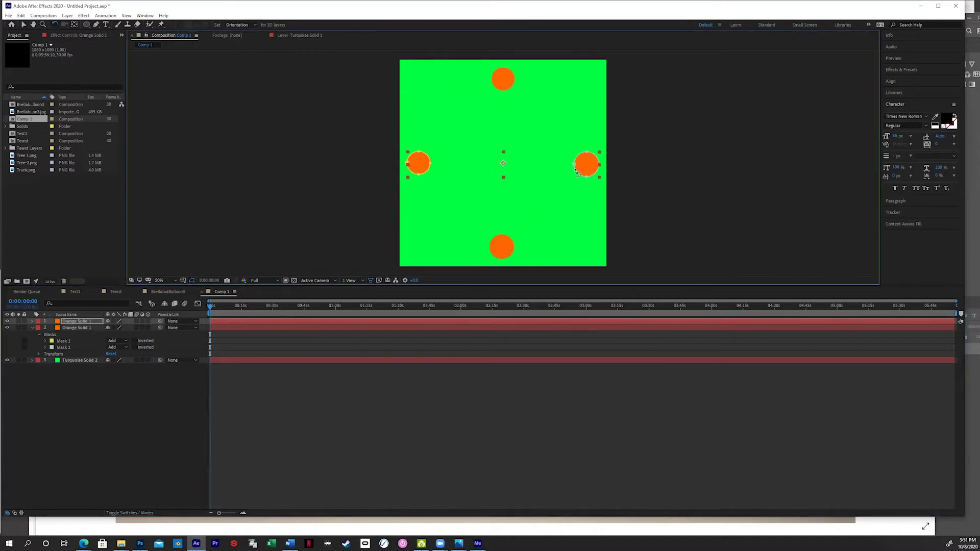
Duplicate both orange layers and rotate the copies about 45° to form an evenly spaced ring of eight circles
left_click(508, 248, "shift")
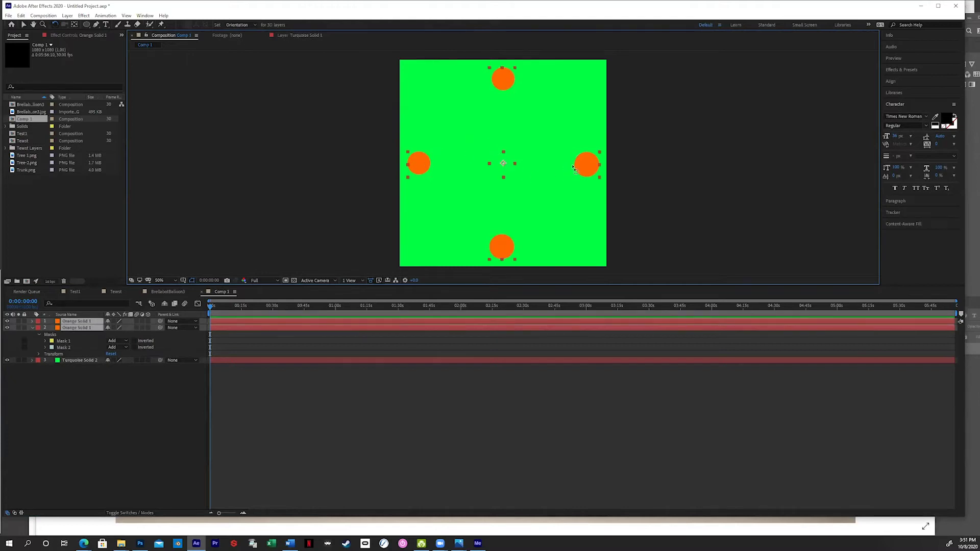
key("ctrl+d")
left_click_drag(588, 168, 565, 233)
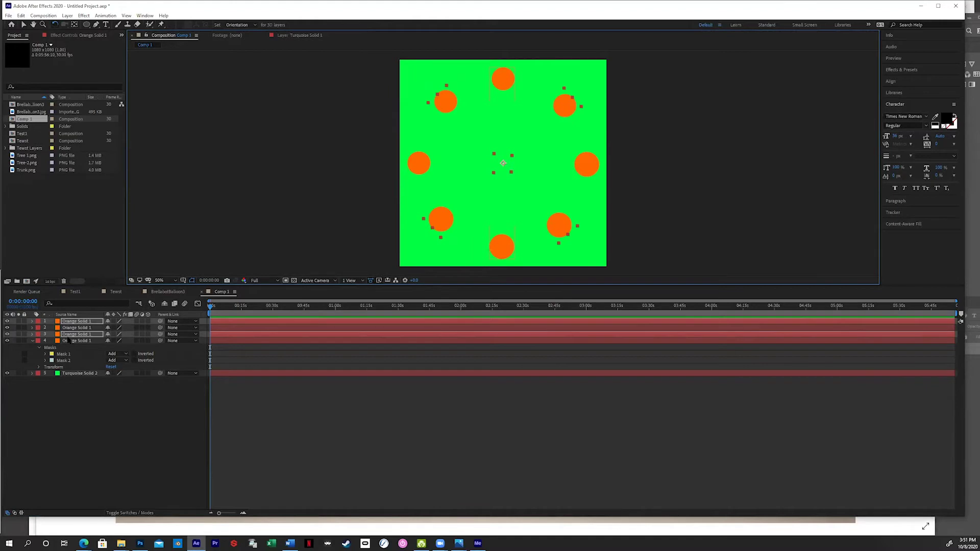
Parent the three lower orange layers to the topmost orange layer
left_click(72, 341)
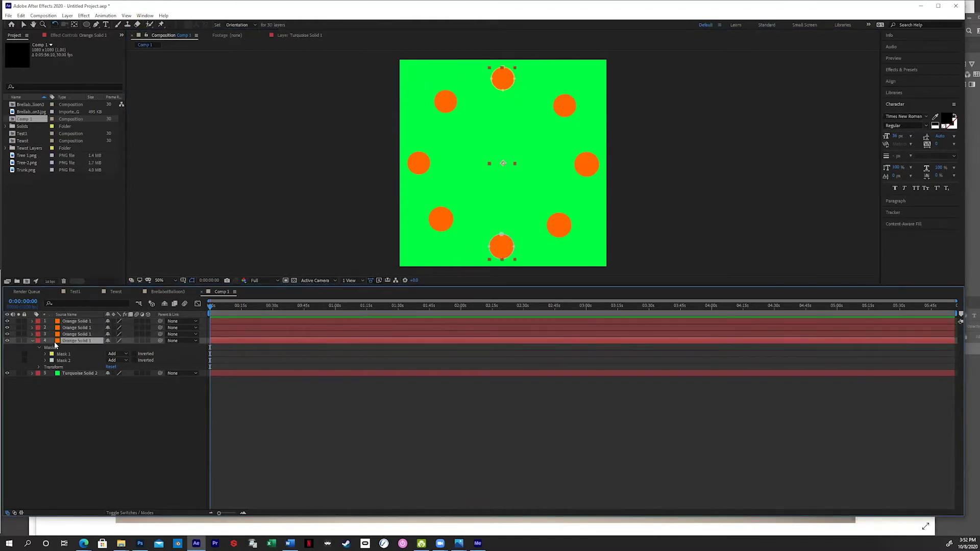
left_click(84, 328)
left_click(82, 340, "shift")
left_click_drag(159, 331, 98, 323)
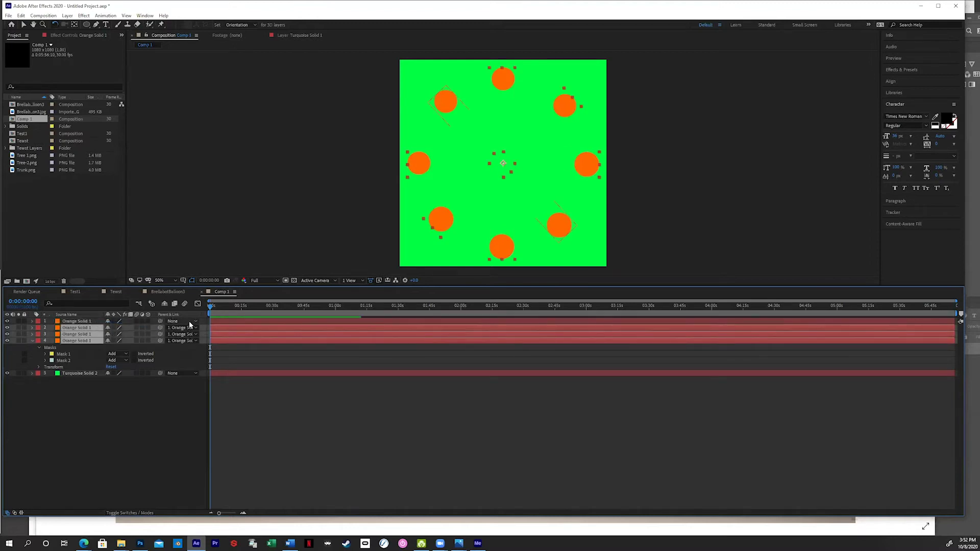
Show only the topmost orange layer's Rotation property and set a starting keyframe for it at 0:00:00:00
left_click(32, 321)
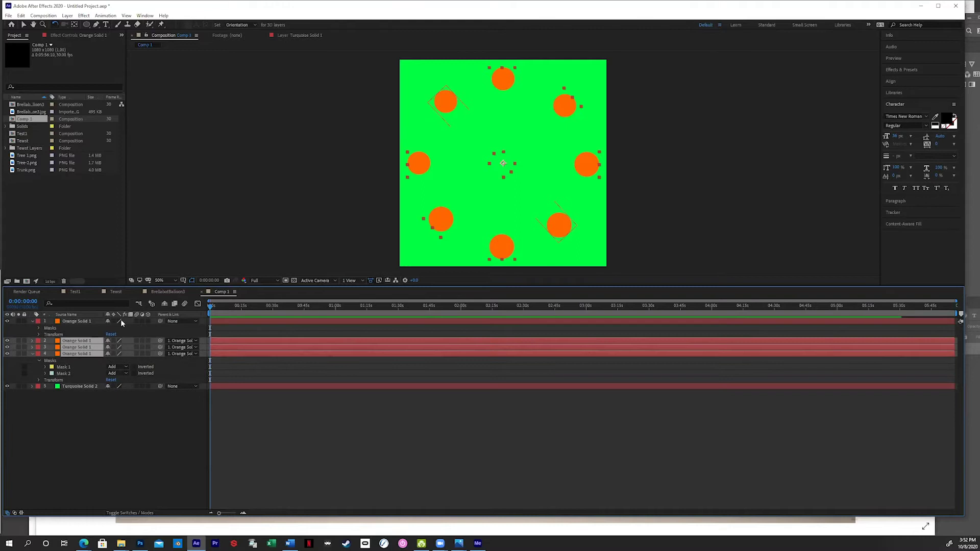
left_click(39, 334)
left_click(54, 338)
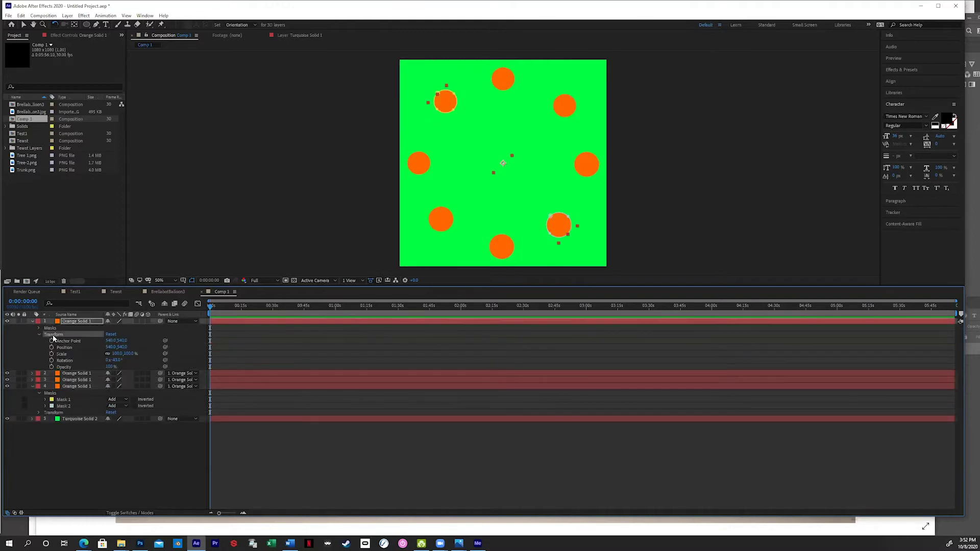
key("r")
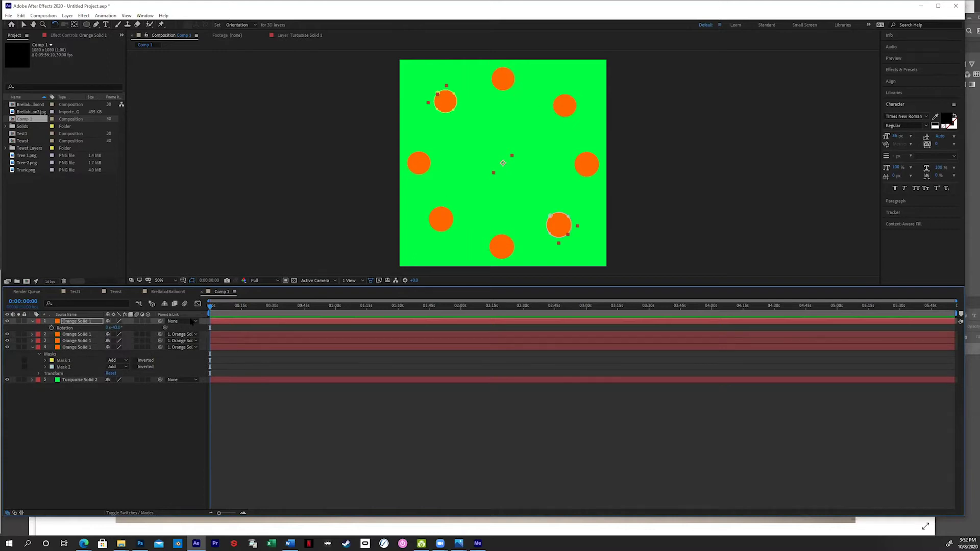
left_click(51, 328)
Move the current time to 0:00:05:00
left_click(228, 304)
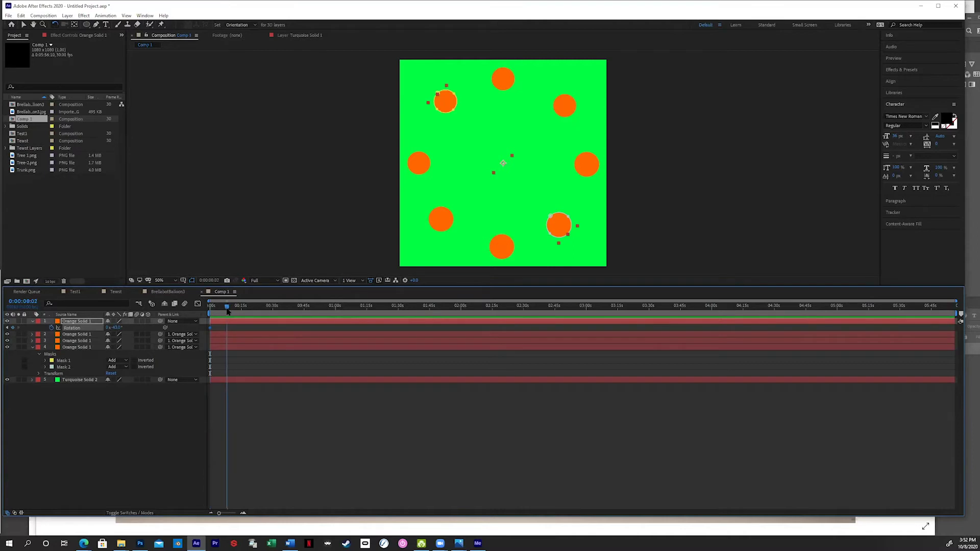
left_click_drag(226, 307, 221, 308)
left_click(213, 280)
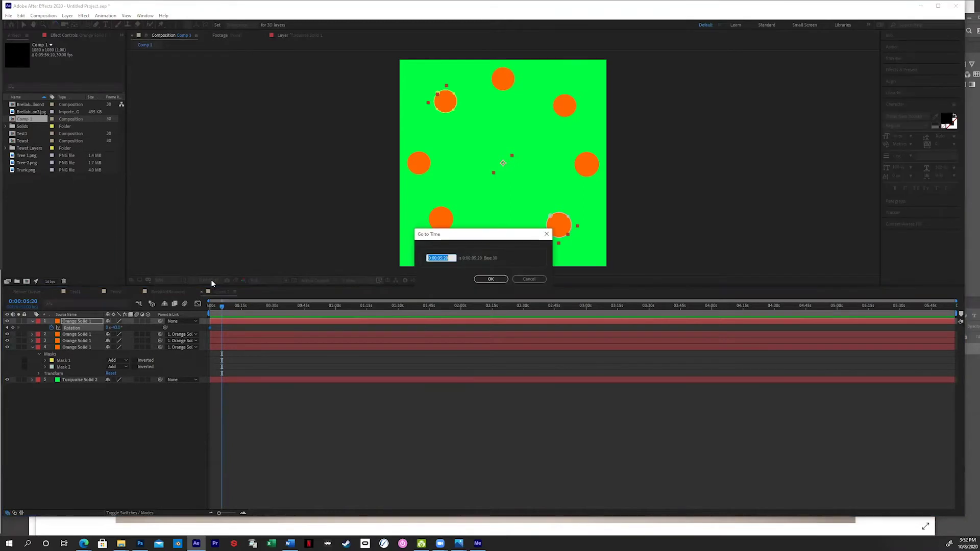
left_click(449, 258)
key("BackSpace")
key("BackSpace")
left_click(483, 278)
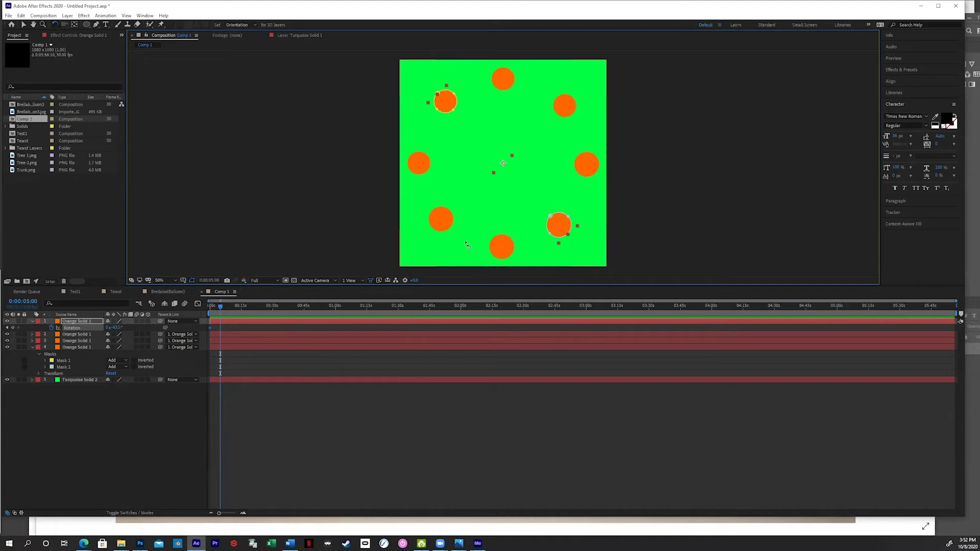
Set the topmost orange layer's rotation to 1° at the five-second mark to add a second keyframe
left_click(85, 322)
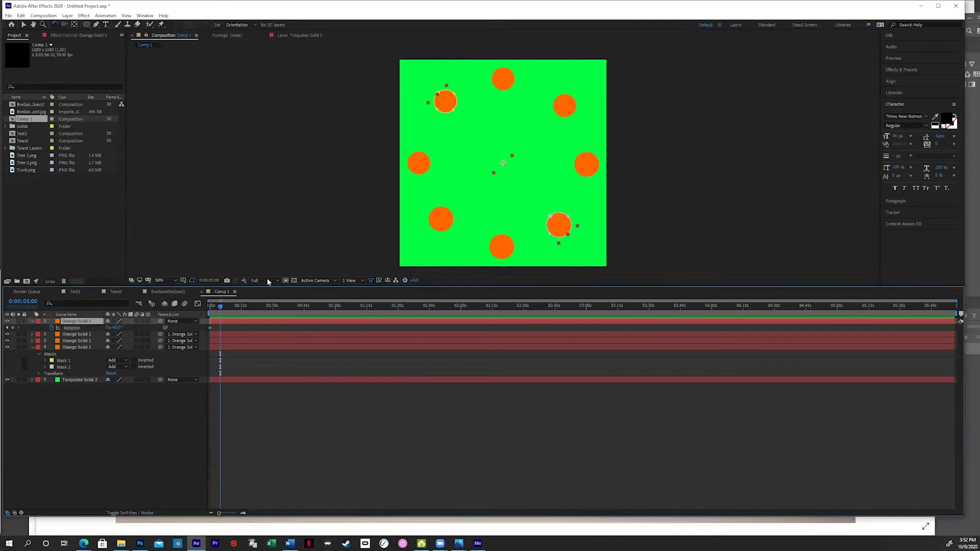
left_click_drag(114, 327, 116, 330)
left_click(120, 327)
key("BackSpace")
type("1")
key("Return")
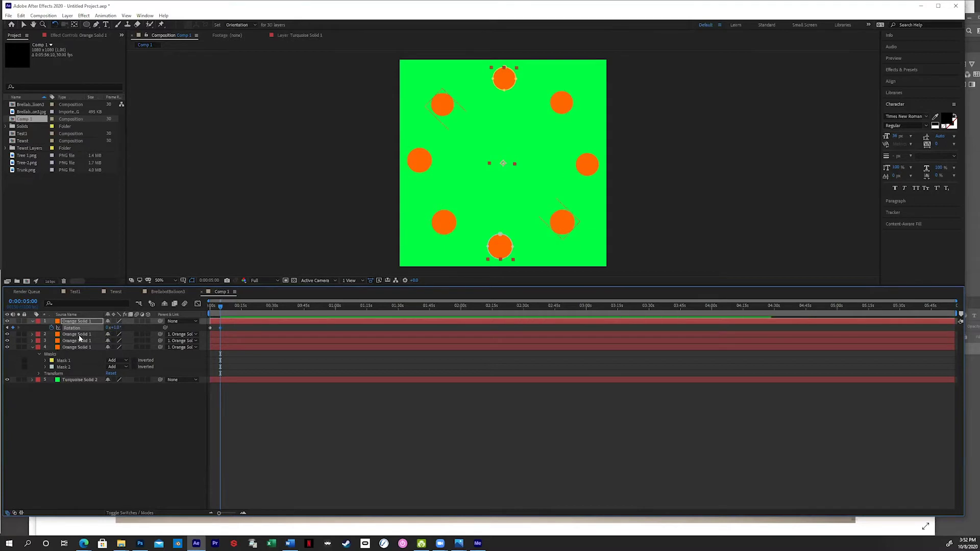
Set the topmost orange layer's rotation keyframe at 0:00:00:00 to 359° and preview the animation
left_click_drag(221, 307, 206, 315)
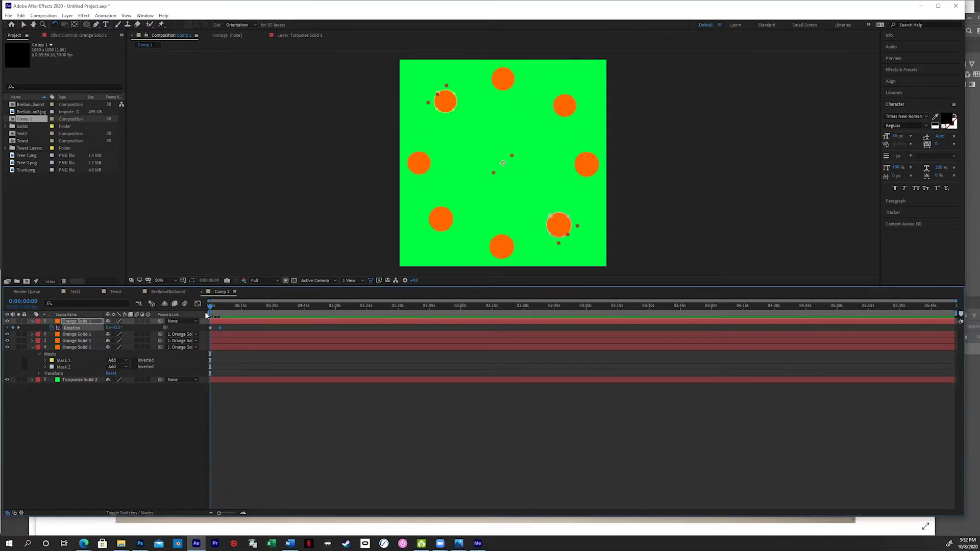
left_click(114, 327)
type("359")
key("Return")
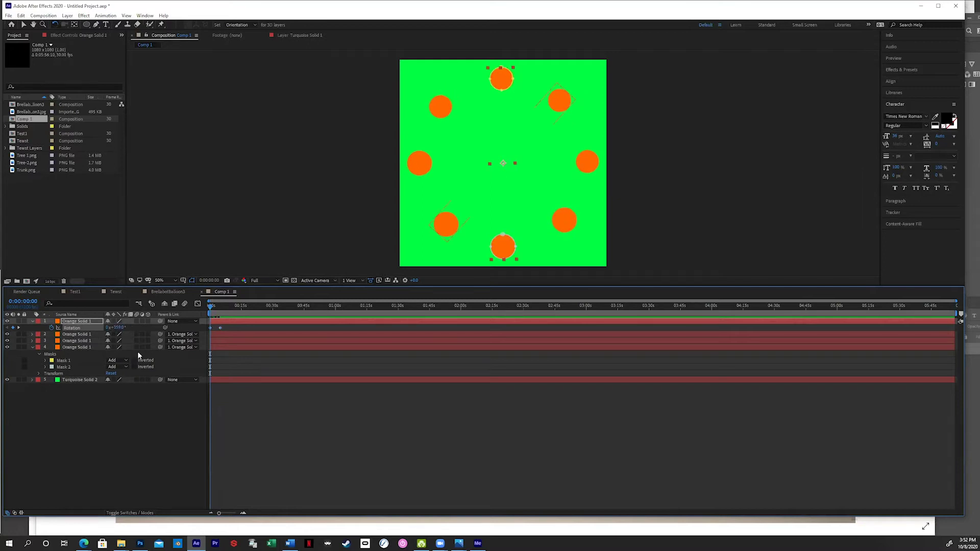
key("space")
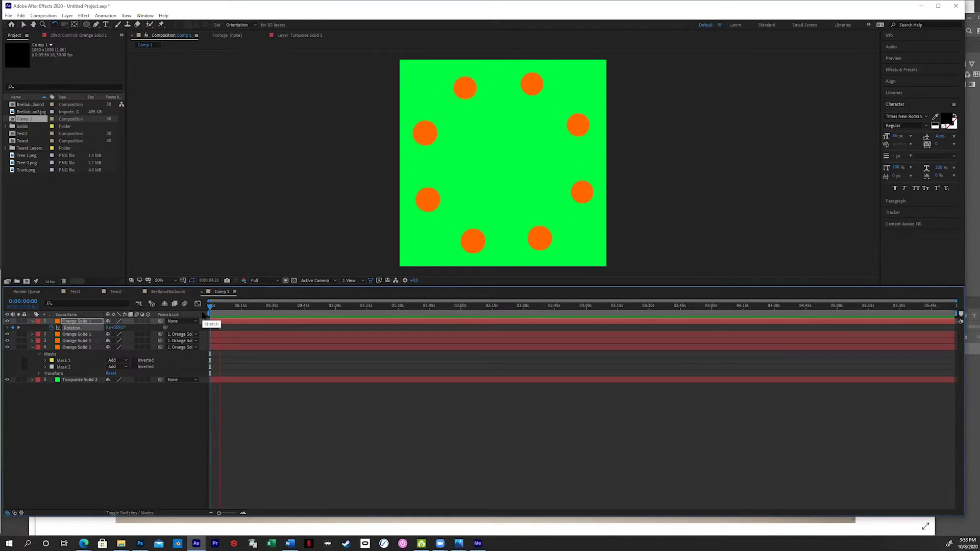
key("space")
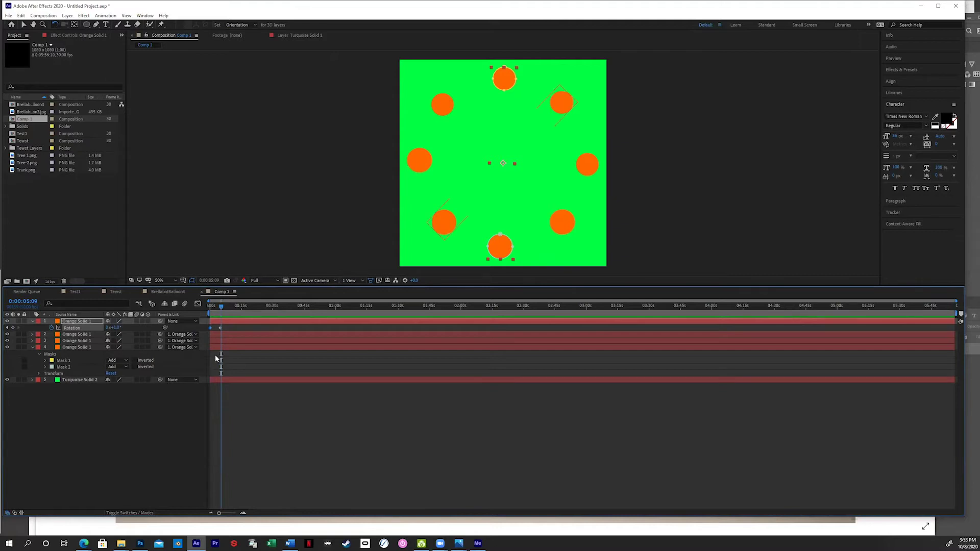
Set the end of the work area at the five-second rotation keyframe, 0:00:05:00
scroll(256, 358, "up", 5, "alt")
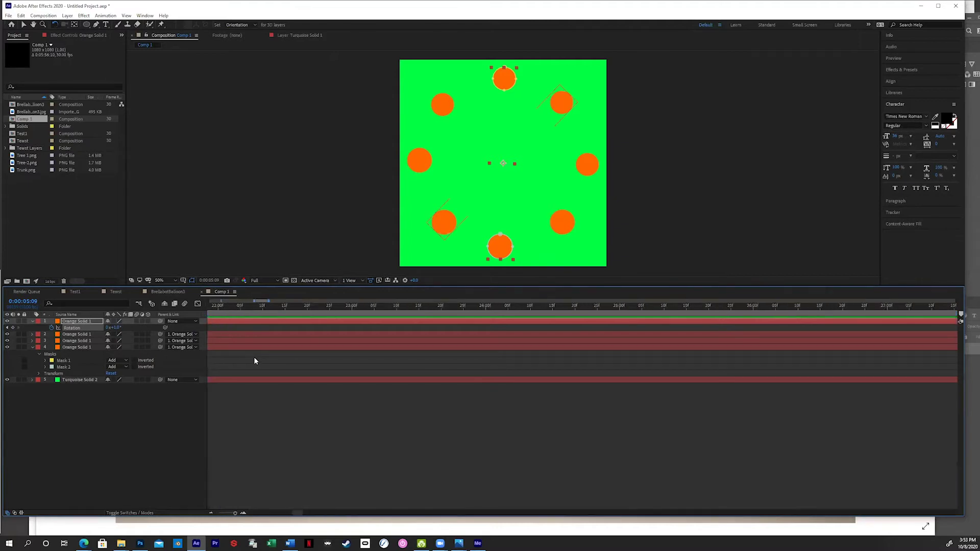
scroll(394, 441, "up", 6, "shift")
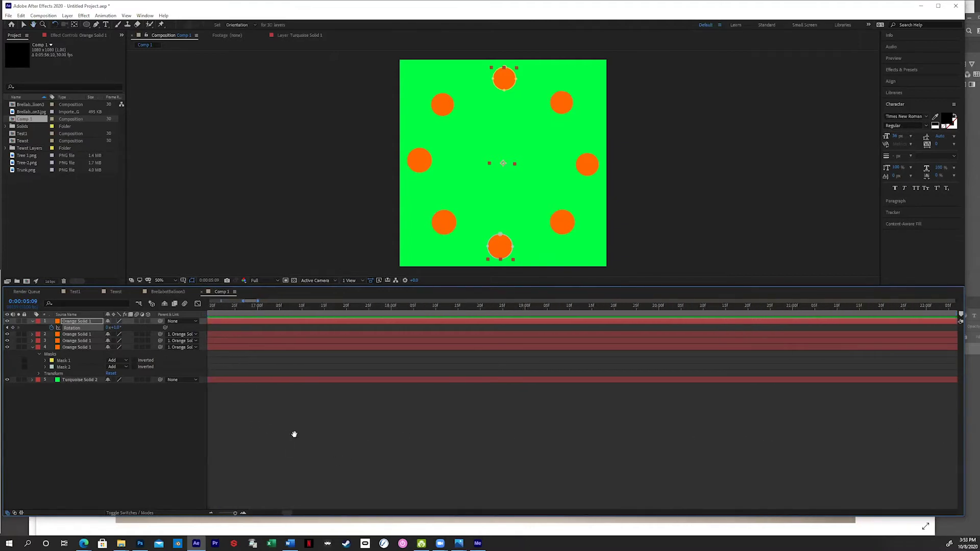
scroll(307, 432, "up", 8, "shift")
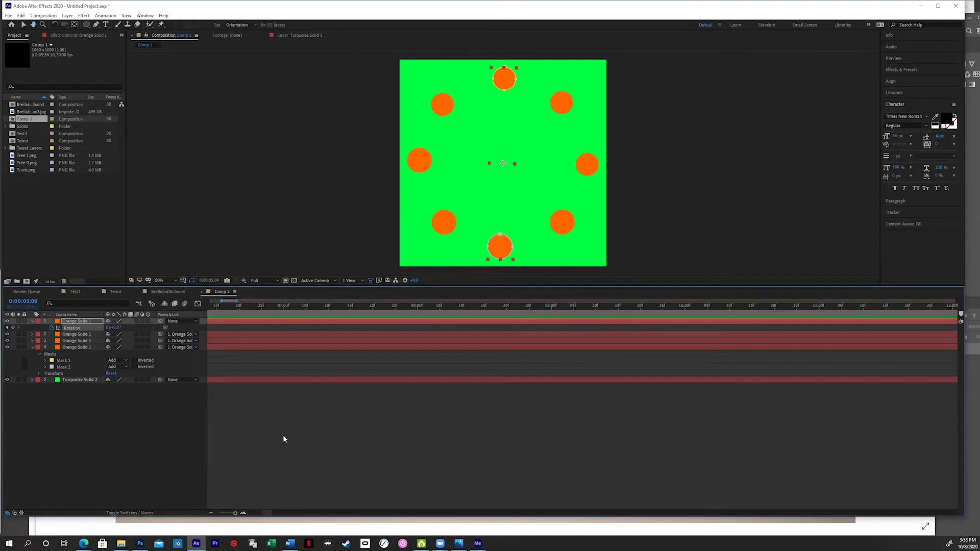
left_click_drag(752, 305, 716, 313)
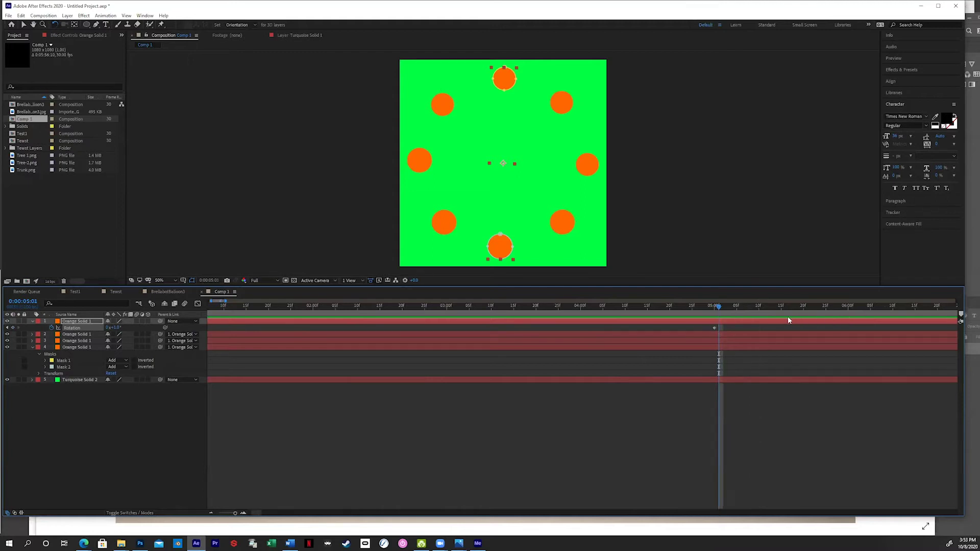
key("n")
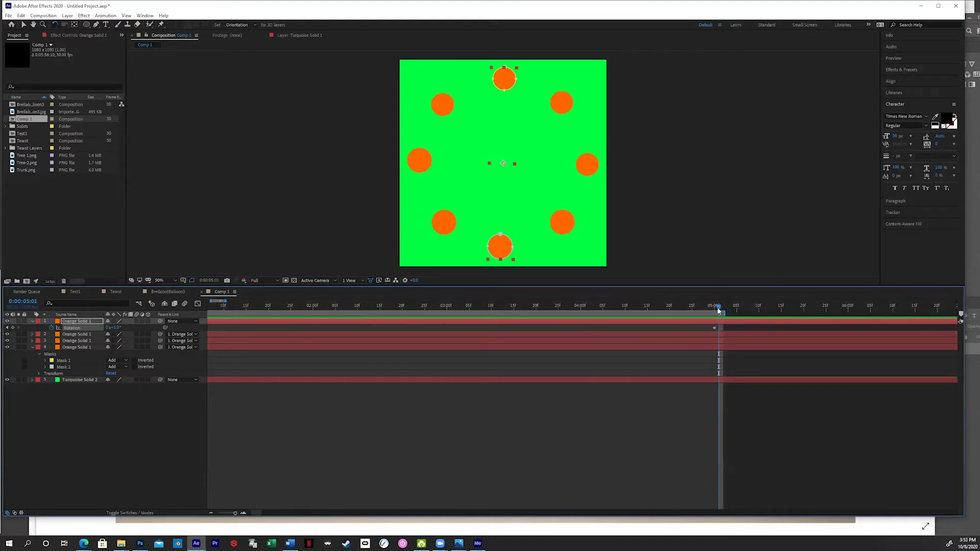
left_click_drag(718, 308, 714, 306)
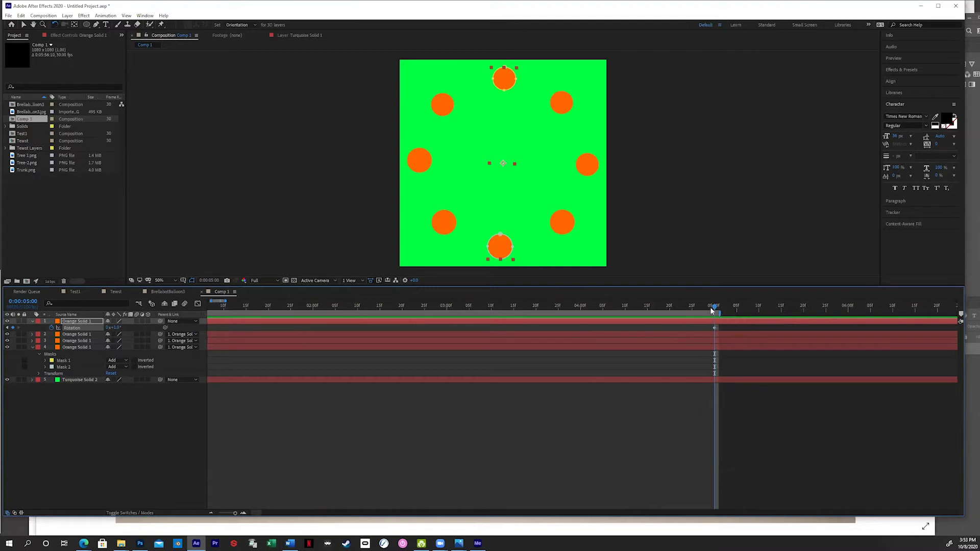
Trim the composition to the work area and fit its whole duration in the timeline
right_click(697, 318)
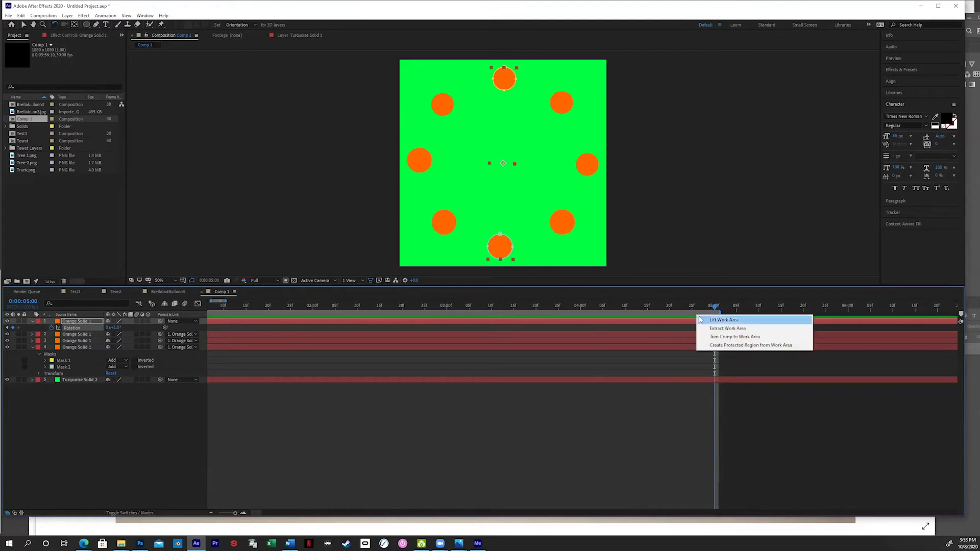
left_click(716, 336)
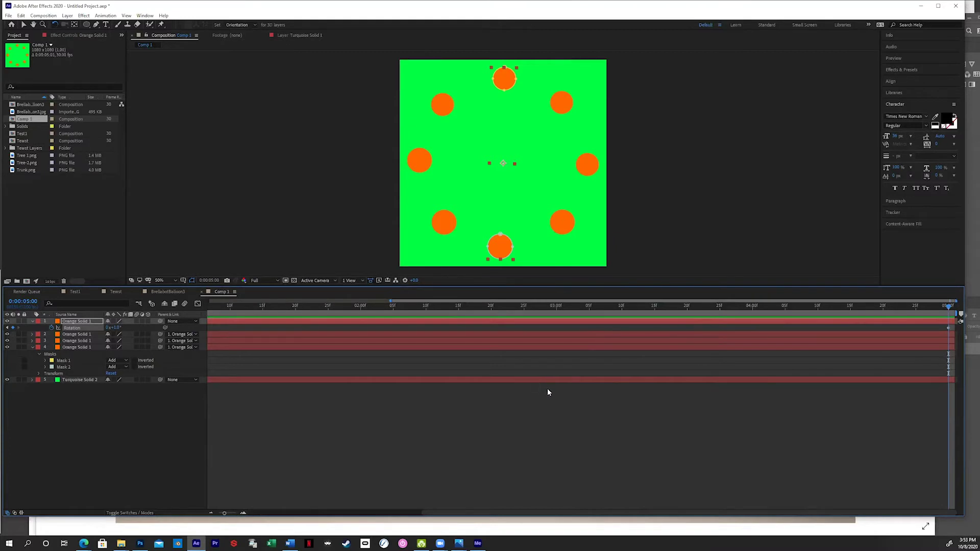
scroll(442, 420, "down", 1, "alt")
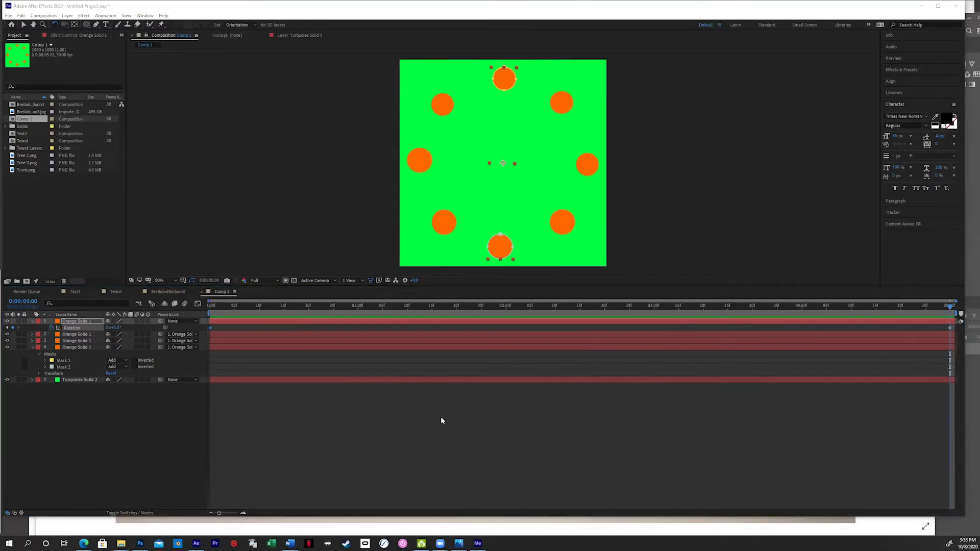
Export Comp 1 to the Adobe Media Encoder queue, dismissing the save dialog of the other queued item
left_click(8, 16)
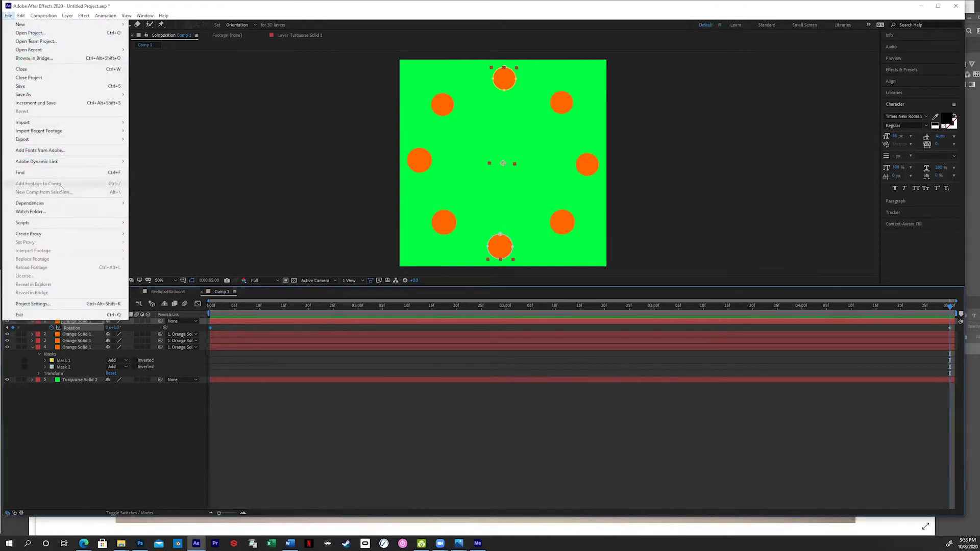
mouse_move(102, 139)
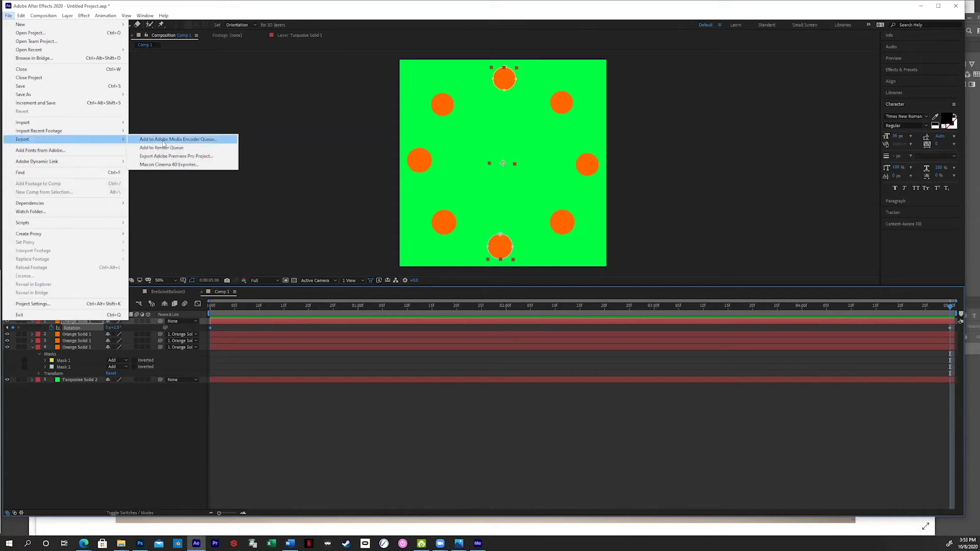
left_click(168, 141)
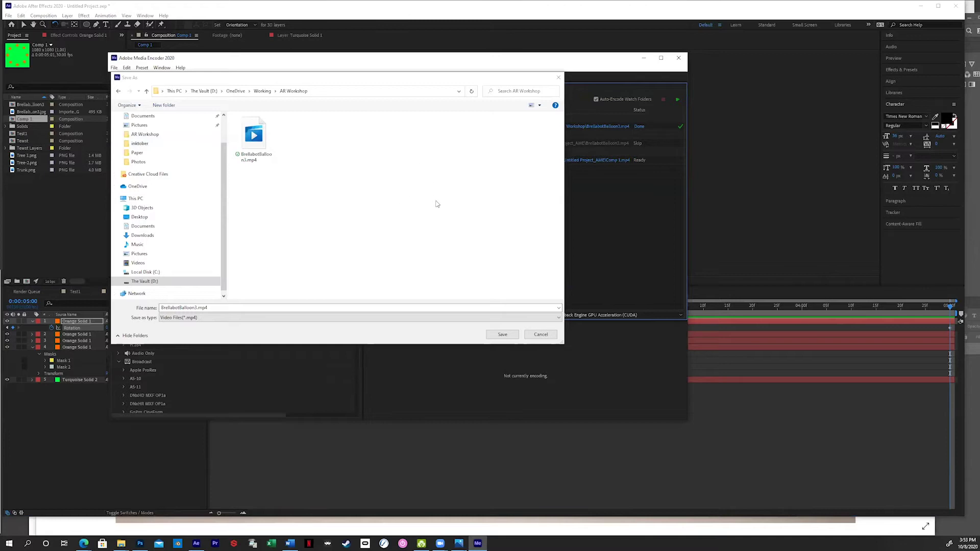
left_click(536, 335)
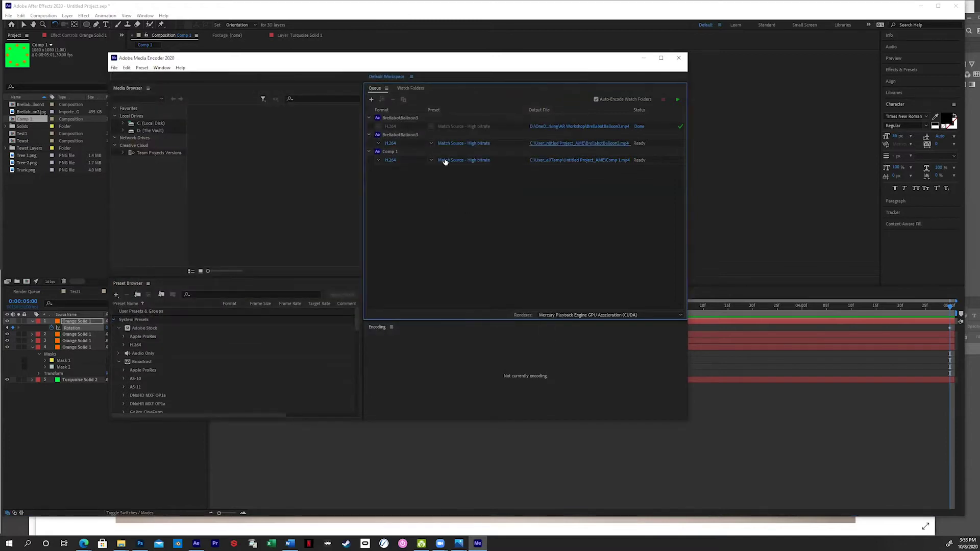
Name the output file of the Comp 1 queue item Fireballs
left_click(550, 161)
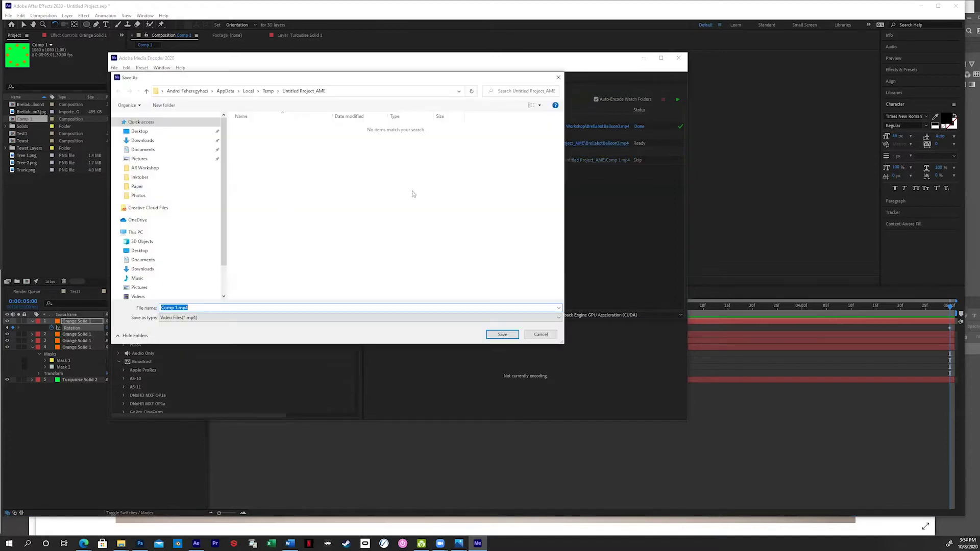
left_click(175, 308)
left_click_drag(176, 308, 100, 287)
type("Fireballs")
key("Return")
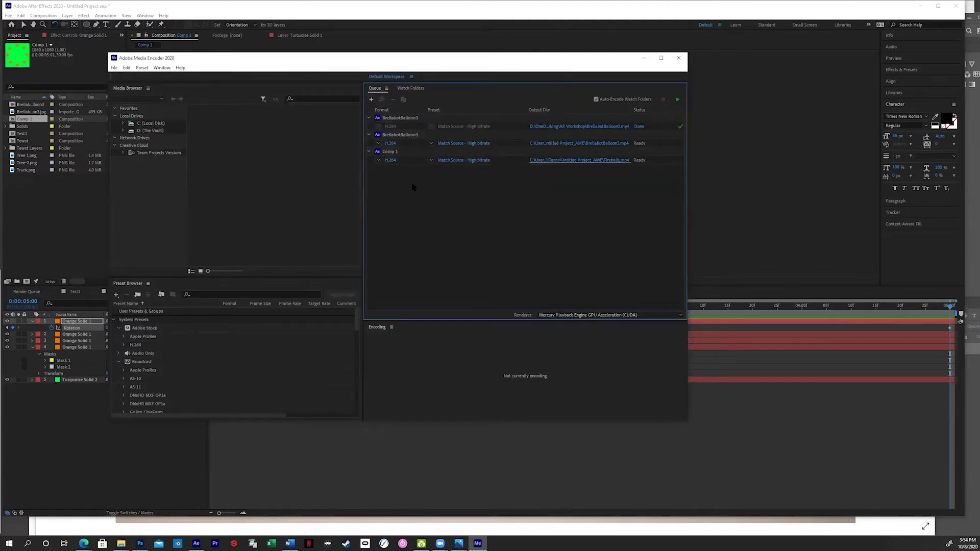
Save the Fireballs.mp4 output to OneDrive > Working > AR Workshop on The Vault (D:) and start encoding the queue
left_click(571, 160)
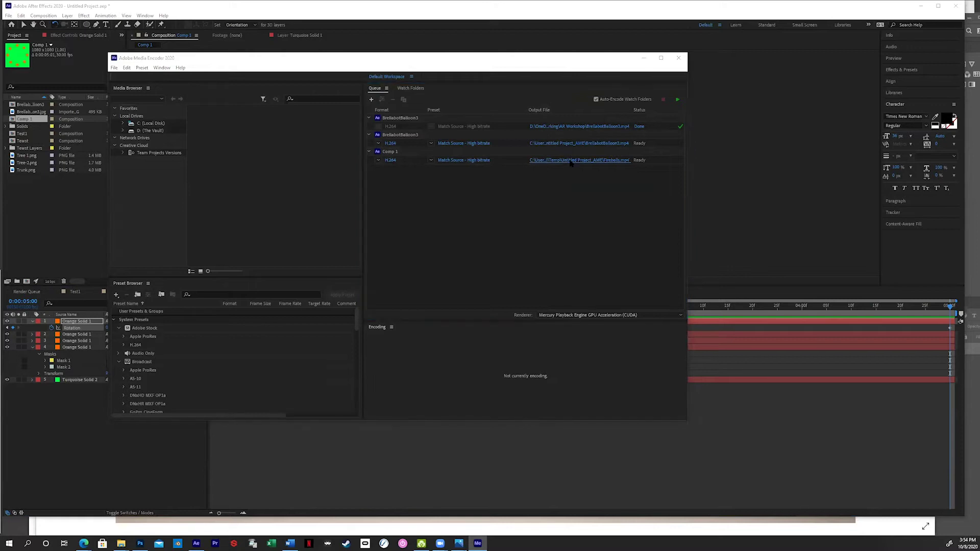
scroll(146, 287, "down", 2)
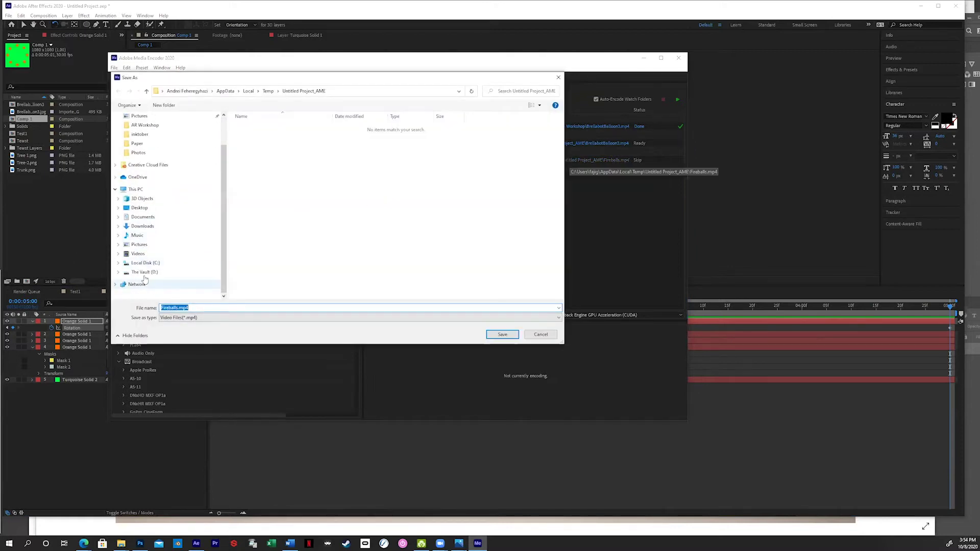
left_click(144, 272)
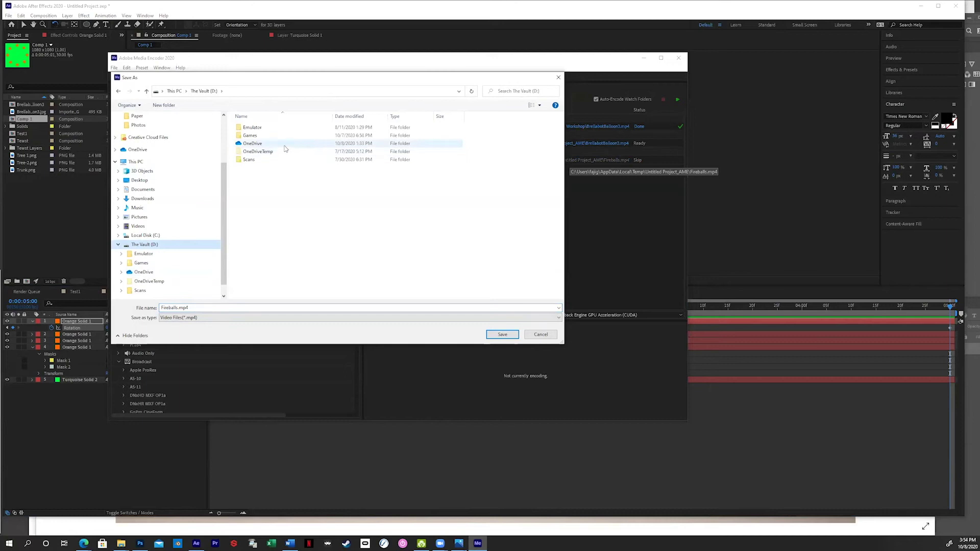
left_click(269, 160)
double_click(269, 159)
left_click(252, 127)
left_click(501, 335)
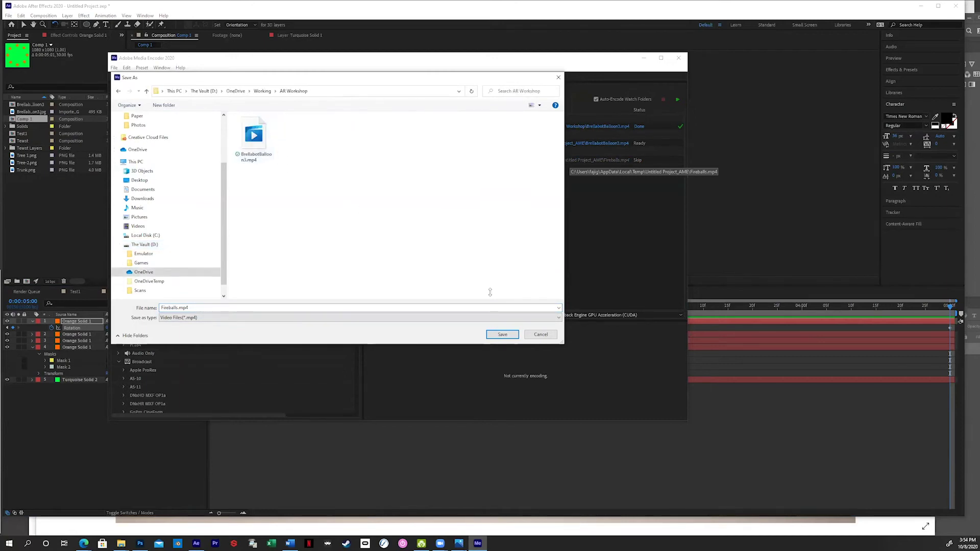
left_click(502, 334)
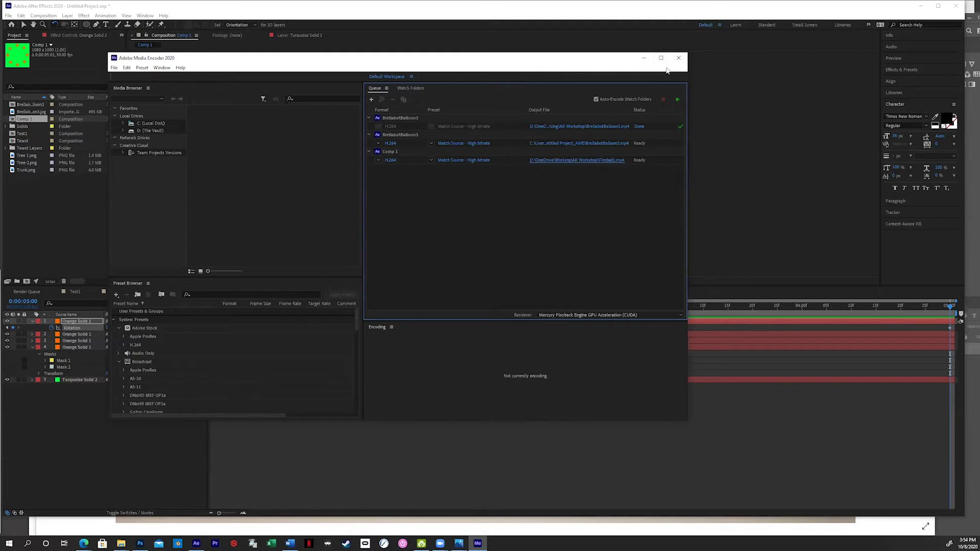
left_click(678, 100)
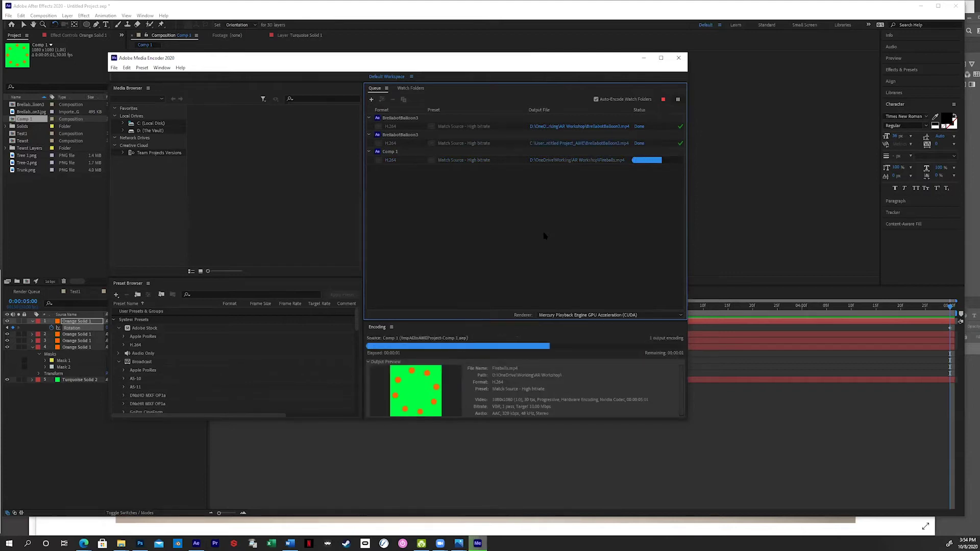
Switch back to After Effects and preview the ring animation from 0:00:00:00
left_click(111, 486)
left_click(210, 308)
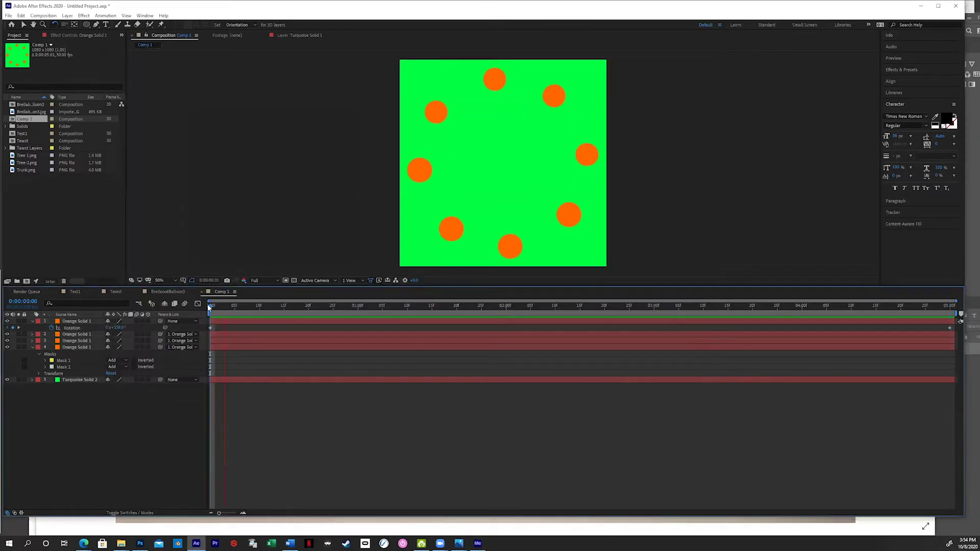
key("space")
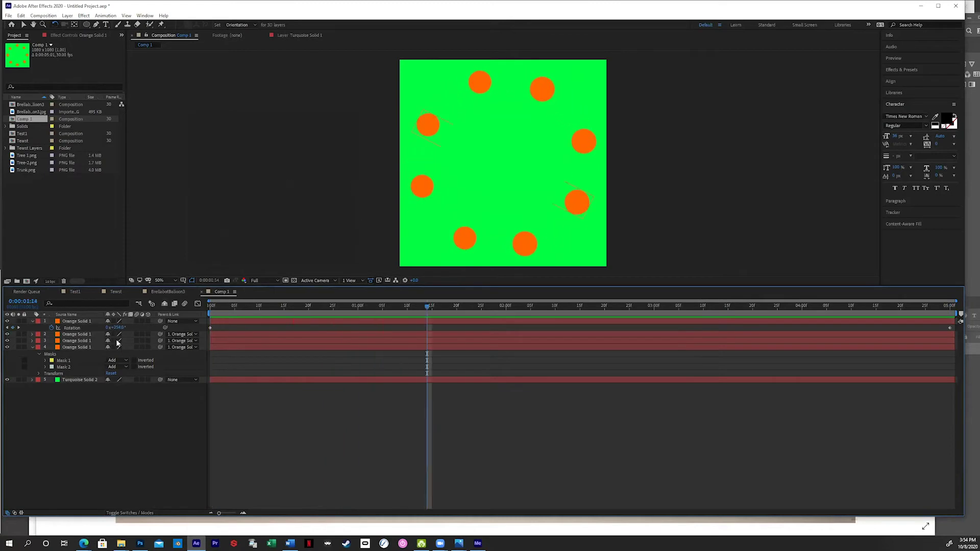
Turn on motion blur for all four orange layers
left_click(79, 322)
left_click(77, 347, "shift")
left_click_drag(137, 321, 137, 348)
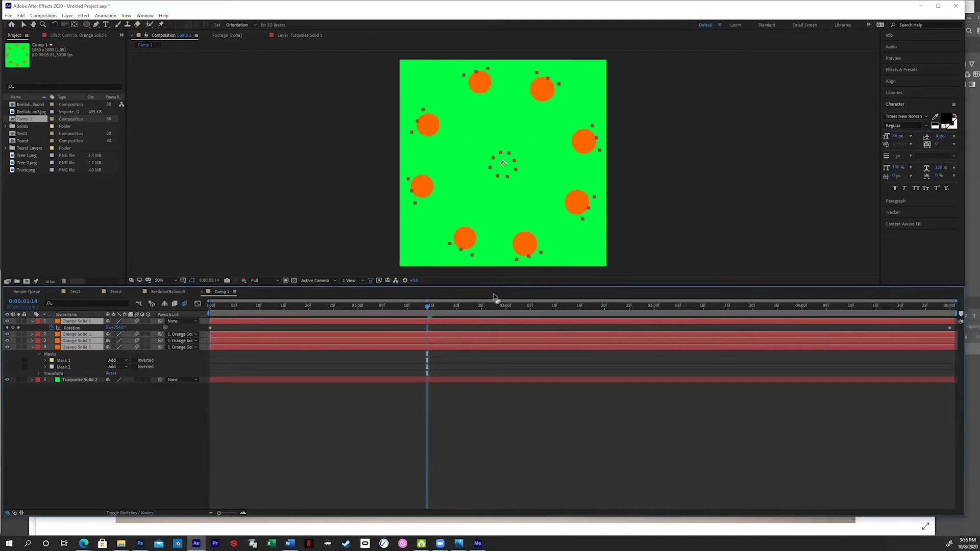
Examine the circles' motion blur at 0:00:00:08 at 100% magnification and preview the animation
left_click(249, 309)
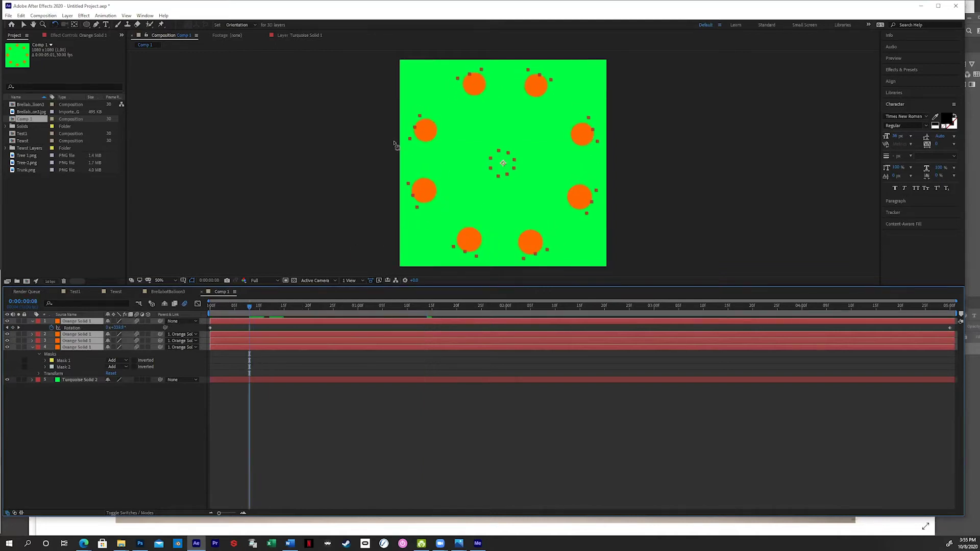
key("period")
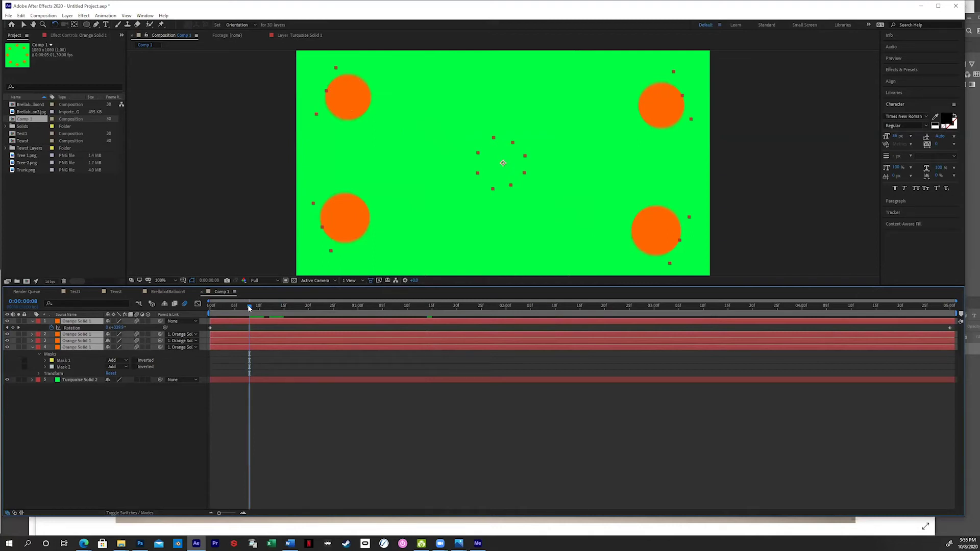
key("space")
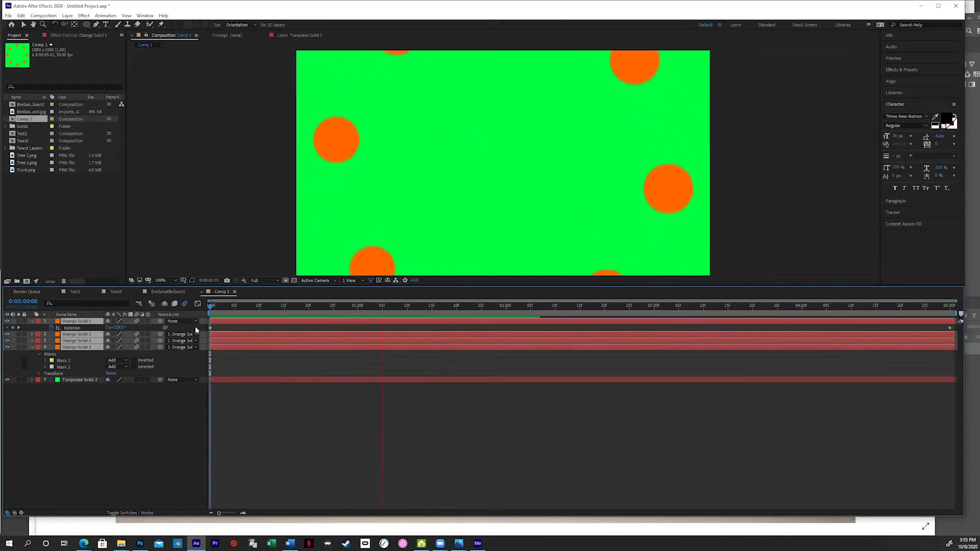
key("space")
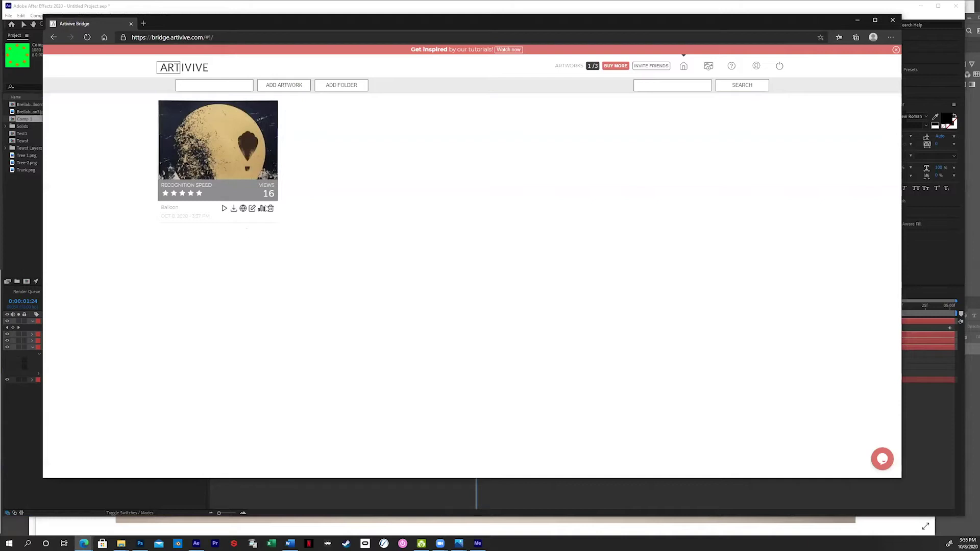
Switch to Artivive Bridge in the browser and try to add an artwork with its name left empty
left_click(293, 87)
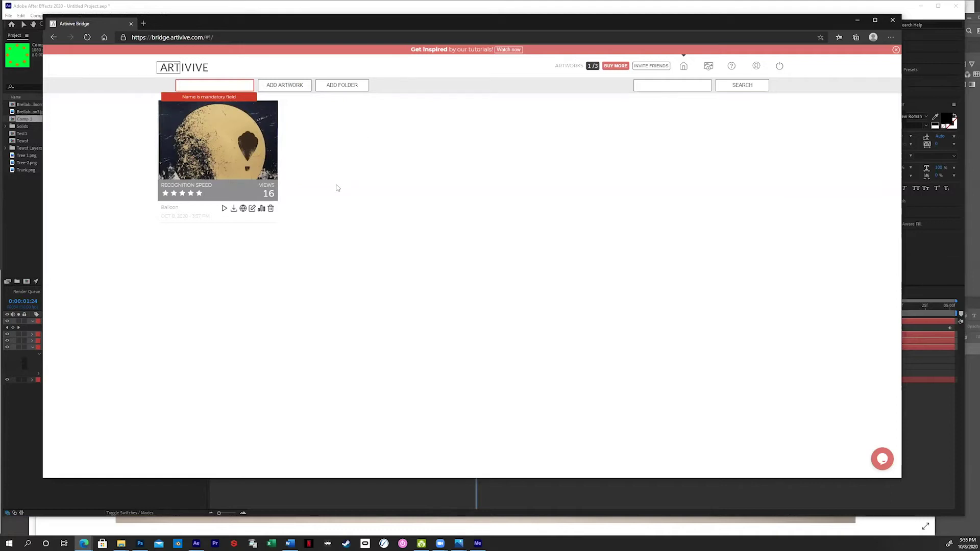
left_click(191, 84)
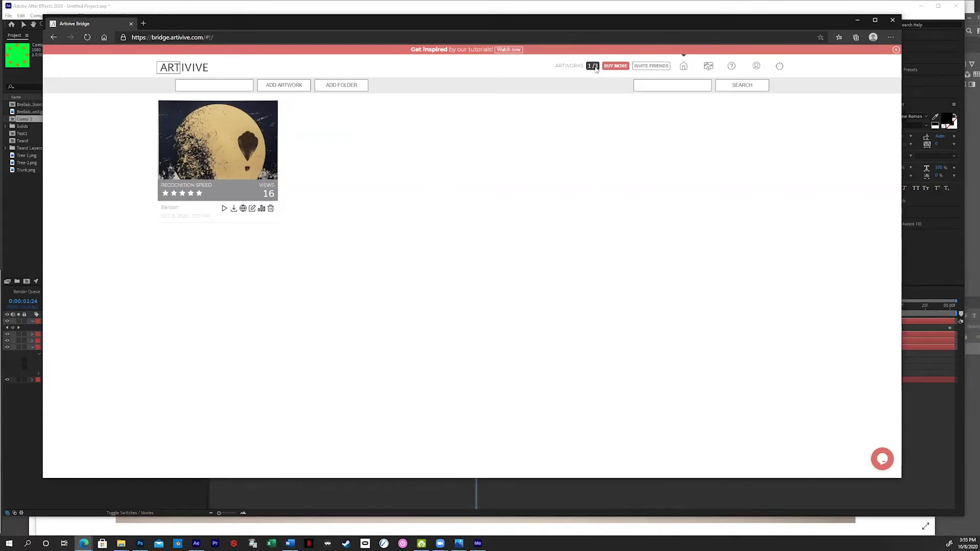
left_click(290, 87)
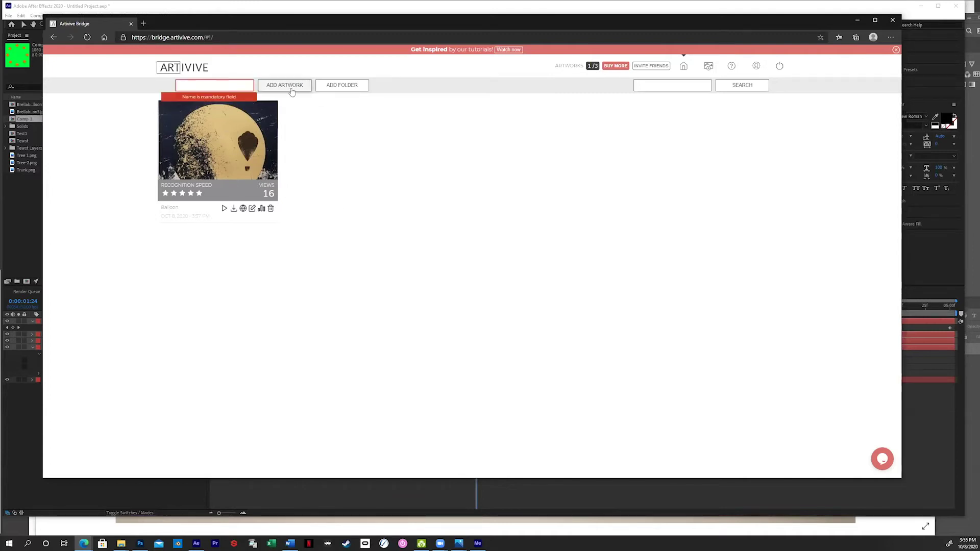
Add a new artwork project named Fireballs
left_click(211, 87)
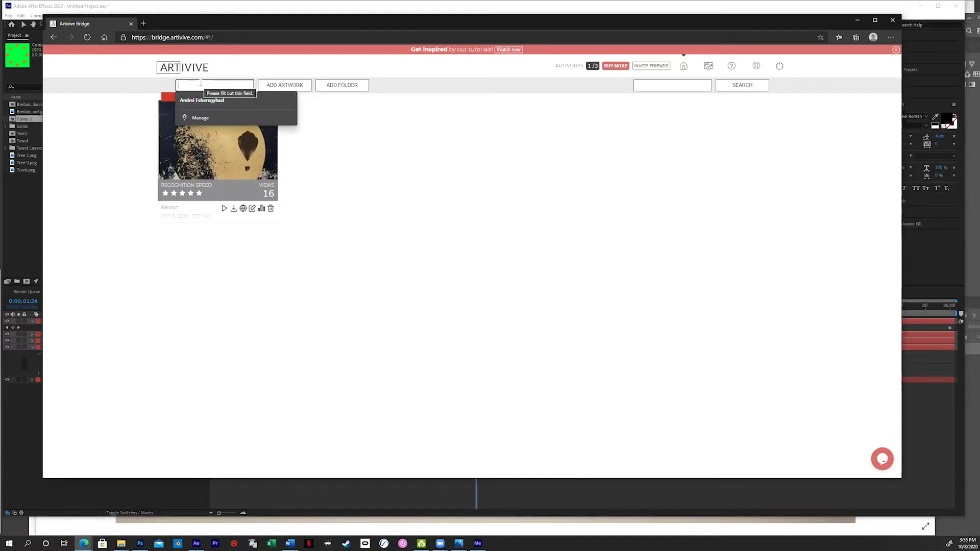
type("Fireballs")
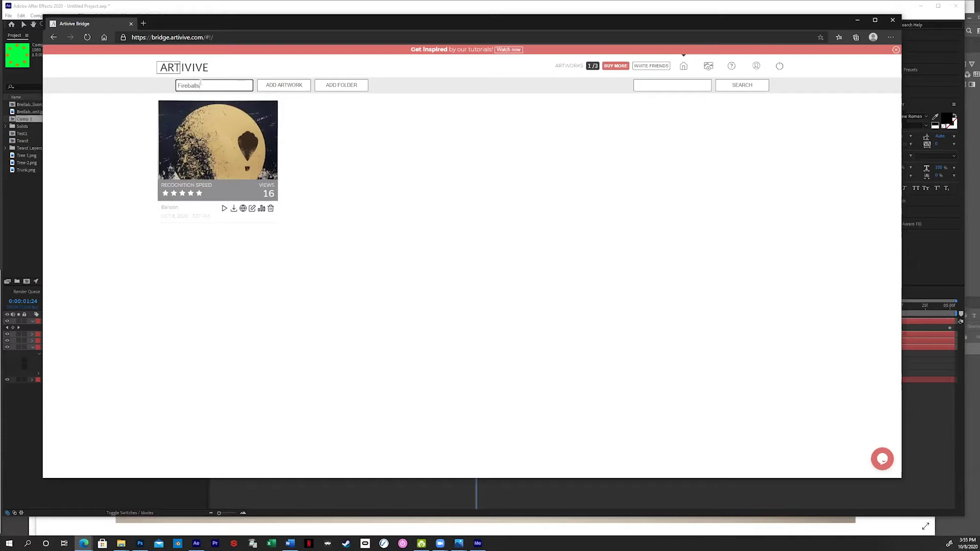
left_click(290, 87)
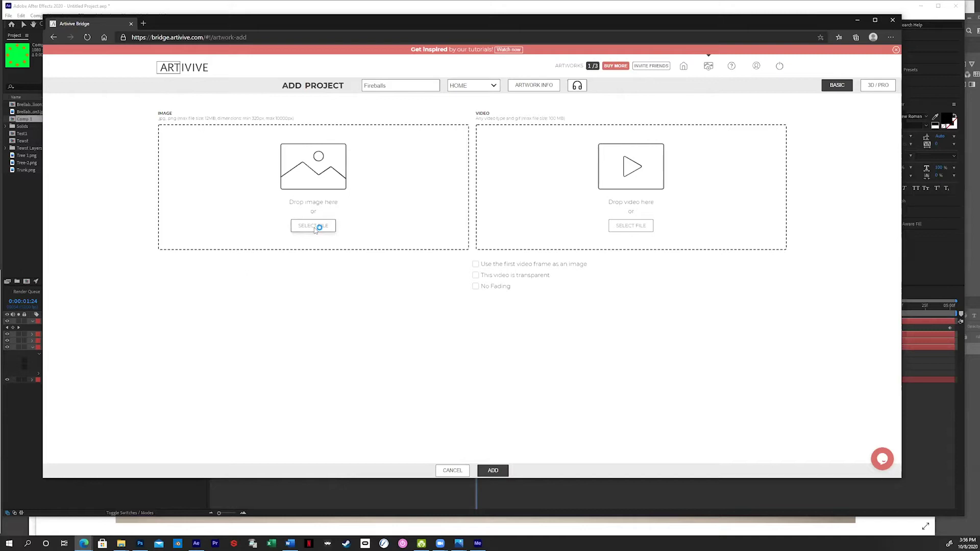
Load SexyLibrarian.jpg from the AR Workshop folder in The Vault (D:) as the project's recognition image
left_click(315, 228)
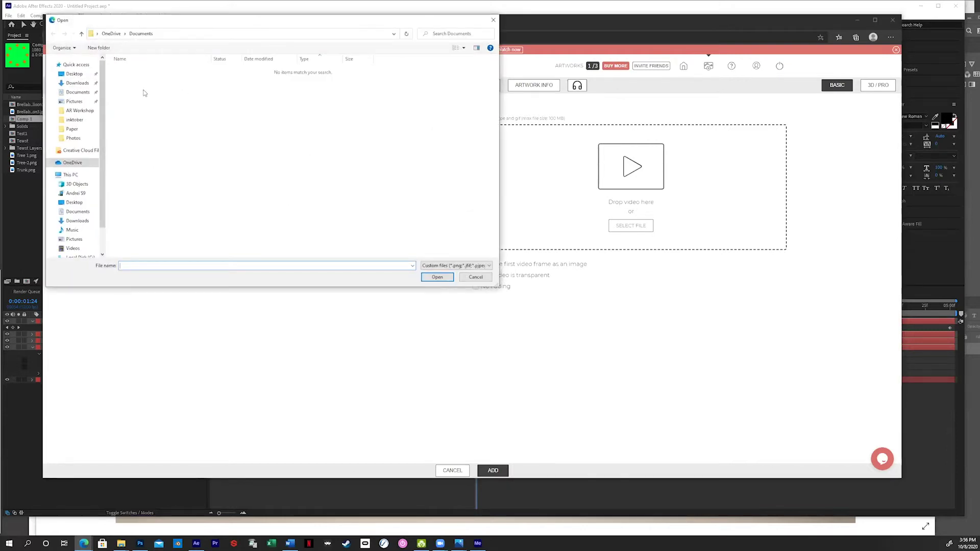
scroll(79, 237, "down", 2)
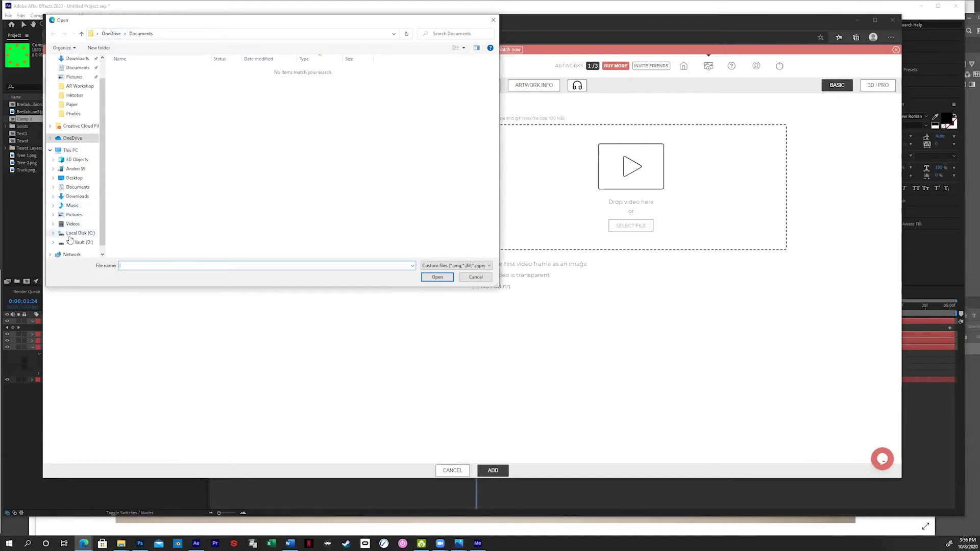
left_click(82, 243)
double_click(134, 86)
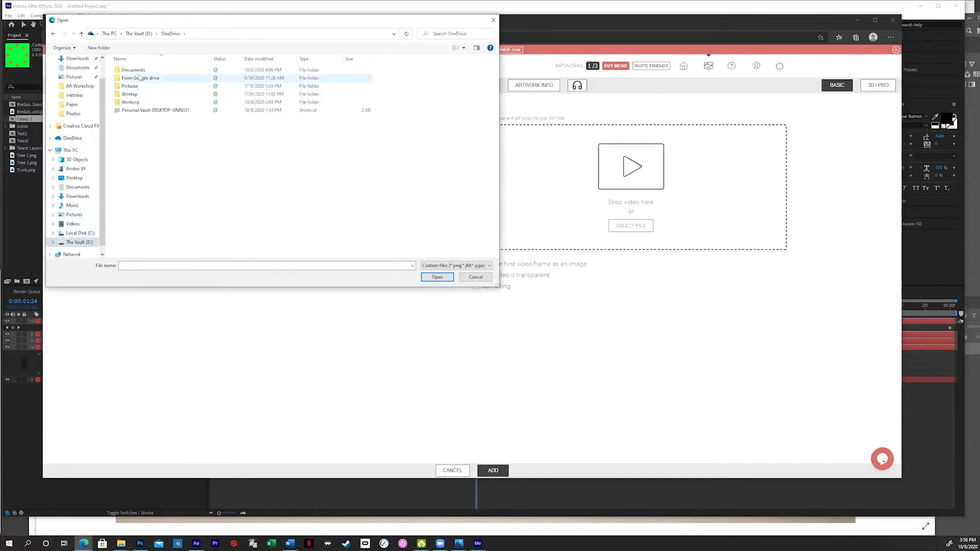
double_click(136, 102)
double_click(141, 71)
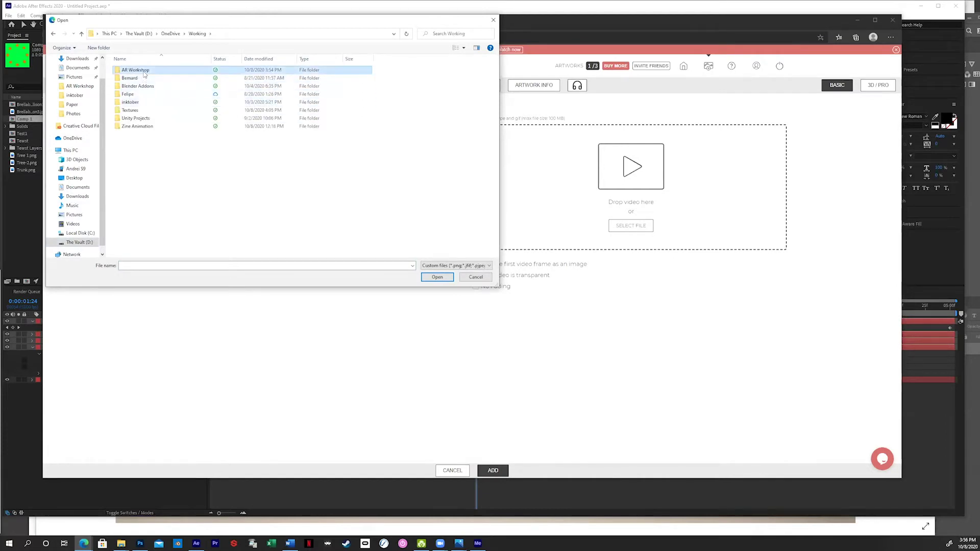
left_click(271, 86)
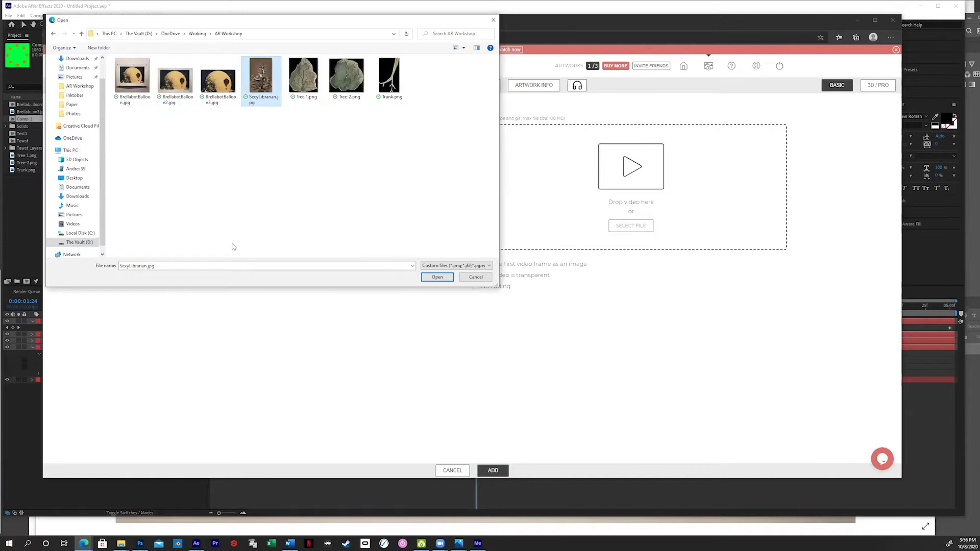
left_click(437, 278)
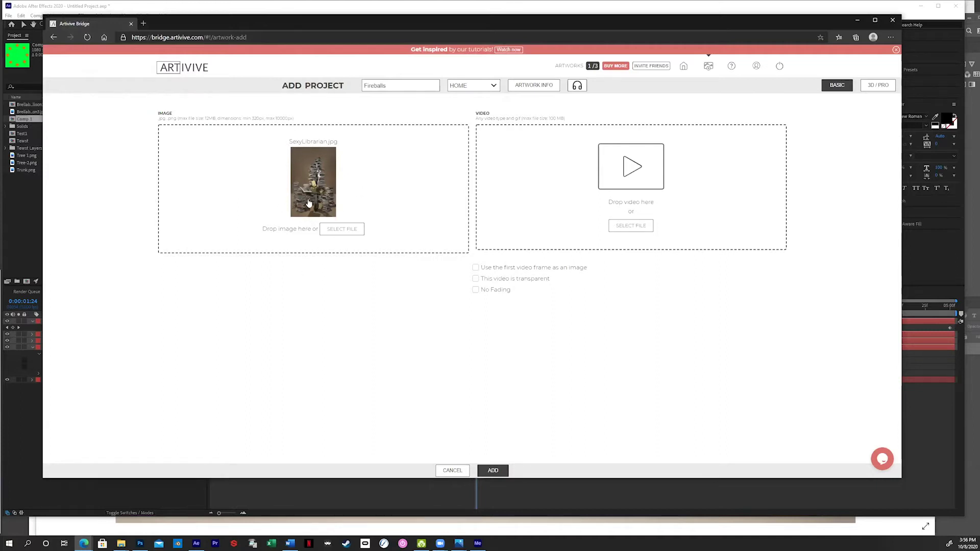
Switch the Fireballs project to the 3D / PRO editor
left_click(880, 86)
scroll(409, 286, "up", 5)
scroll(415, 288, "up", 1)
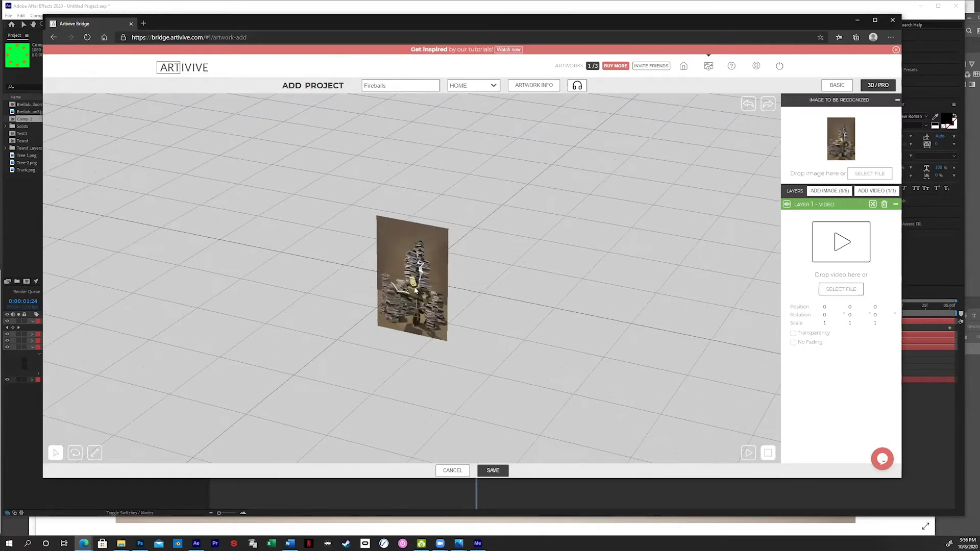
Examine the recognition image in the 3D scene from different angles and distances
left_click(79, 452)
left_click_drag(320, 360, 93, 421)
left_click_drag(280, 372, 214, 408)
left_click_drag(327, 329, 438, 300)
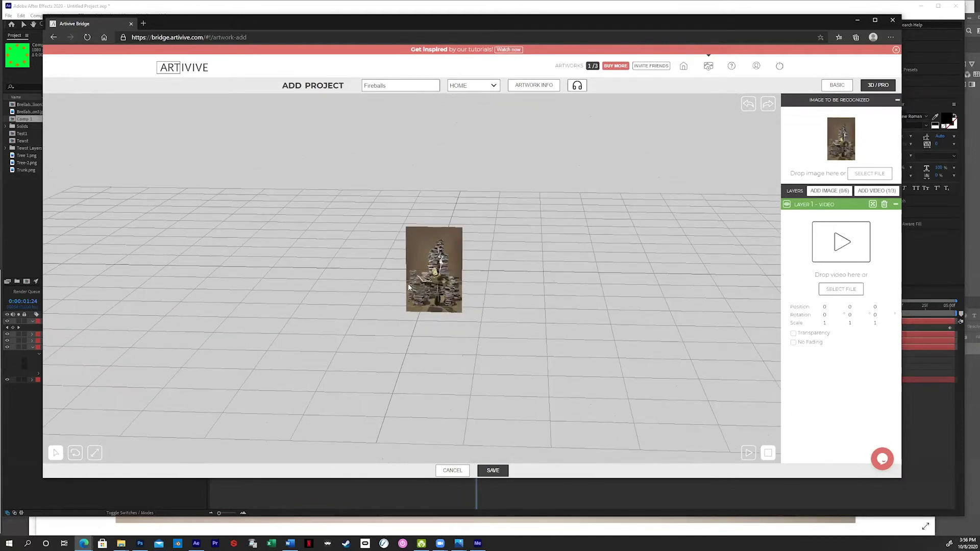
left_click_drag(414, 298, 428, 256)
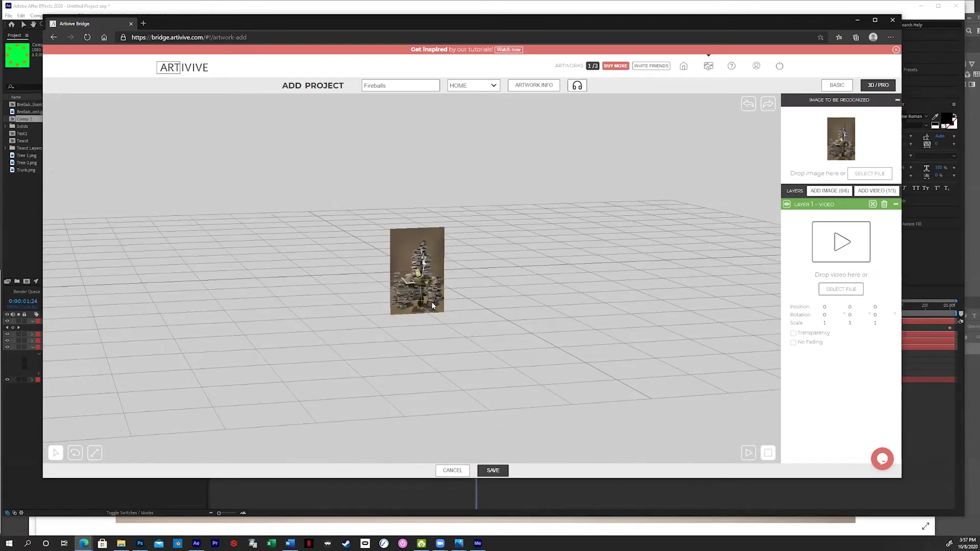
left_click_drag(433, 303, 391, 302)
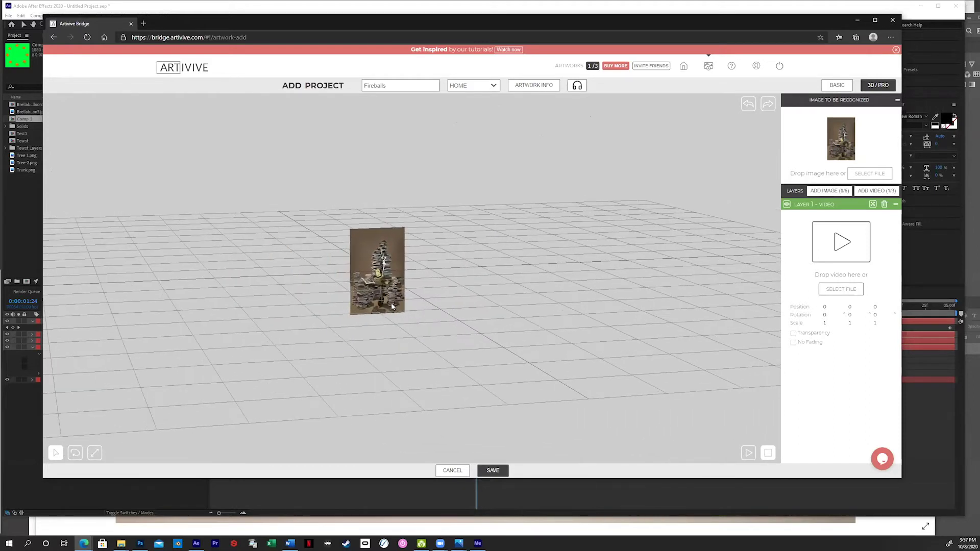
scroll(390, 301, "up", 3)
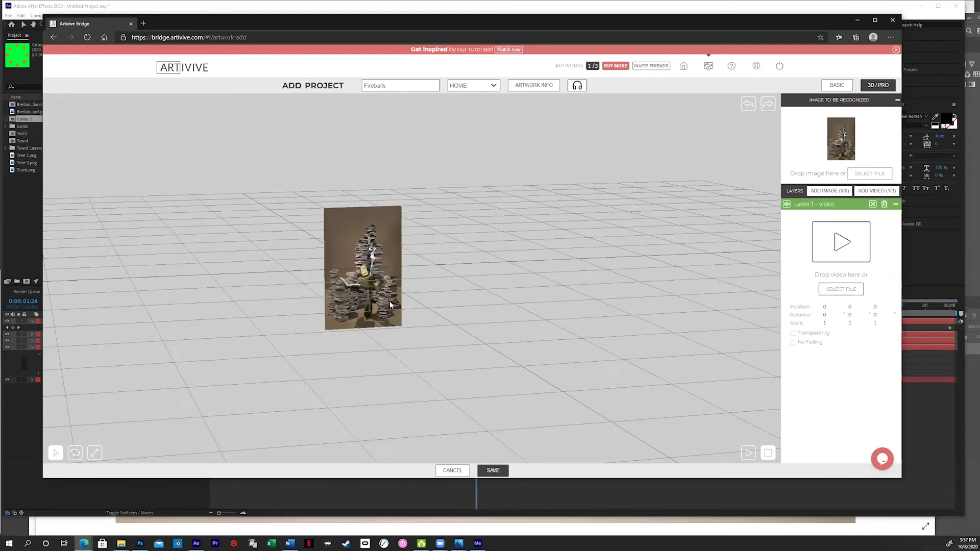
scroll(390, 301, "up", 3)
scroll(389, 301, "down", 4)
scroll(387, 302, "down", 3)
left_click_drag(387, 303, 285, 316)
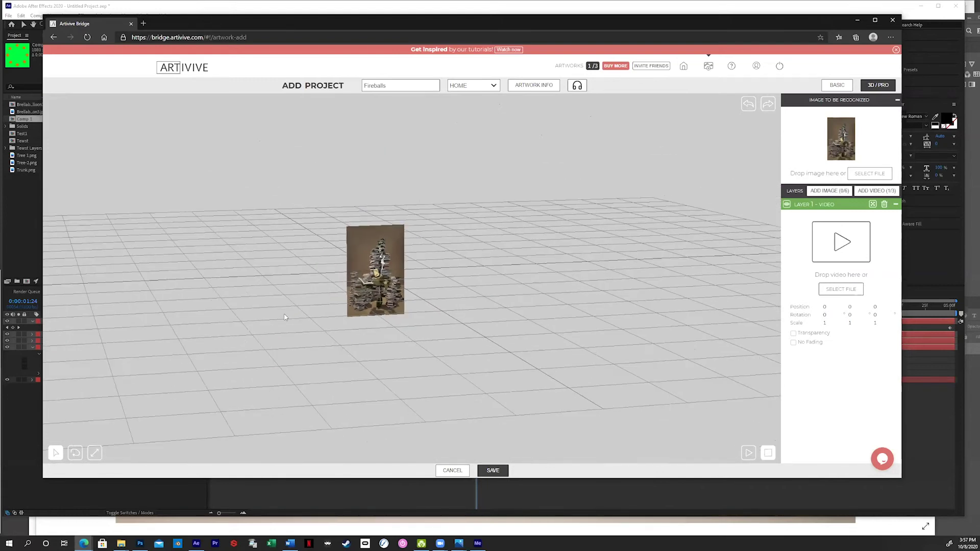
scroll(325, 303, "up", 4)
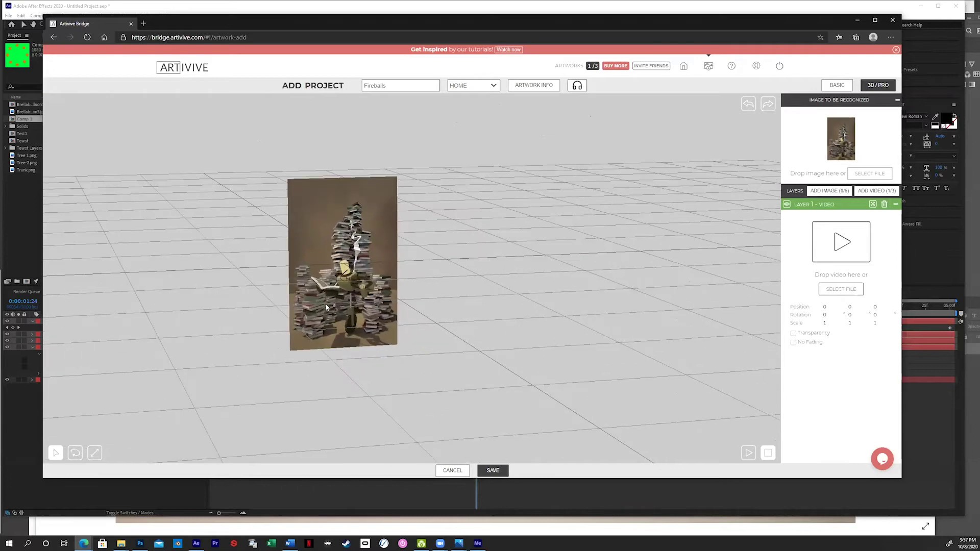
scroll(312, 334, "down", 4)
scroll(323, 303, "up", 3)
scroll(323, 325, "down", 3)
scroll(335, 310, "down", 2)
scroll(336, 314, "up", 3)
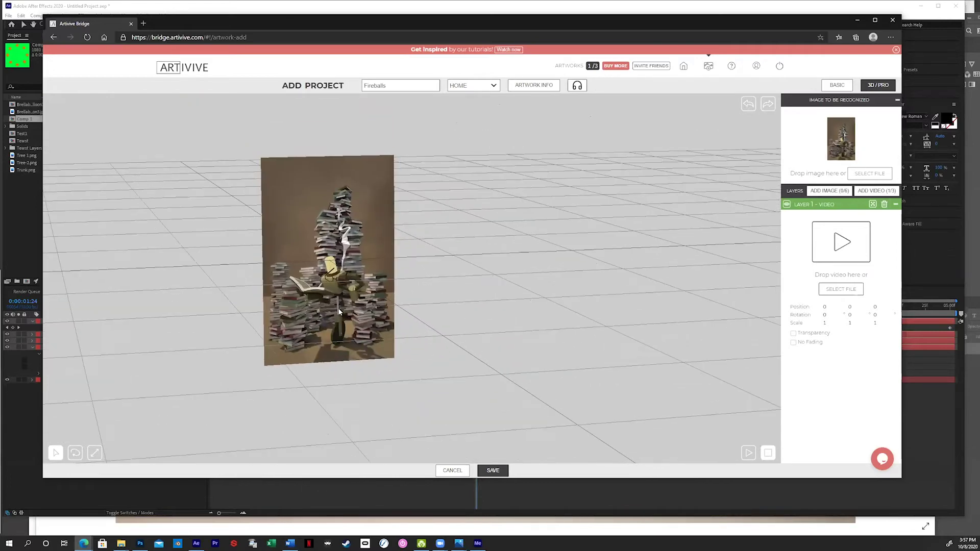
scroll(336, 308, "down", 2)
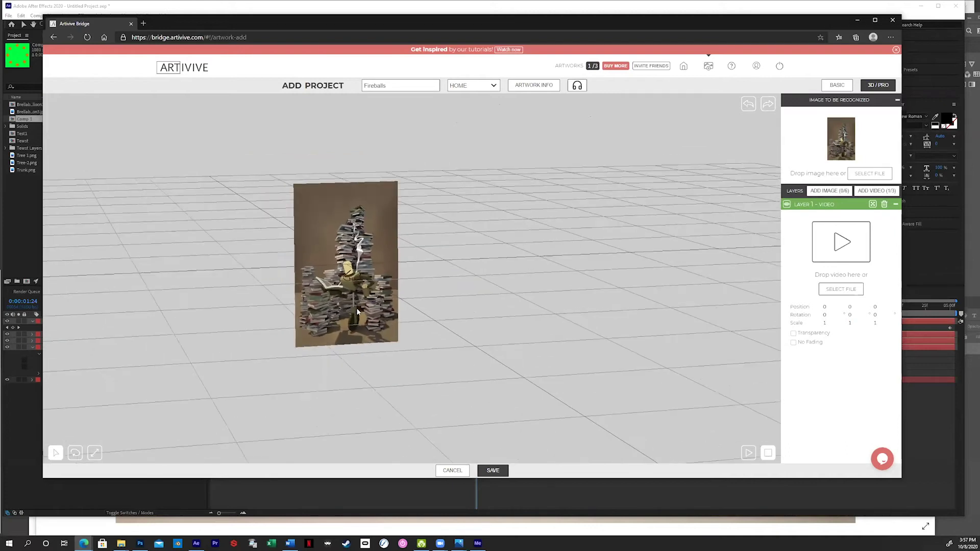
scroll(265, 326, "down", 3)
scroll(408, 320, "up", 3)
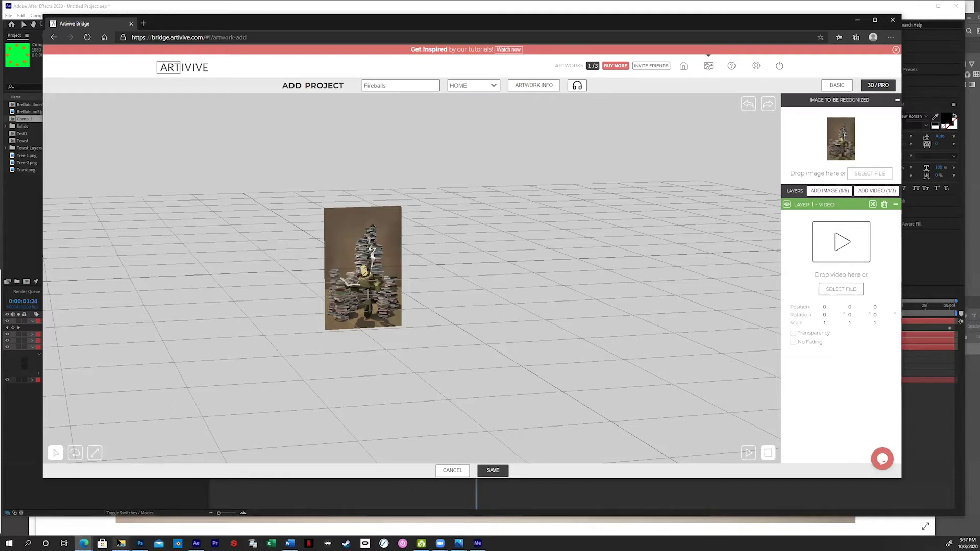
Load BrellabotBalloon3.mp4 from the AR Workshop folder into the empty video layer
left_click(121, 543)
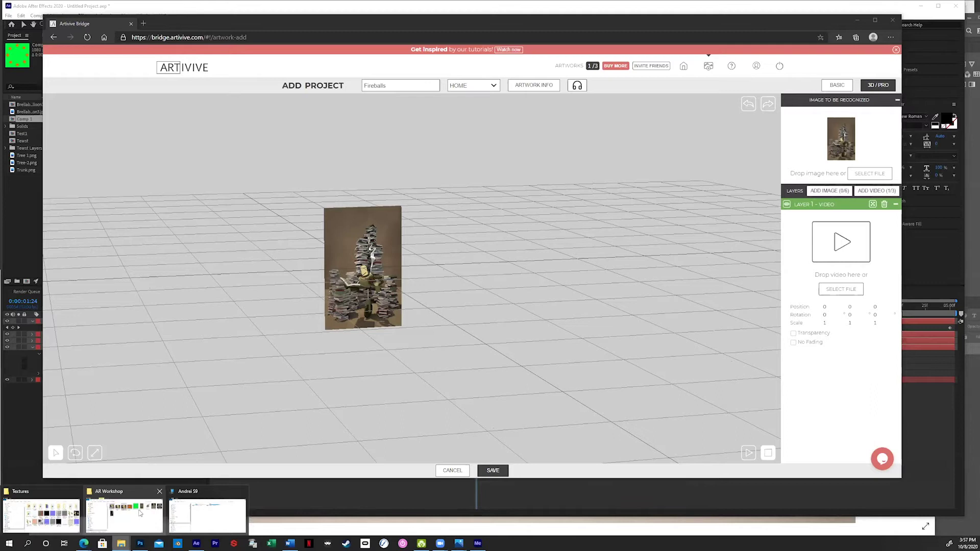
left_click(140, 513)
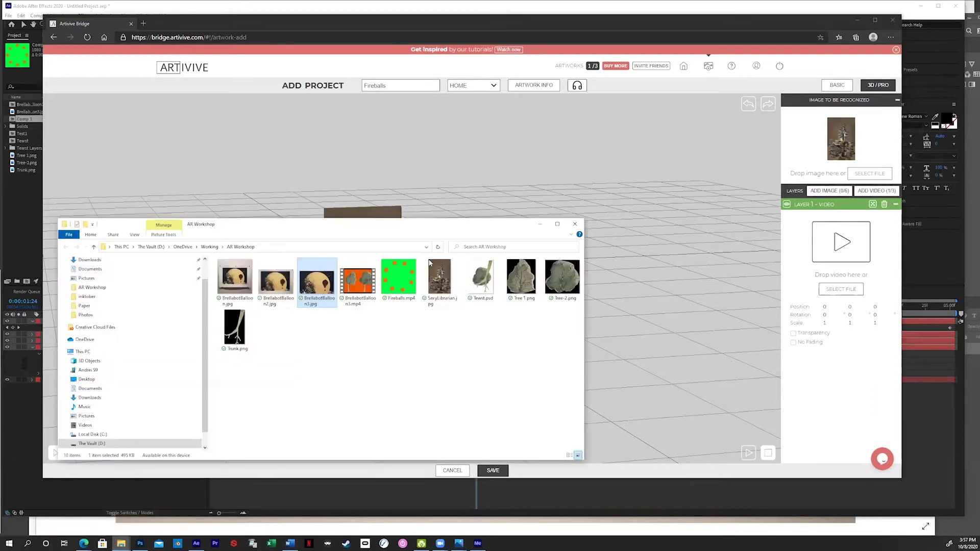
left_click(360, 293)
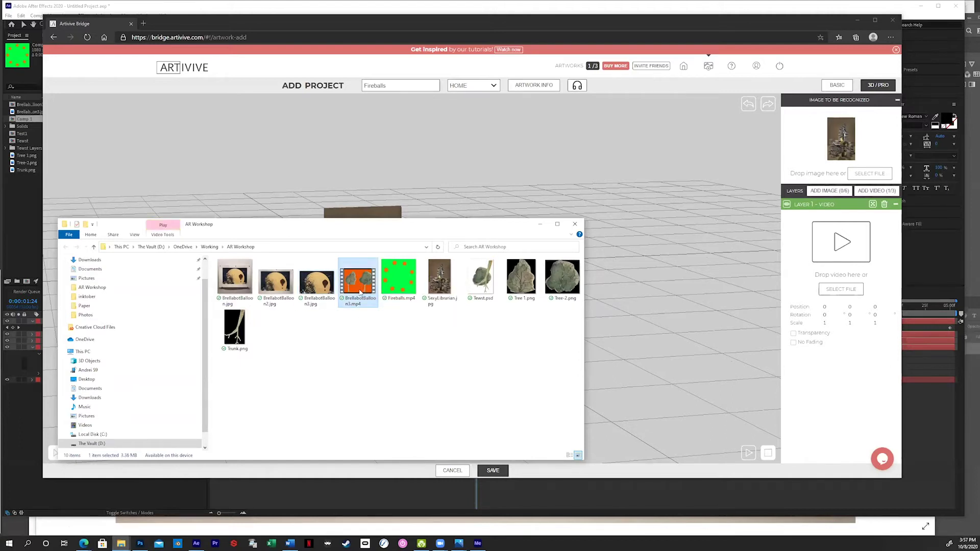
left_click_drag(360, 293, 835, 267)
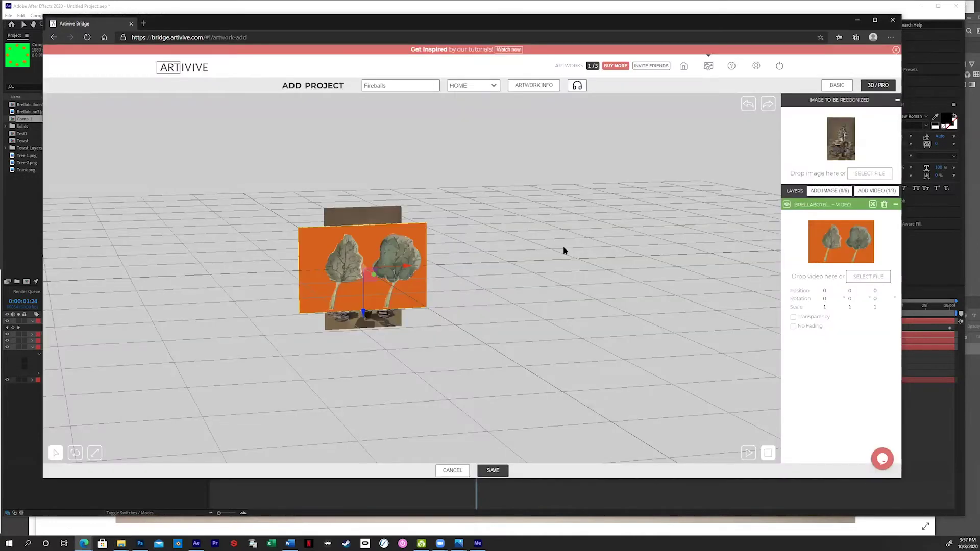
Enable transparency on the video layer with the sampled orange background (RGB 241 86 6) as key colour and a threshold of 0.6
left_click(793, 318)
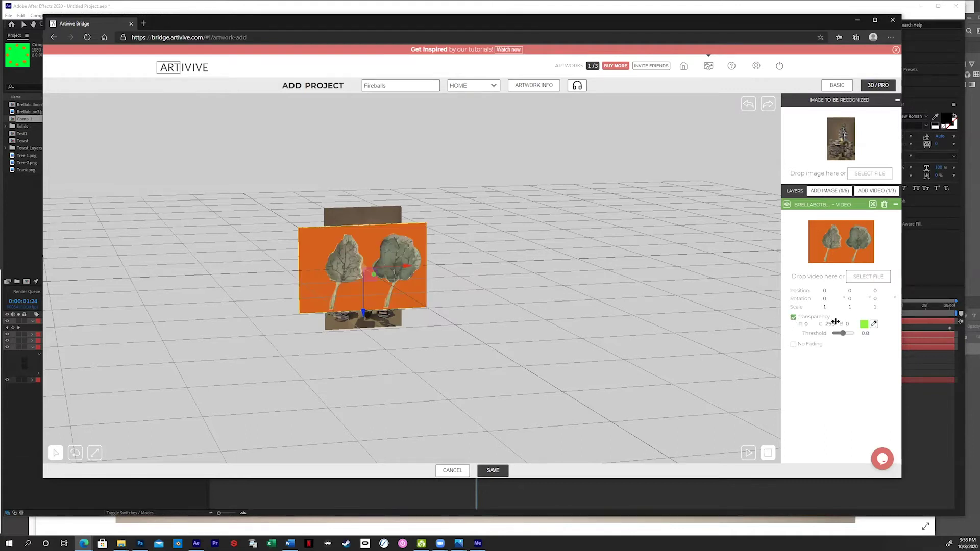
left_click(874, 325)
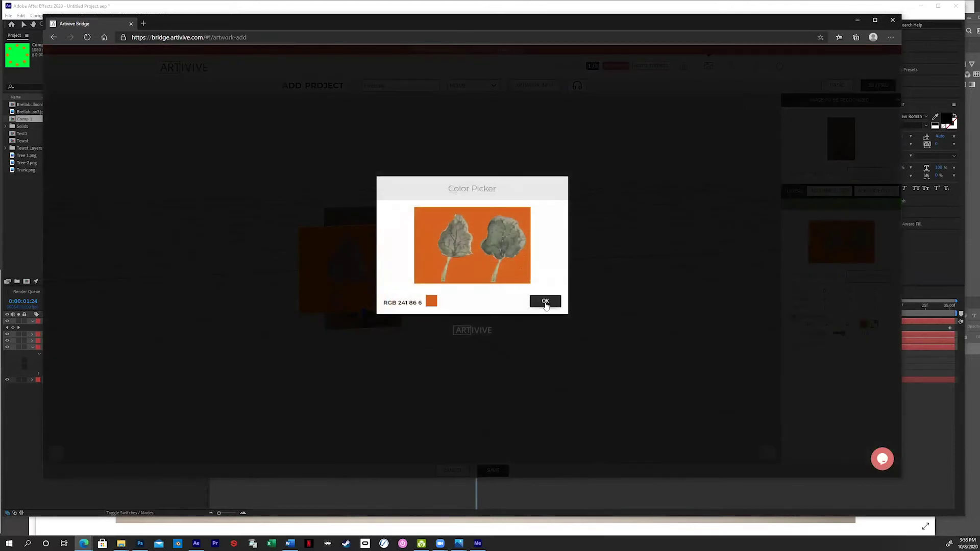
left_click(545, 301)
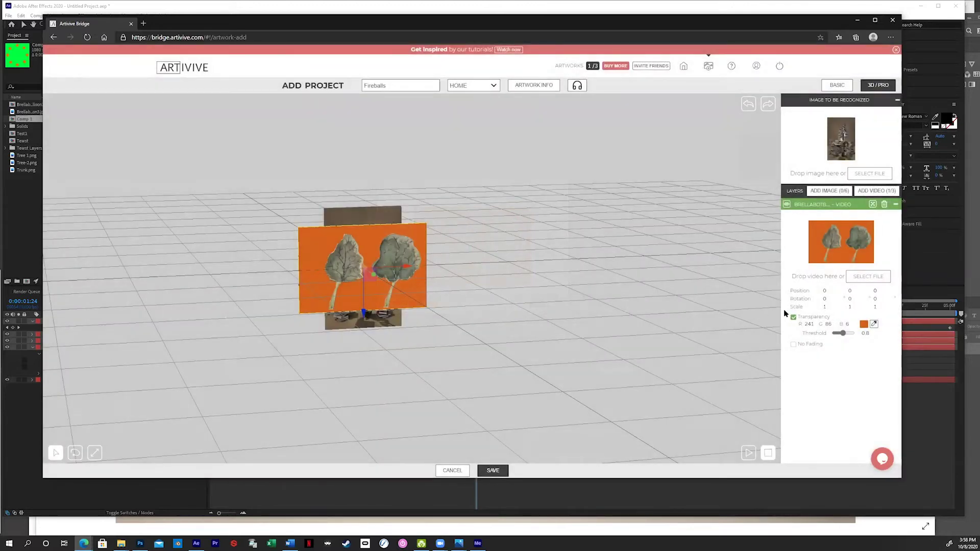
left_click_drag(840, 334, 840, 337)
Move the video layer about 81.67 in front of the recognition image and lower it by about 16.36
left_click_drag(374, 277, 382, 285)
scroll(363, 296, "up", 3)
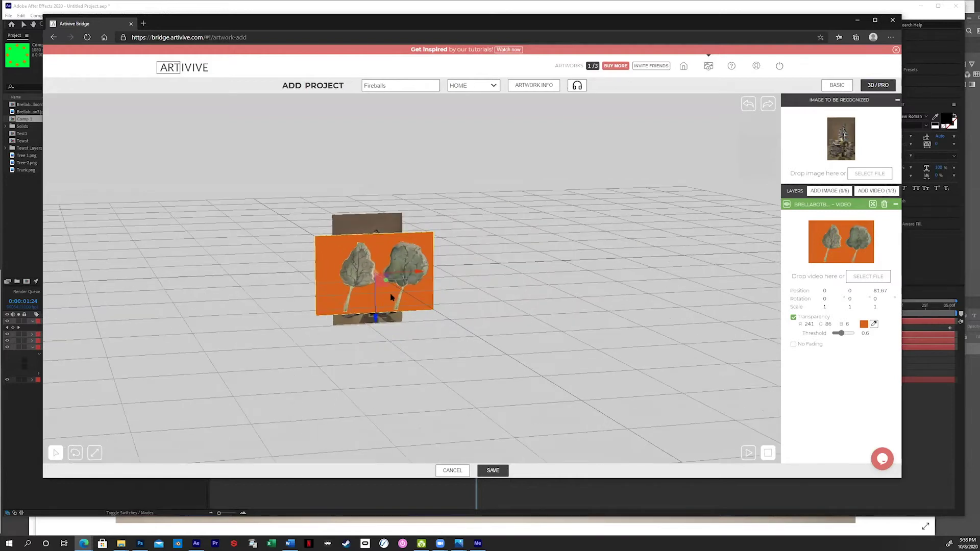
left_click_drag(347, 265, 427, 257)
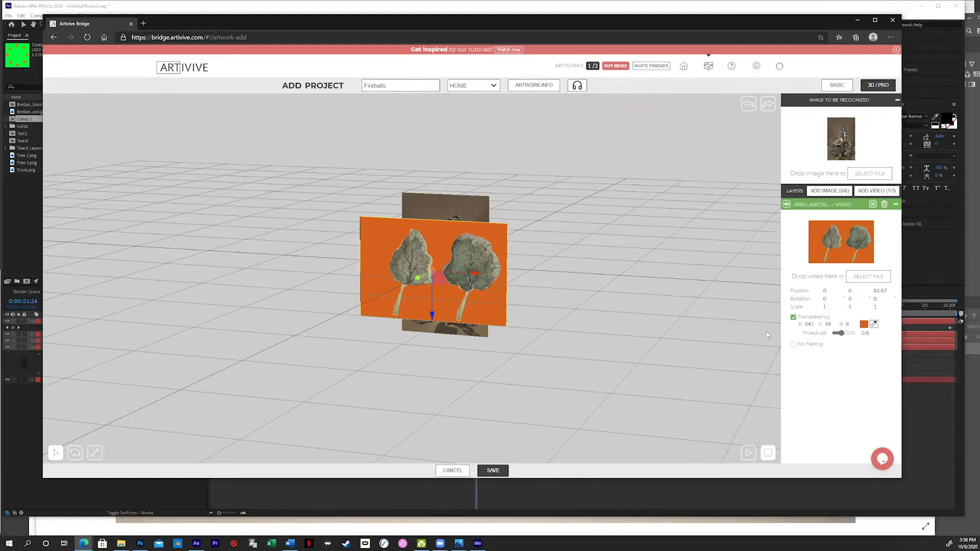
left_click_drag(433, 313, 435, 324)
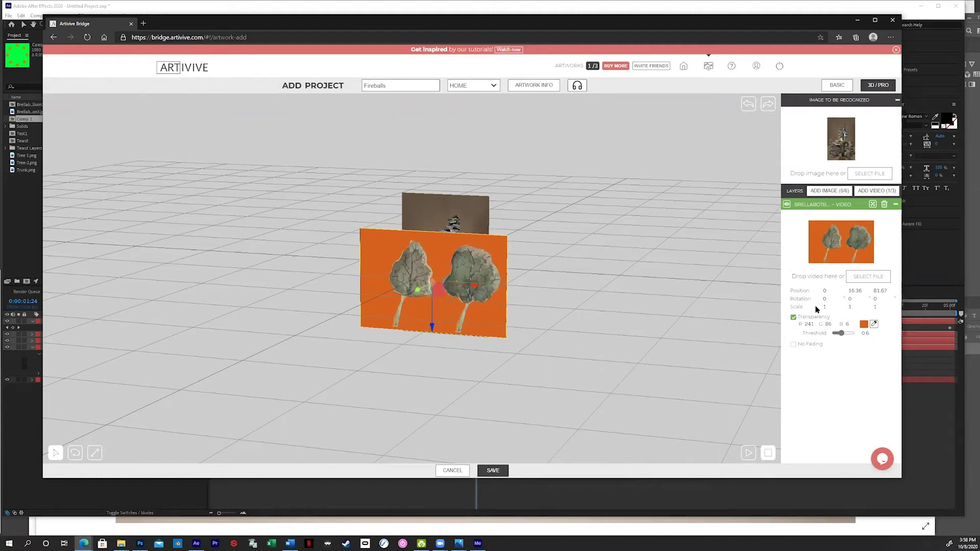
Scale the video layer up to about 1.3 in width and height
left_click(94, 453)
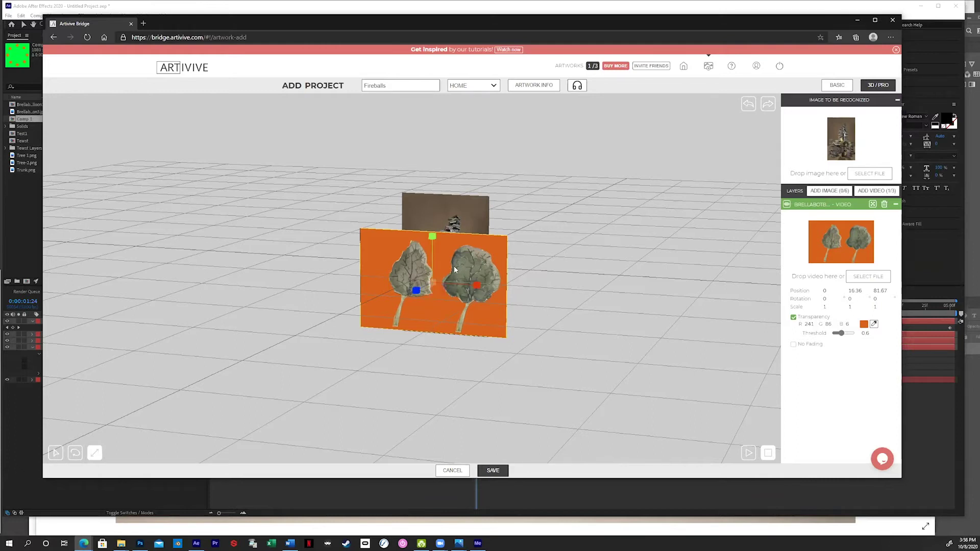
left_click_drag(434, 285, 472, 289)
left_click_drag(306, 358, 178, 405)
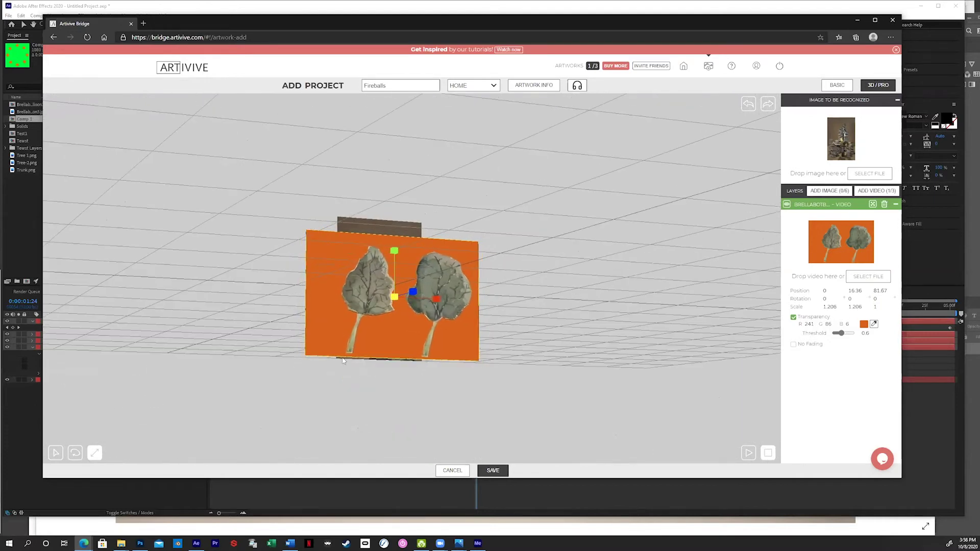
left_click_drag(395, 296, 440, 339)
Raise the video layer to about 10.64 below the origin and bring it closer to the image, at a depth of about 19.73
mouse_move(394, 251)
left_mouse_down()
mouse_move(393, 242)
mouse_move(394, 253)
left_mouse_up()
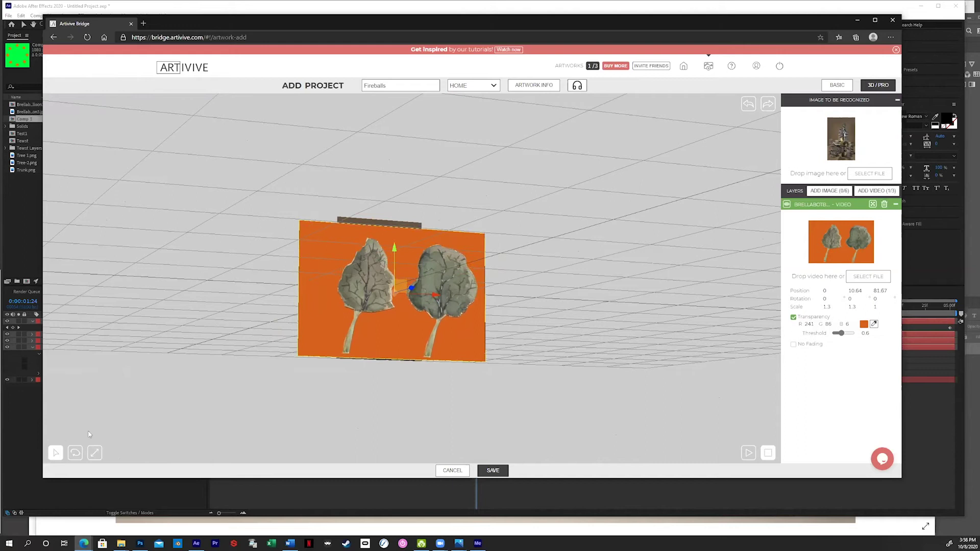
left_click_drag(309, 315, 391, 317)
left_click_drag(407, 287, 380, 284)
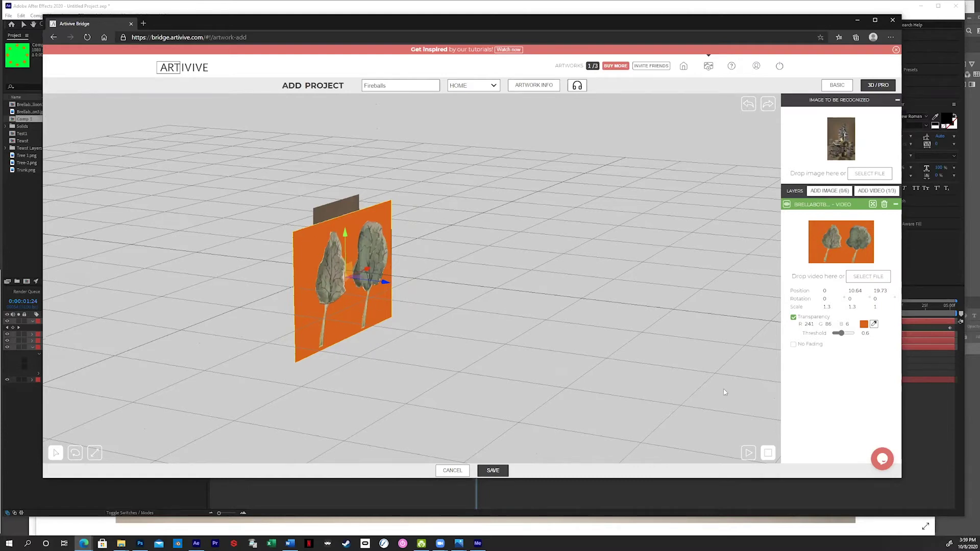
Set the video layer's transparency threshold to 0.1
left_click_drag(841, 332, 839, 335)
left_click_drag(837, 334, 858, 335)
double_click(868, 334)
key("Right")
left_click(846, 382)
Move the video layer closer to the recognition image, to a depth of about 14.93
left_click_drag(385, 281, 379, 284)
scroll(403, 334, "down", 3)
left_click_drag(401, 332, 182, 284)
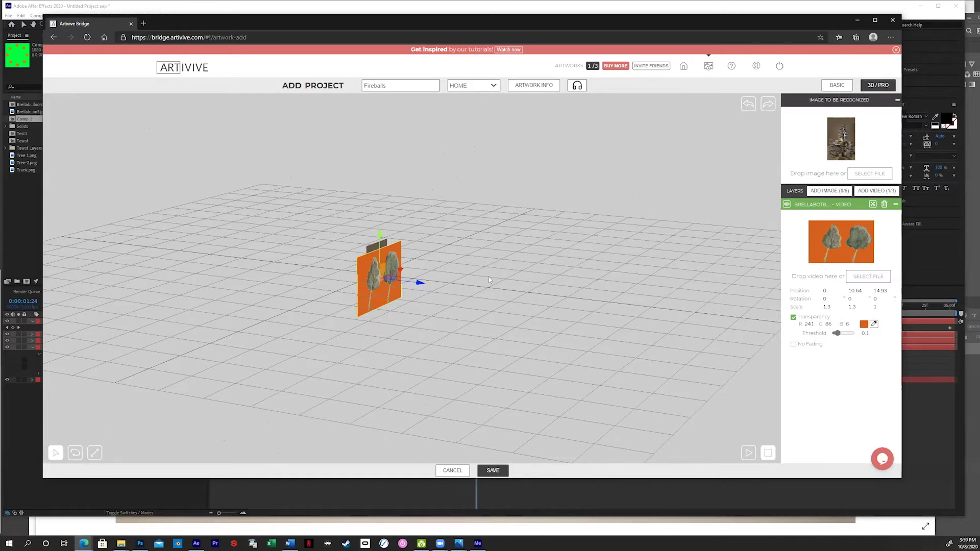
scroll(460, 303, "up", 5)
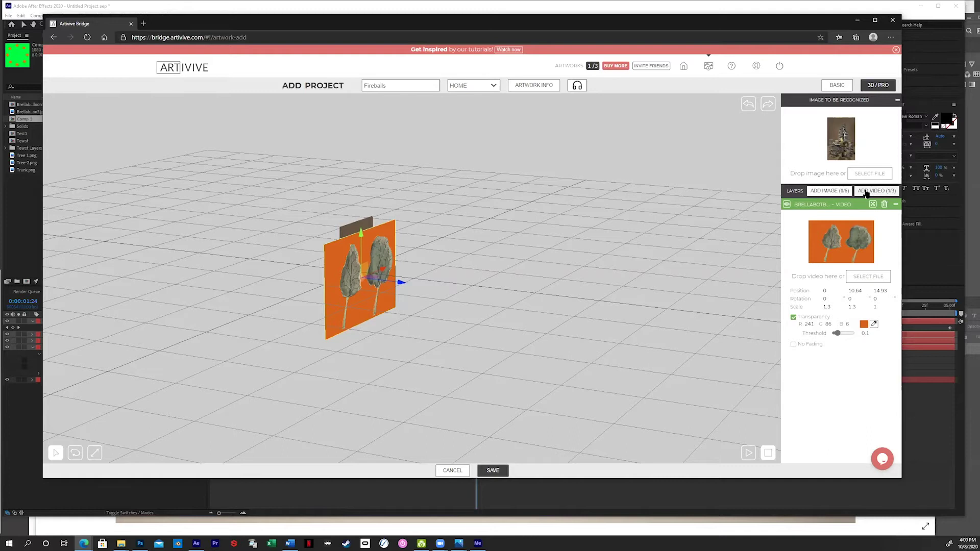
Add an image layer to the project and load Trunk.png from the AR Workshop folder into it
left_click(841, 193)
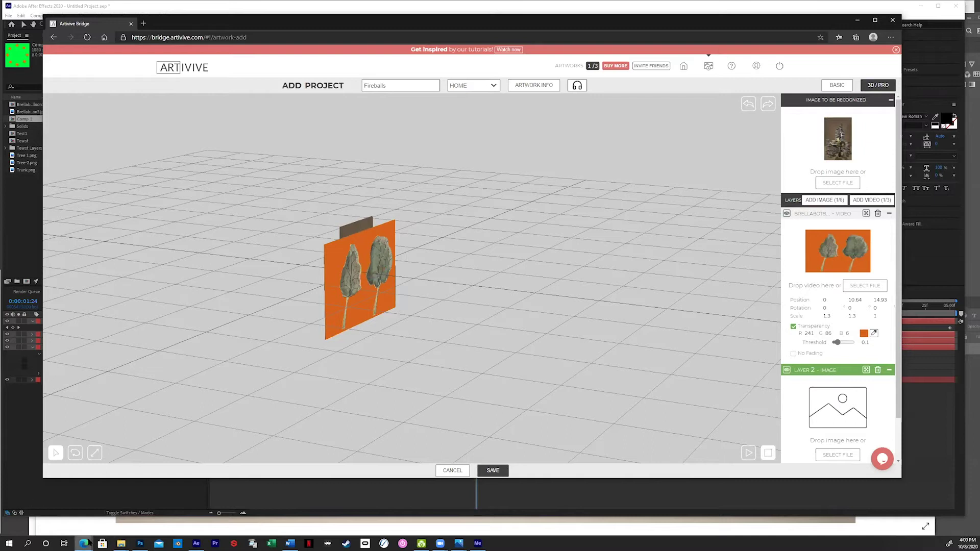
left_click(121, 543)
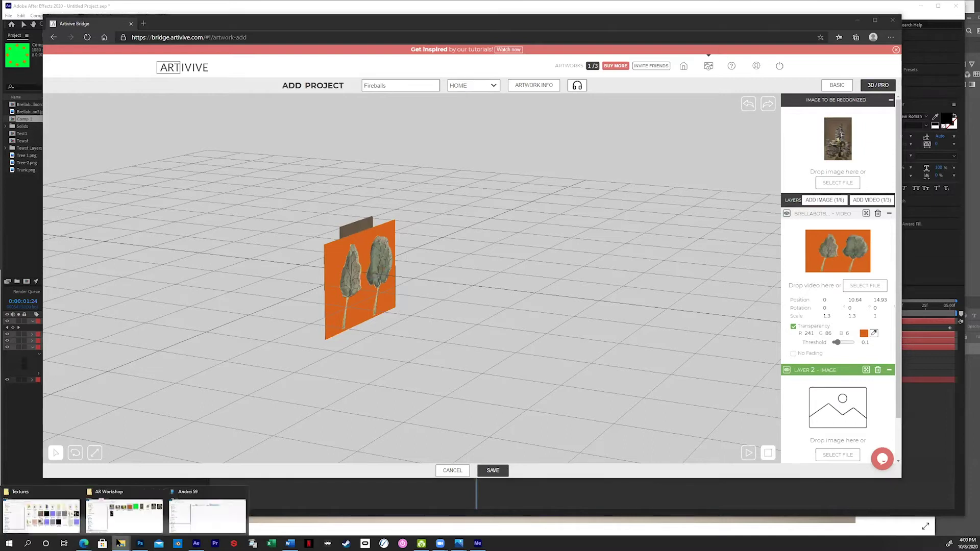
left_click(124, 516)
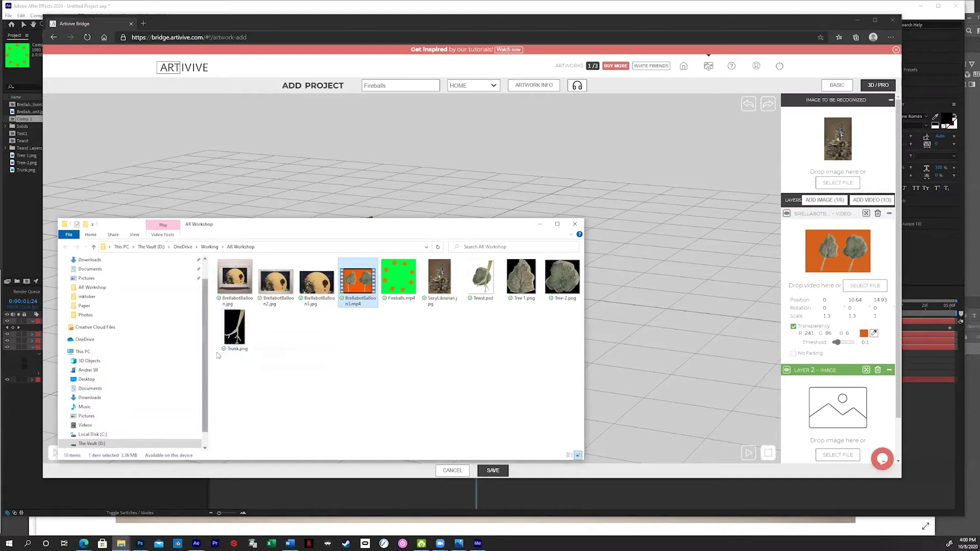
left_click_drag(237, 329, 824, 434)
scroll(822, 433, "down", 1)
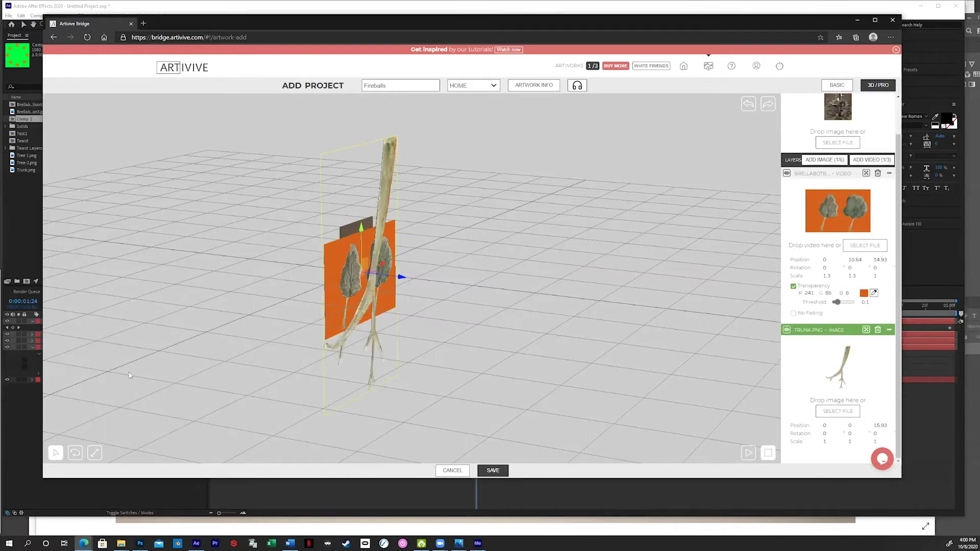
Turn the trunk upright at about -161.34° around Z and move it beside the video layer, to about -457.48, -36.71, 166.31
left_click(82, 453)
left_click_drag(355, 232, 366, 326)
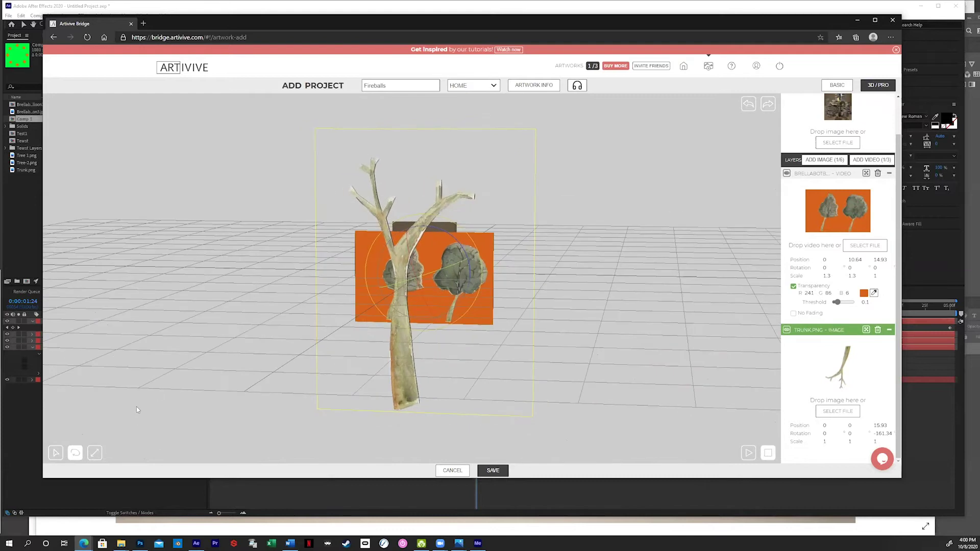
left_click(55, 453)
left_click_drag(417, 282, 264, 271)
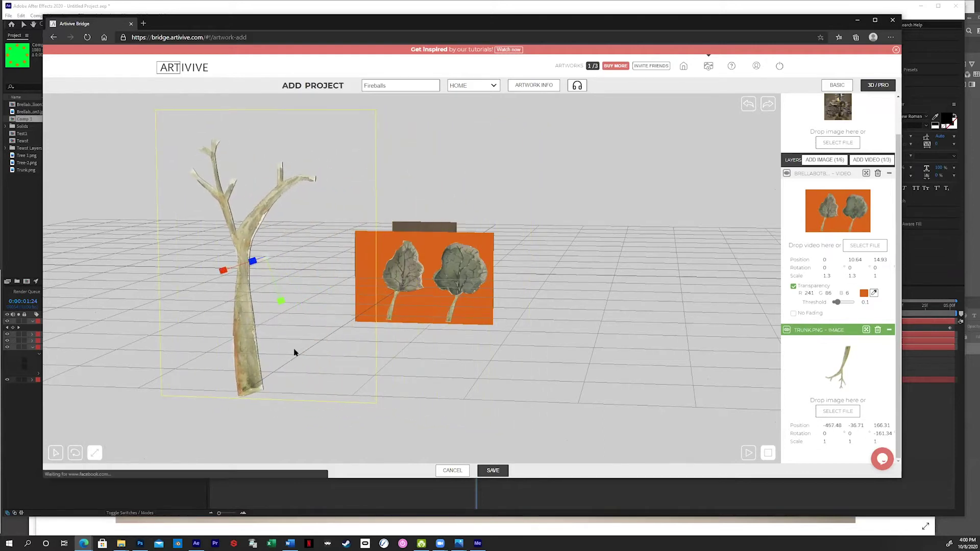
Scale the trunk layer down to about 0.487 in width and height
left_click_drag(292, 348, 124, 219)
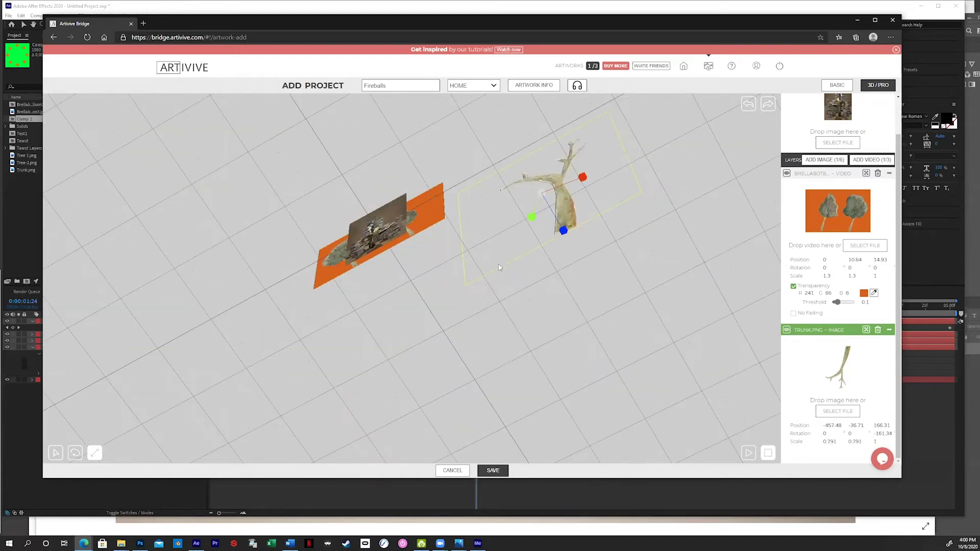
left_click_drag(509, 253, 129, 390)
left_click_drag(451, 307, 242, 282)
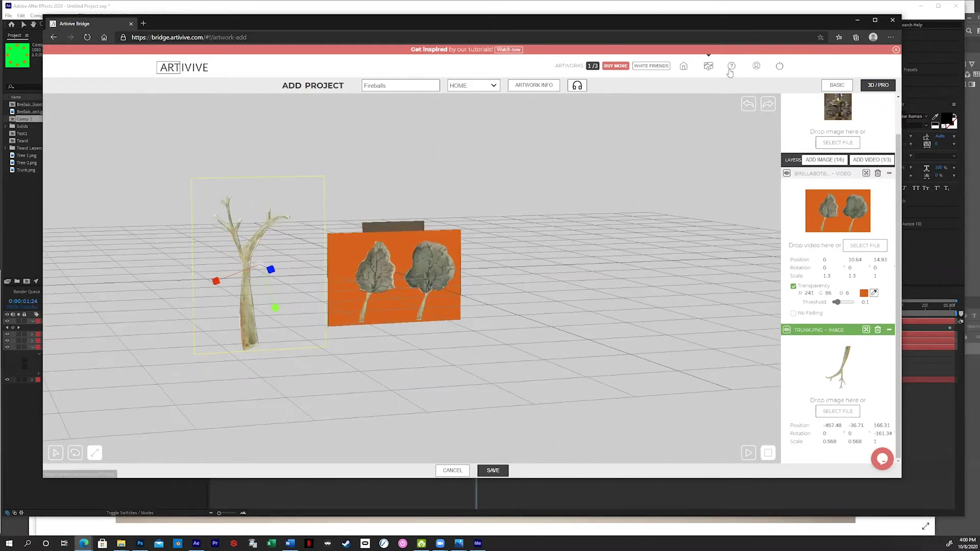
left_click(875, 19)
left_click_drag(254, 284, 172, 327)
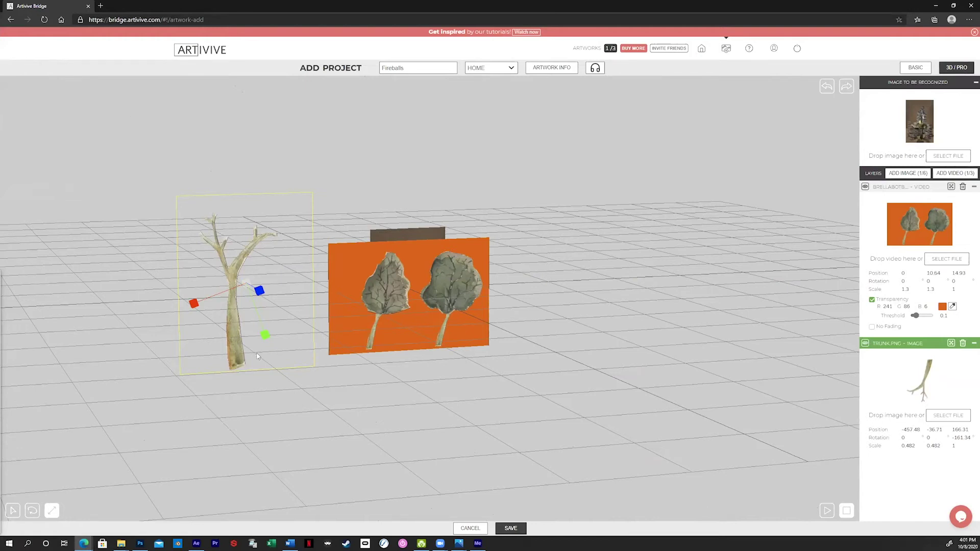
left_click_drag(257, 356, 536, 347)
mouse_move(606, 279)
left_mouse_down()
mouse_move(407, 346)
mouse_move(613, 279)
left_mouse_up()
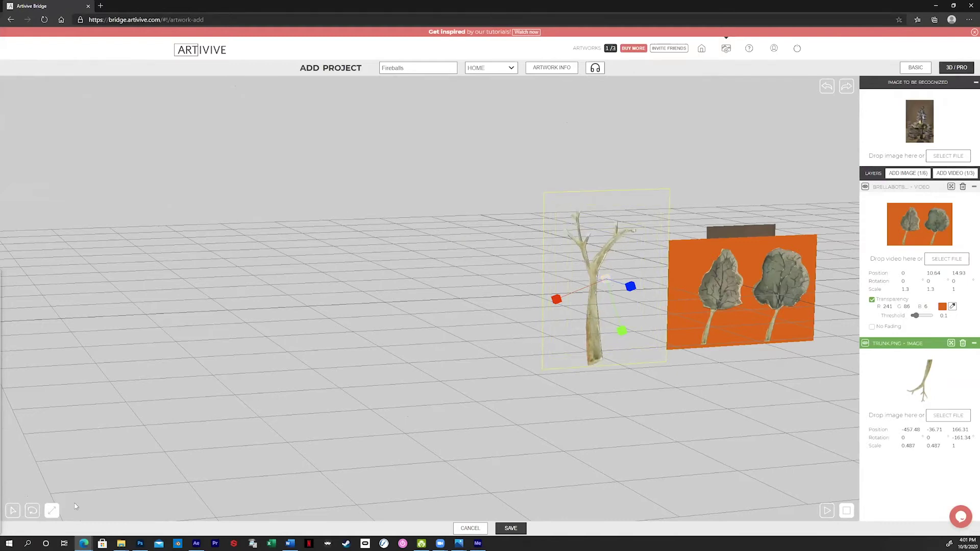
Rotate the trunk layer to about -3.15°, 49.39°, -165.3° so it stands at an angle to the video layer
left_click(32, 511)
left_click_drag(618, 296, 660, 262)
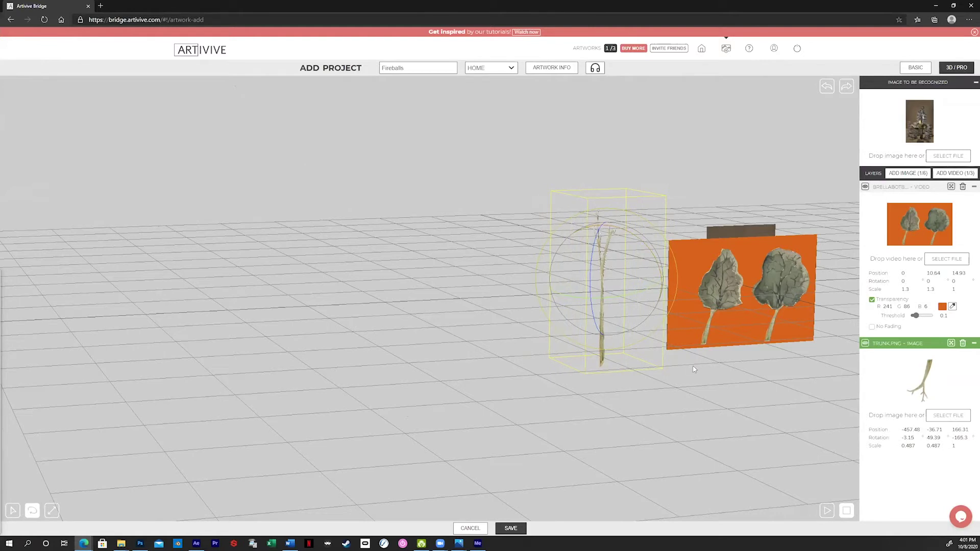
left_click_drag(688, 374, 648, 360)
Move the trunk layer to the near side of the video layer, to about -280.86, -7.27, 161.25
left_click(13, 511)
left_click_drag(599, 290, 681, 290)
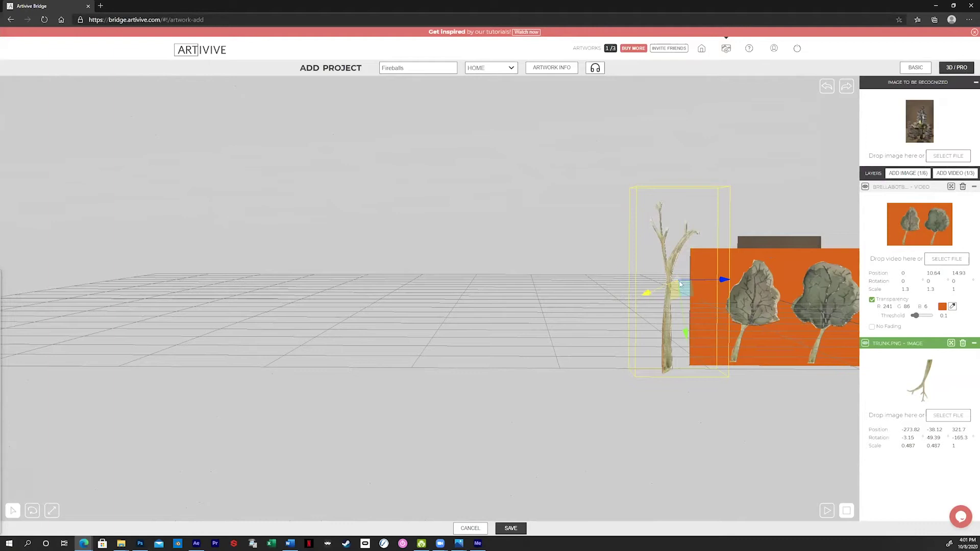
left_click_drag(722, 284, 654, 294)
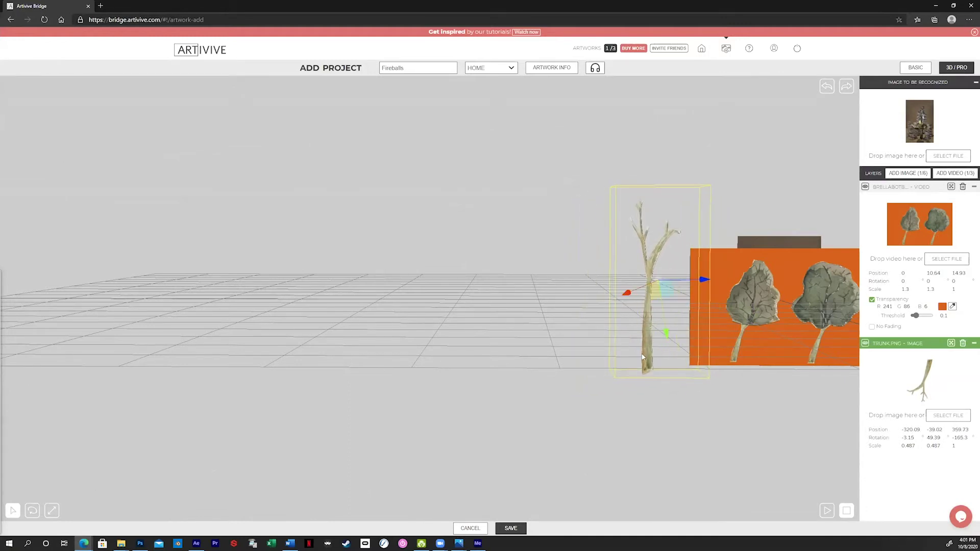
left_click_drag(622, 368, 380, 334)
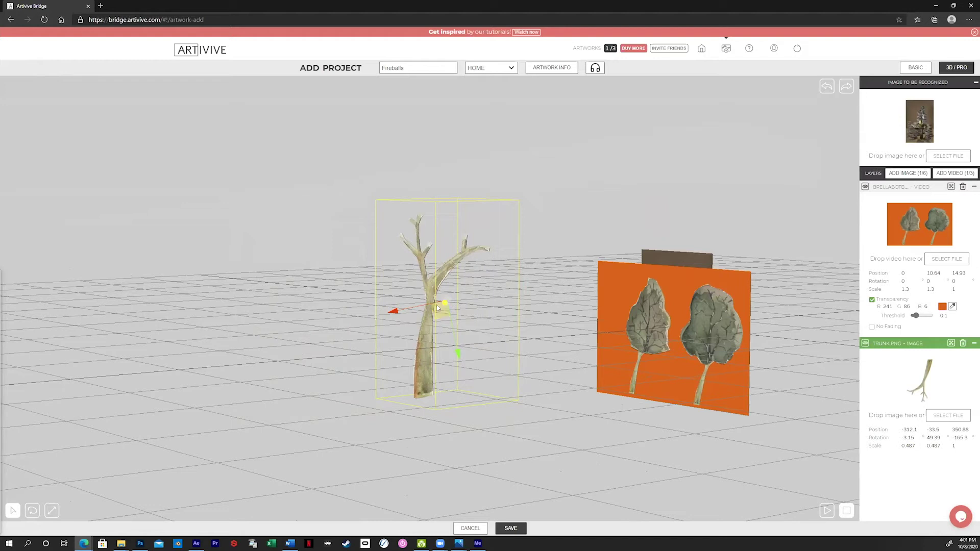
left_click_drag(435, 316, 383, 337)
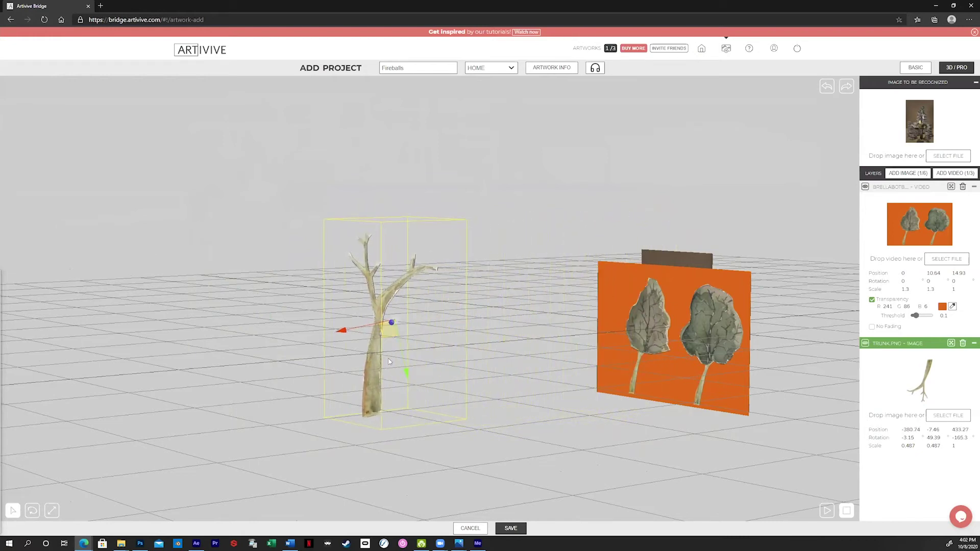
left_click_drag(364, 383, 652, 391)
left_click_drag(674, 426, 685, 419)
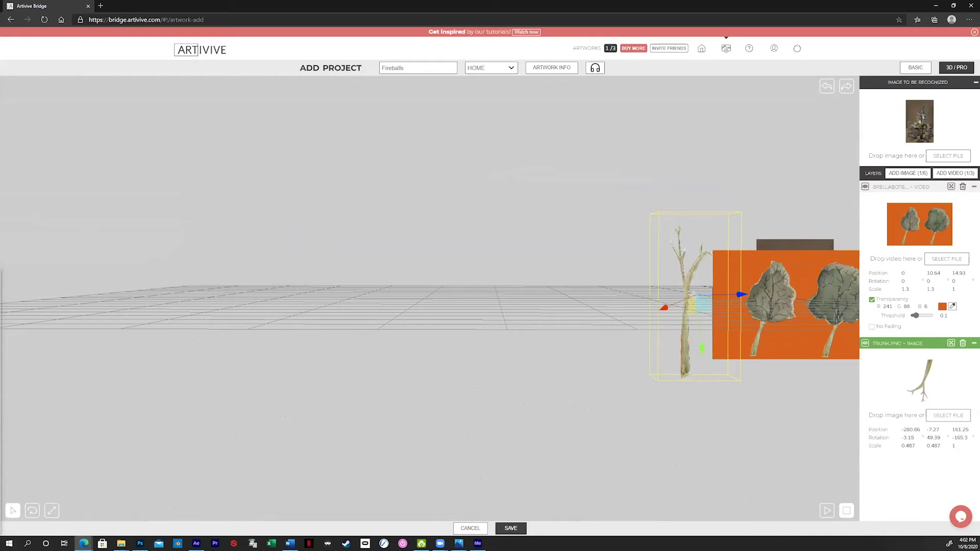
left_click(120, 543)
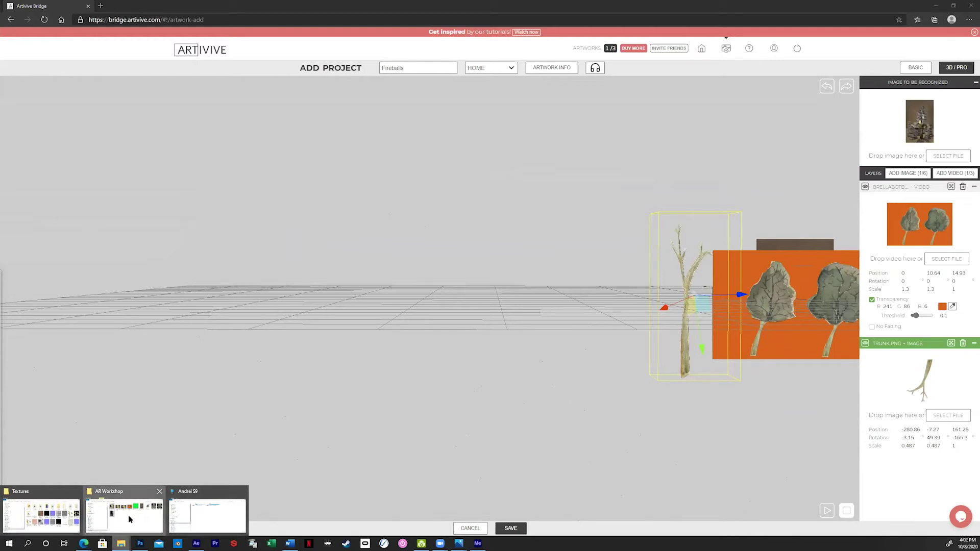
left_click(129, 519)
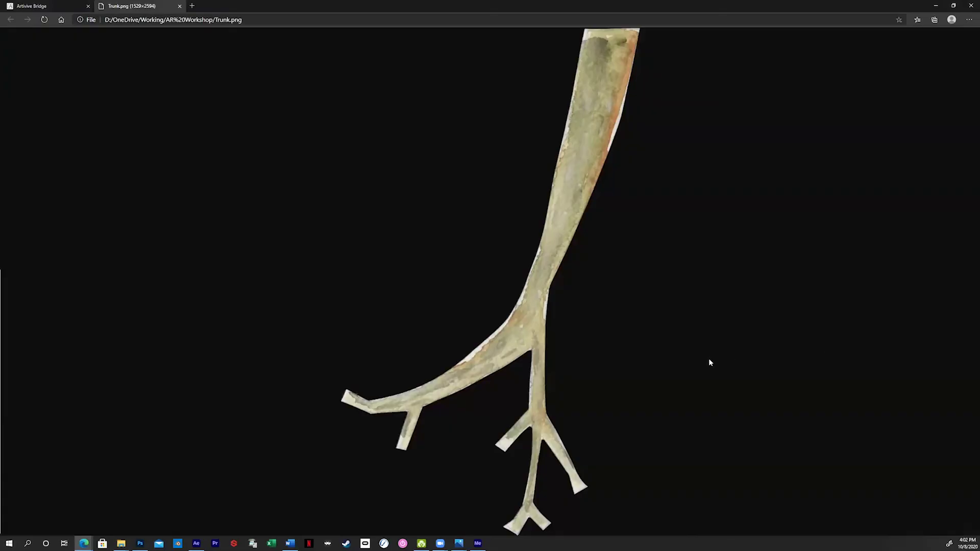
left_click(30, 10)
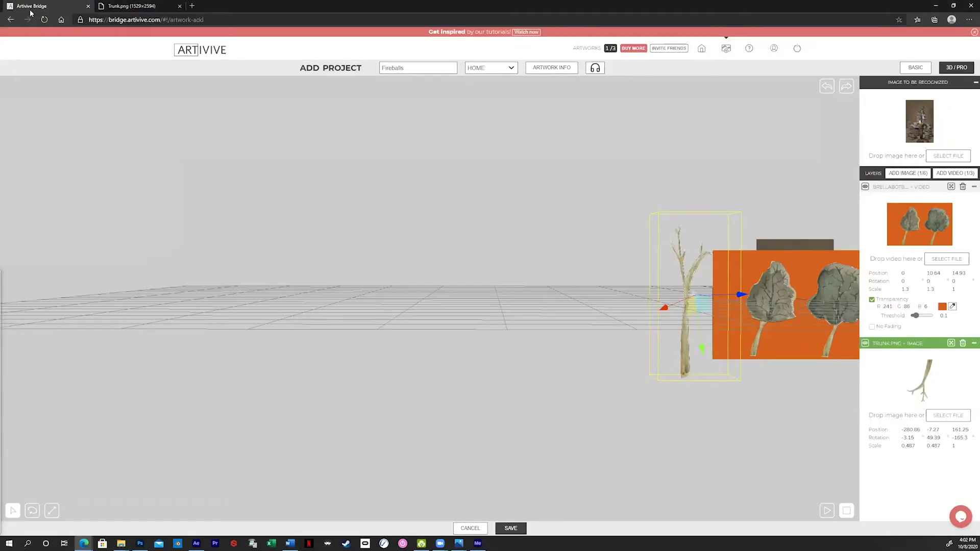
Add a second image layer and load Trunk.png from the AR Workshop folder into it
left_click(913, 174)
scroll(927, 446, "down", 2)
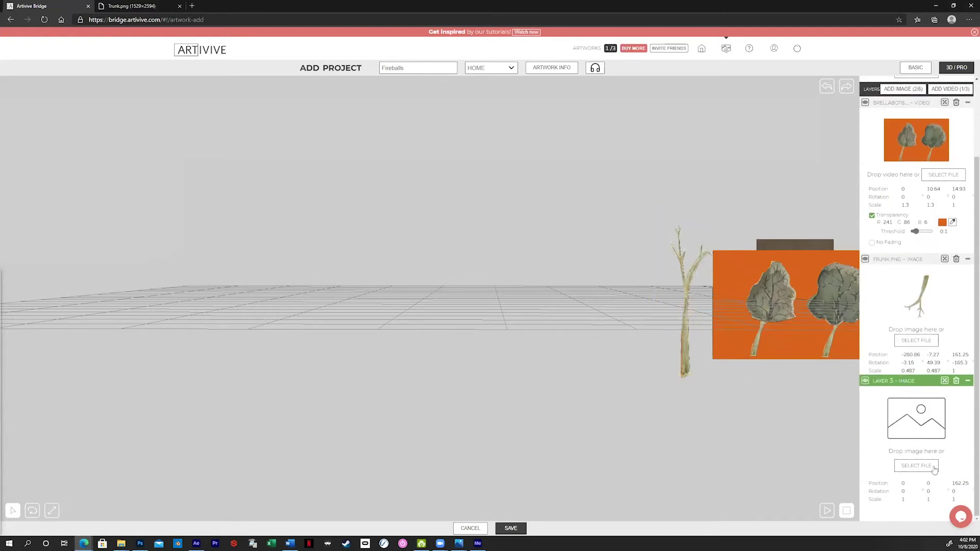
left_click(121, 543)
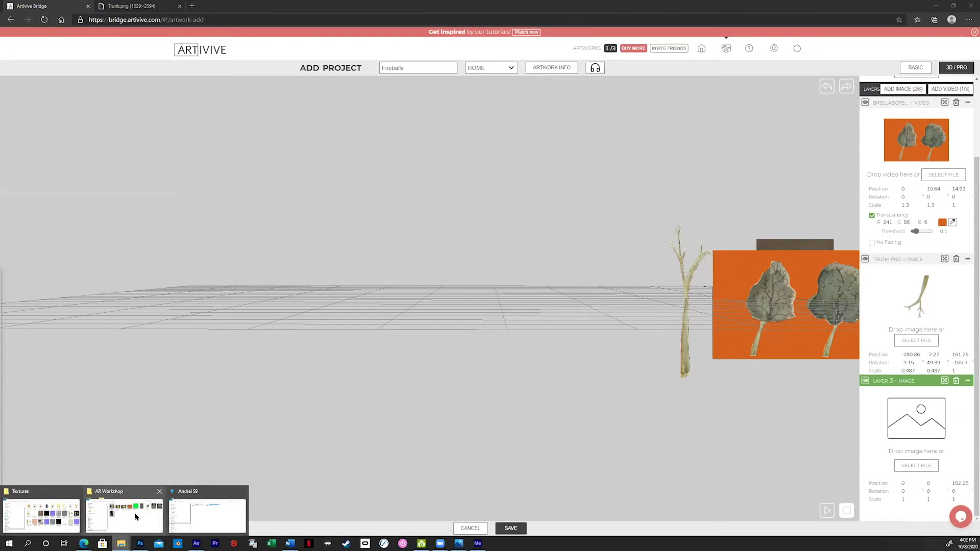
left_click(136, 517)
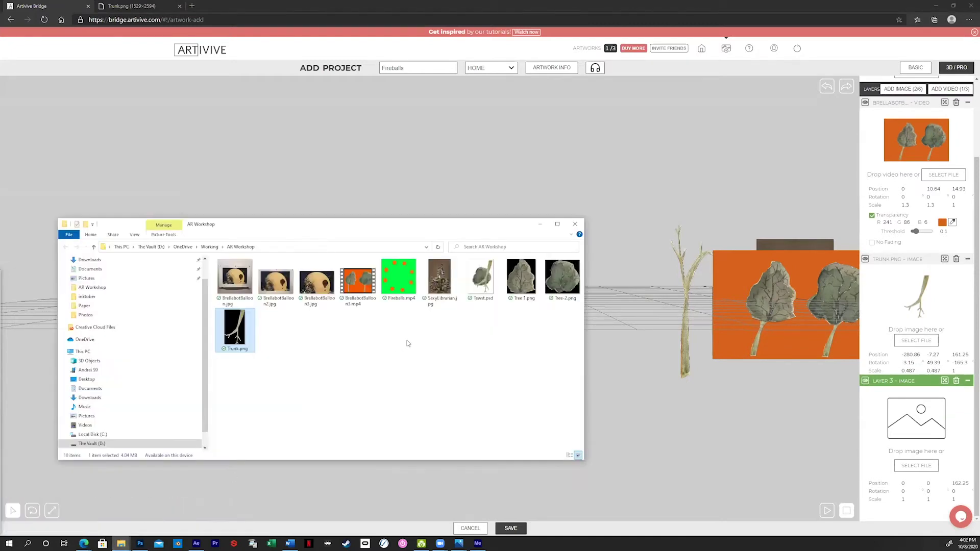
left_click_drag(239, 334, 916, 424)
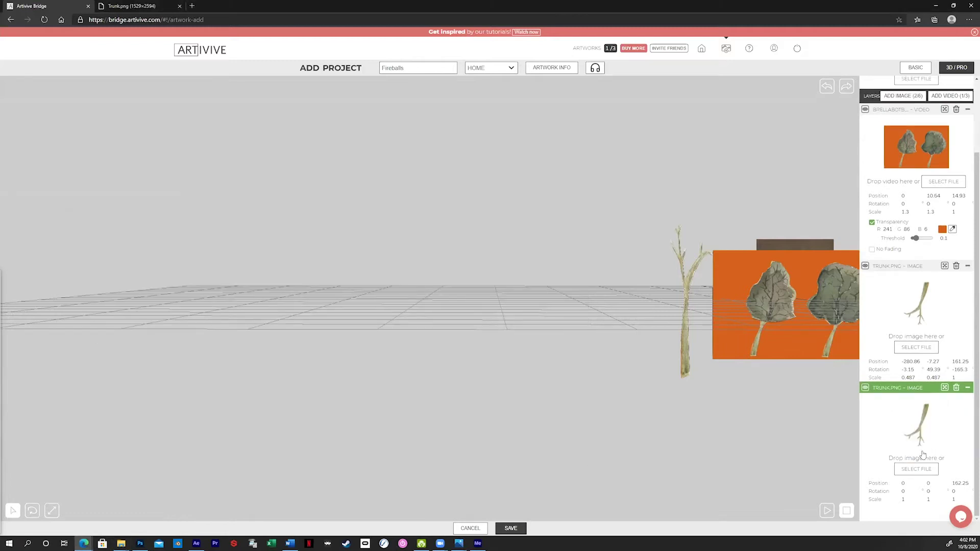
scroll(776, 291, "down", 3)
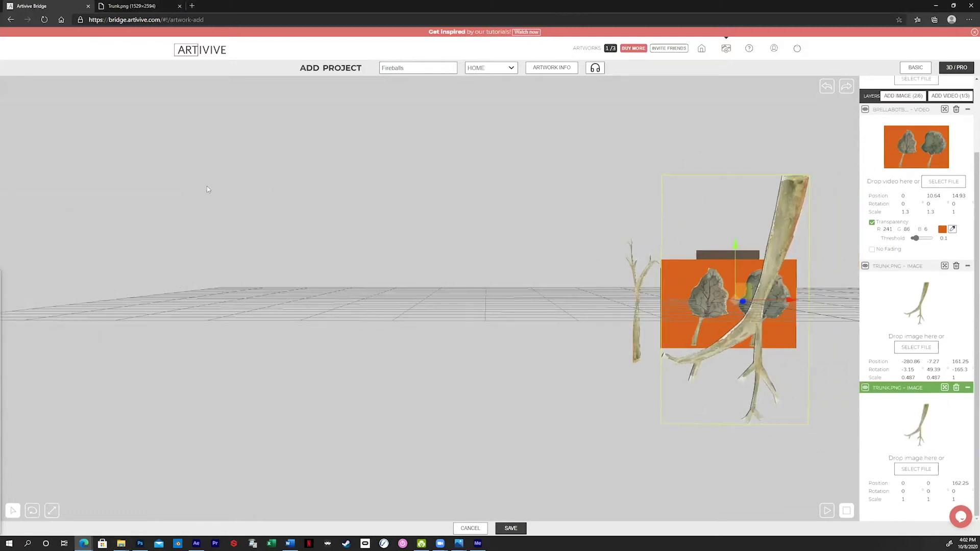
Move the second trunk in front of the video's other side, to about 238.73, 0, 463.06, and scale it to about 0.668
left_click_drag(743, 289, 776, 292)
left_click_drag(776, 292, 815, 317)
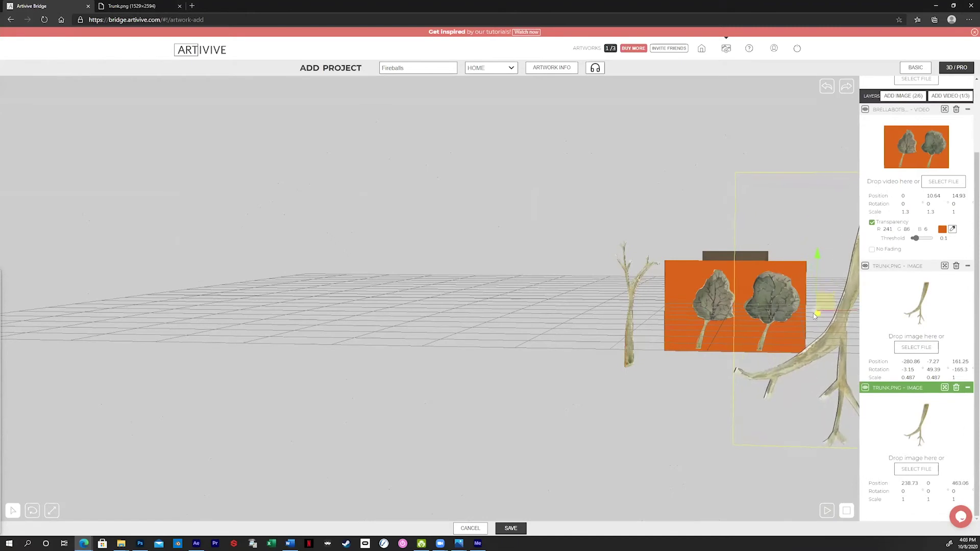
left_click(51, 510)
left_click_drag(591, 376, 214, 329)
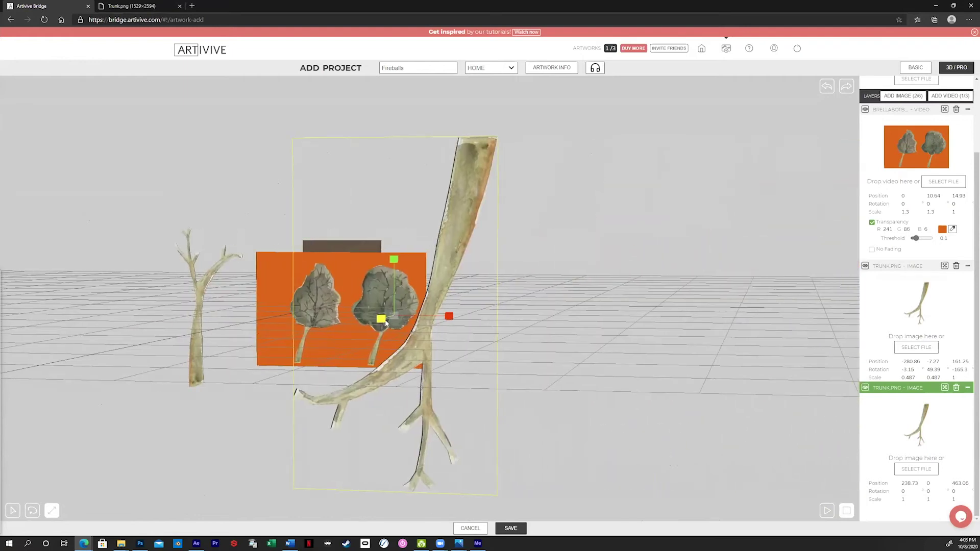
left_click_drag(394, 317, 427, 292)
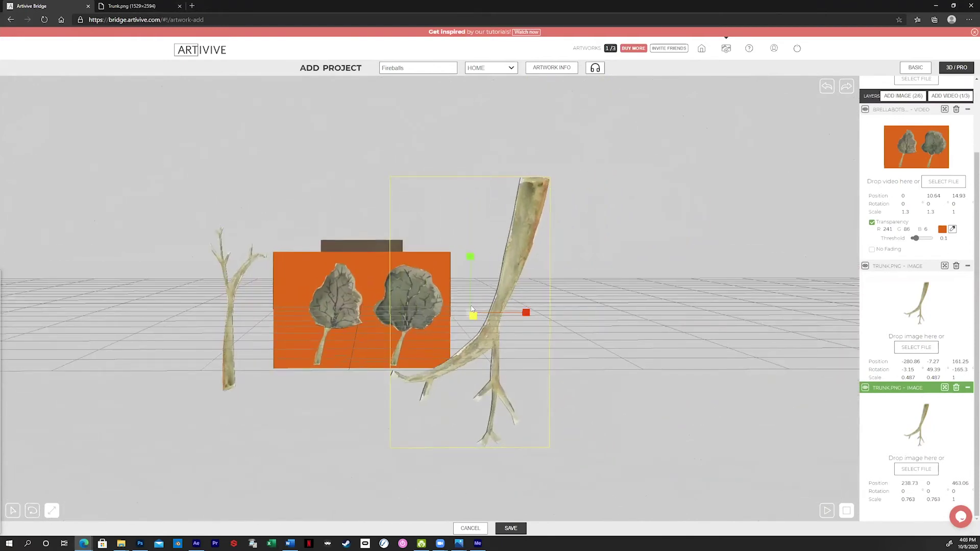
left_click_drag(493, 290, 349, 186)
left_click_drag(127, 423, 294, 348)
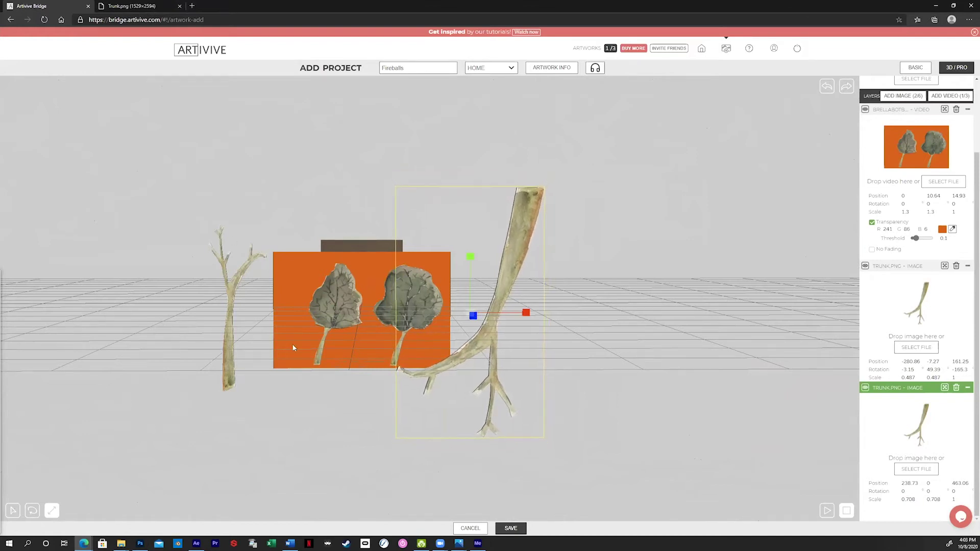
left_click_drag(465, 313, 285, 340)
Rotate the second trunk upright and angled to mirror the first one, at about 180°, 55.52°, 3.72°
left_click(32, 511)
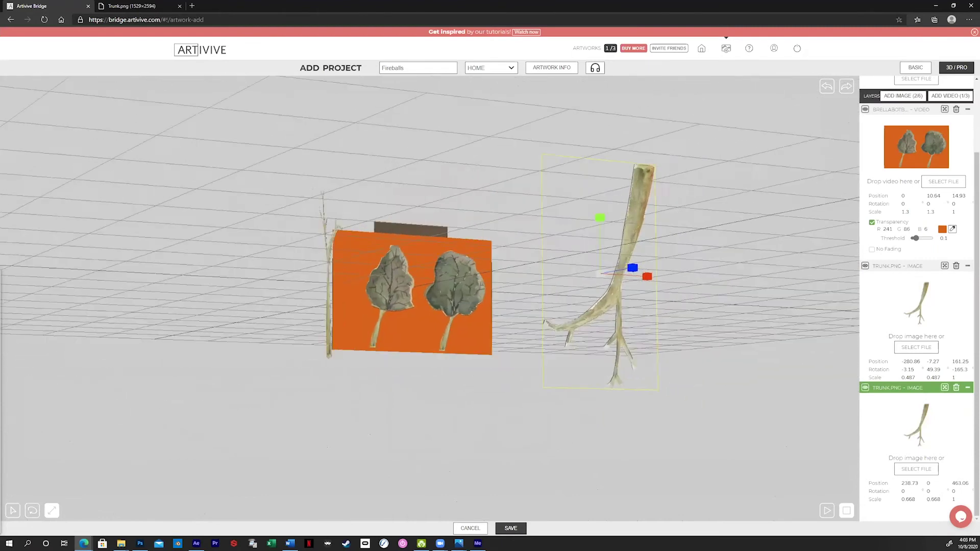
key("e")
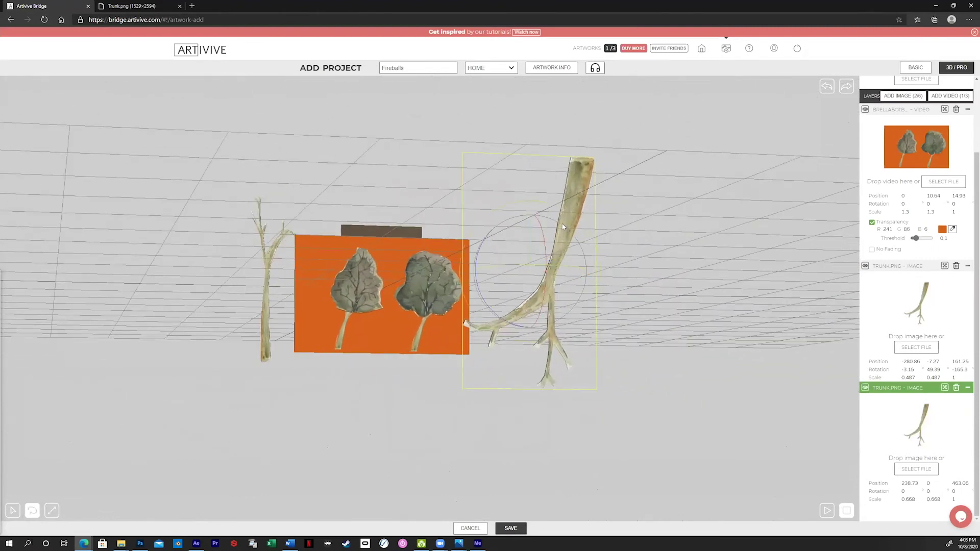
left_click_drag(570, 217, 607, 307)
left_click_drag(561, 357, 400, 232)
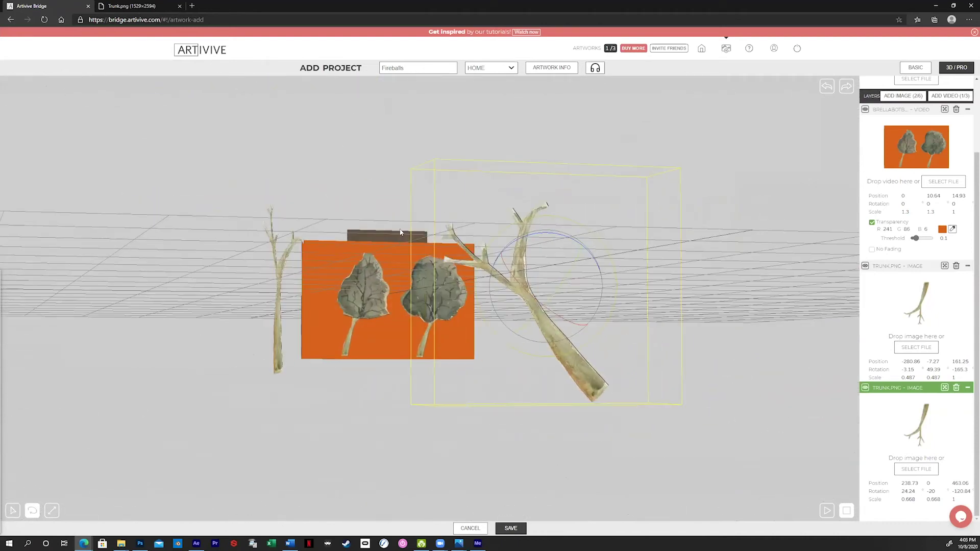
left_click_drag(565, 221, 553, 368)
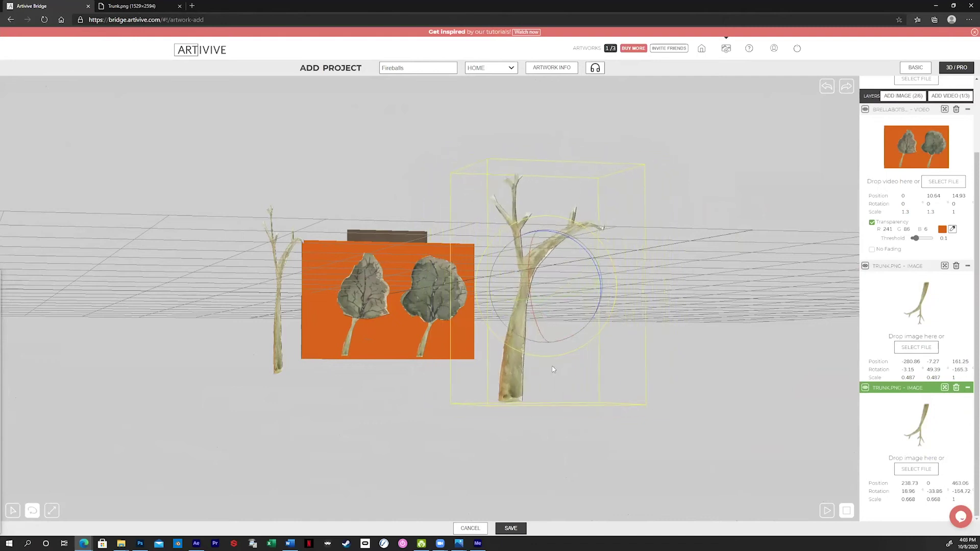
left_click_drag(574, 298, 449, 293)
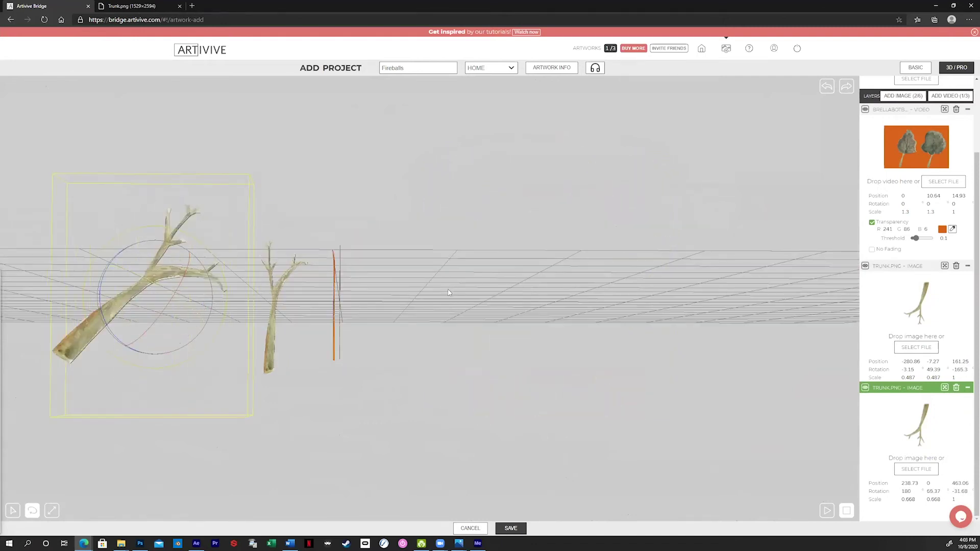
left_click_drag(227, 359, 352, 364)
left_click_drag(495, 295, 449, 354)
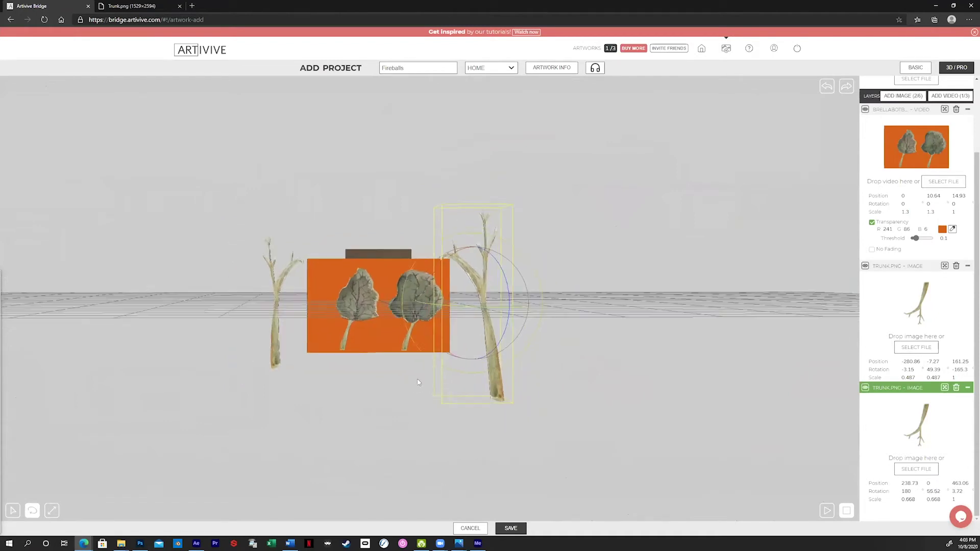
Set the transparency threshold of the tree video layer to 0.14
scroll(403, 358, "up", 3)
left_click(408, 363)
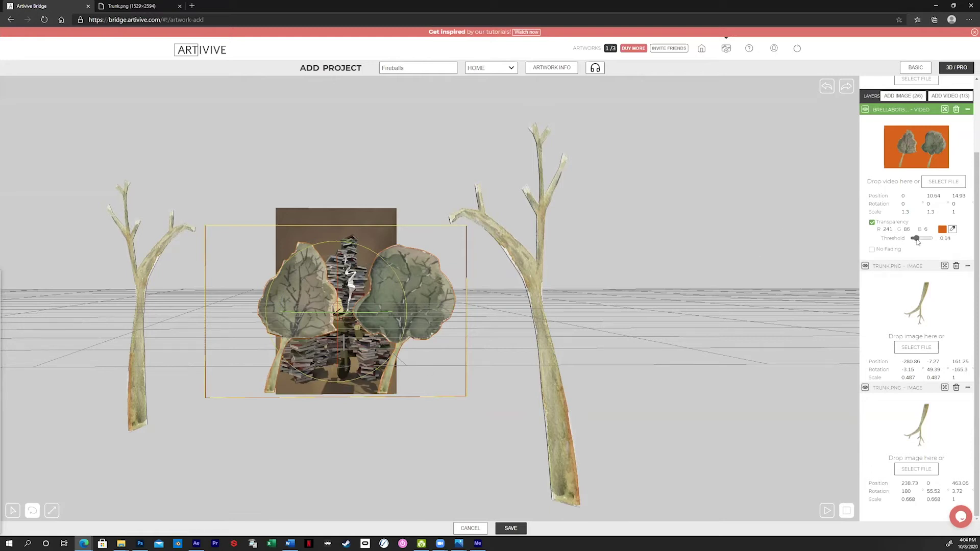
left_click_drag(917, 241, 918, 242)
Move the second trunk back toward the video layer, to about 164.46, -18.03, 202.61
left_click(486, 399)
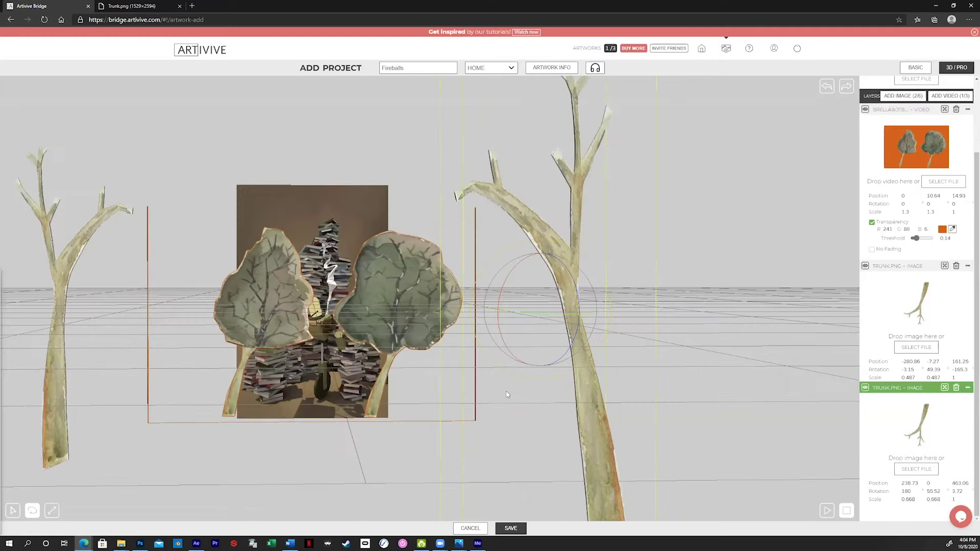
left_click_drag(468, 420, 525, 428)
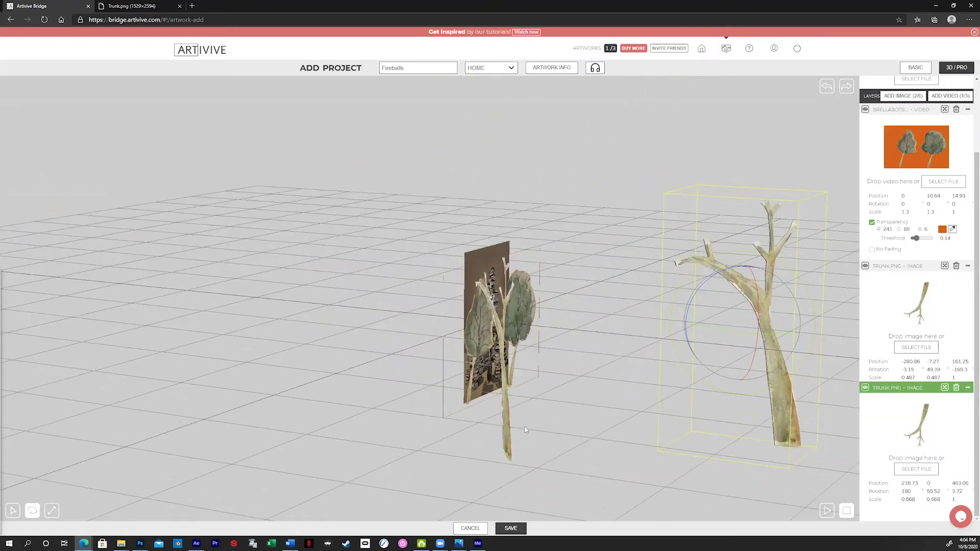
left_click(12, 510)
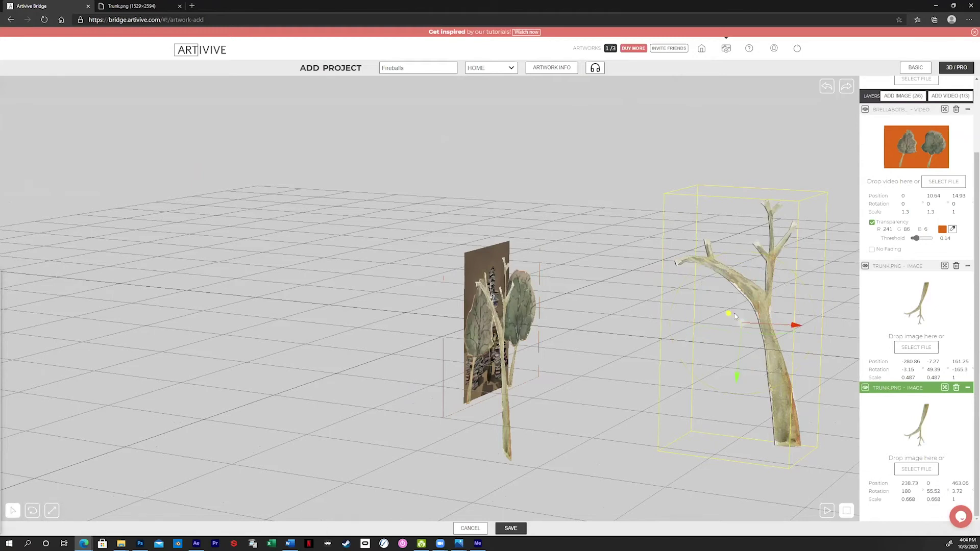
left_click_drag(745, 327, 620, 306)
left_click(500, 416)
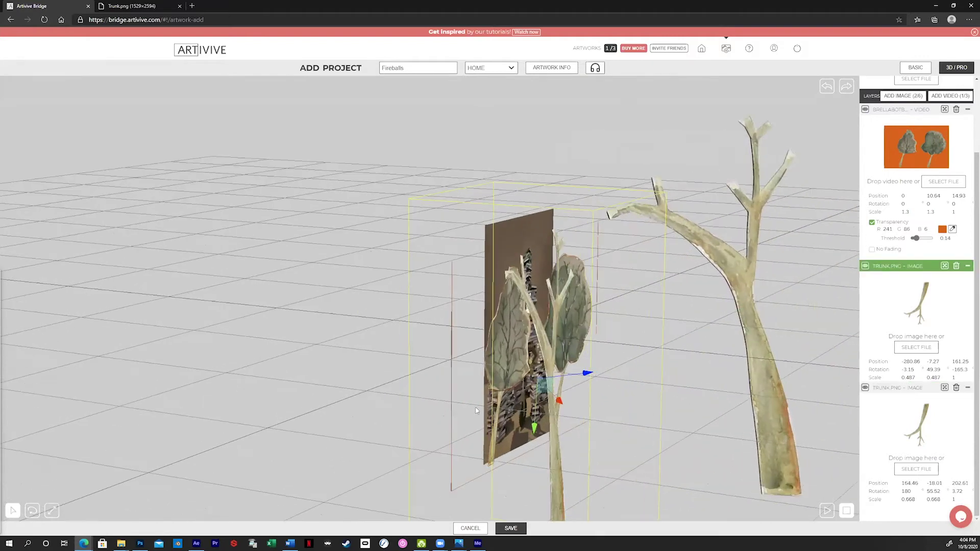
Move the second trunk outward beside the video layer, to about 333.39, -25.32, 68.9
scroll(459, 415, "up", 5)
scroll(423, 413, "down", 5)
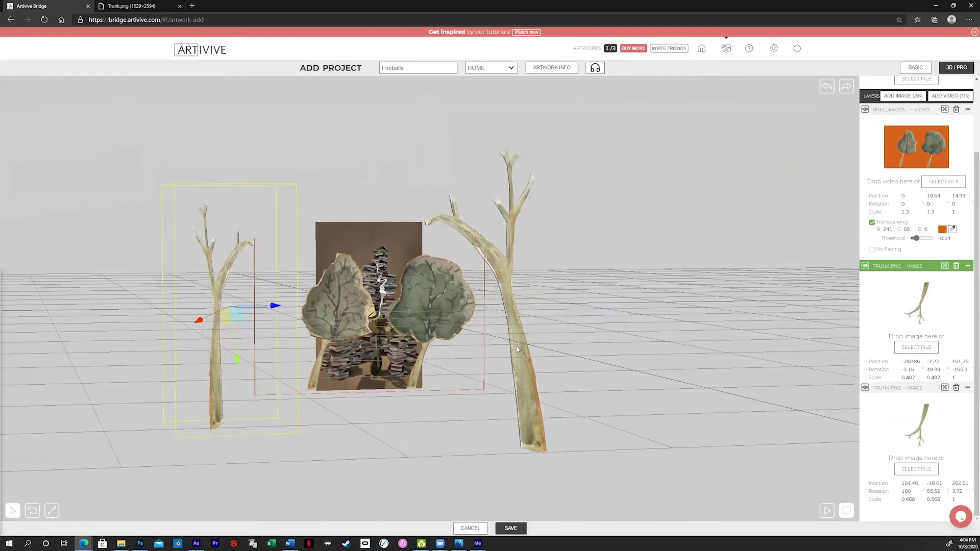
left_click(508, 327)
mouse_move(520, 295)
left_mouse_down()
mouse_move(590, 299)
mouse_move(543, 293)
mouse_move(562, 296)
mouse_move(558, 286)
mouse_move(461, 287)
mouse_move(513, 285)
left_mouse_up()
left_click_drag(356, 403, 528, 350)
left_click(517, 356)
left_click_drag(514, 282, 588, 270)
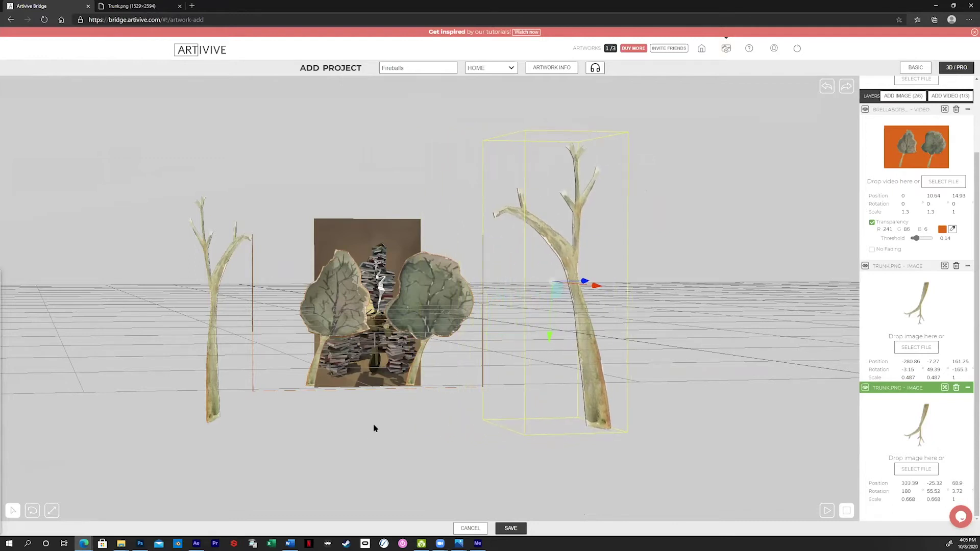
Reduce the second trunk's scale to about 0.4003 by 0.4092 and the video layer's horizontal scale to about 1.2911
left_click_drag(385, 416, 150, 490)
left_click(52, 510)
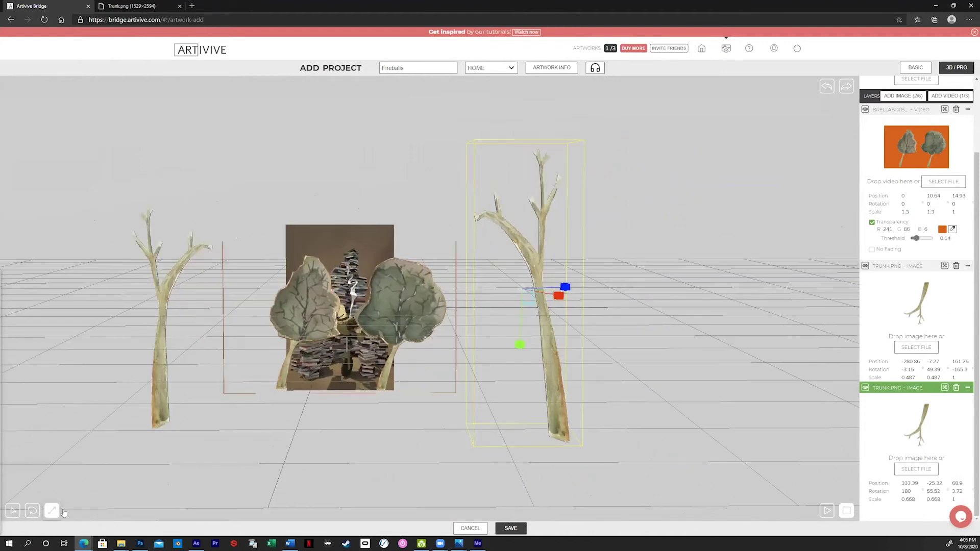
left_click_drag(505, 300, 212, 142)
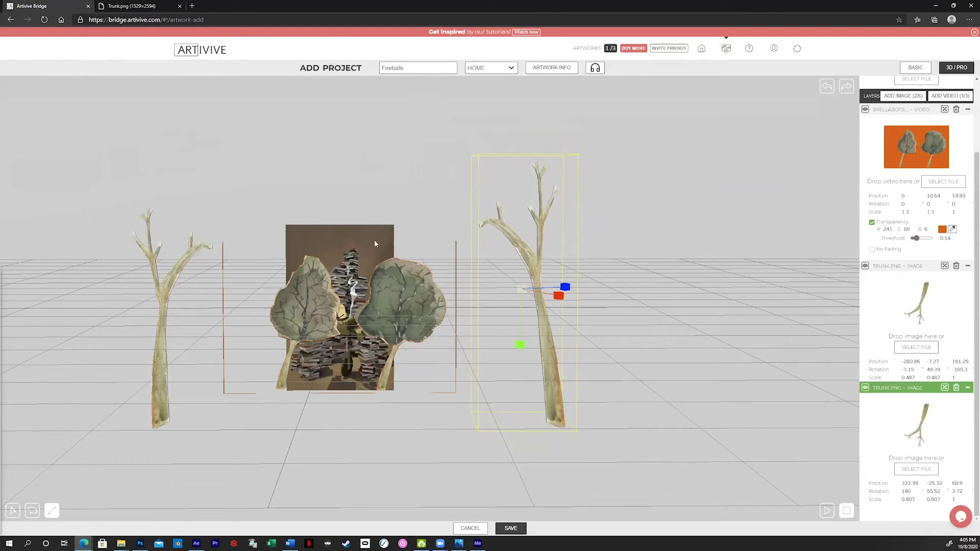
left_click_drag(905, 212, 897, 209)
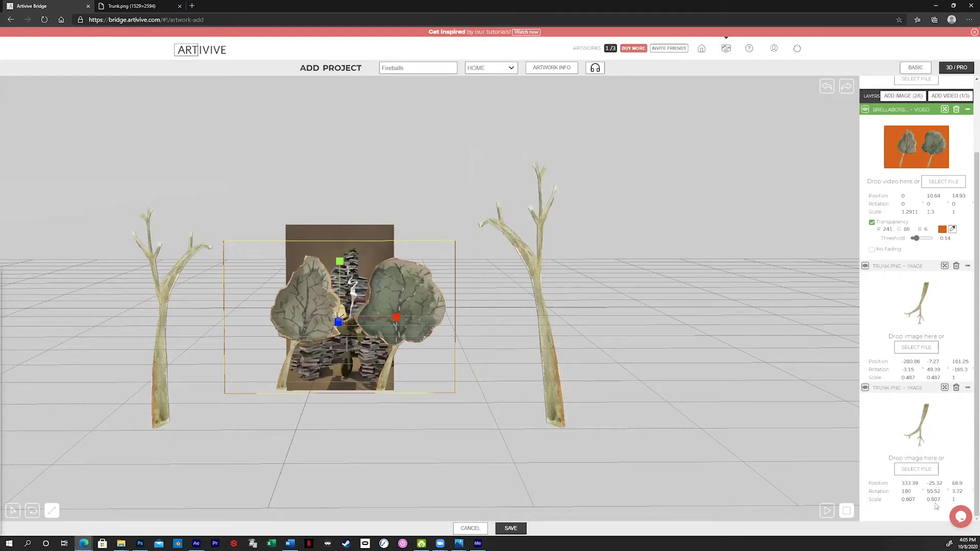
left_click_drag(934, 501, 847, 513)
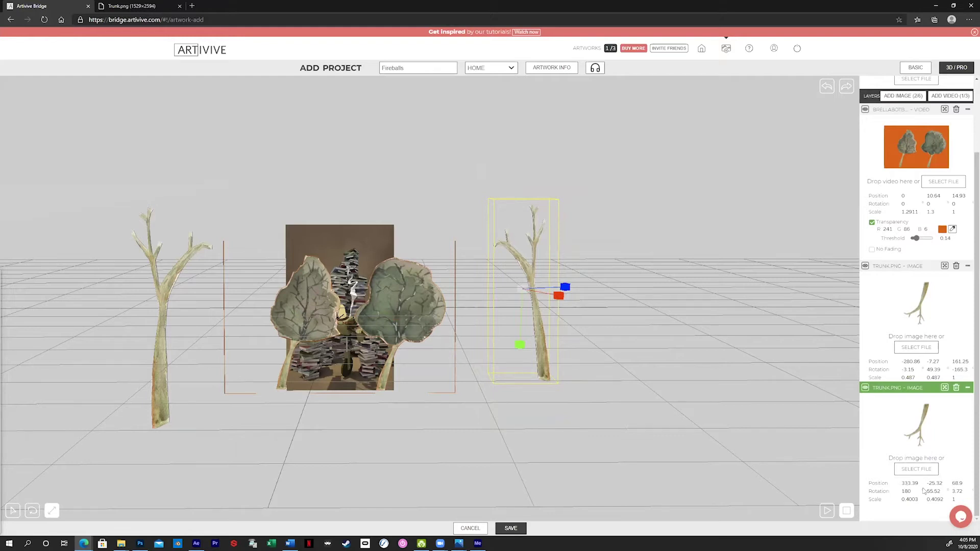
Adjust the second trunk's position values to about 276.83, 3.12, 103.35
left_click_drag(913, 483, 785, 493)
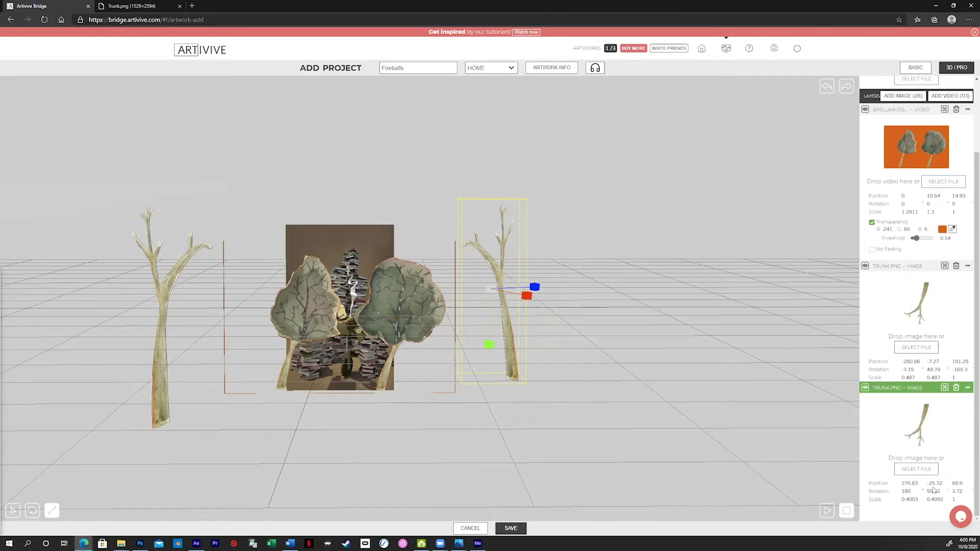
left_click_drag(935, 483, 959, 411)
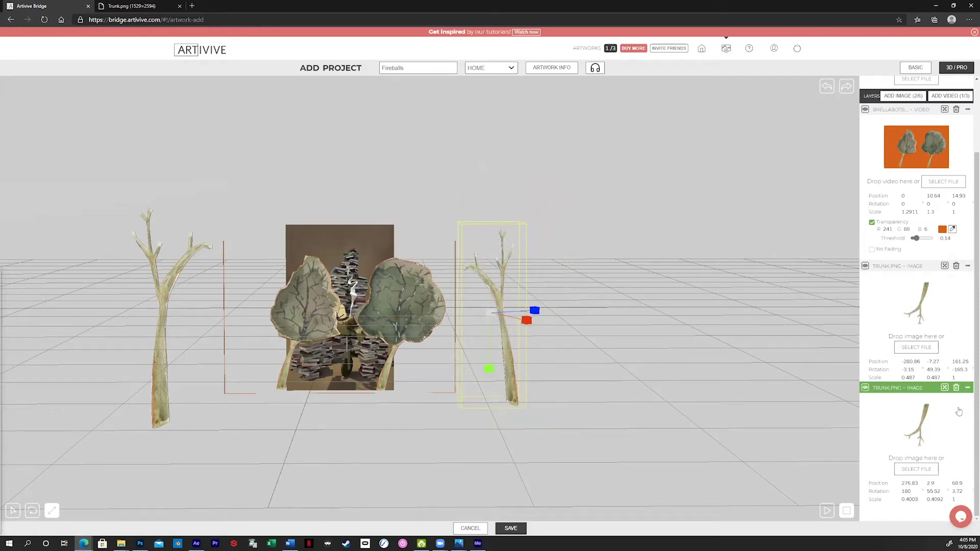
left_click_drag(954, 483, 978, 422)
left_click_drag(955, 483, 978, 480)
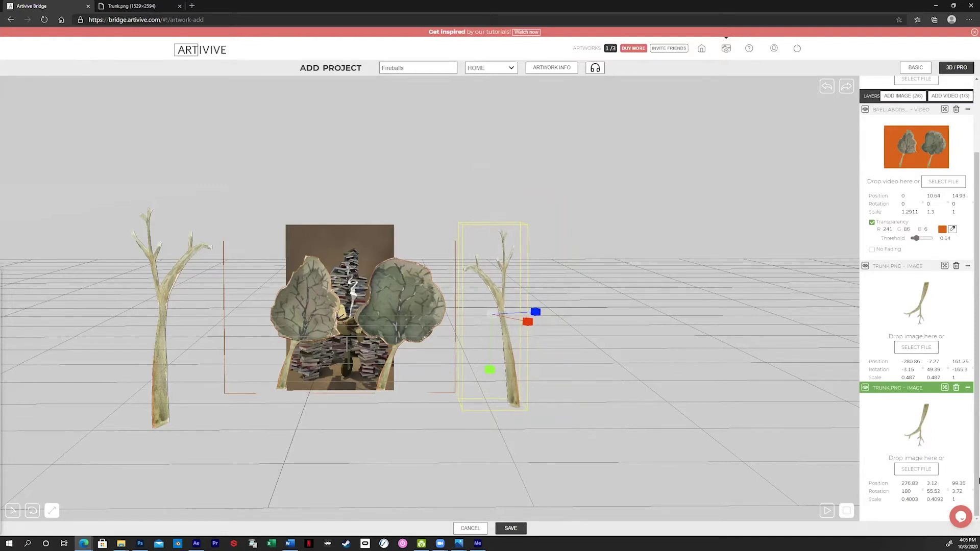
left_click_drag(486, 412, 548, 408)
left_click_drag(463, 402, 398, 403)
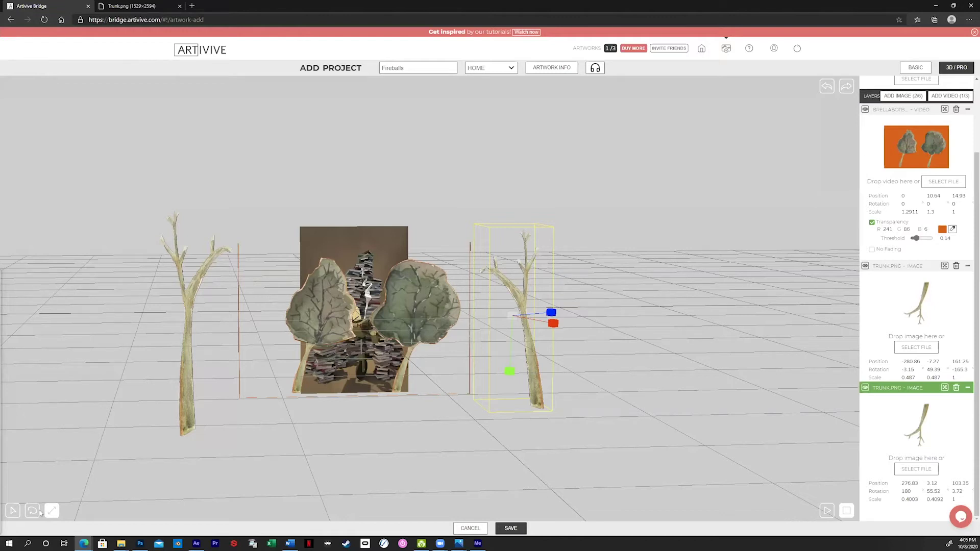
left_click(121, 543)
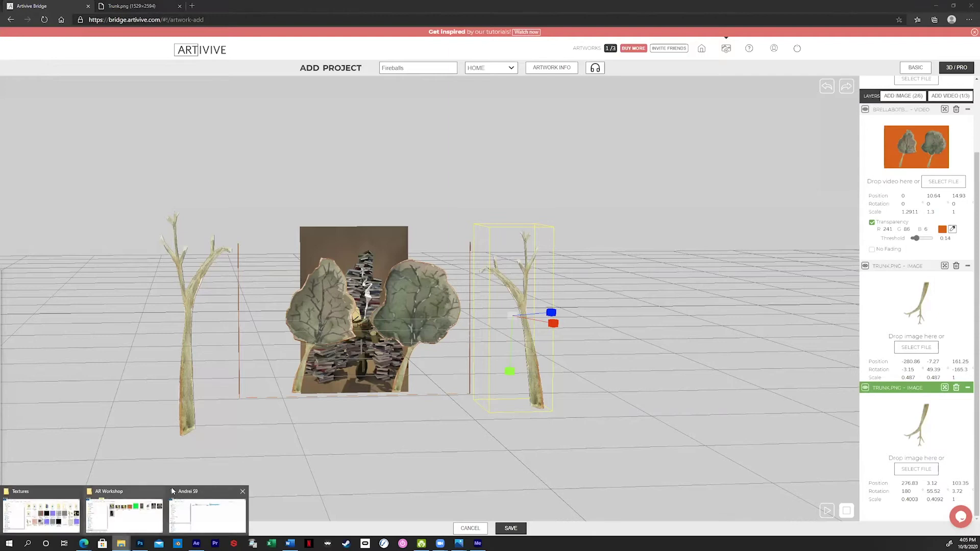
left_click(123, 516)
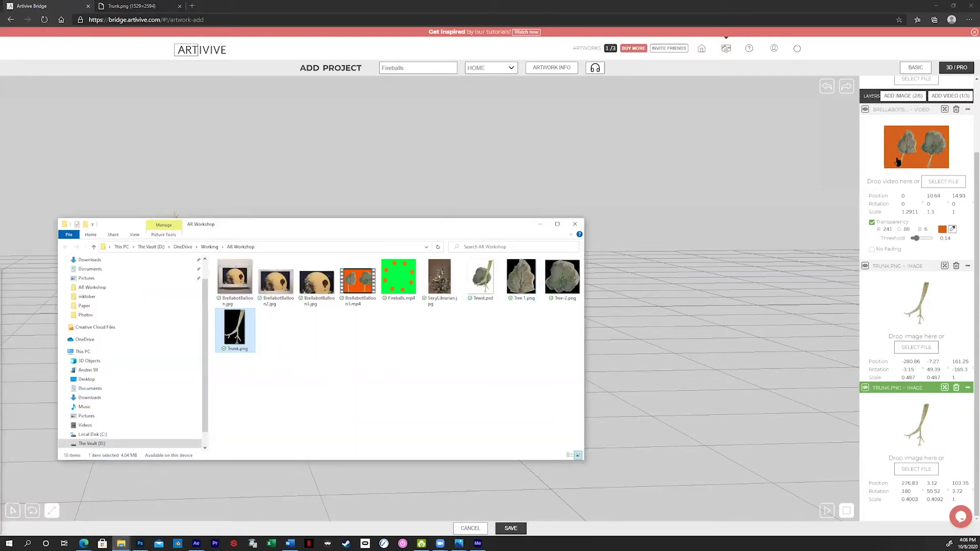
left_click(881, 160)
scroll(901, 306, "up", 2)
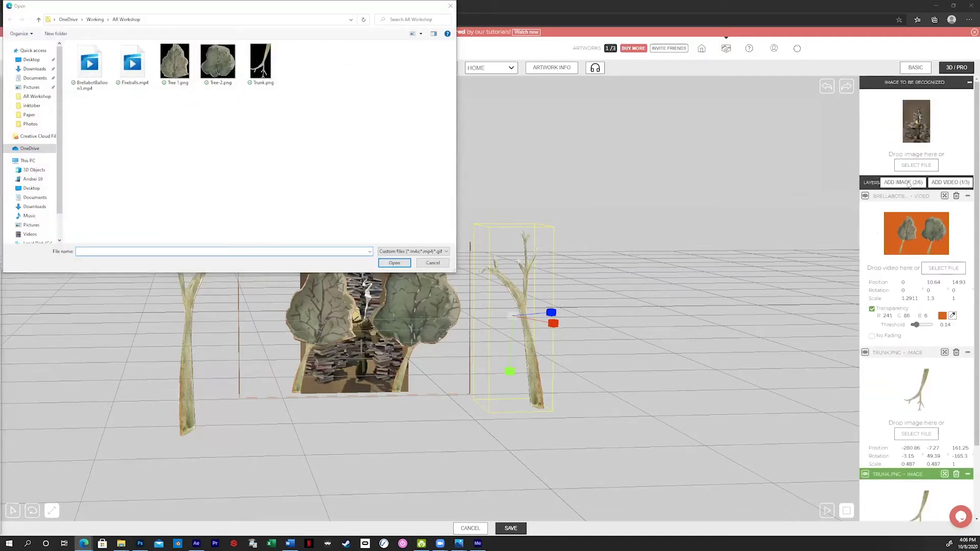
left_click(433, 263)
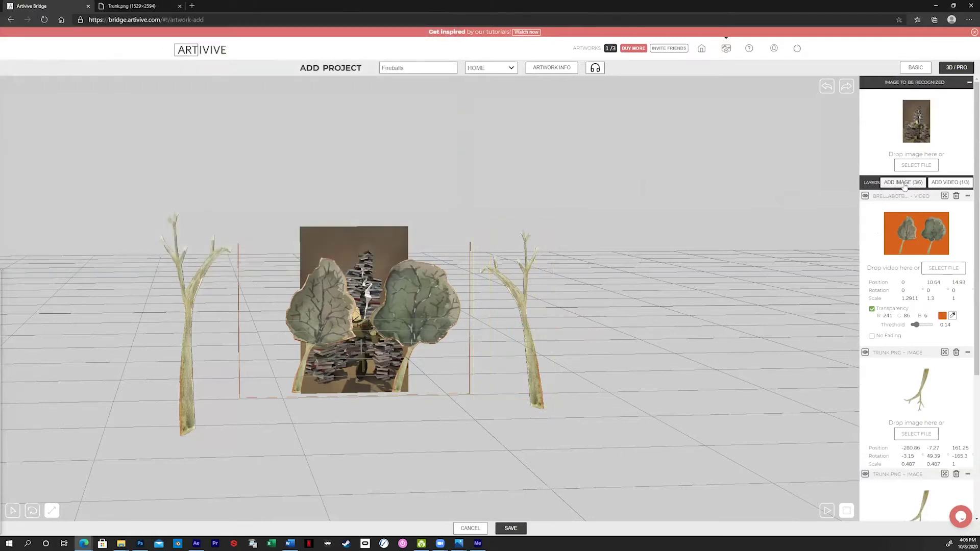
Add three empty image layers to the project and collapse the last one in the layer list
left_click(904, 185)
left_click(904, 185)
left_click_drag(407, 320, 191, 30)
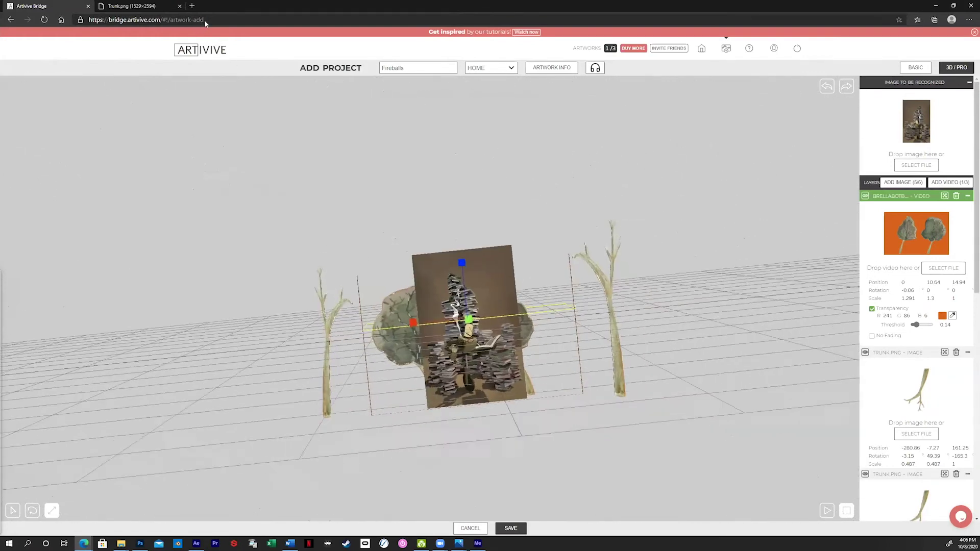
left_click_drag(327, 331, 715, 398)
scroll(917, 412, "down", 8)
scroll(917, 413, "down", 1)
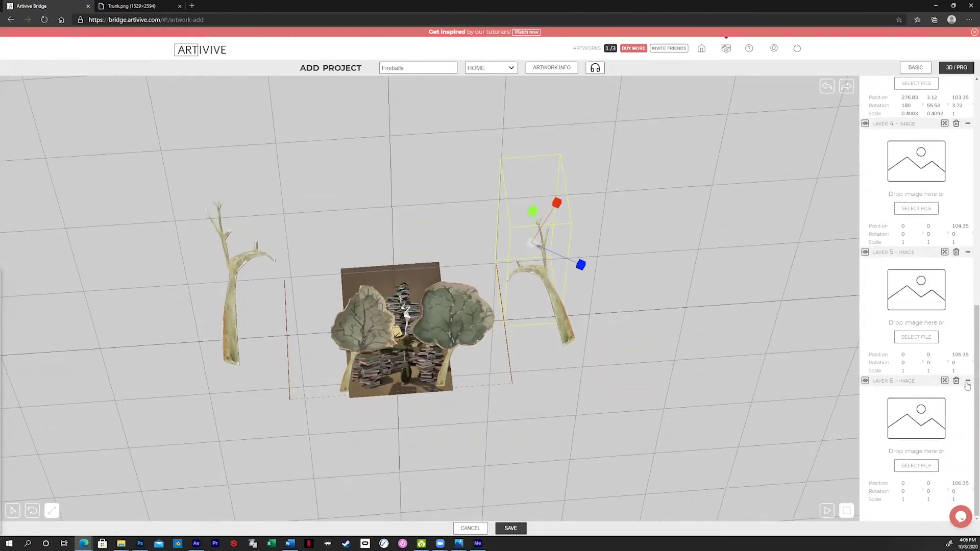
scroll(918, 413, "up", 4)
Examine the arrangement of the video and trunks from the front and from above, and play the scene preview
left_click_drag(438, 480, 380, 298)
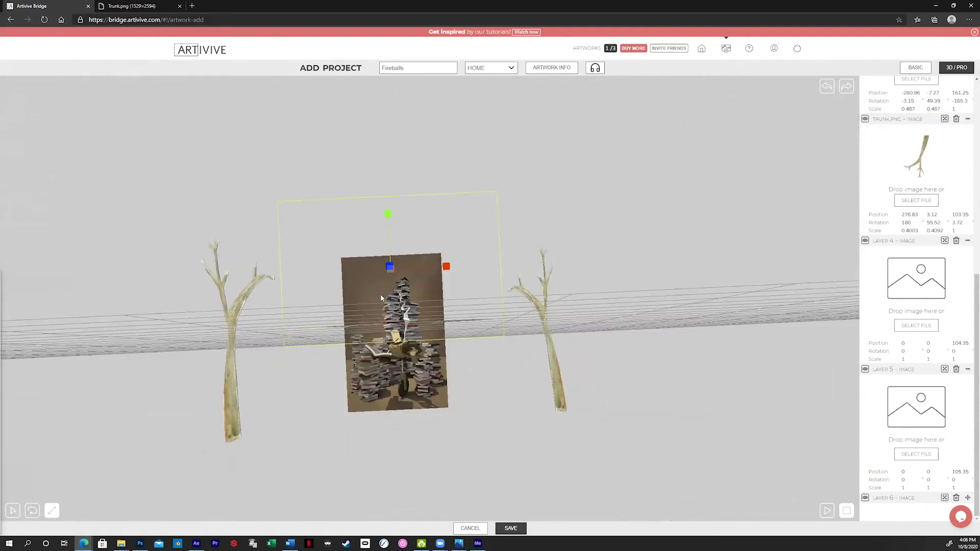
left_click_drag(354, 340, 328, 322)
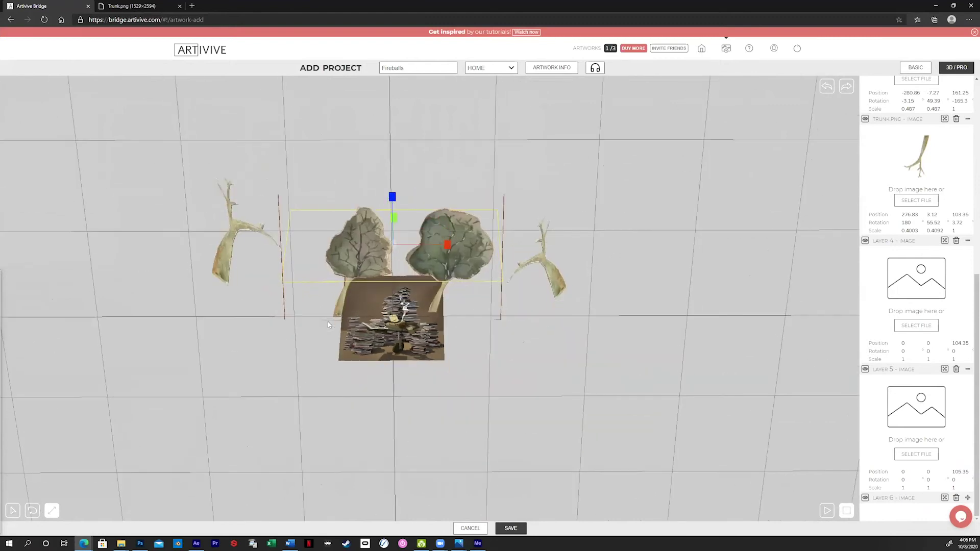
left_click_drag(356, 283, 369, 406)
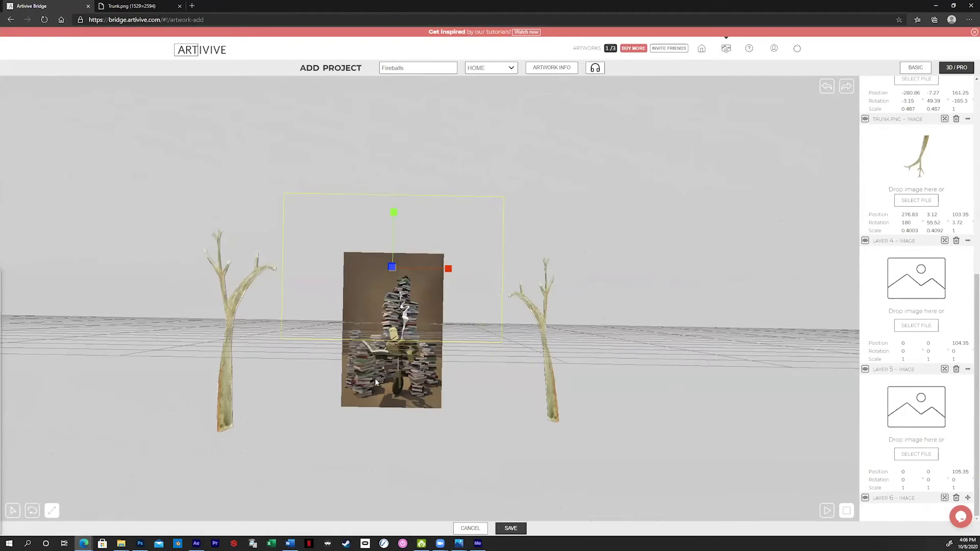
left_click_drag(429, 435, 456, 317)
left_click(826, 511)
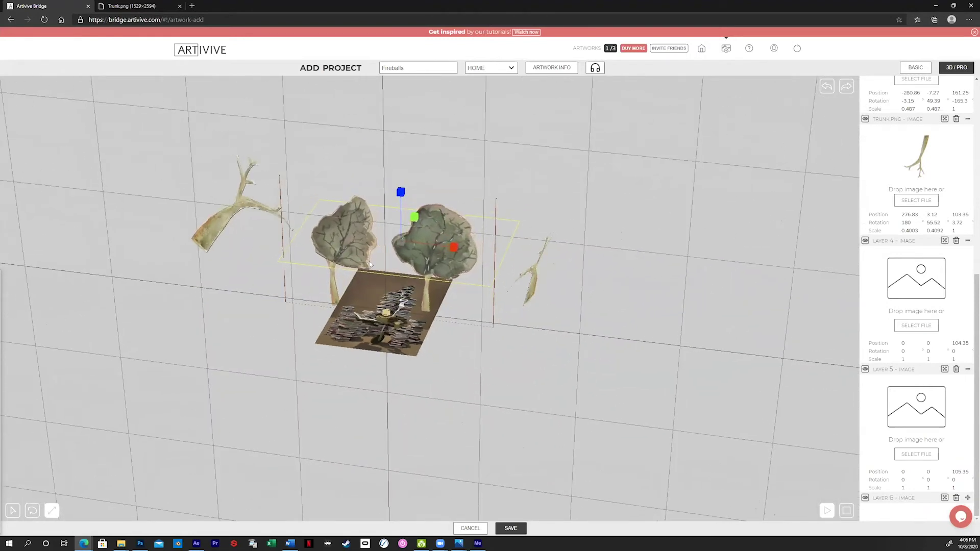
left_click_drag(398, 346, 483, 126)
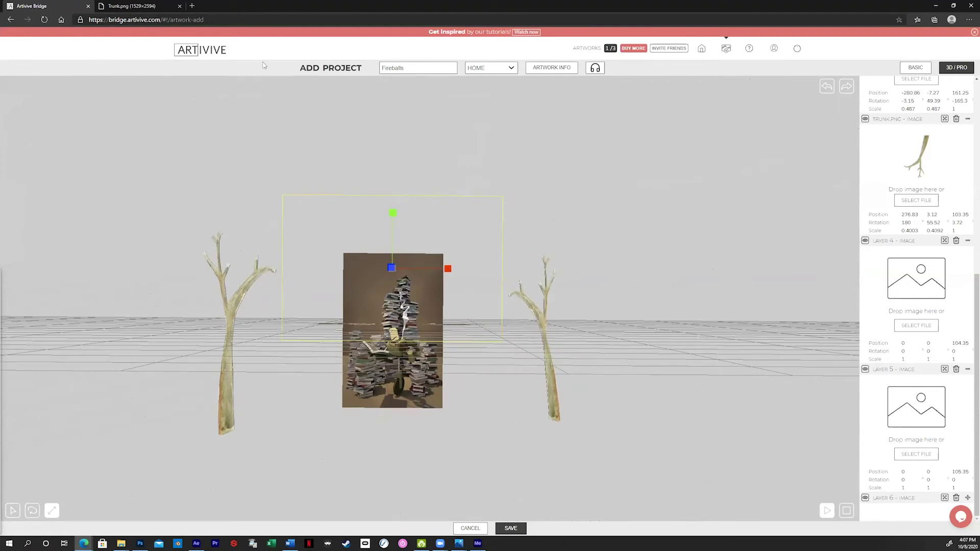
scroll(734, 331, "down", 1)
scroll(734, 331, "down", 1)
scroll(734, 331, "up", 2)
scroll(733, 324, "up", 1)
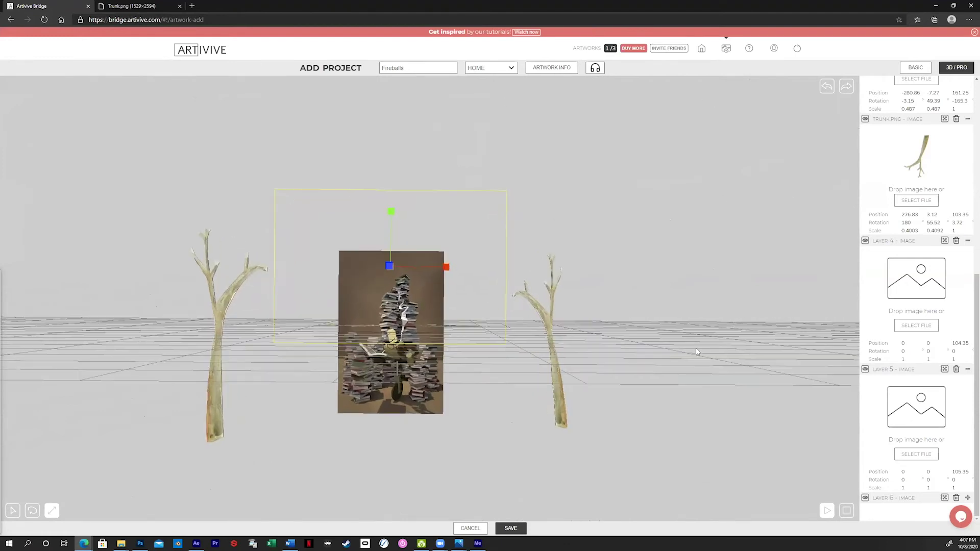
Try to save the project, and collapse the empty image layers 4 and 5
left_click(511, 529)
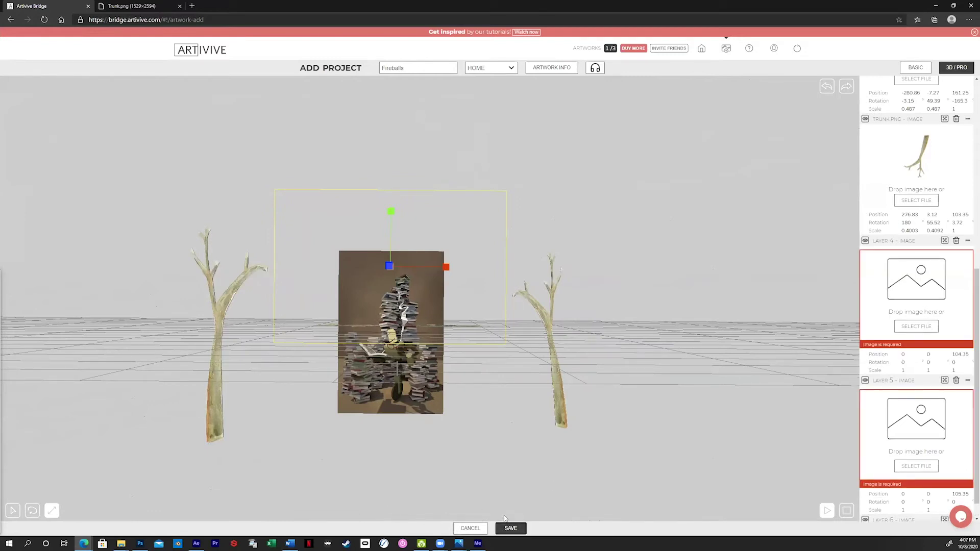
left_click(968, 242)
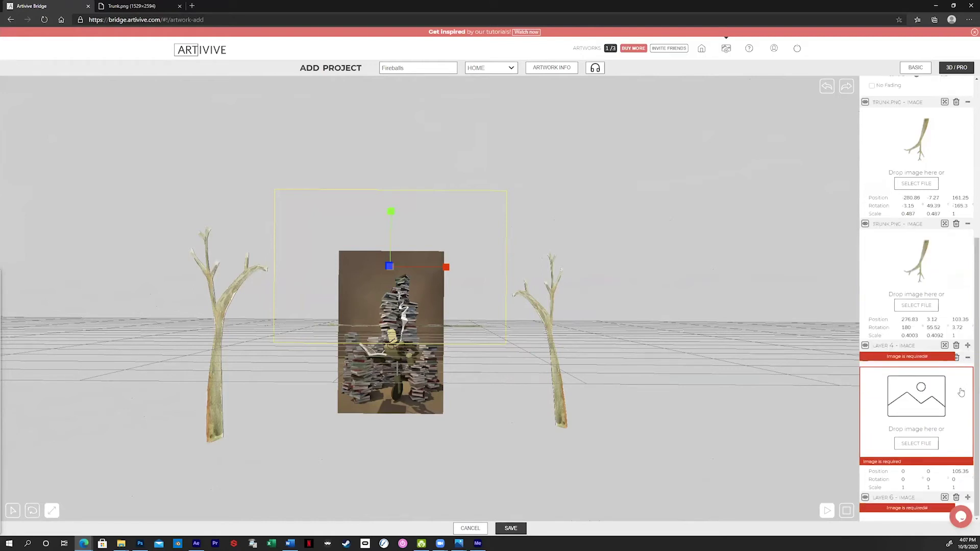
left_click(968, 358)
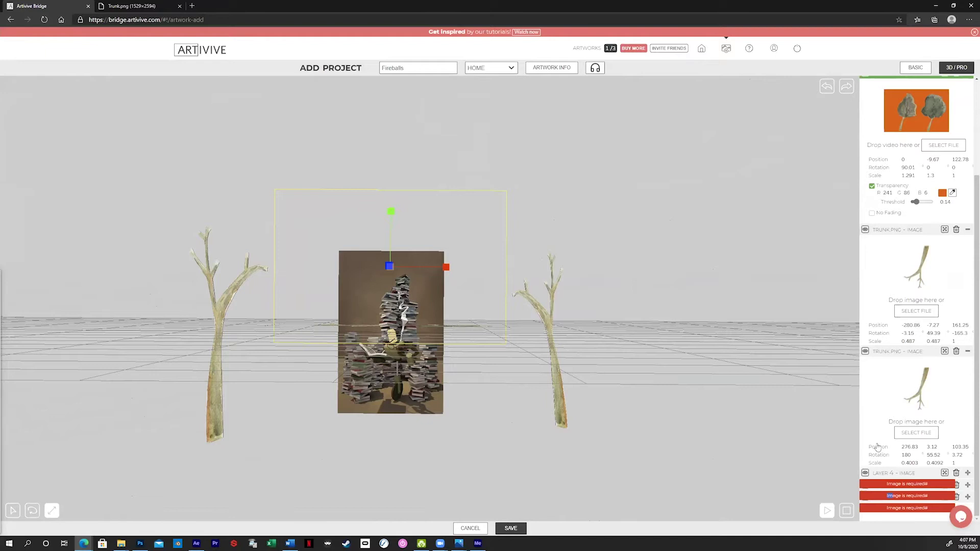
left_click_drag(977, 192, 977, 301)
Reload the page to start a blank project and load SexyLibrarian.jpg as its recognition image
left_click(44, 20)
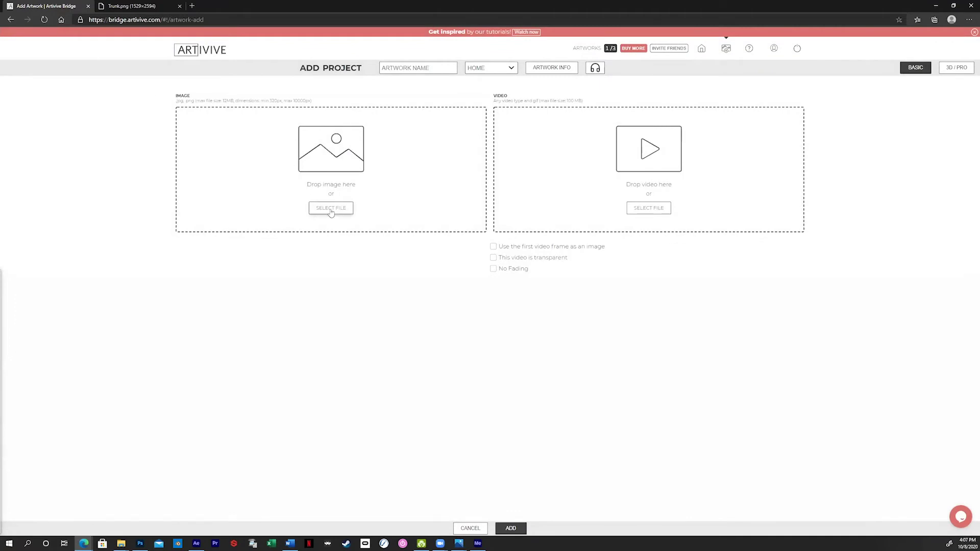
left_click(331, 209)
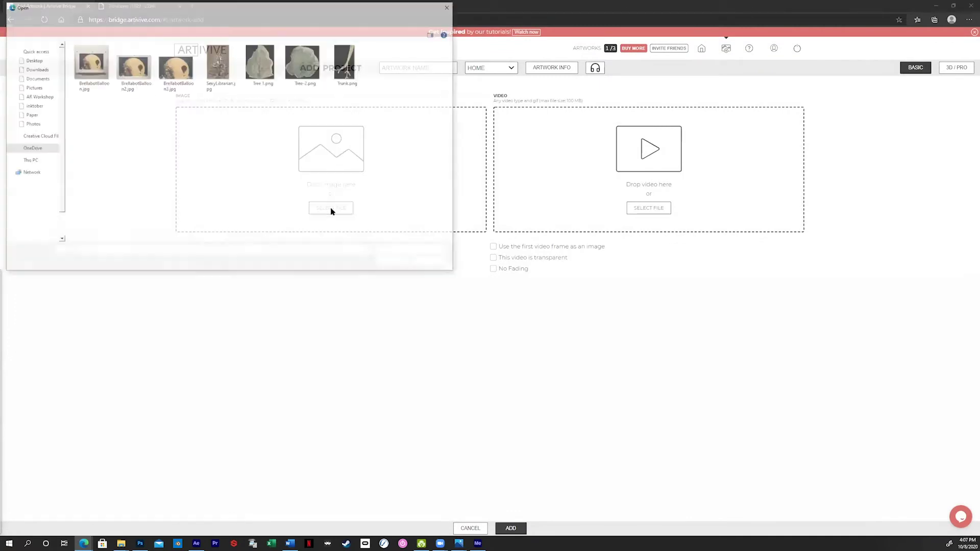
left_click(218, 69)
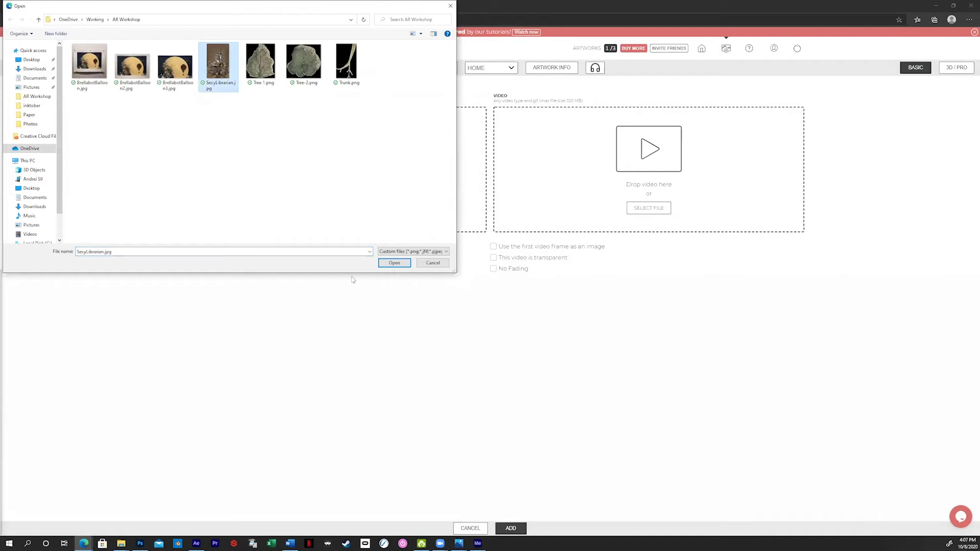
left_click(394, 263)
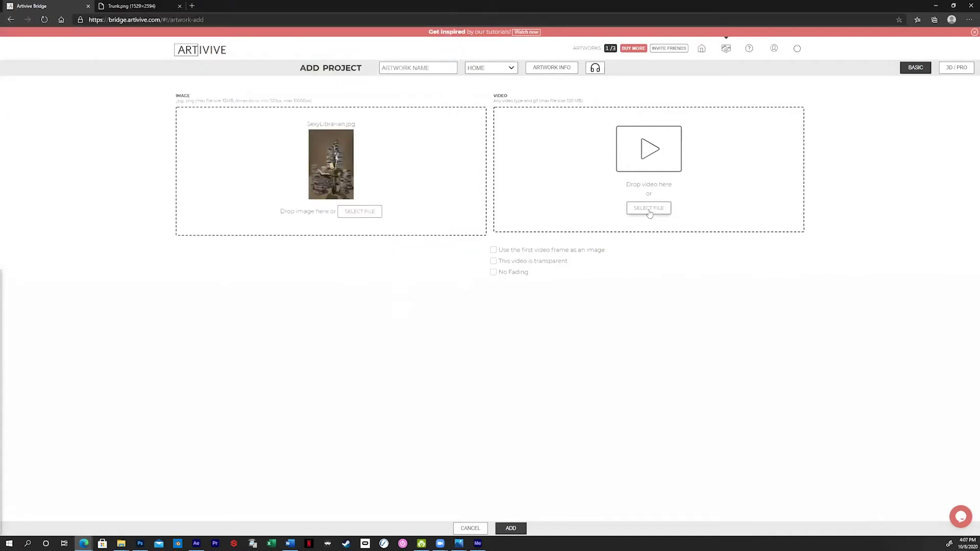
Name the new project Trees
left_click(648, 209)
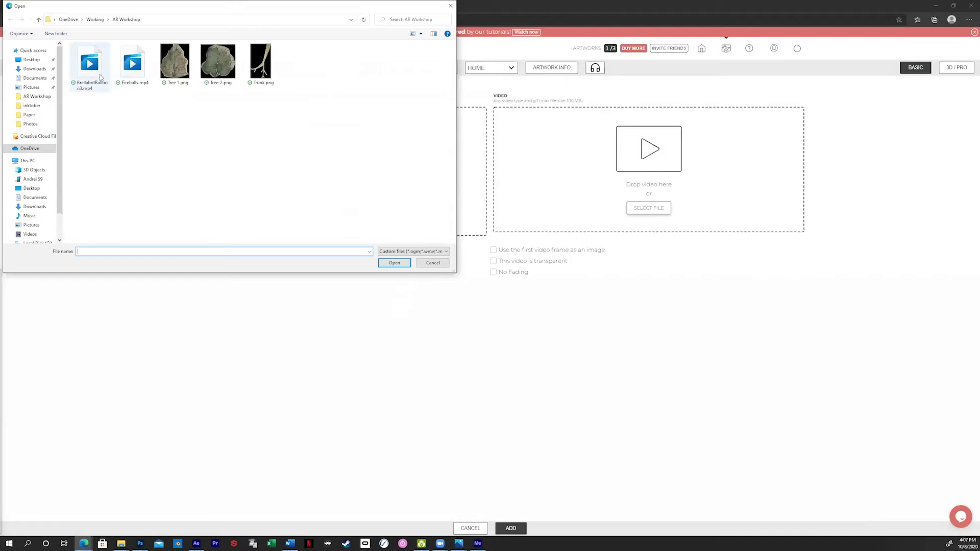
left_click(433, 263)
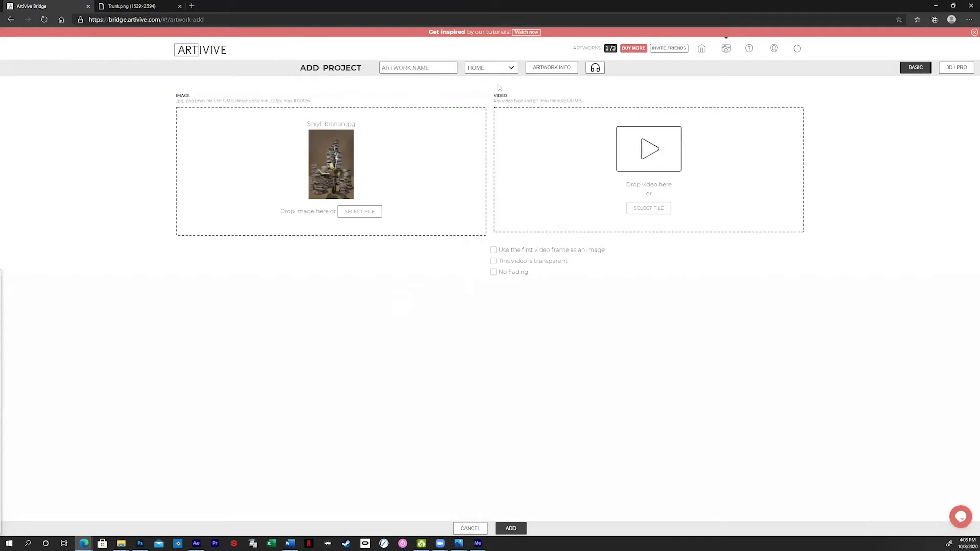
left_click(414, 68)
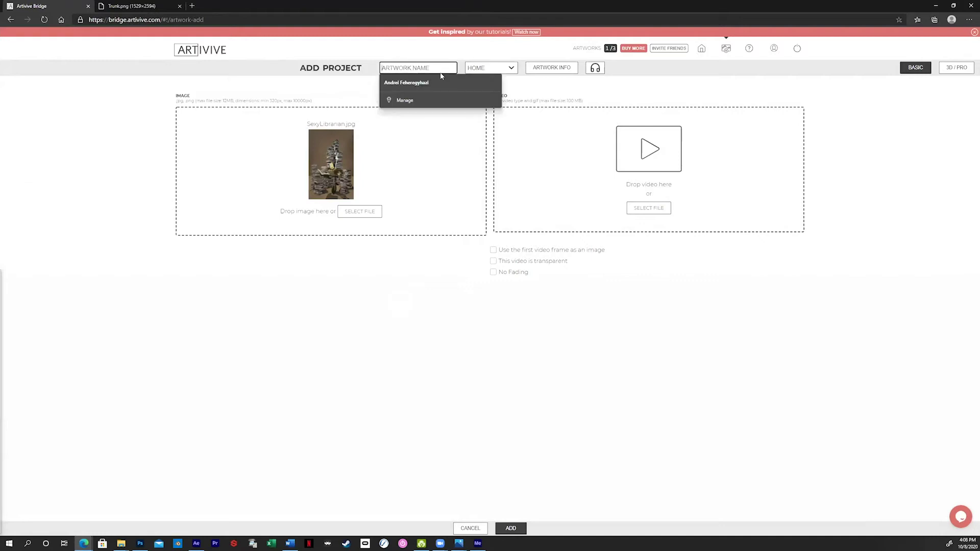
type("Fi")
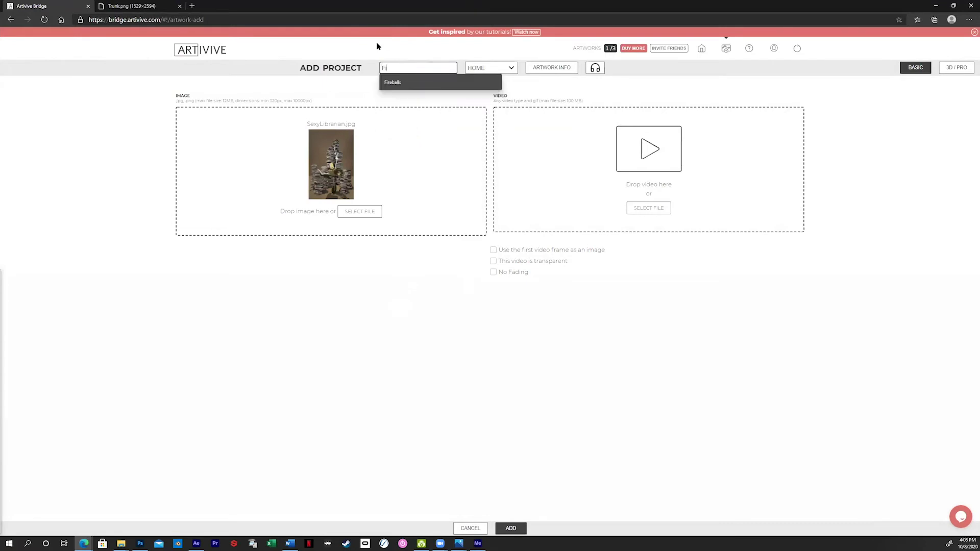
key("BackSpace")
key("BackSpace")
type("Trees")
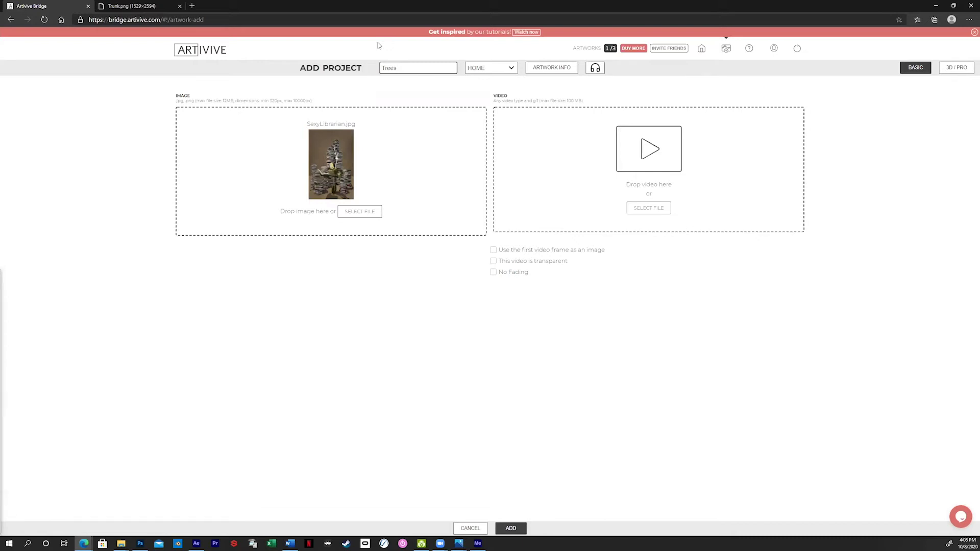
Switch the project to the 3D/Pro editor and view the recognition image up close from nearly the front
left_click(947, 74)
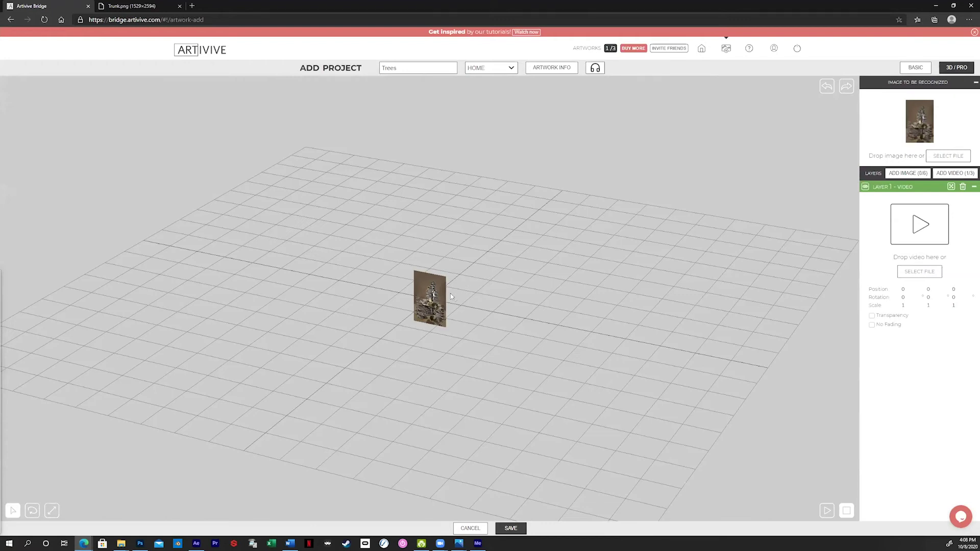
left_click_drag(428, 301, 706, 245)
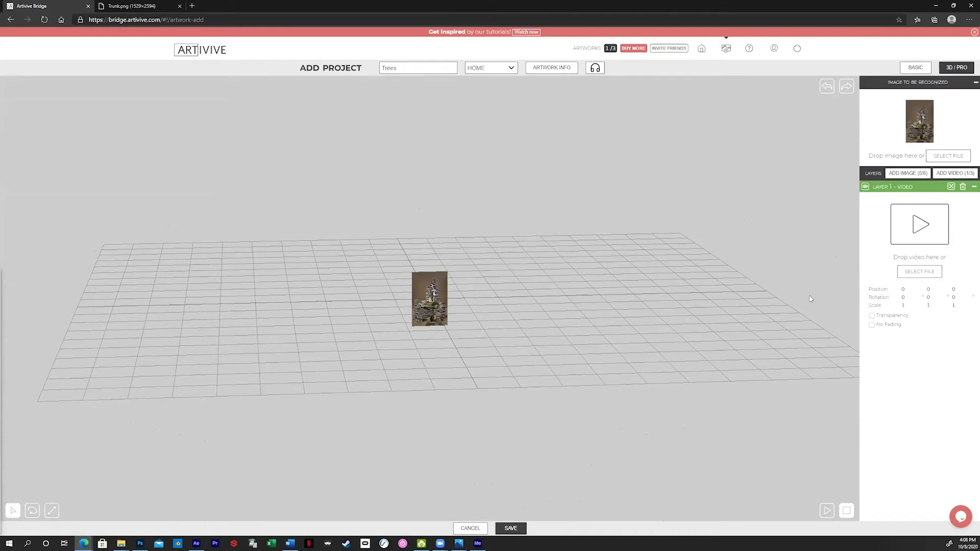
left_click_drag(396, 281, 435, 337)
scroll(436, 327, "up", 5)
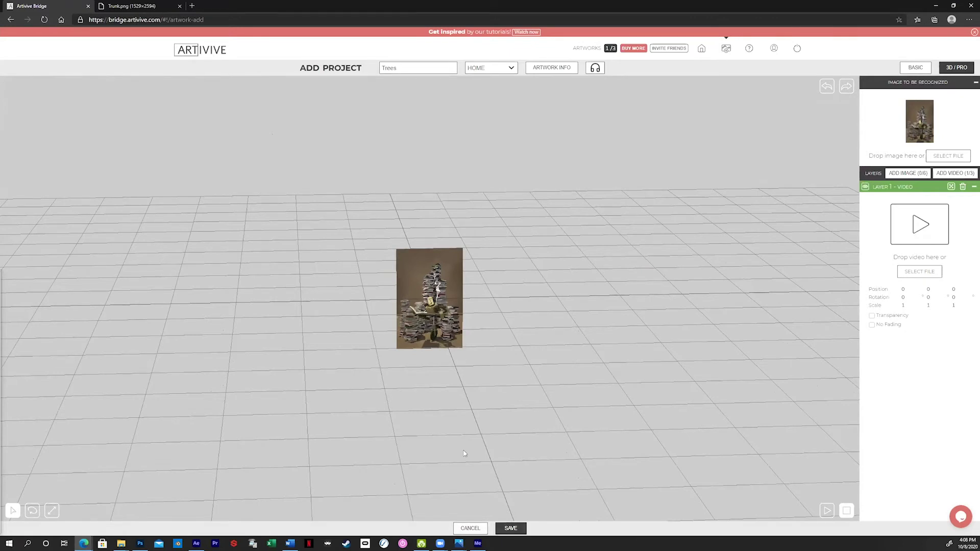
scroll(442, 319, "up", 3)
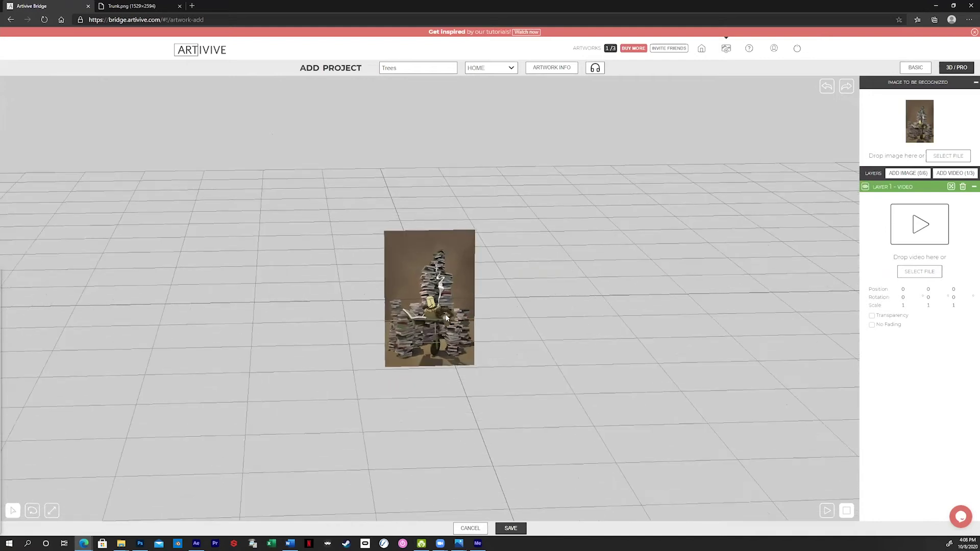
Load BrellabotBalloon3.mp4 from the AR Workshop folder into the video layer and enable its transparency with a threshold of 0.2
left_click(906, 276)
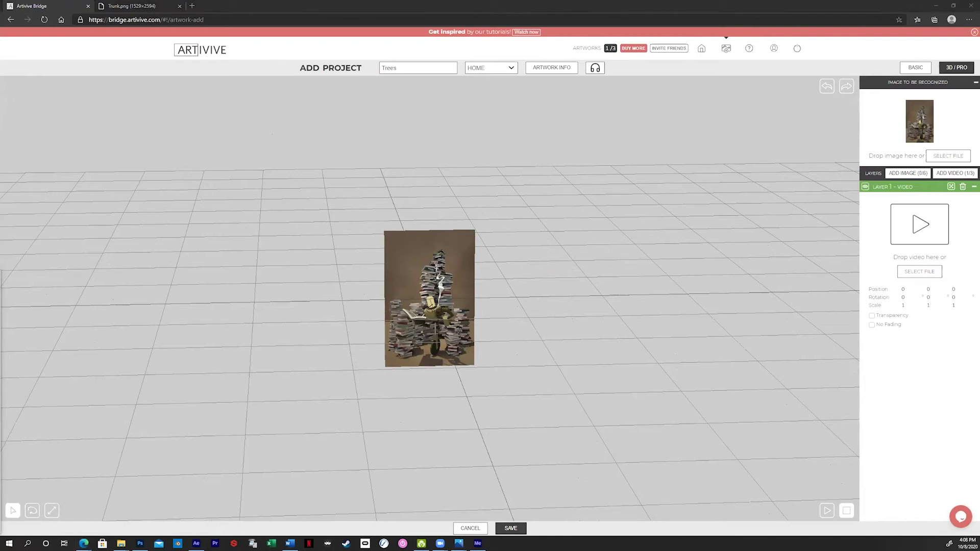
left_click(121, 543)
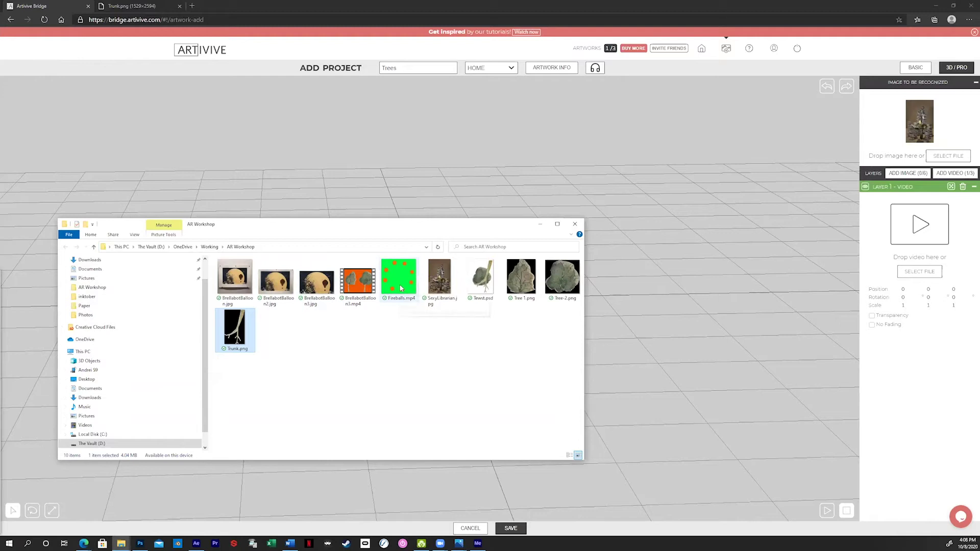
left_click_drag(358, 279, 950, 272)
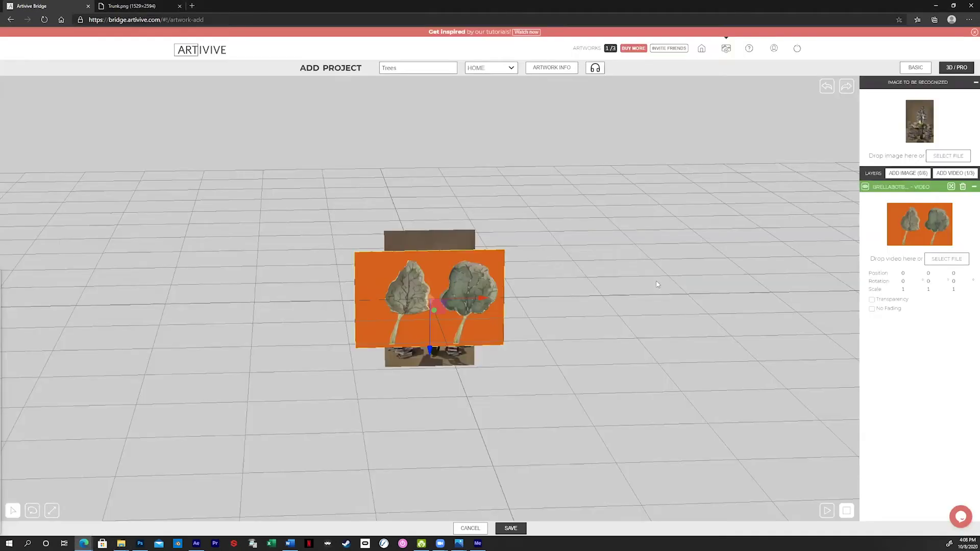
left_click(872, 300)
left_click_drag(920, 315, 917, 317)
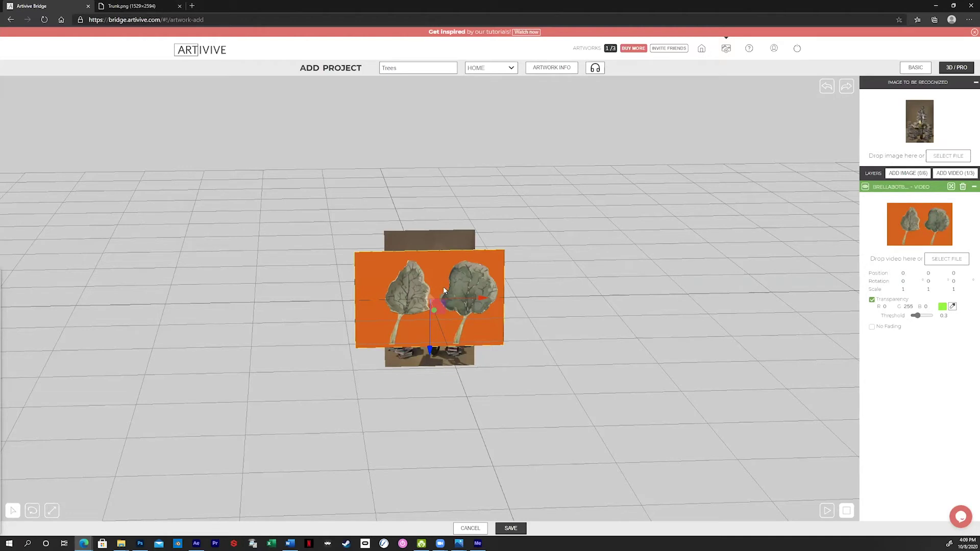
Move the tree video in front of the recognition image to position 24.16 and scale it to about 1.328 by 1.348
left_click_drag(434, 317, 430, 314)
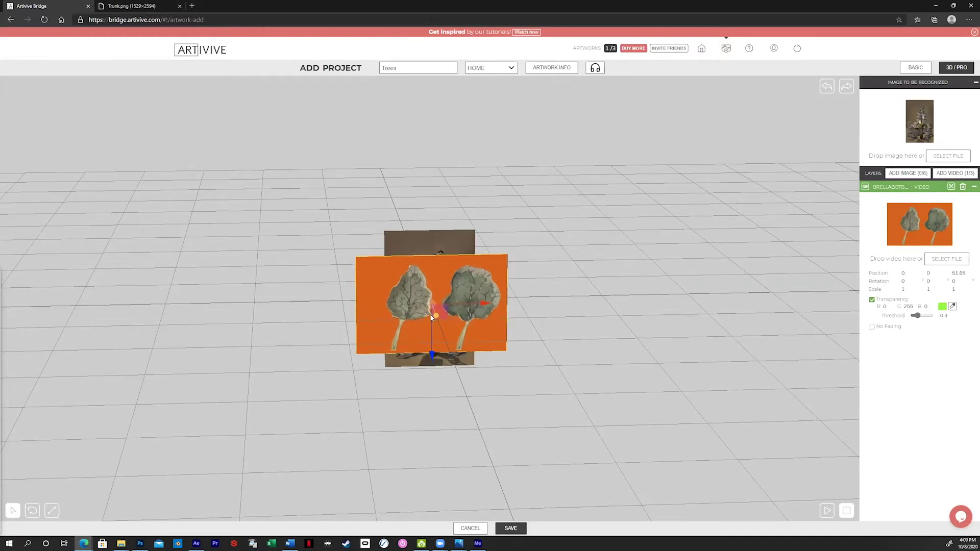
mouse_move(922, 289)
left_mouse_down()
mouse_move(979, 287)
mouse_move(935, 290)
left_mouse_up()
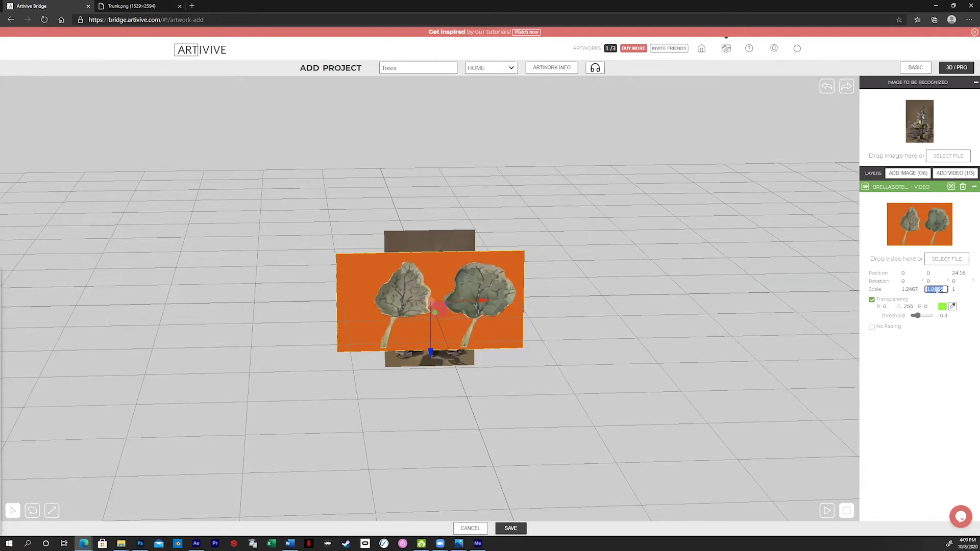
left_click_drag(930, 290, 979, 281)
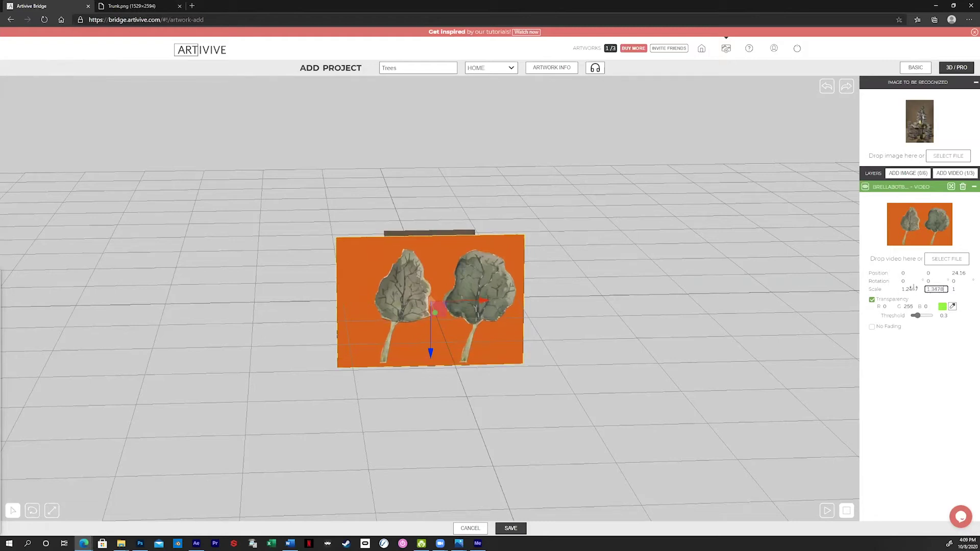
left_click_drag(907, 289, 929, 289)
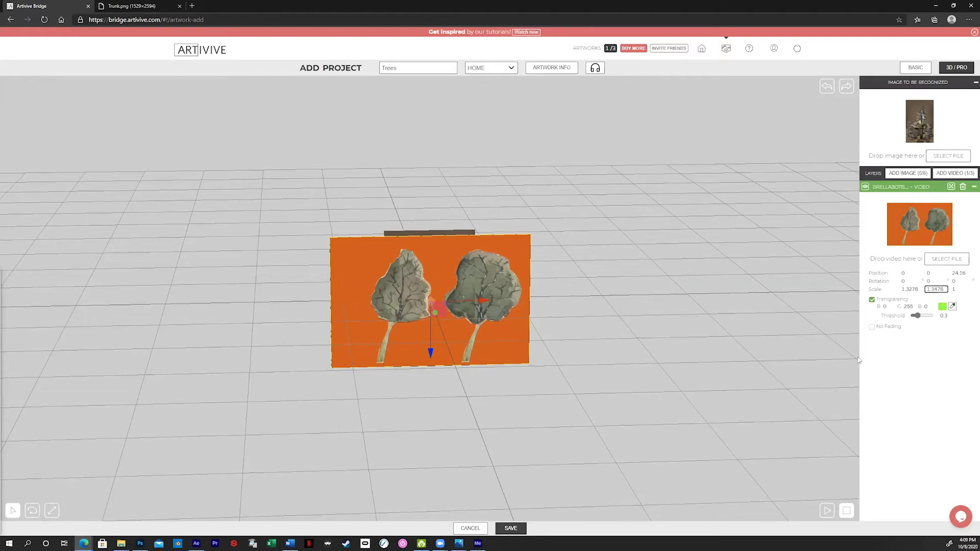
Play the scene preview and sample the tree video's orange background, RGB 241 86 6, as its transparent colour with threshold 0.2
left_click(826, 511)
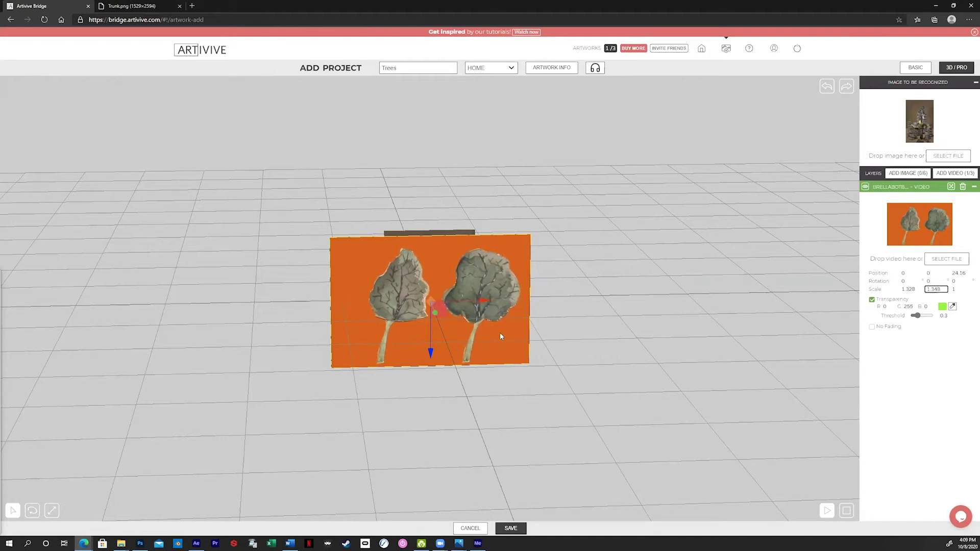
left_click(952, 306)
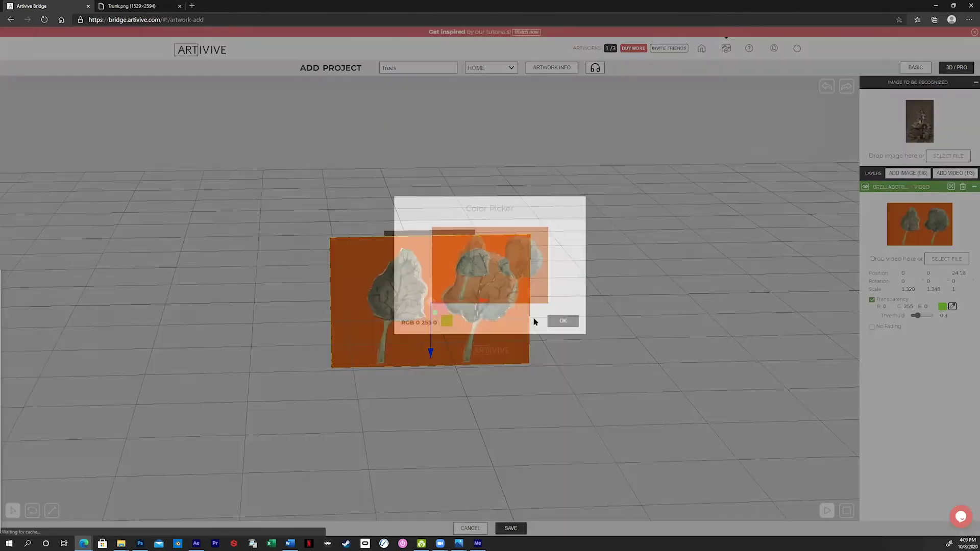
left_click(564, 321)
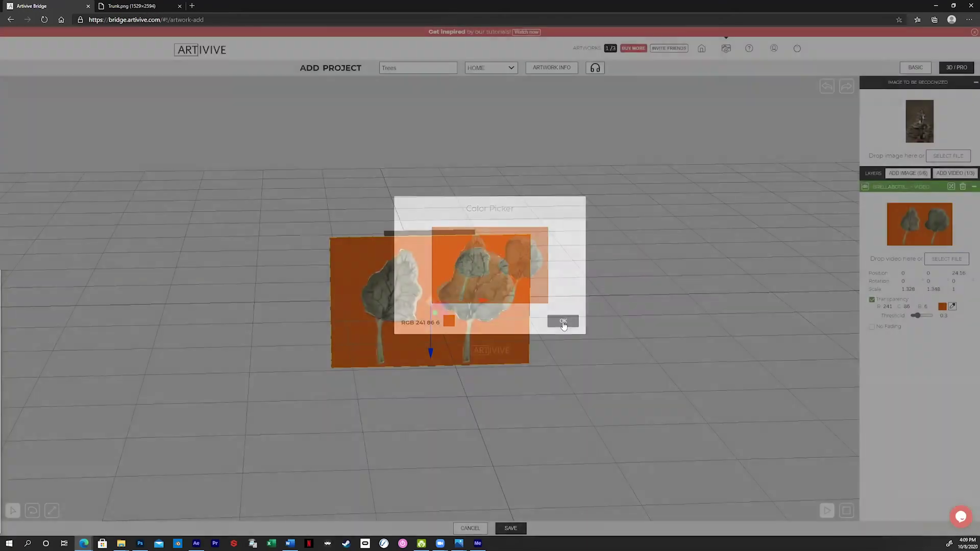
left_click_drag(925, 315, 915, 318)
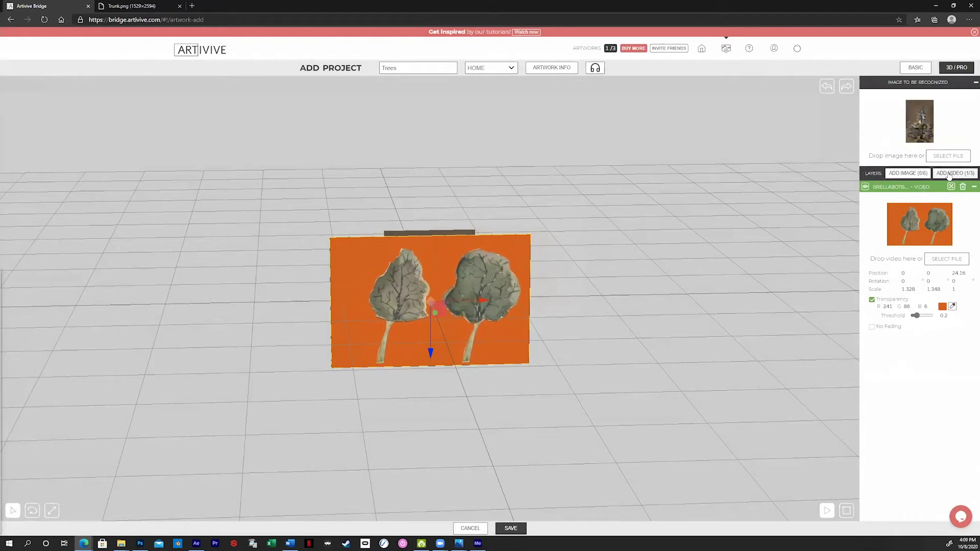
Add an empty image layer and a second video layer, collapse the image layer, and try to save the project
left_click(916, 174)
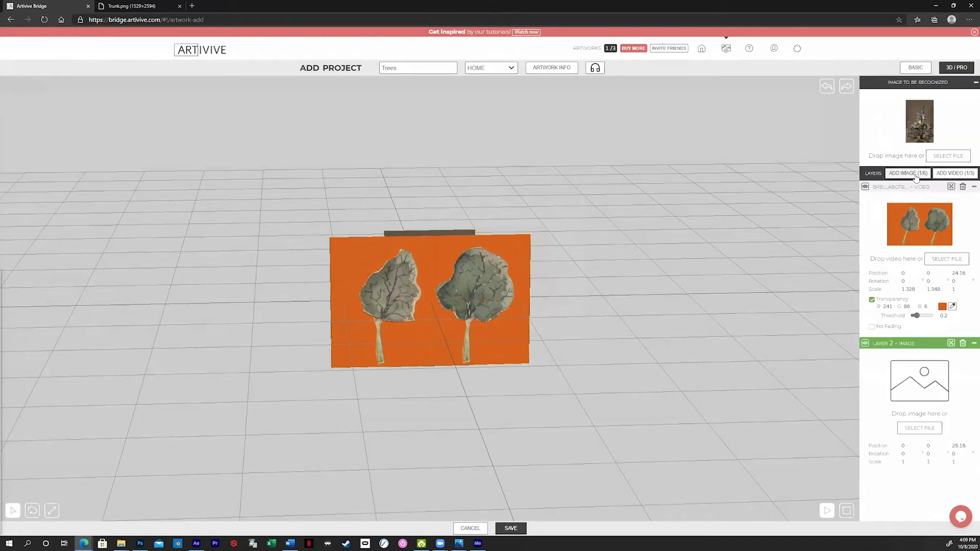
left_click(962, 173)
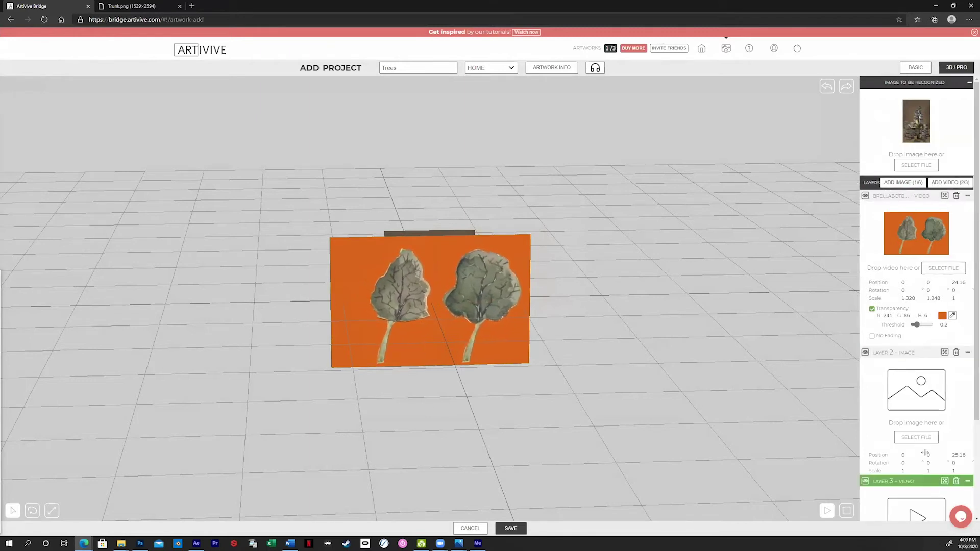
scroll(900, 452, "down", 3)
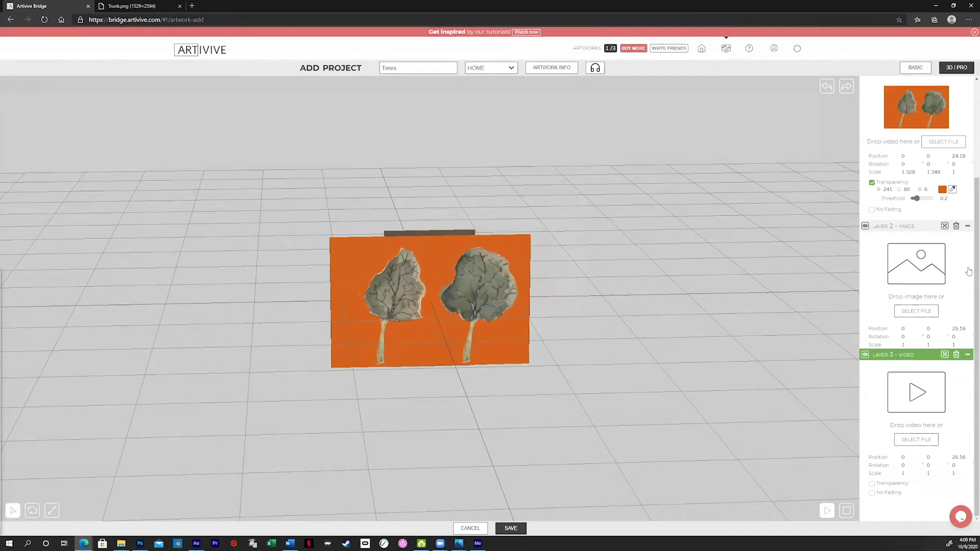
left_click(967, 227)
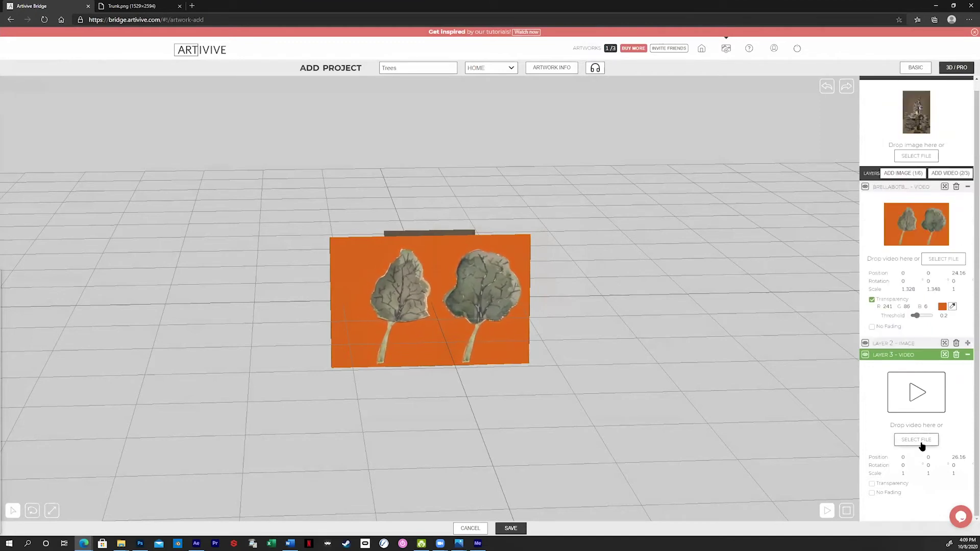
left_click(507, 530)
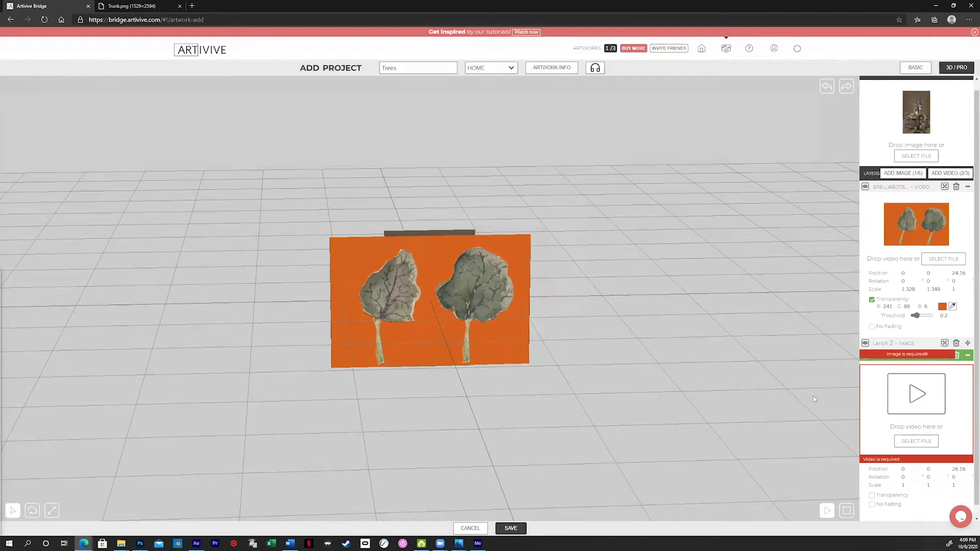
Load Fireballs.mp4 into the empty video layer 3
left_click(928, 378)
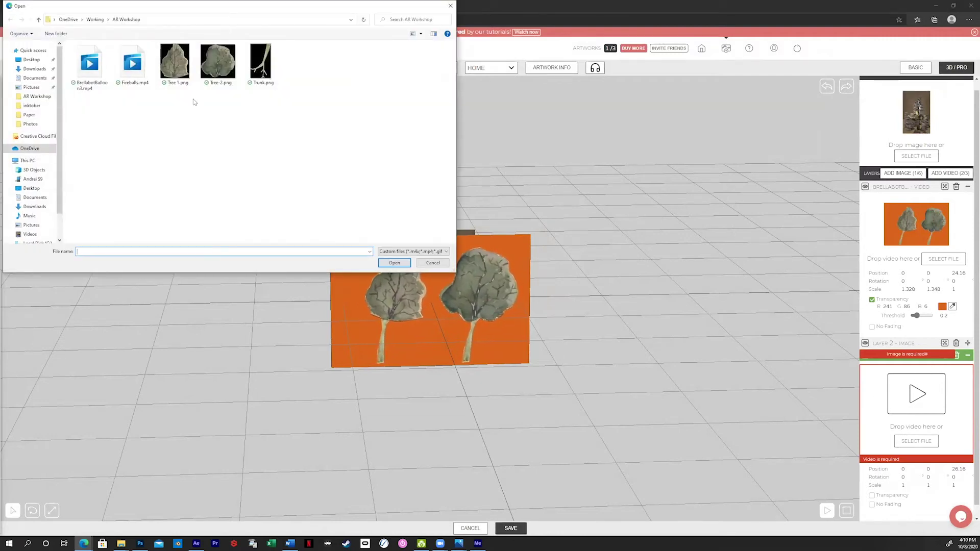
left_click(132, 65)
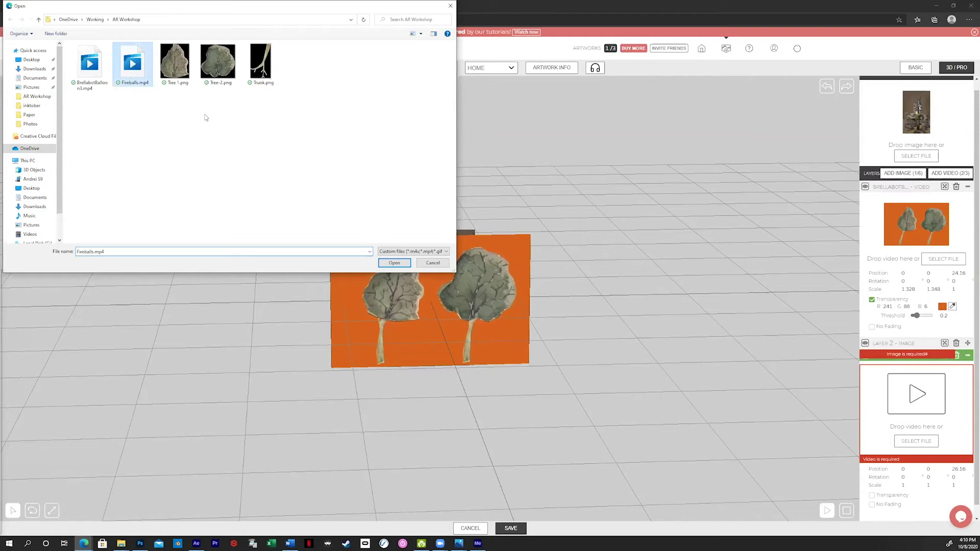
left_click(406, 262)
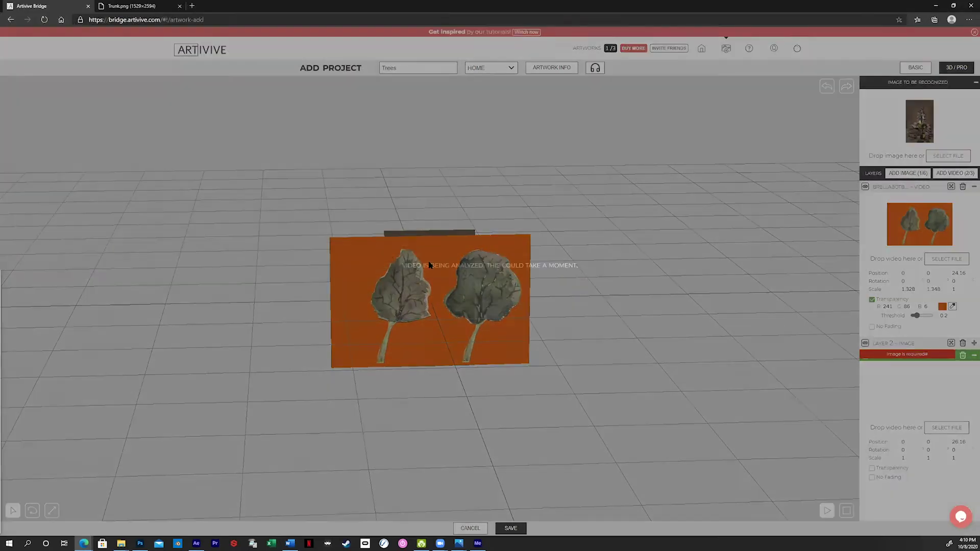
Enable transparency on the Fireballs video to key out its green background, with a threshold of 0.5
left_click(907, 343)
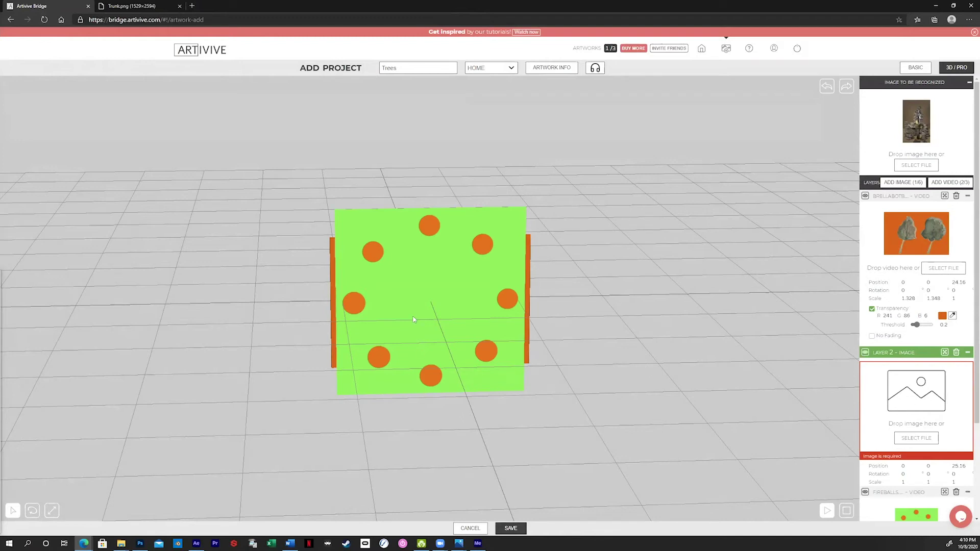
scroll(917, 462, "down", 3)
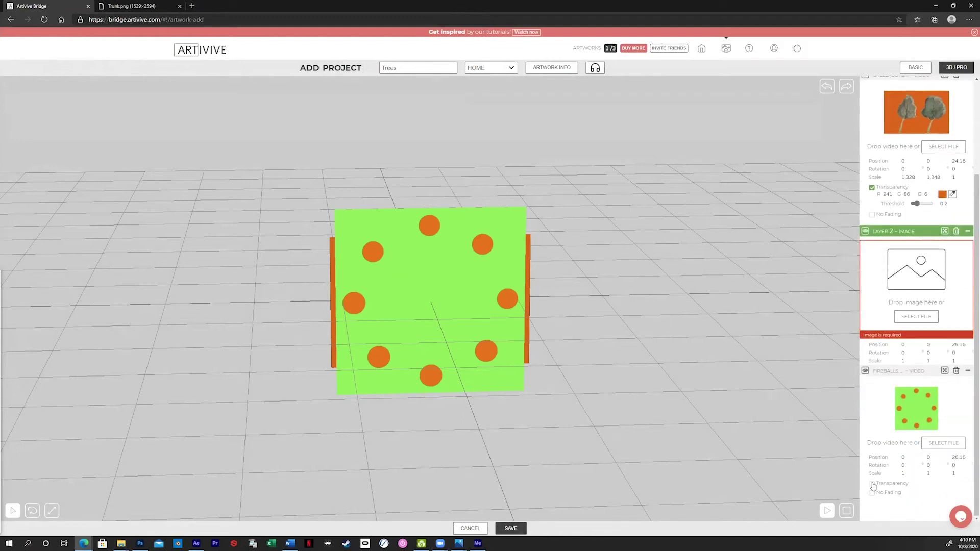
left_click(872, 484)
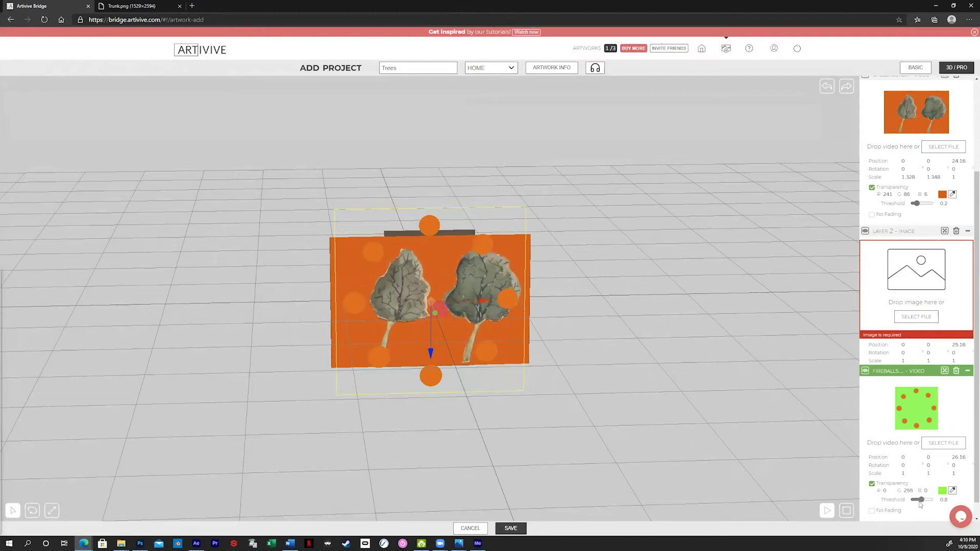
left_click_drag(915, 501, 927, 500)
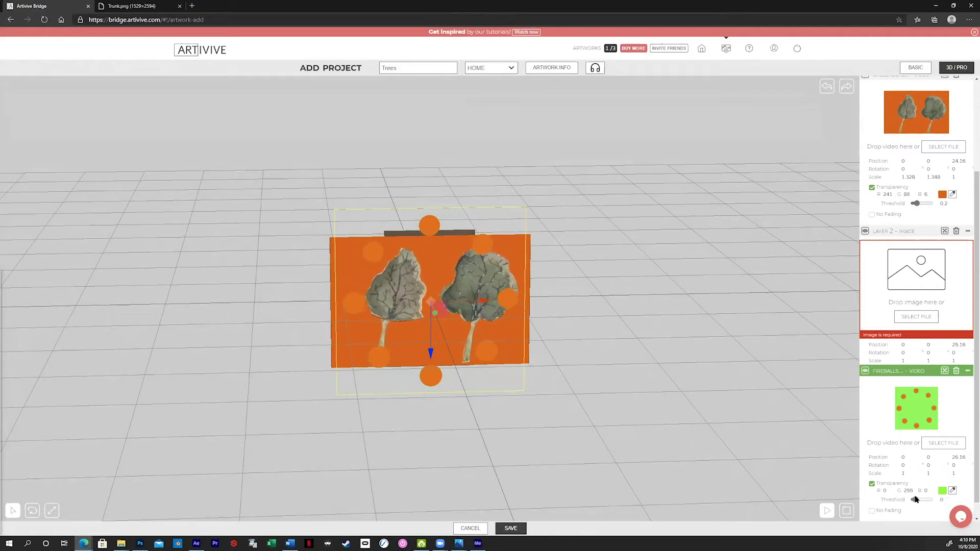
left_click_drag(922, 503, 919, 505)
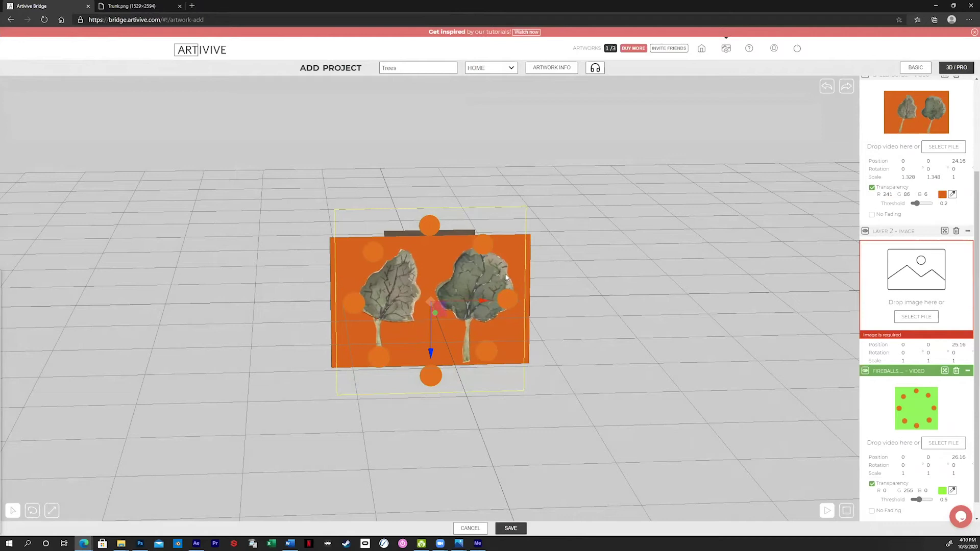
scroll(488, 323, "up", 4)
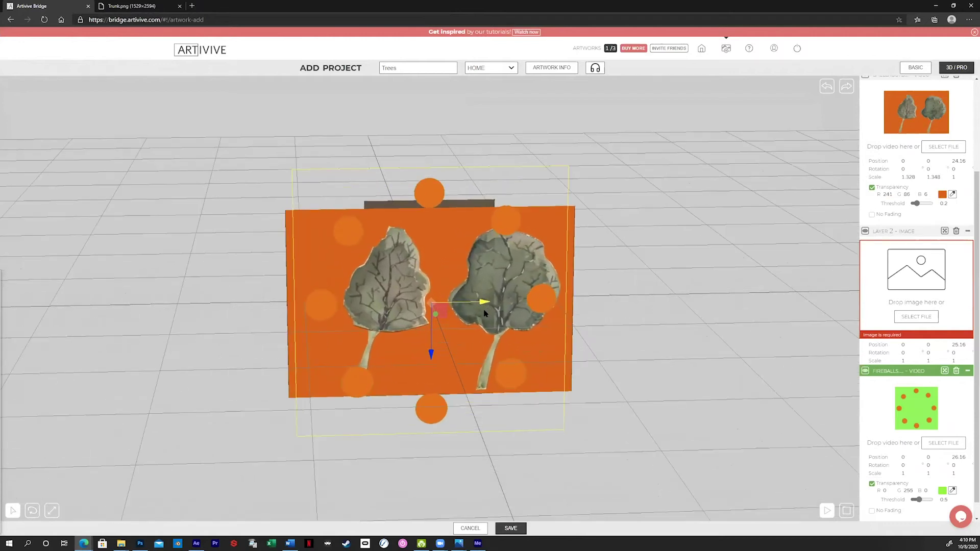
Move the Fireballs video layer forward along its depth axis to about Z 315, in front of the trees
left_click(827, 512)
left_click_drag(436, 316, 387, 404)
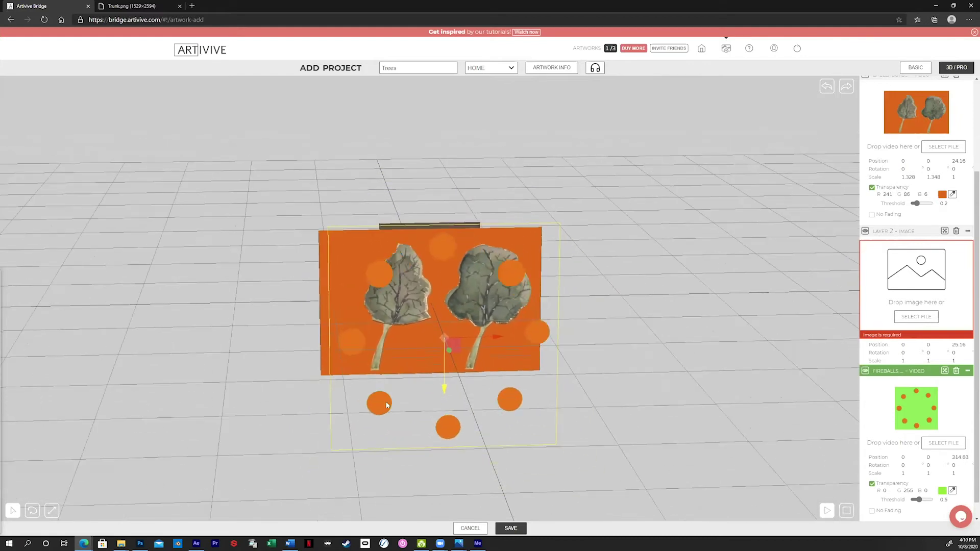
scroll(443, 380, "up", 3)
scroll(394, 396, "down", 5)
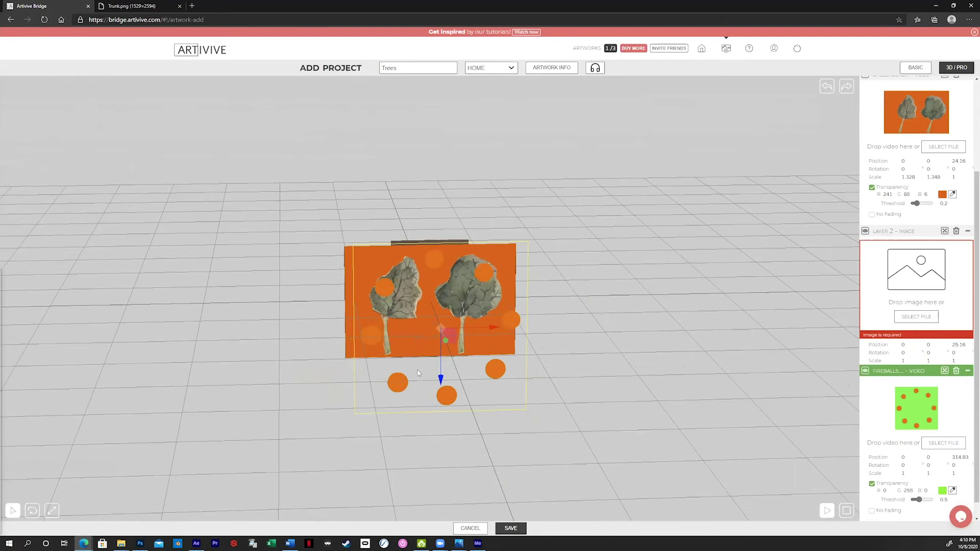
left_click_drag(418, 373, 469, 362)
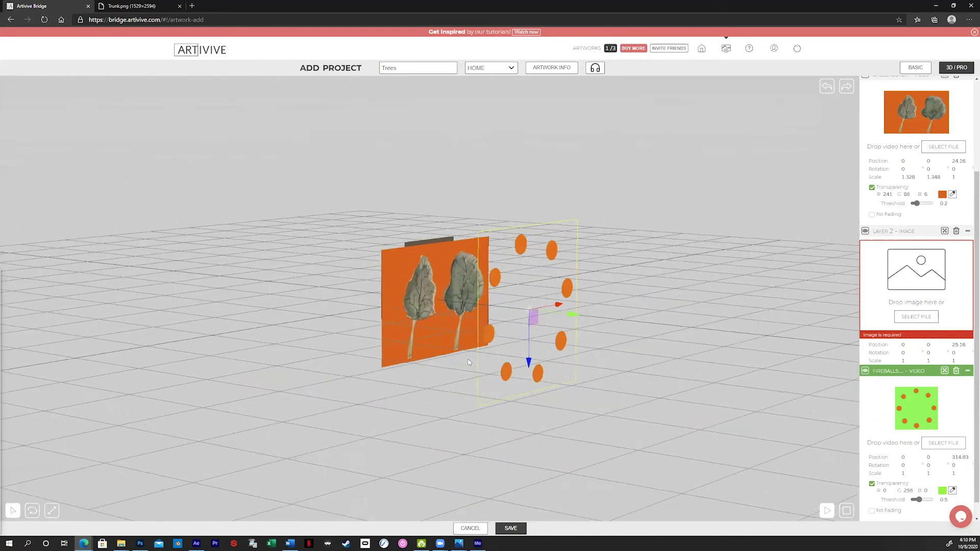
scroll(915, 386, "down", 1)
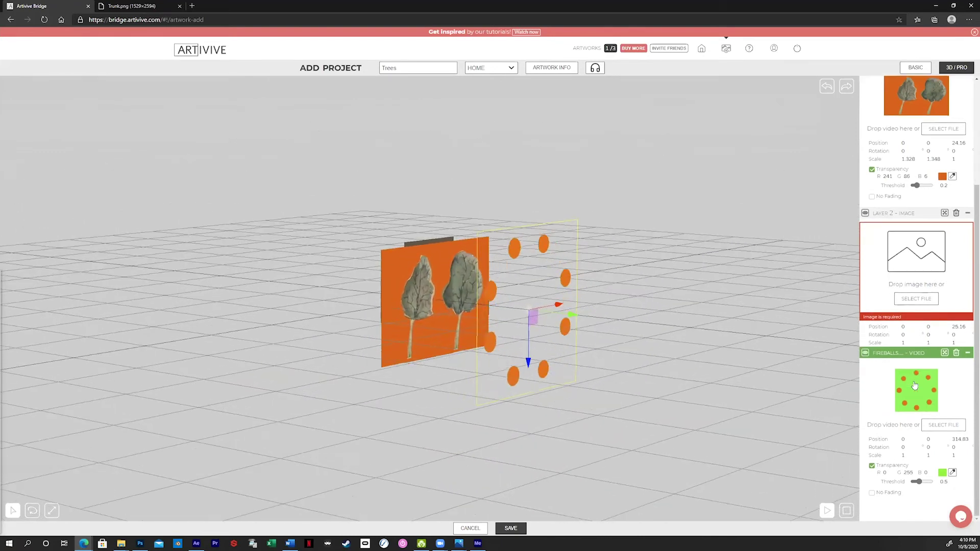
Delete the empty image layer 2 and save the project
scroll(904, 283, "up", 3)
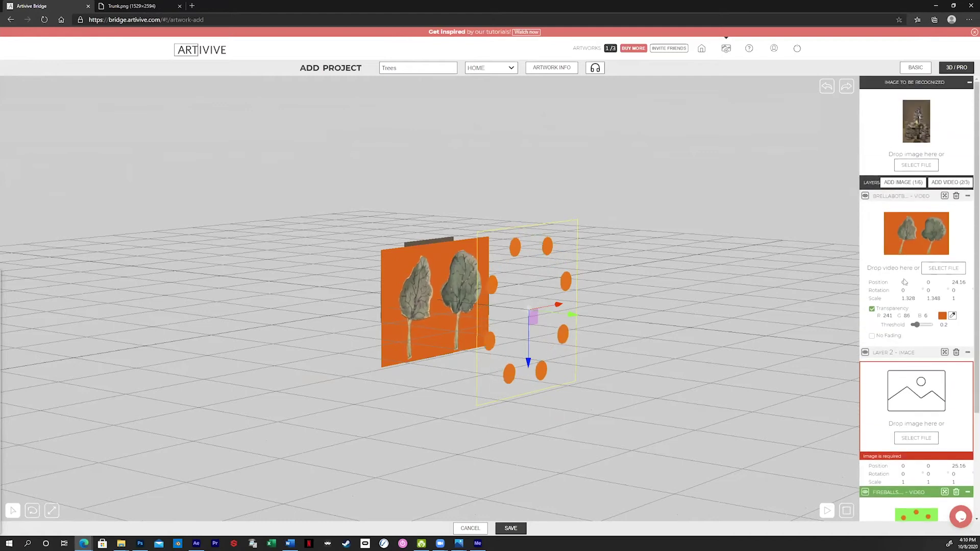
scroll(904, 282, "down", 3)
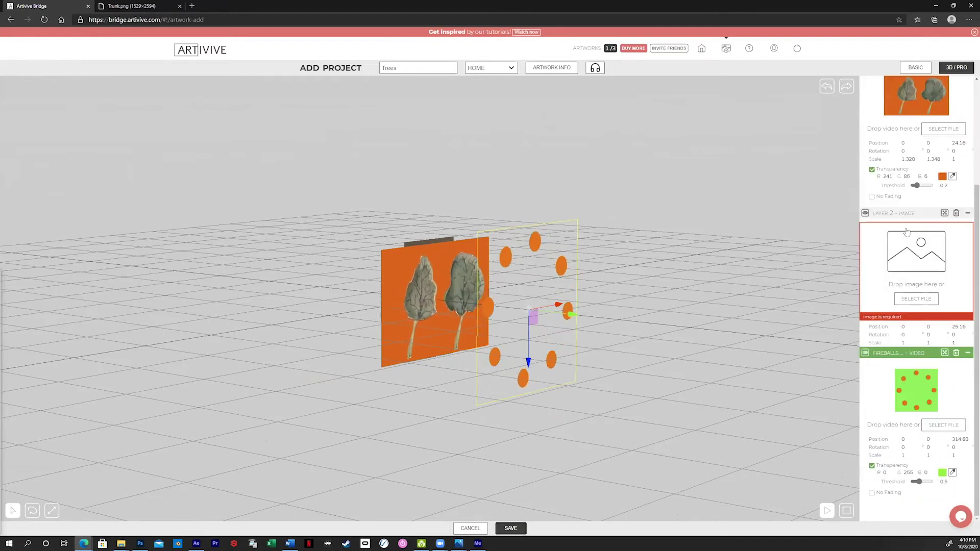
left_click(956, 214)
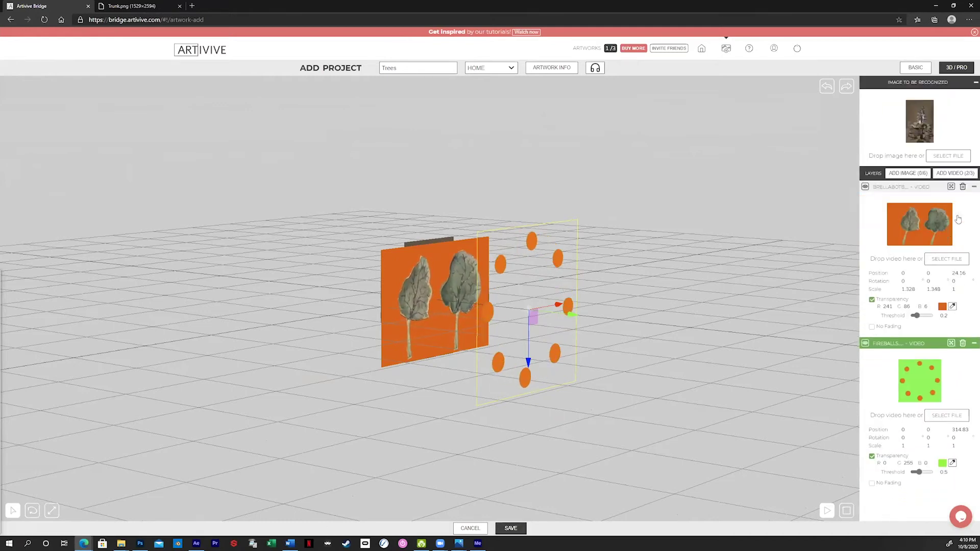
left_click(512, 528)
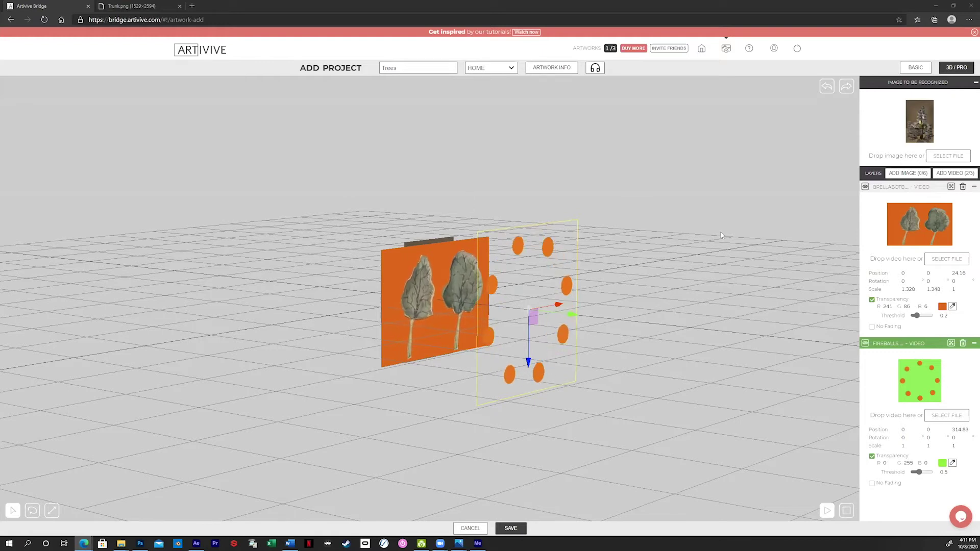
Move the Fireballs layer to about X -283, Z 186, and load Fireballs.mp4 into a new third video layer
left_click_drag(541, 309, 446, 319)
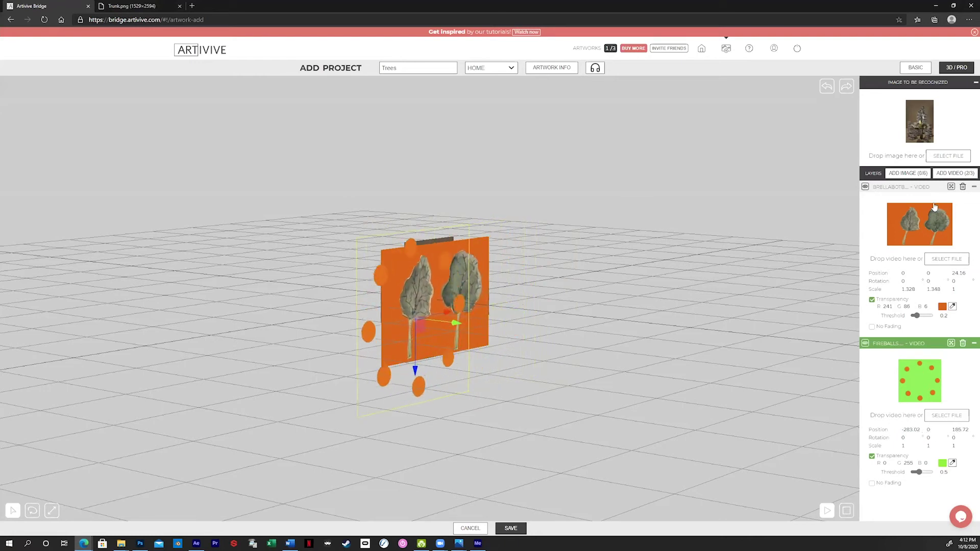
left_click(945, 174)
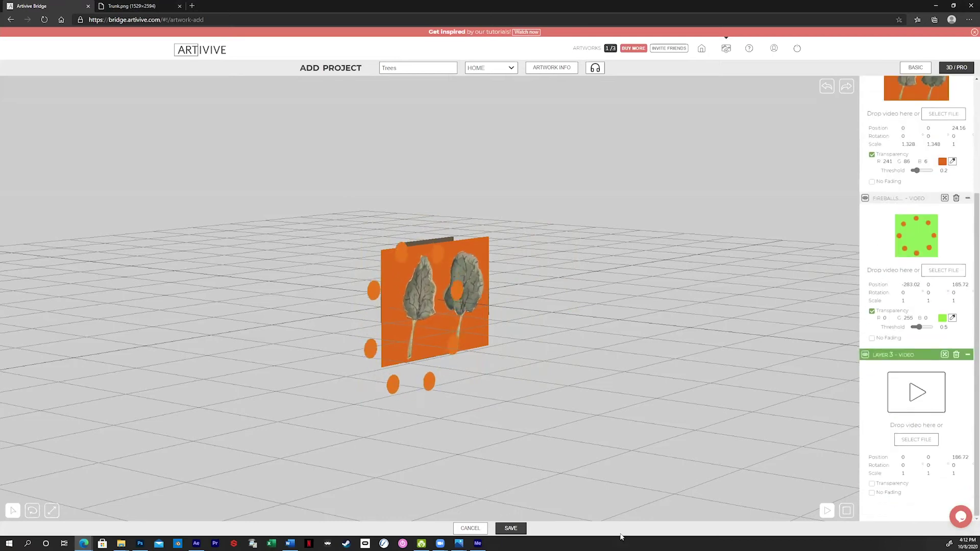
mouse_move(121, 543)
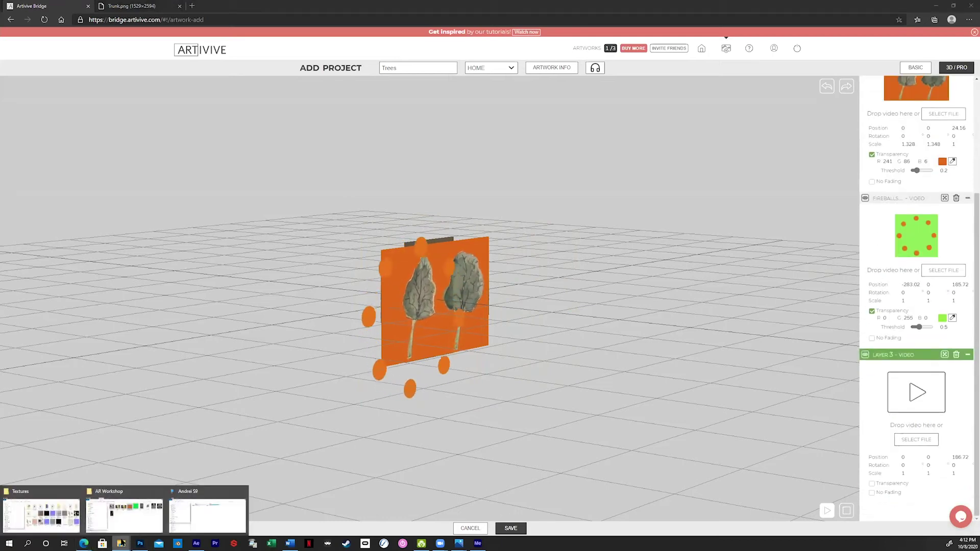
left_click(126, 513)
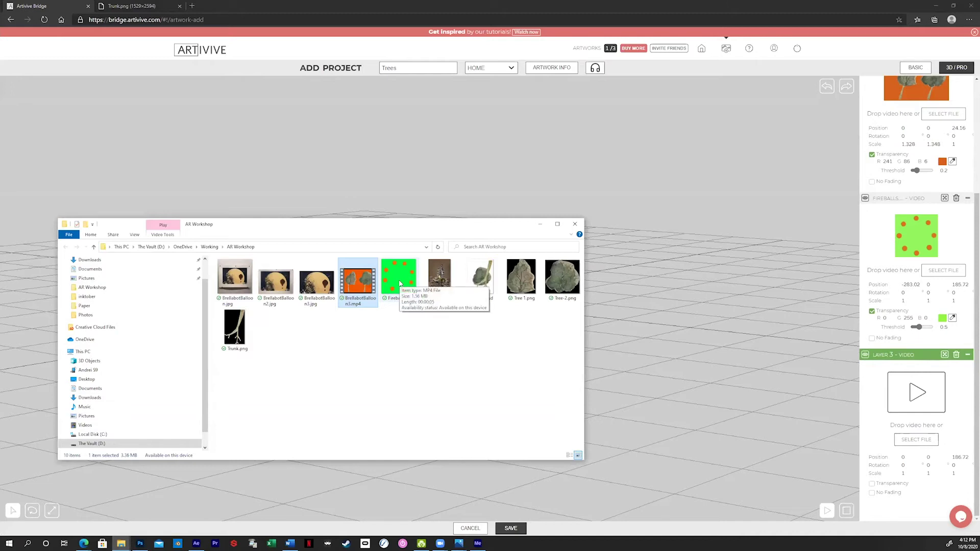
left_click_drag(823, 444, 910, 432)
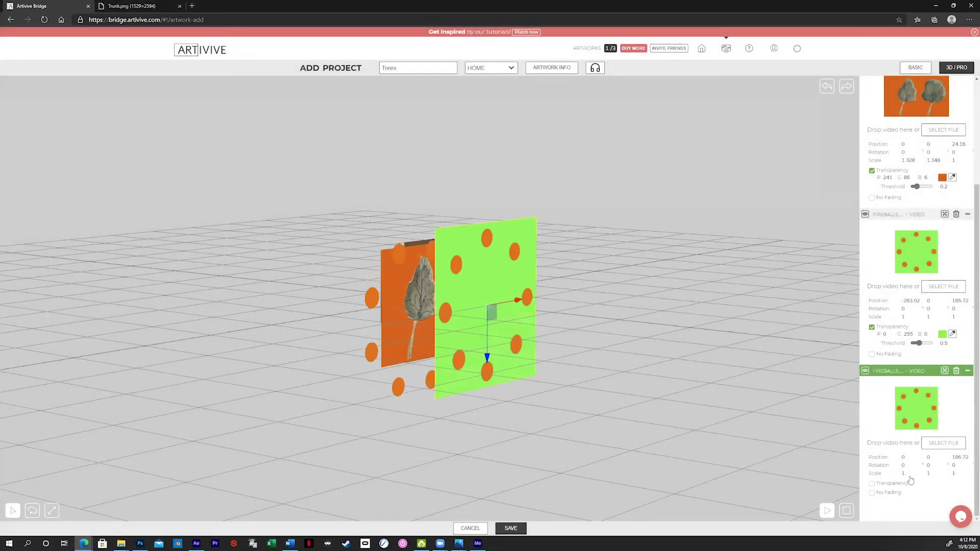
Key out the second Fireballs video's green background with a threshold of 0.8 and rotate that layer to about -83° around Y
left_click(872, 484)
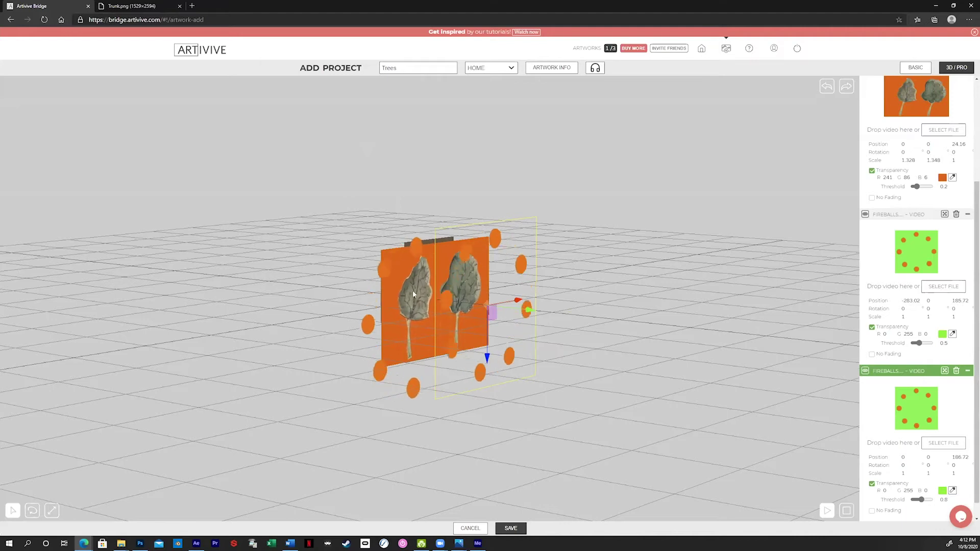
key("e")
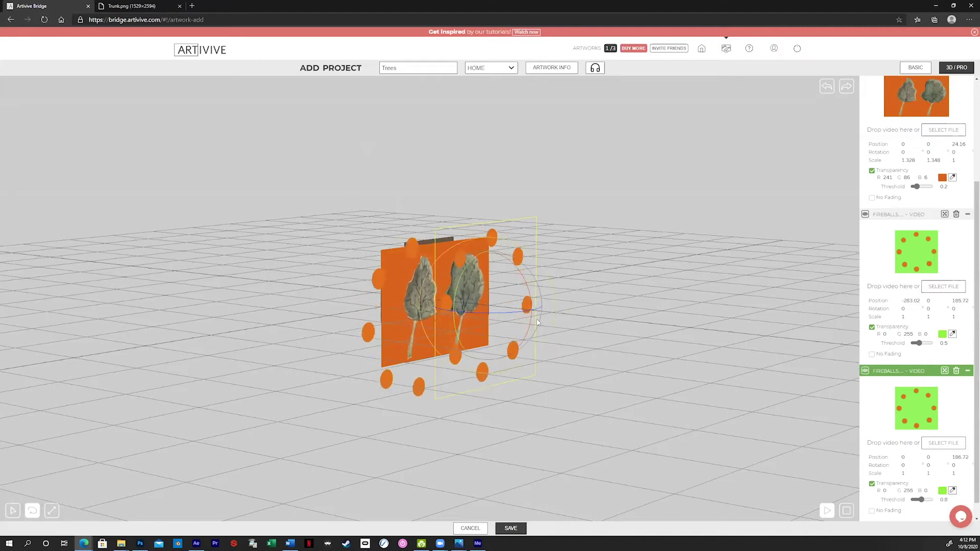
left_click_drag(445, 321, 461, 308)
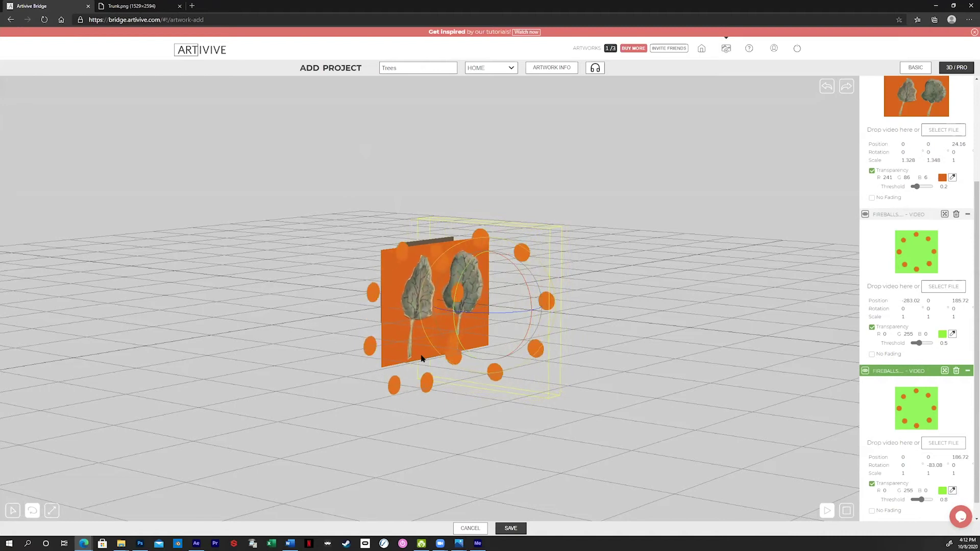
Select the first Fireballs layer and tilt it slightly, about 1.3° around X
left_click(449, 361)
scroll(448, 362, "up", 5)
scroll(416, 373, "down", 5)
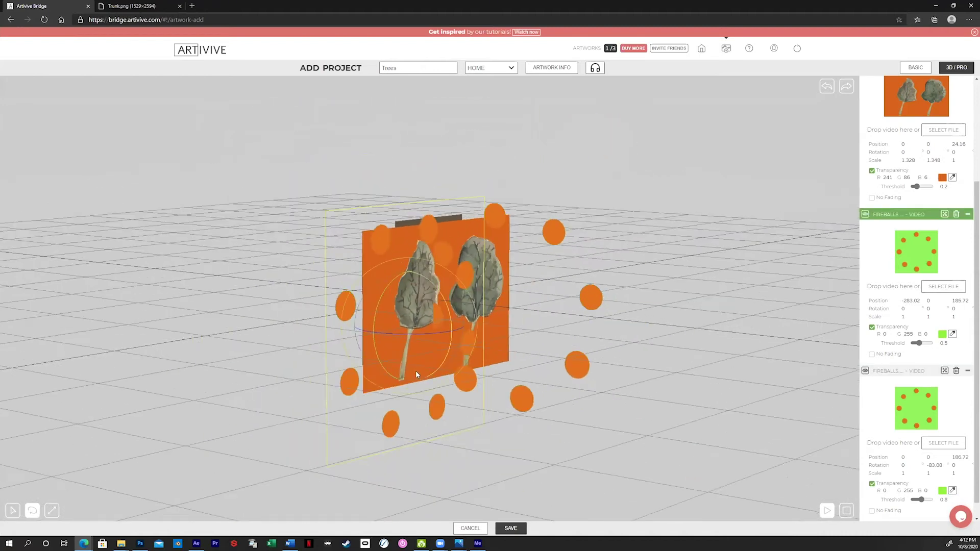
left_click_drag(428, 371, 435, 368)
left_click_drag(634, 372, 569, 365)
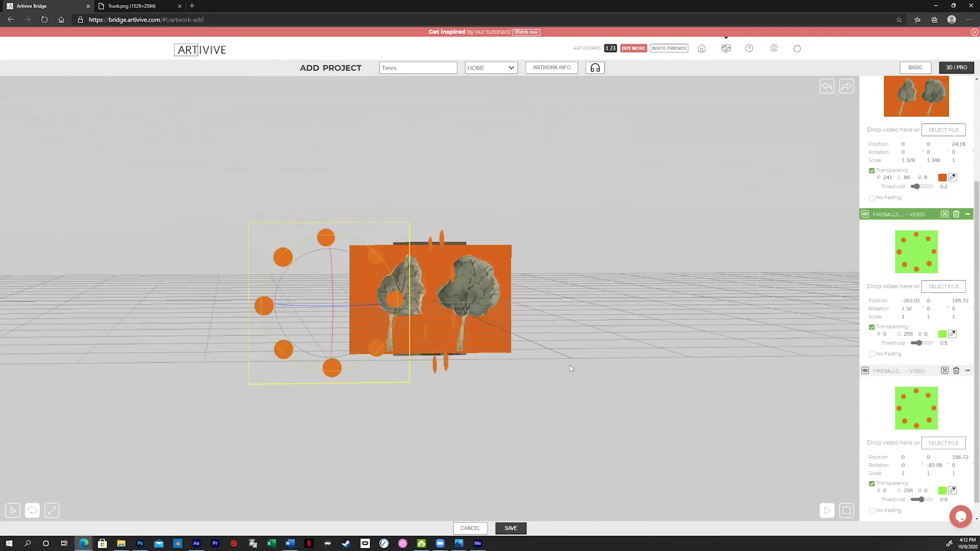
Move the rotated second Fireballs layer beside the trees to about X -275, Y -87
left_click(438, 266)
left_click(13, 510)
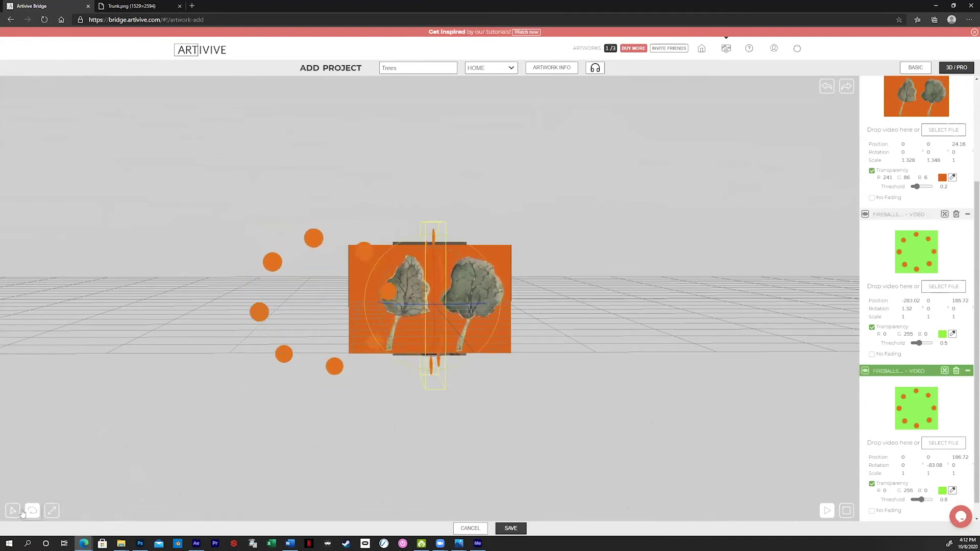
left_click_drag(478, 305, 325, 305)
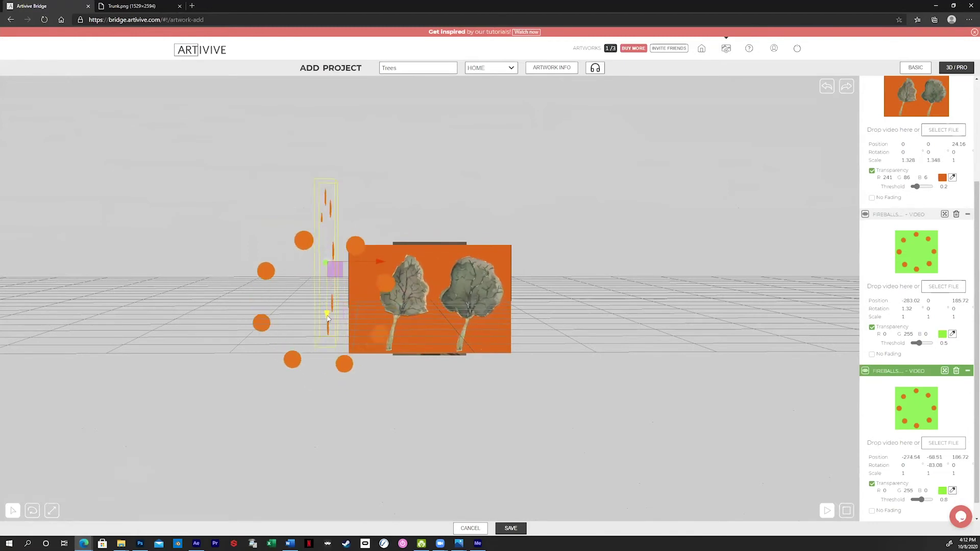
Move the first Fireballs layer to the opposite side of the trees, at about X 253, Y 1.5, Z 266
left_click(353, 334)
left_click_drag(353, 334, 480, 306)
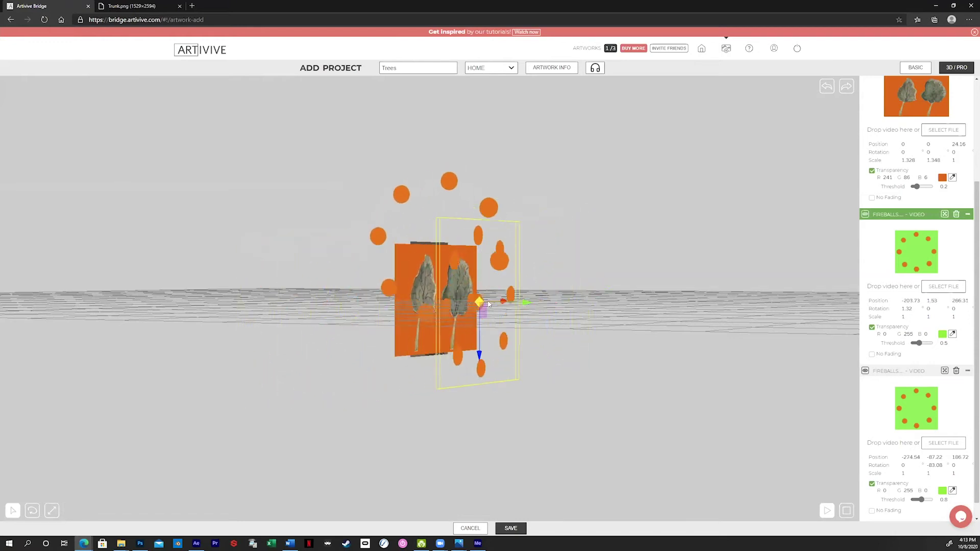
left_click_drag(301, 352, 327, 357)
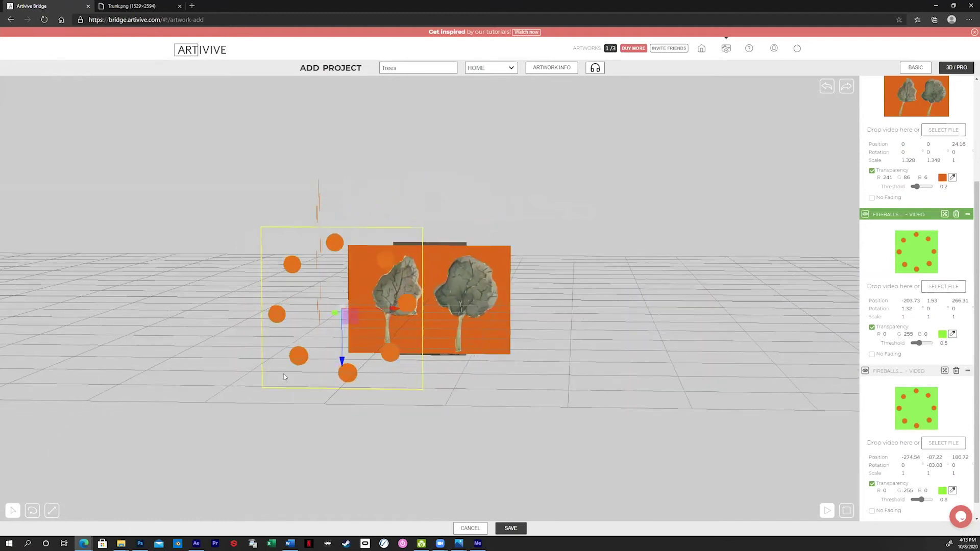
left_click_drag(357, 311, 597, 303)
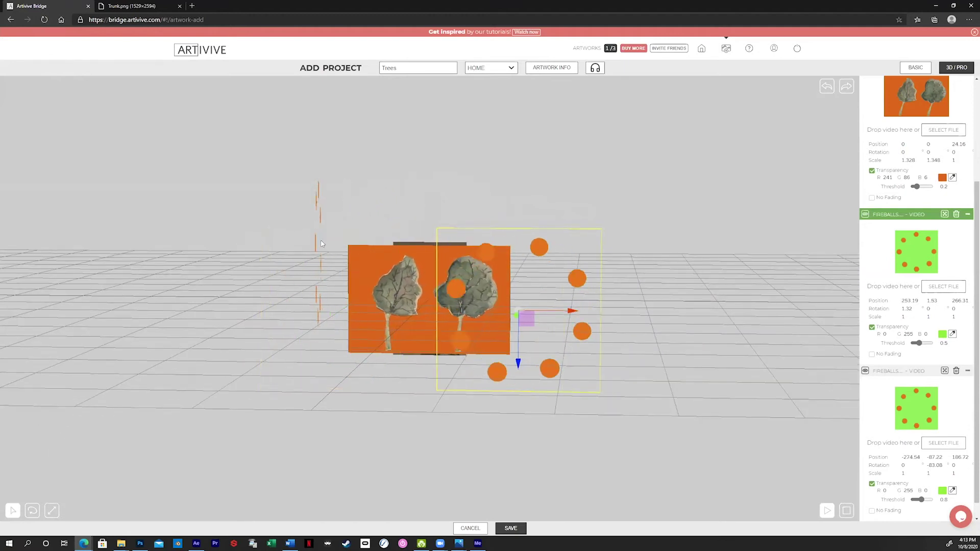
Move the rotated second Fireballs layer forward to about Z 261
left_click(322, 252)
left_click_drag(322, 251, 461, 312)
left_click(407, 307)
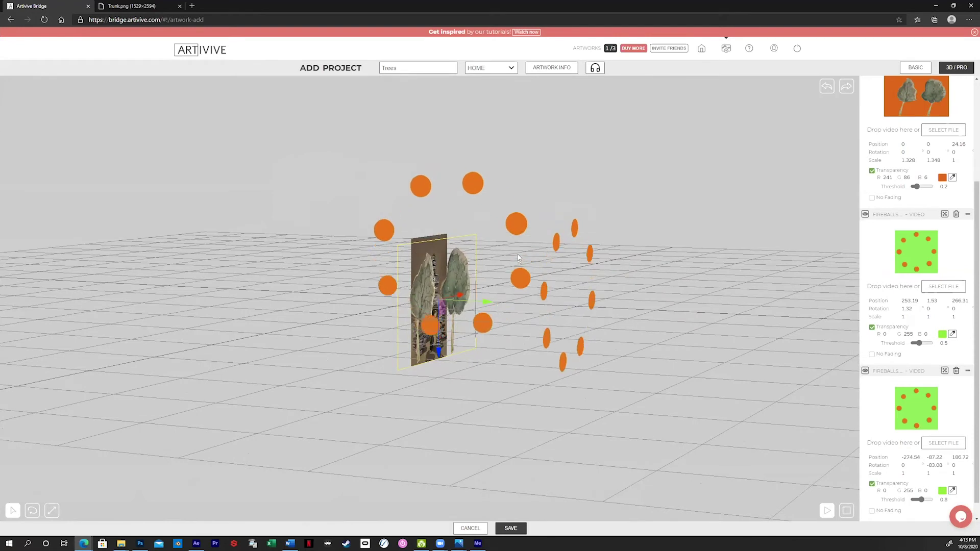
mouse_move(515, 272)
left_mouse_down()
mouse_move(515, 261)
mouse_move(528, 259)
left_mouse_up()
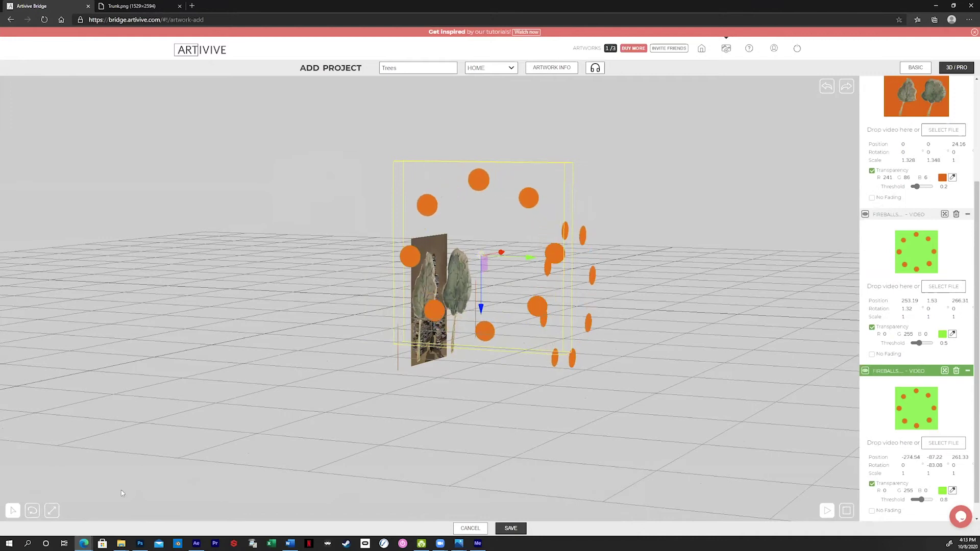
Scale the rotated Fireballs layer down uniformly to about 0.46 and the first Fireballs layer to about 0.57
left_click(51, 512)
left_click_drag(481, 256, 276, 295)
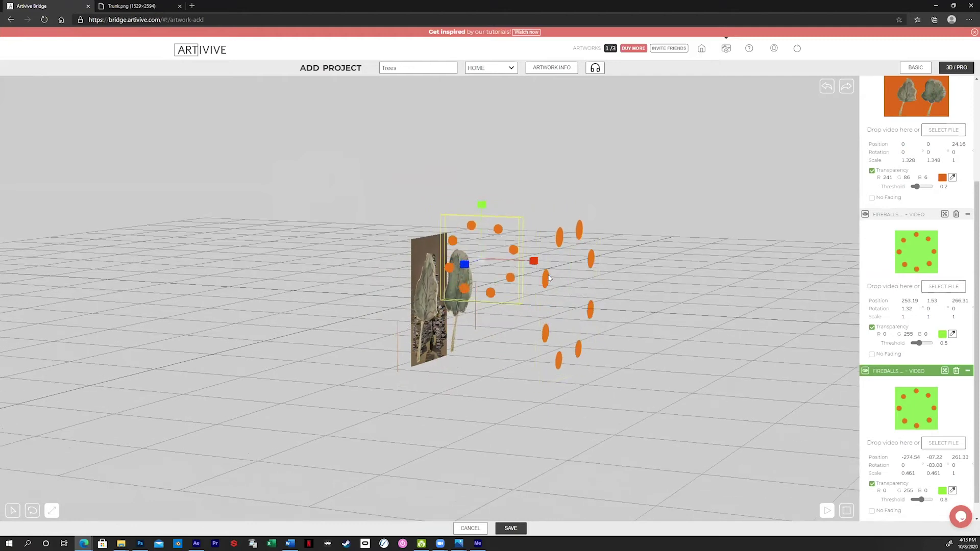
left_click(545, 285)
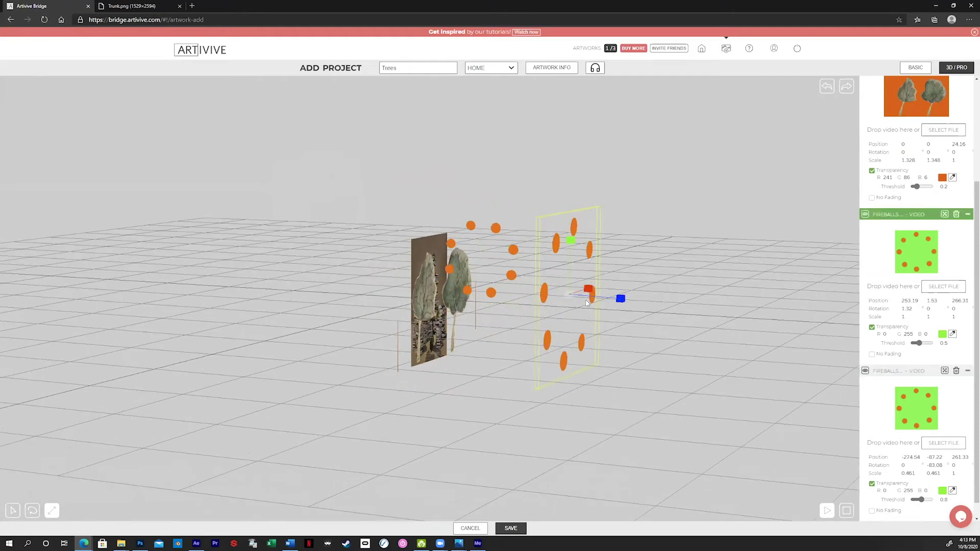
left_click_drag(568, 295, 528, 310)
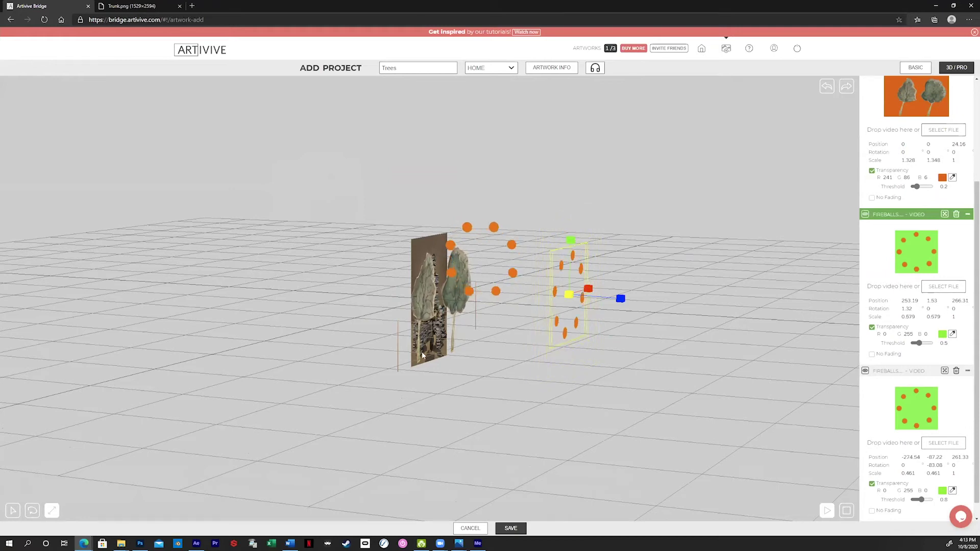
Move the first Fireballs layer back to about Z 128 and the rotated one to about X -124, Z 243
left_click(13, 511)
left_click_drag(609, 301, 571, 297)
left_click_drag(540, 343, 300, 251)
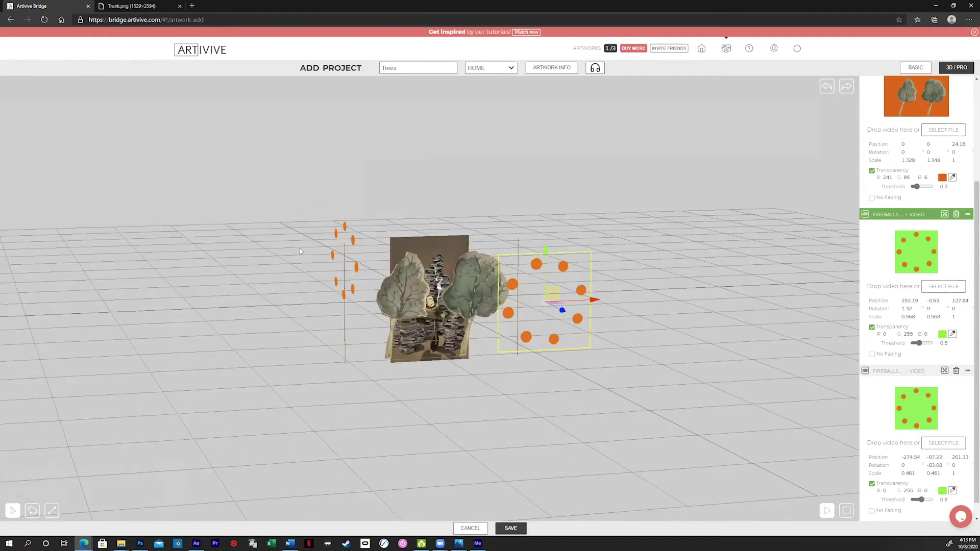
left_click(349, 274)
left_click_drag(349, 274, 385, 266)
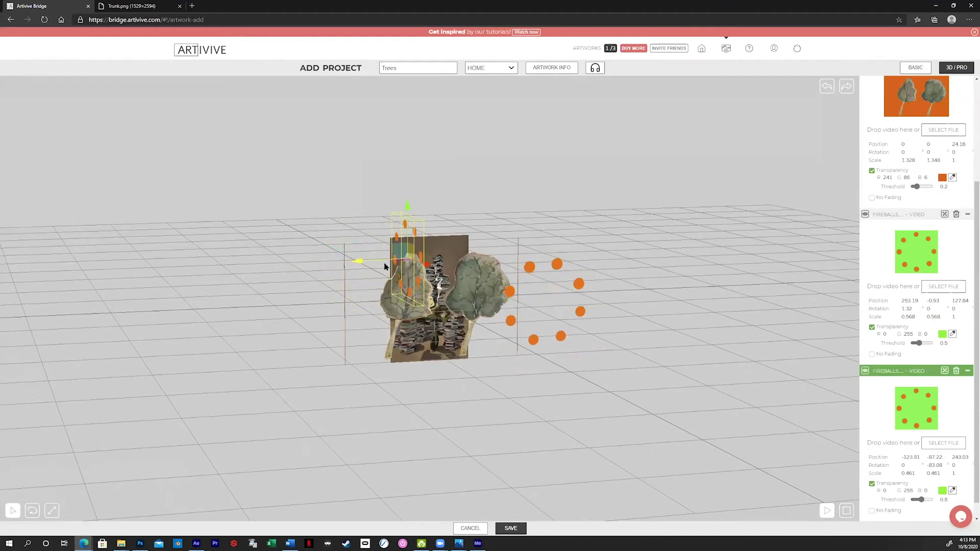
Check the arrangement of trees and fireballs from the front and save the Trees project
left_click_drag(455, 345, 633, 285)
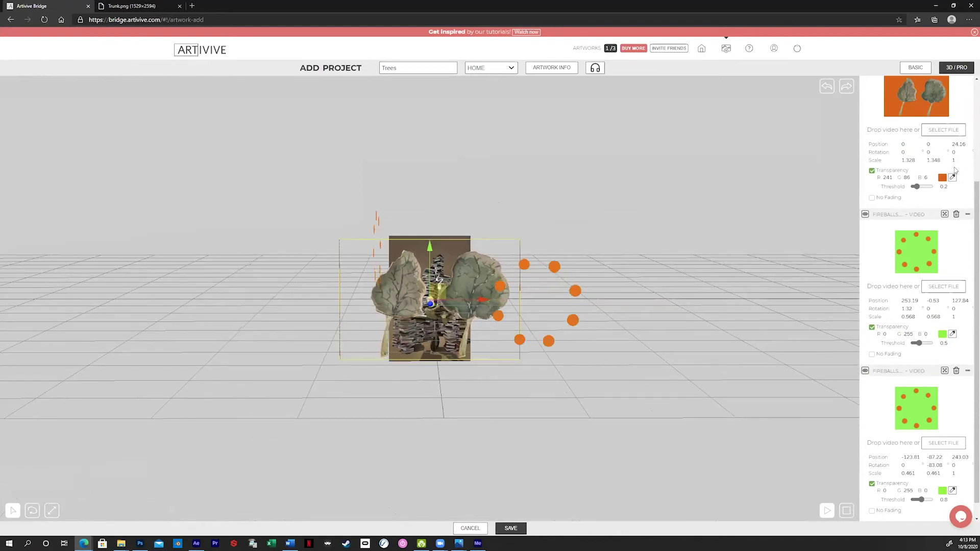
scroll(961, 190, "up", 3)
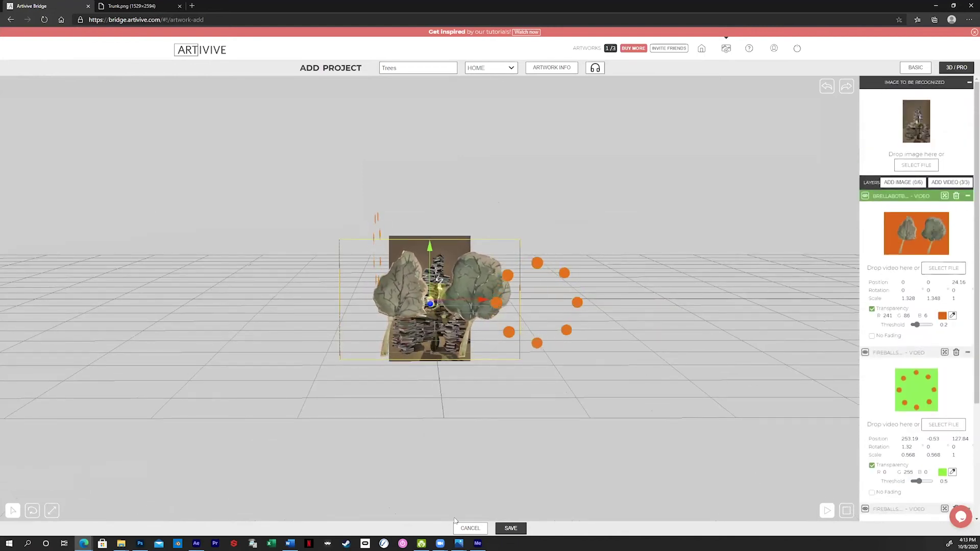
left_click(511, 528)
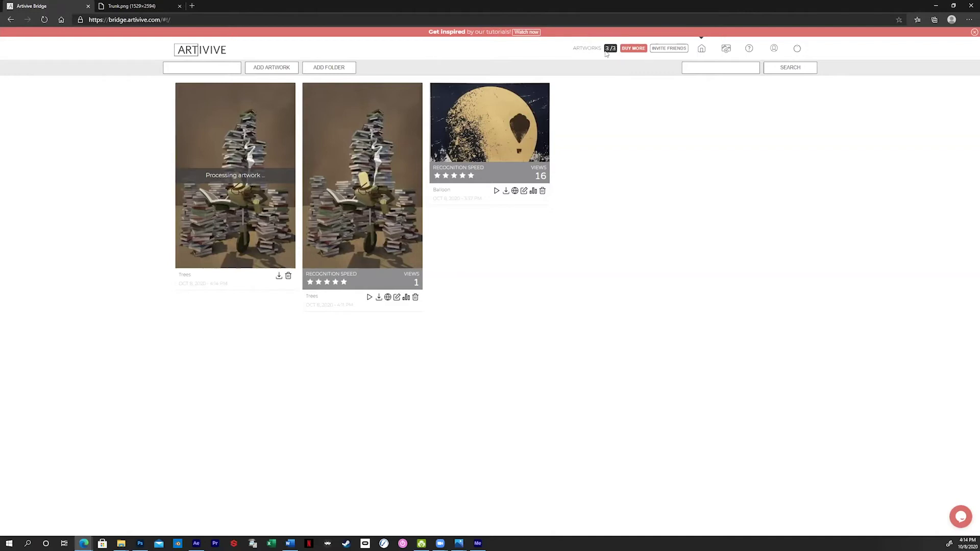
Delete the older duplicate Trees artwork from the collection and reload the page to refresh the new one's processing status
left_click(416, 298)
left_click(511, 289)
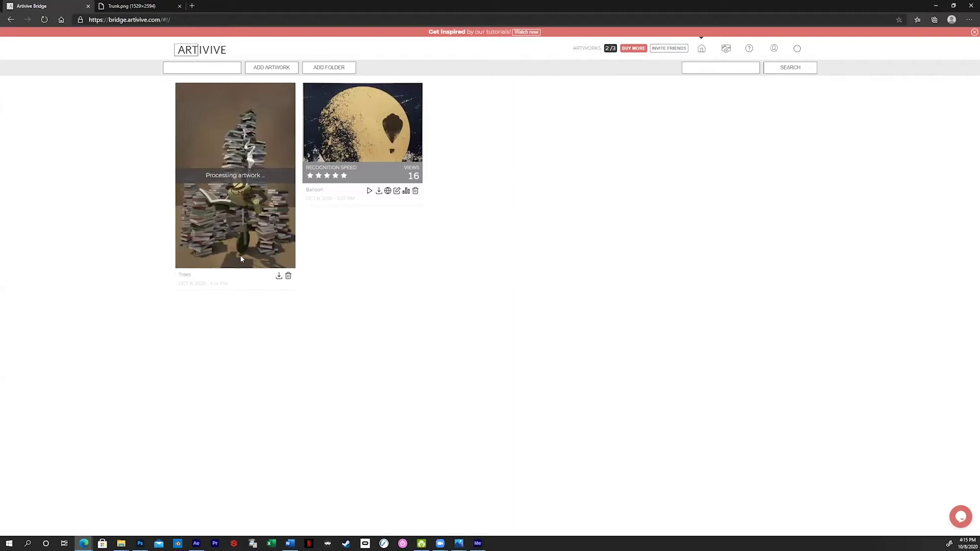
left_click(44, 20)
left_click(44, 20)
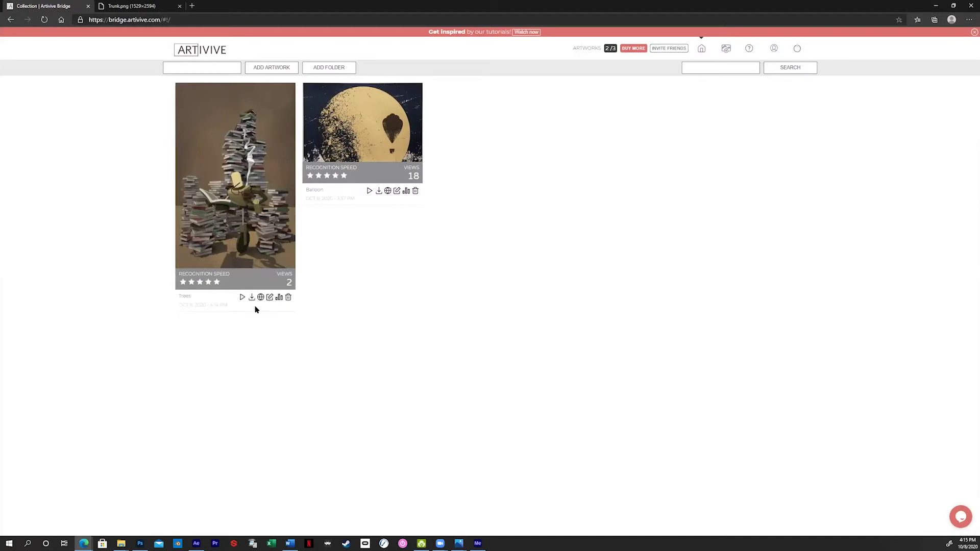
Open the Trees artwork for editing and add an image layer using Tree 1.png from the AR Workshop folder
left_click(269, 298)
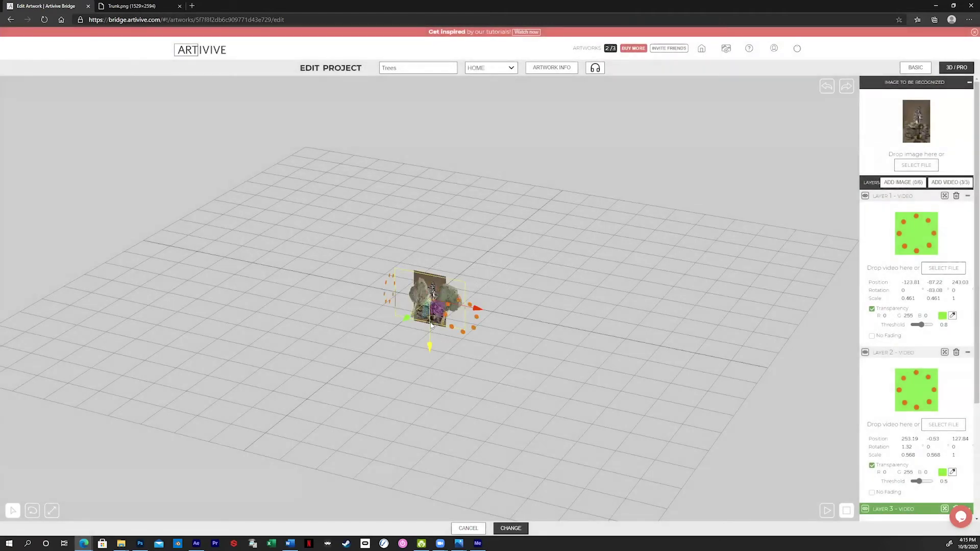
left_click_drag(443, 331, 444, 352)
scroll(421, 316, "up", 5)
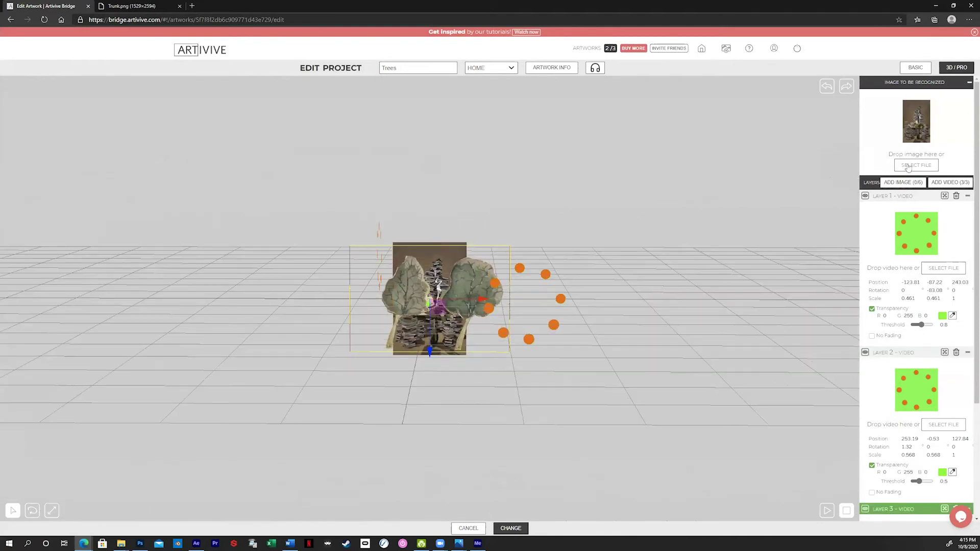
left_click(903, 183)
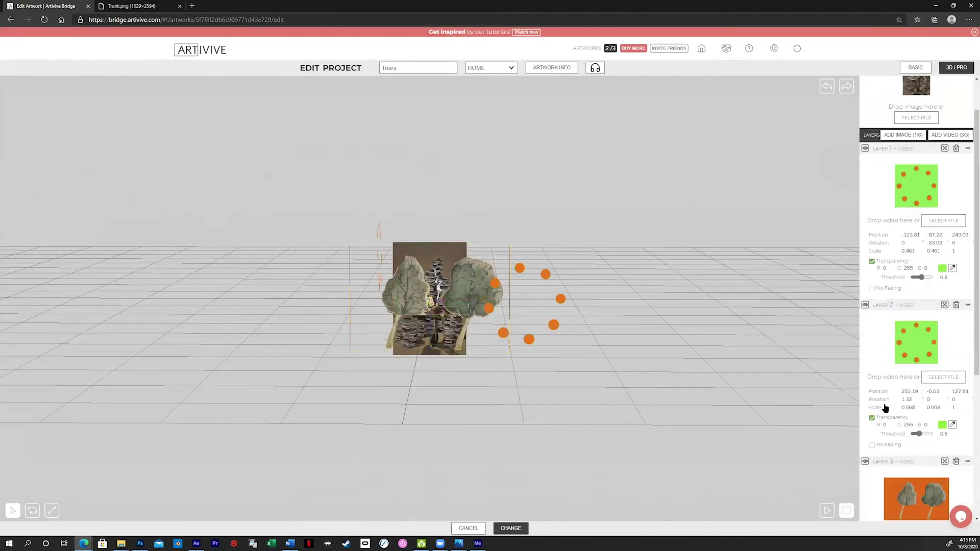
left_click(118, 543)
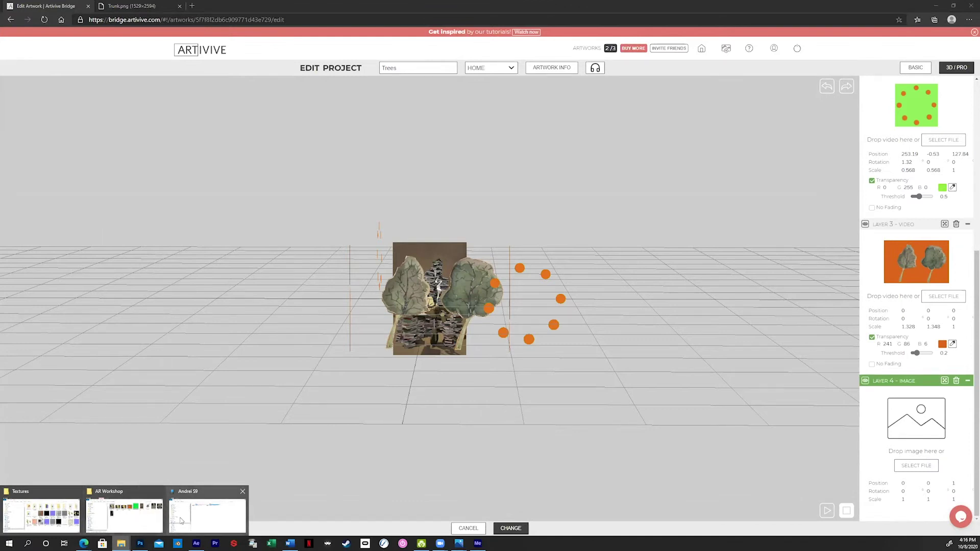
left_click(141, 518)
left_click_drag(520, 284, 918, 458)
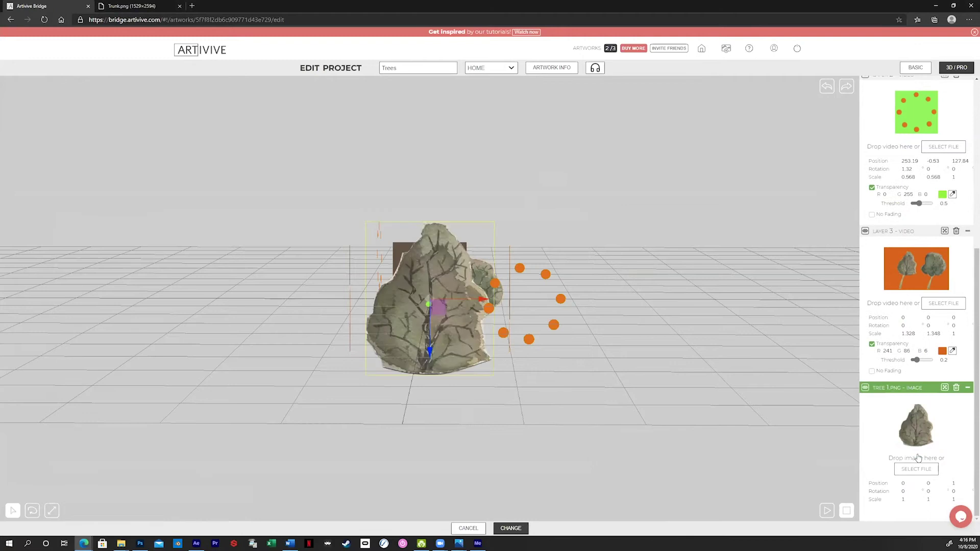
Bring the Tree 1 image forward to about Z 334 and shrink it to a scale of about -0.26 by 0.35
left_click_drag(428, 306, 427, 318)
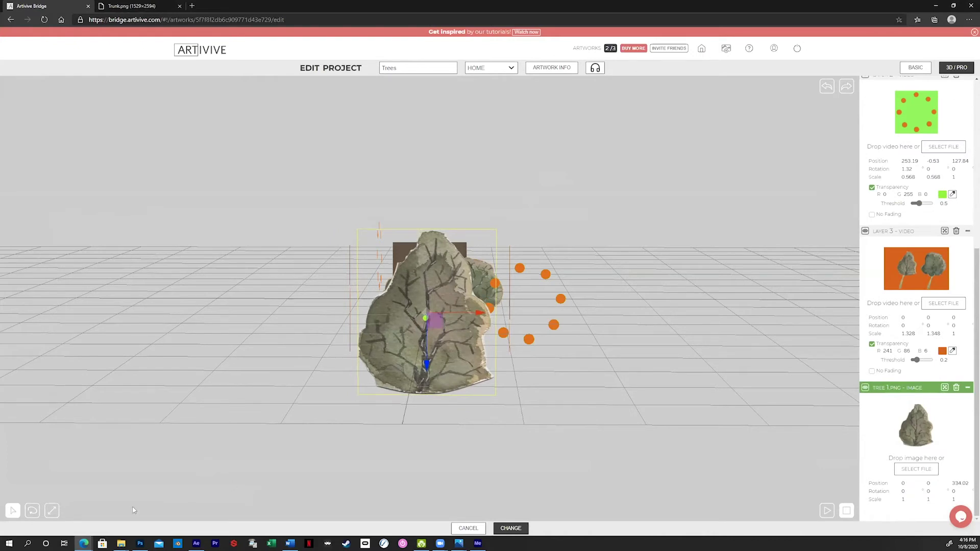
left_click(51, 511)
left_click_drag(426, 314, 395, 237)
left_click_drag(811, 129, 335, 366)
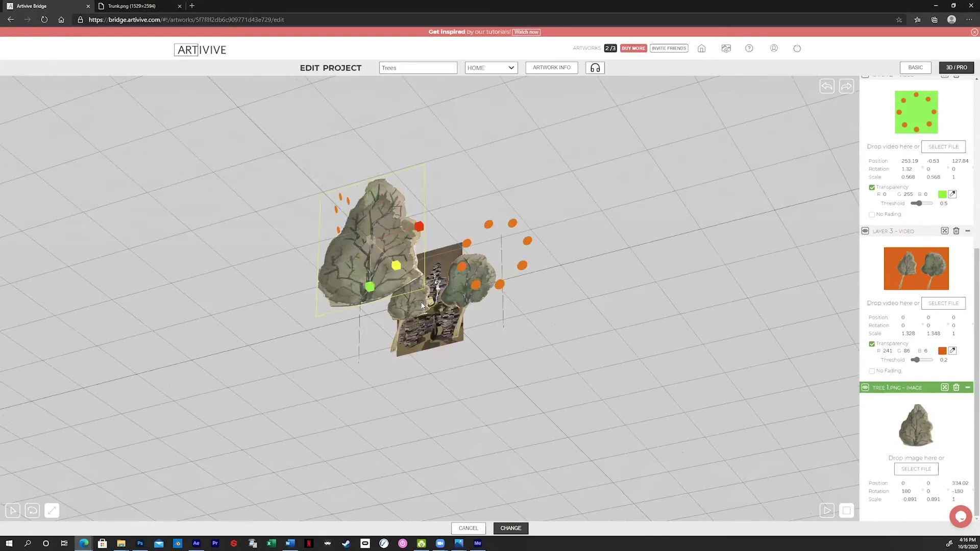
left_click_drag(385, 406, 176, 229)
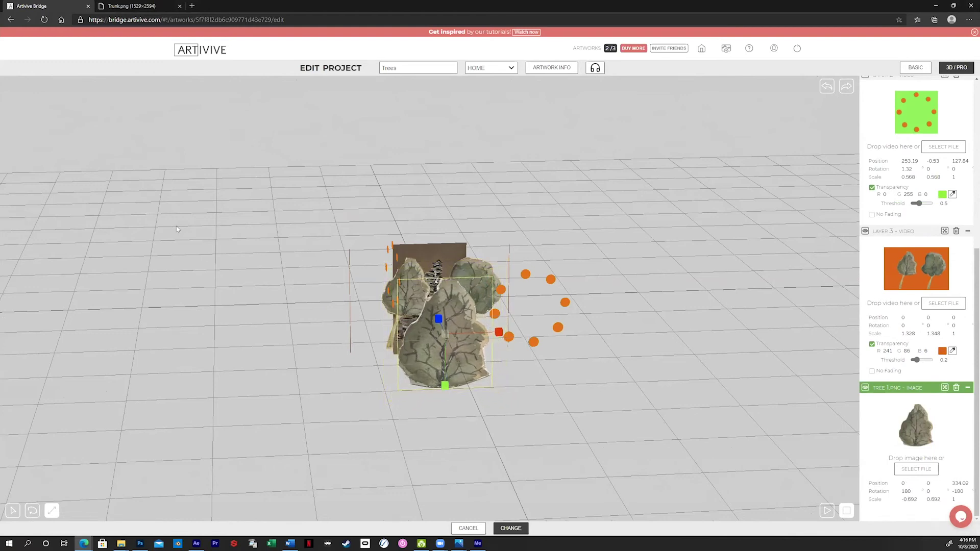
left_click_drag(442, 345, 219, 260)
left_click_drag(358, 286, 202, 255)
left_click_drag(369, 313, 324, 389)
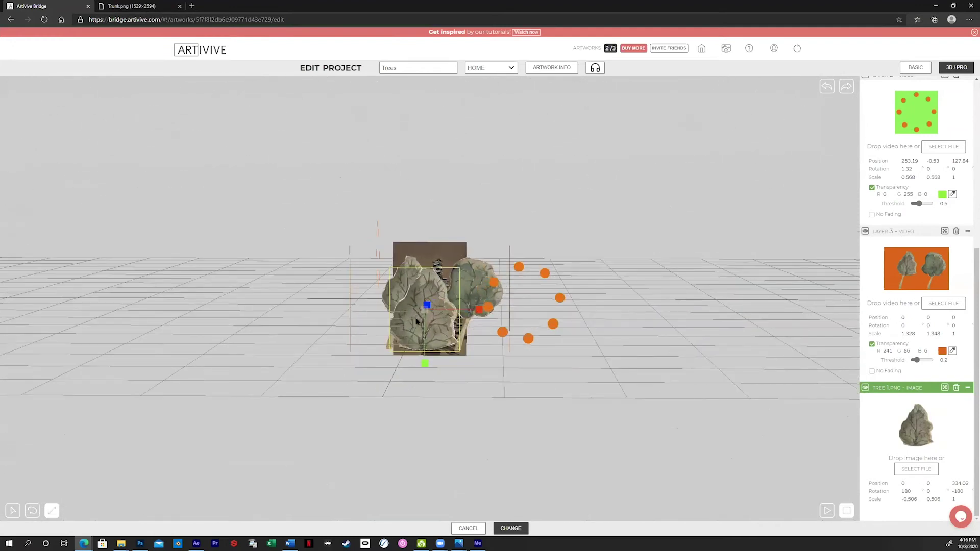
left_click_drag(424, 364, 416, 433)
left_click_drag(480, 318, 552, 362)
Move the Tree 1 image to about X 125, Y 46, Z 237, below the tree with the rounder crown
left_click(12, 512)
left_click_drag(421, 336, 433, 374)
left_click_drag(484, 329, 443, 374)
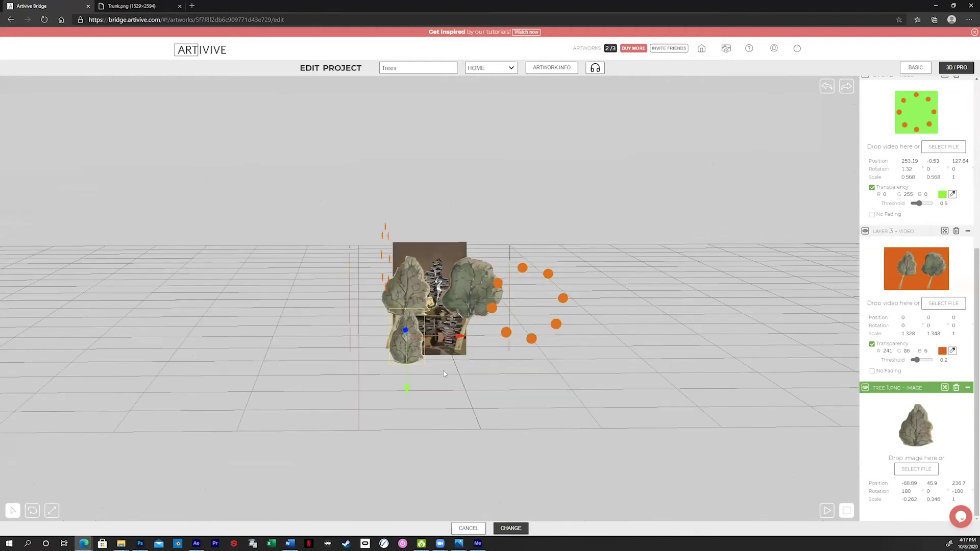
left_click_drag(459, 336, 536, 336)
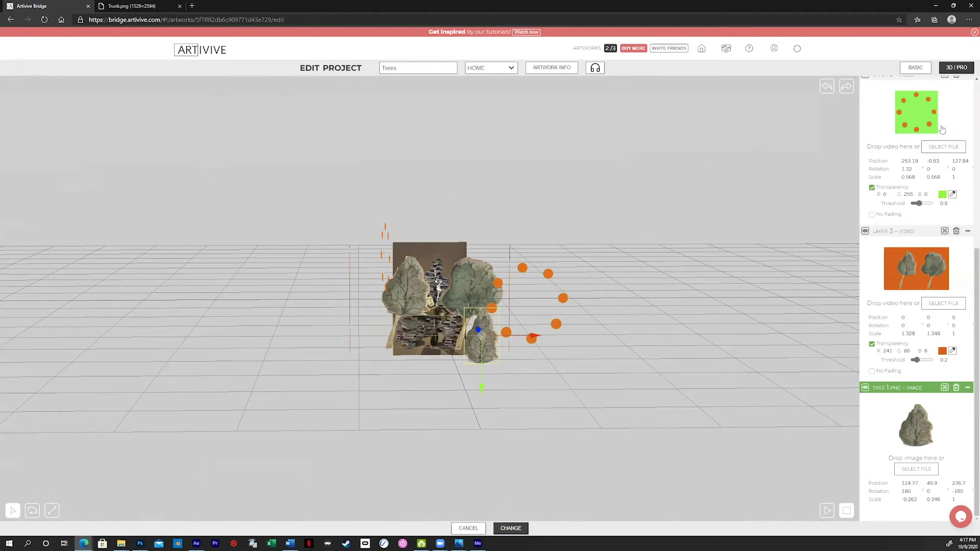
Add another image layer and load Trunk.png into it
scroll(941, 131, "up", 5)
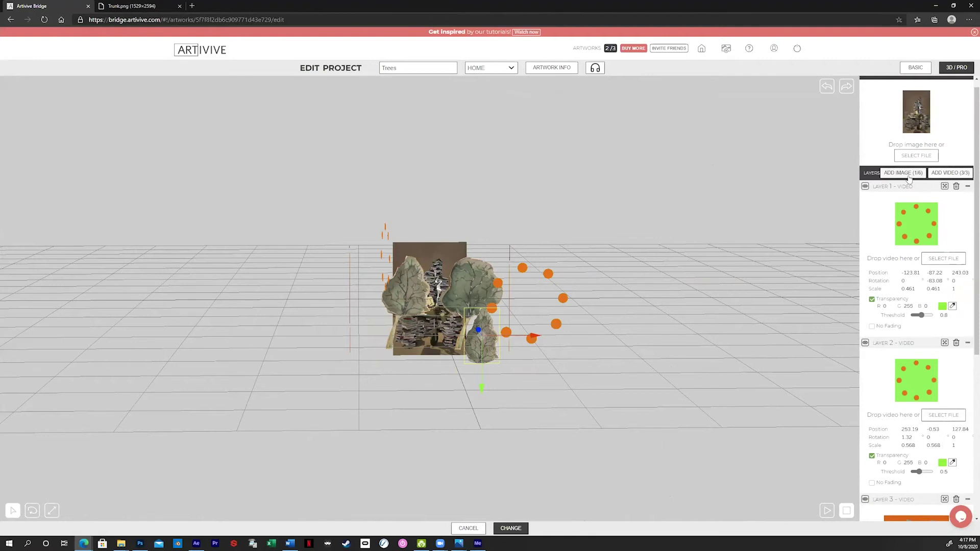
scroll(930, 324, "down", 8)
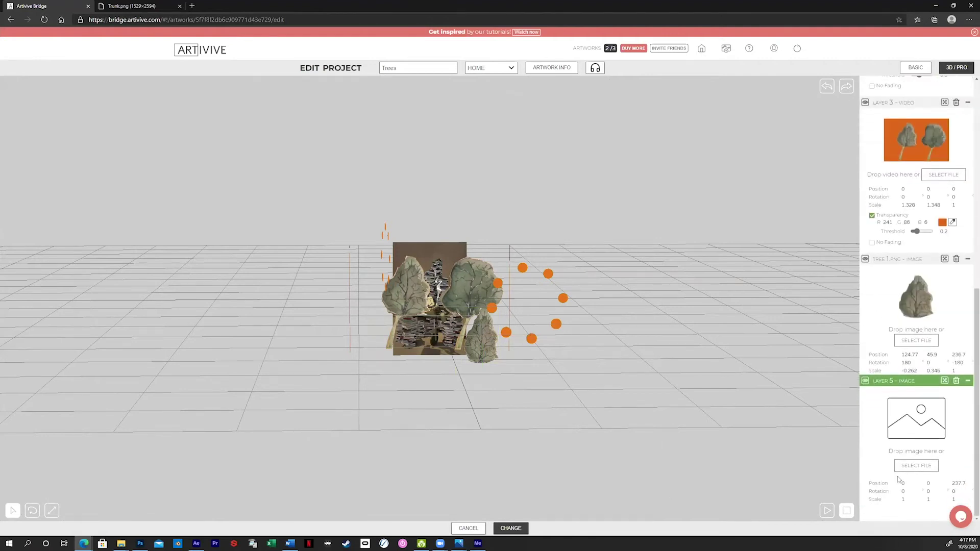
left_click(920, 466)
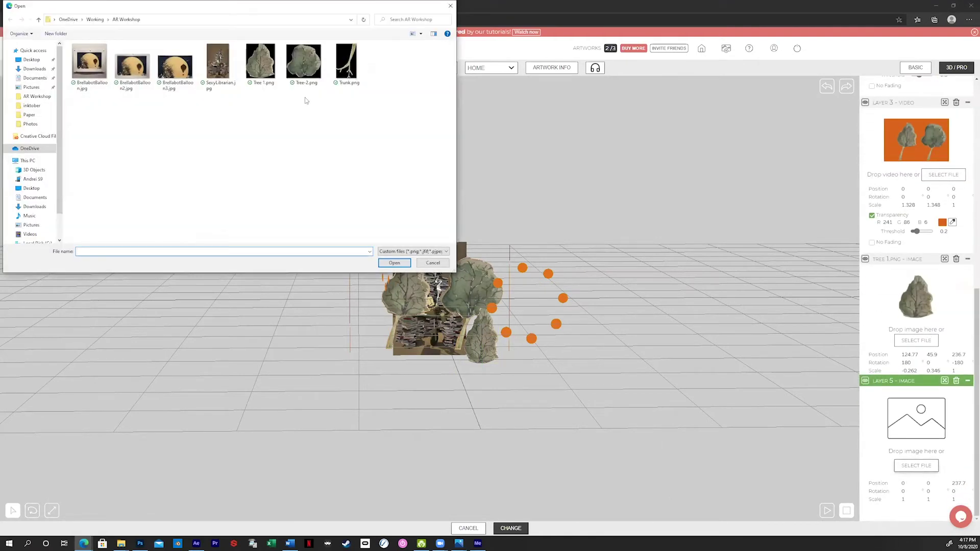
left_click(356, 64)
left_click(393, 264)
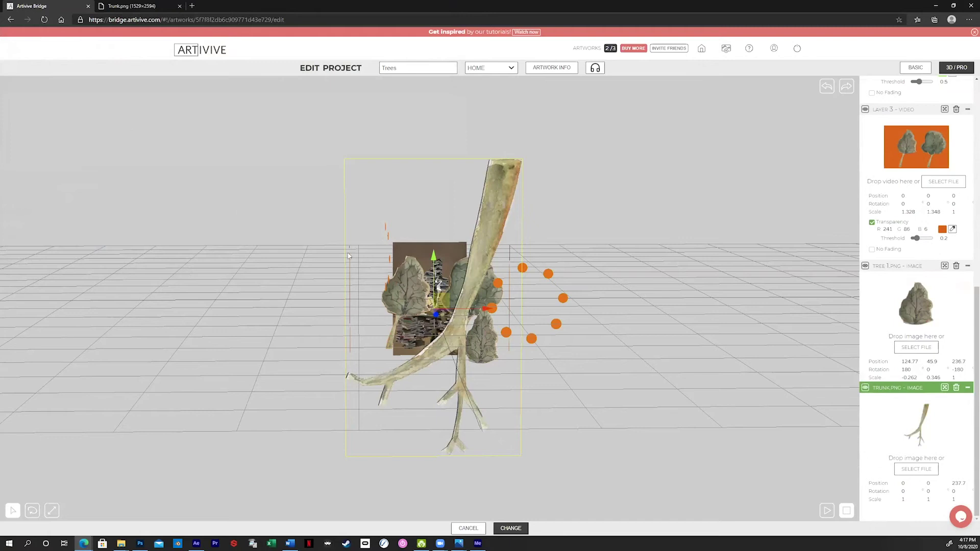
Rotate the Trunk image to about -179° around Z and scale it down to about 0.33 by 0.46
left_click(33, 511)
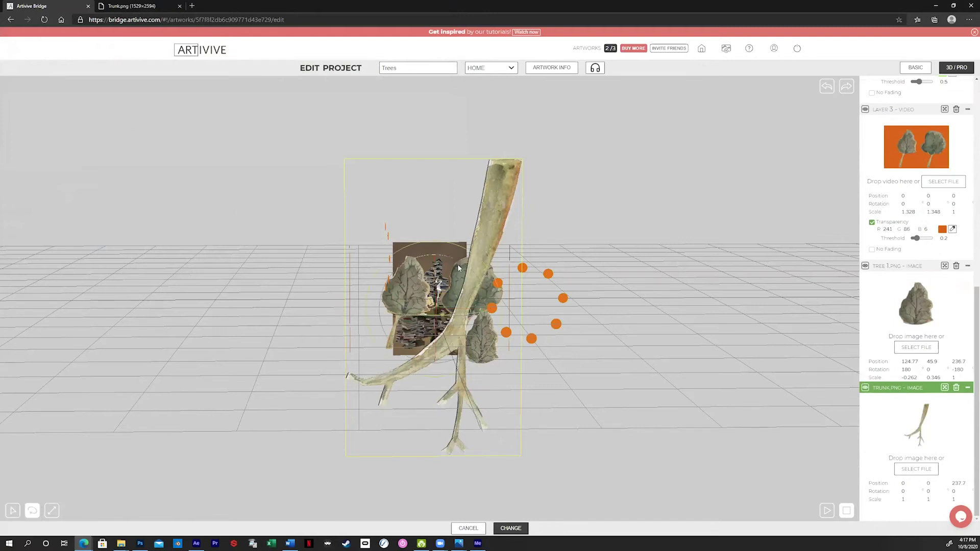
left_click_drag(472, 270, 383, 402)
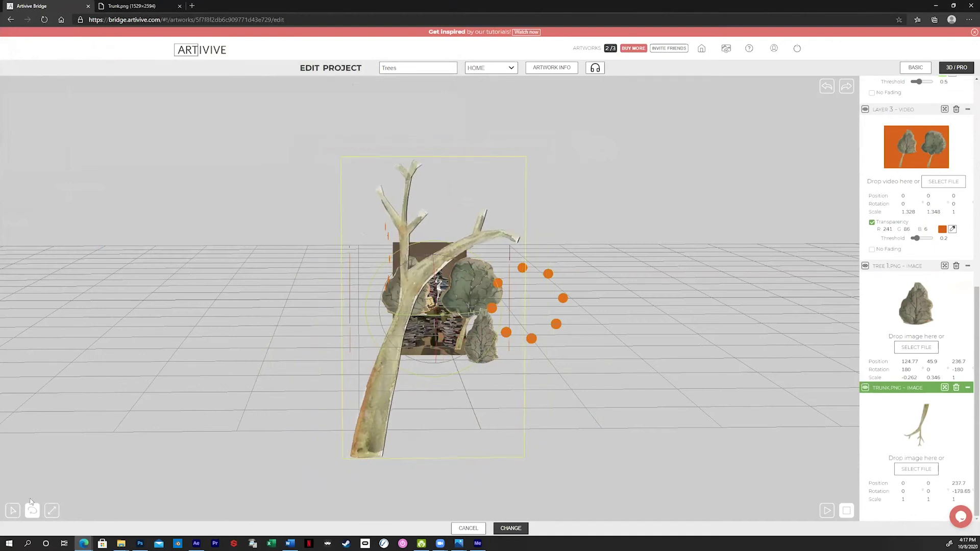
left_click(52, 511)
left_click_drag(389, 314, 415, 202)
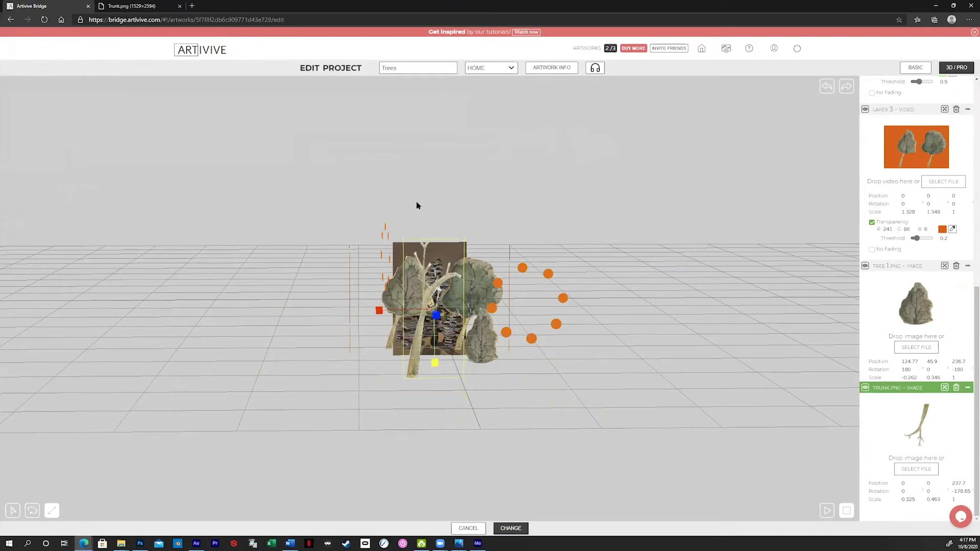
Turn the two-tree video layer to about -1.2° around Y and move it forward to about Z 11
left_click(407, 350)
left_click_drag(406, 350, 465, 357)
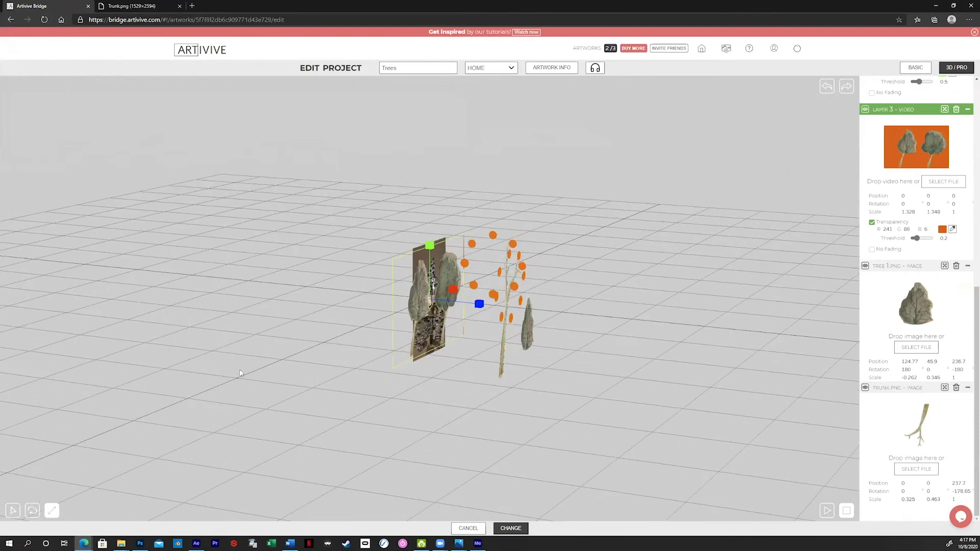
left_click(33, 516)
left_click_drag(444, 313, 425, 309)
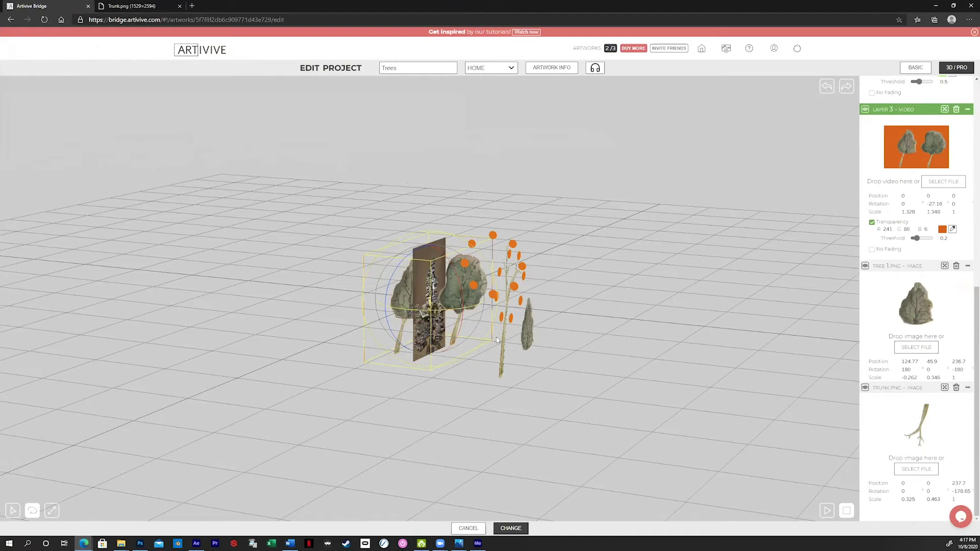
left_click_drag(448, 313, 463, 308)
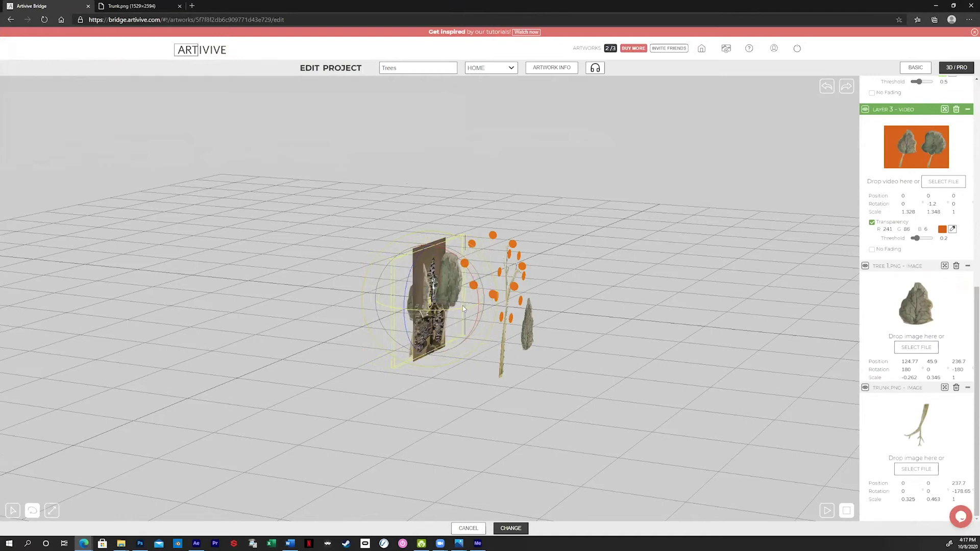
left_click(12, 510)
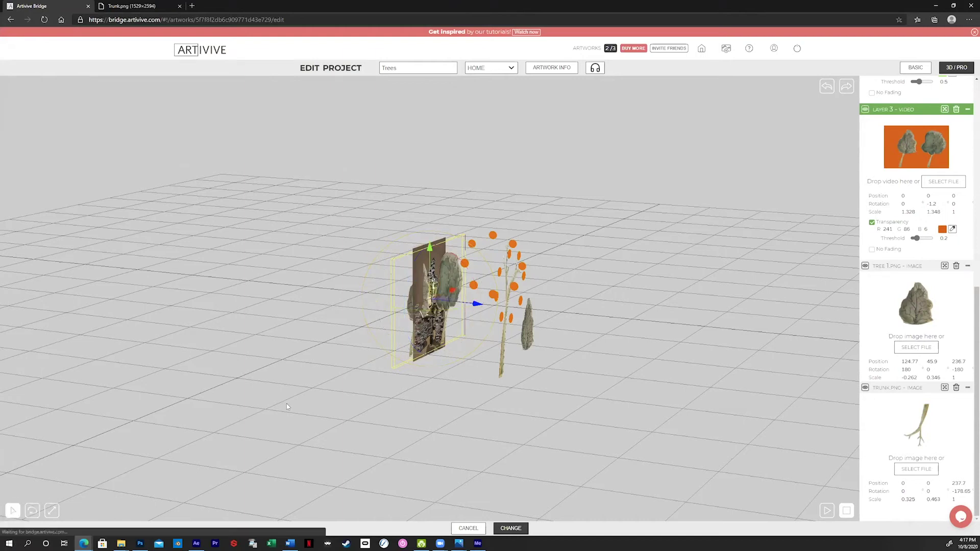
left_click_drag(479, 308, 506, 345)
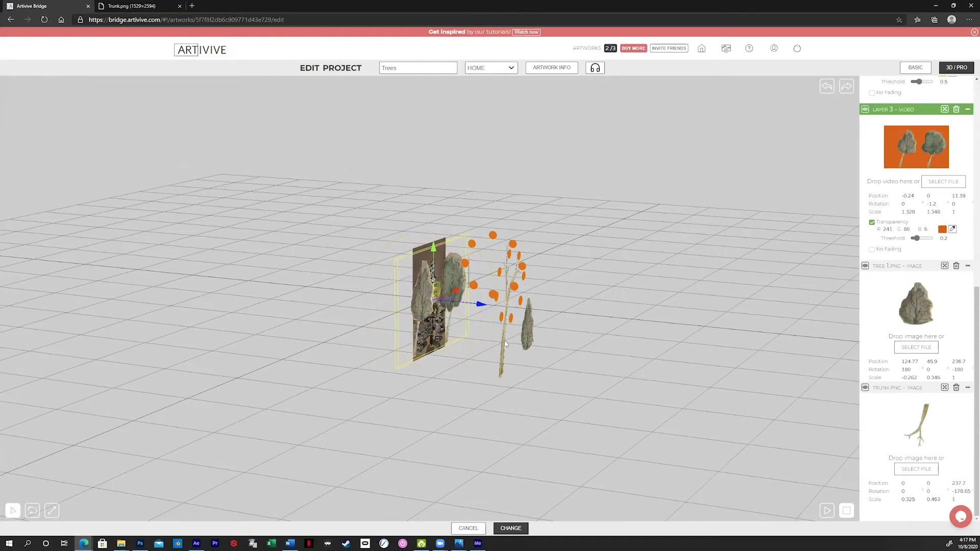
Rotate the Trunk image to about -37° around Y and move it to about X -119, Z 148
left_click(510, 358)
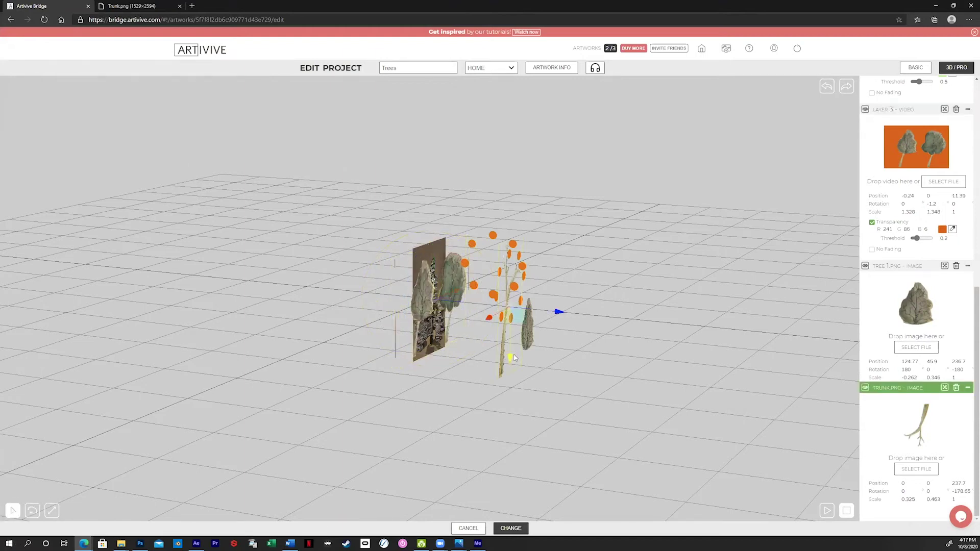
left_click(32, 510)
left_click_drag(523, 321, 483, 323)
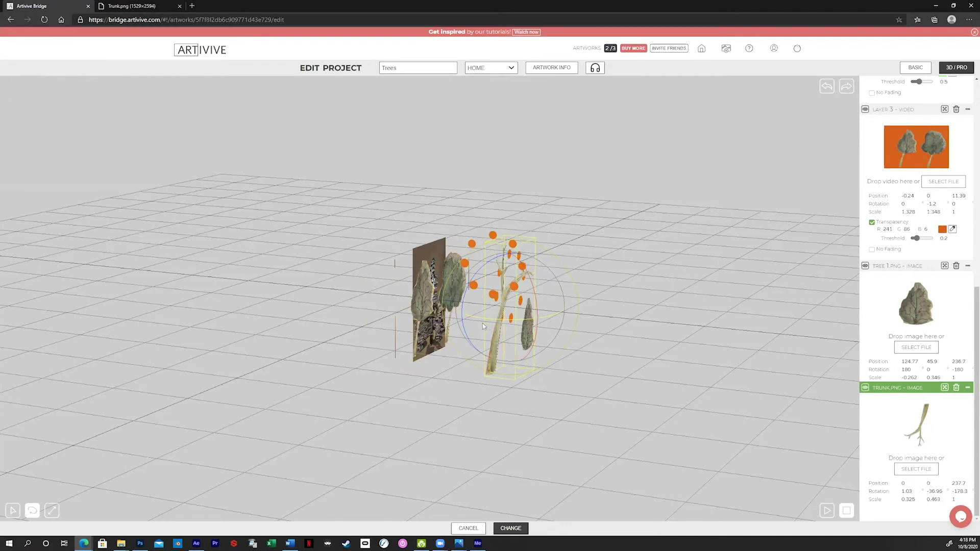
left_click(13, 510)
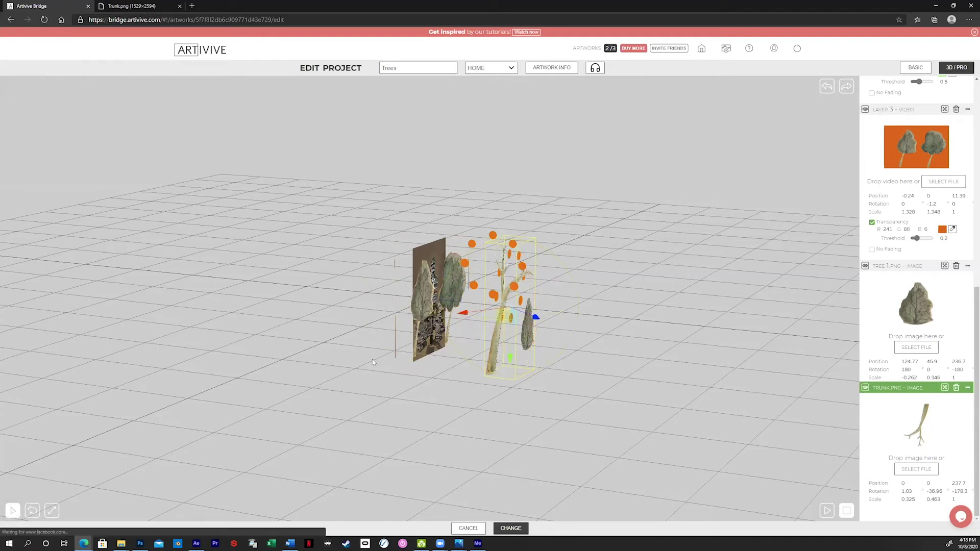
left_click_drag(467, 317, 416, 319)
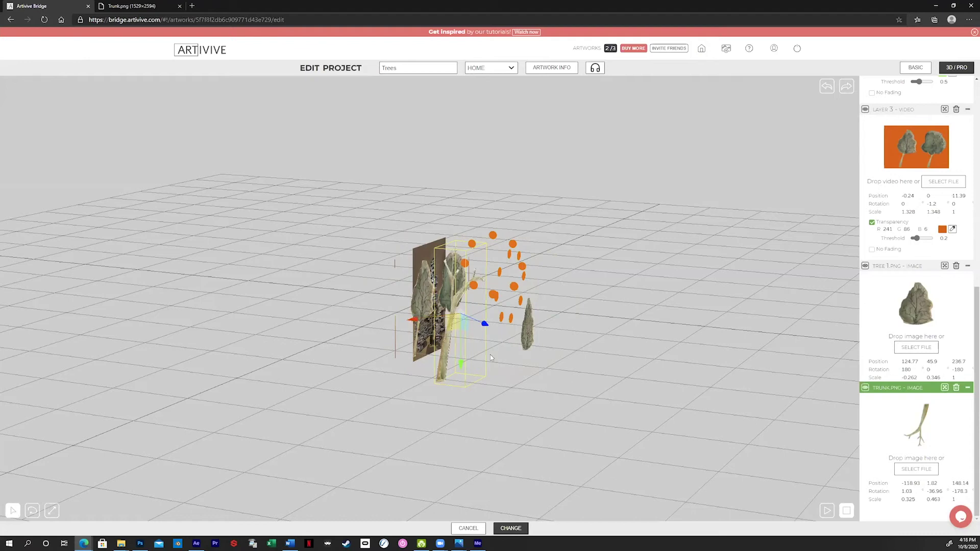
Check the arrangement from the front and save the changes to the Trees project
left_click_drag(501, 336, 417, 329)
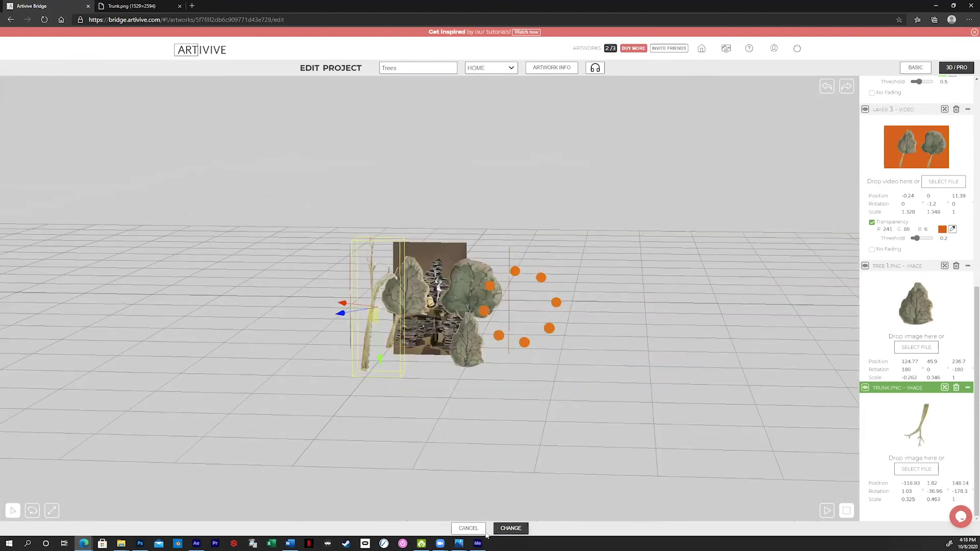
left_click(503, 531)
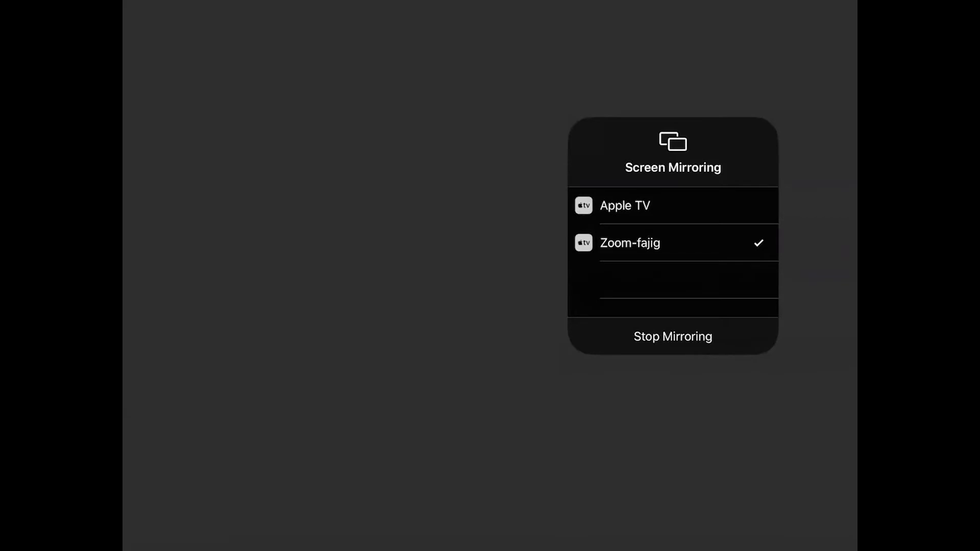
Dismiss the tablet's screen mirroring options to return to the Artivive app's artwork scanner
left_click(775, 109)
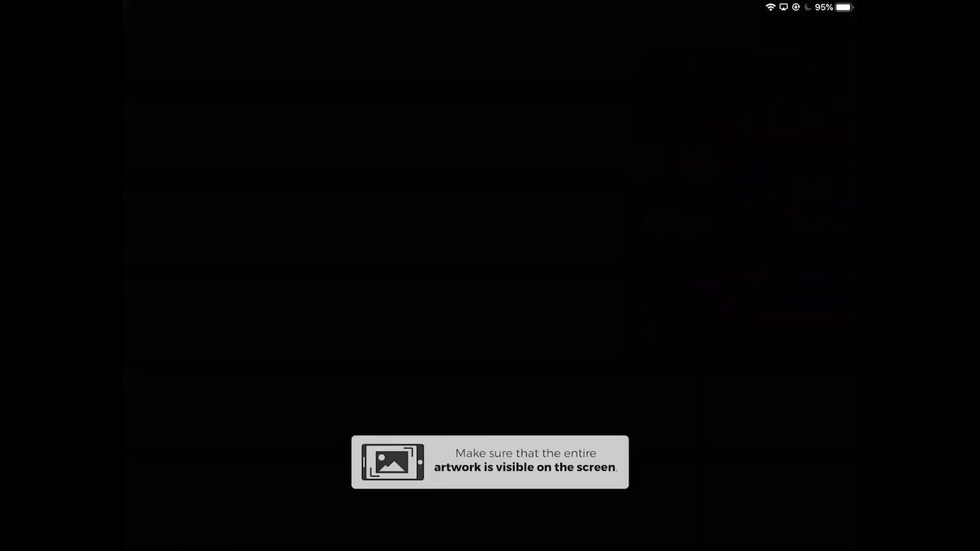